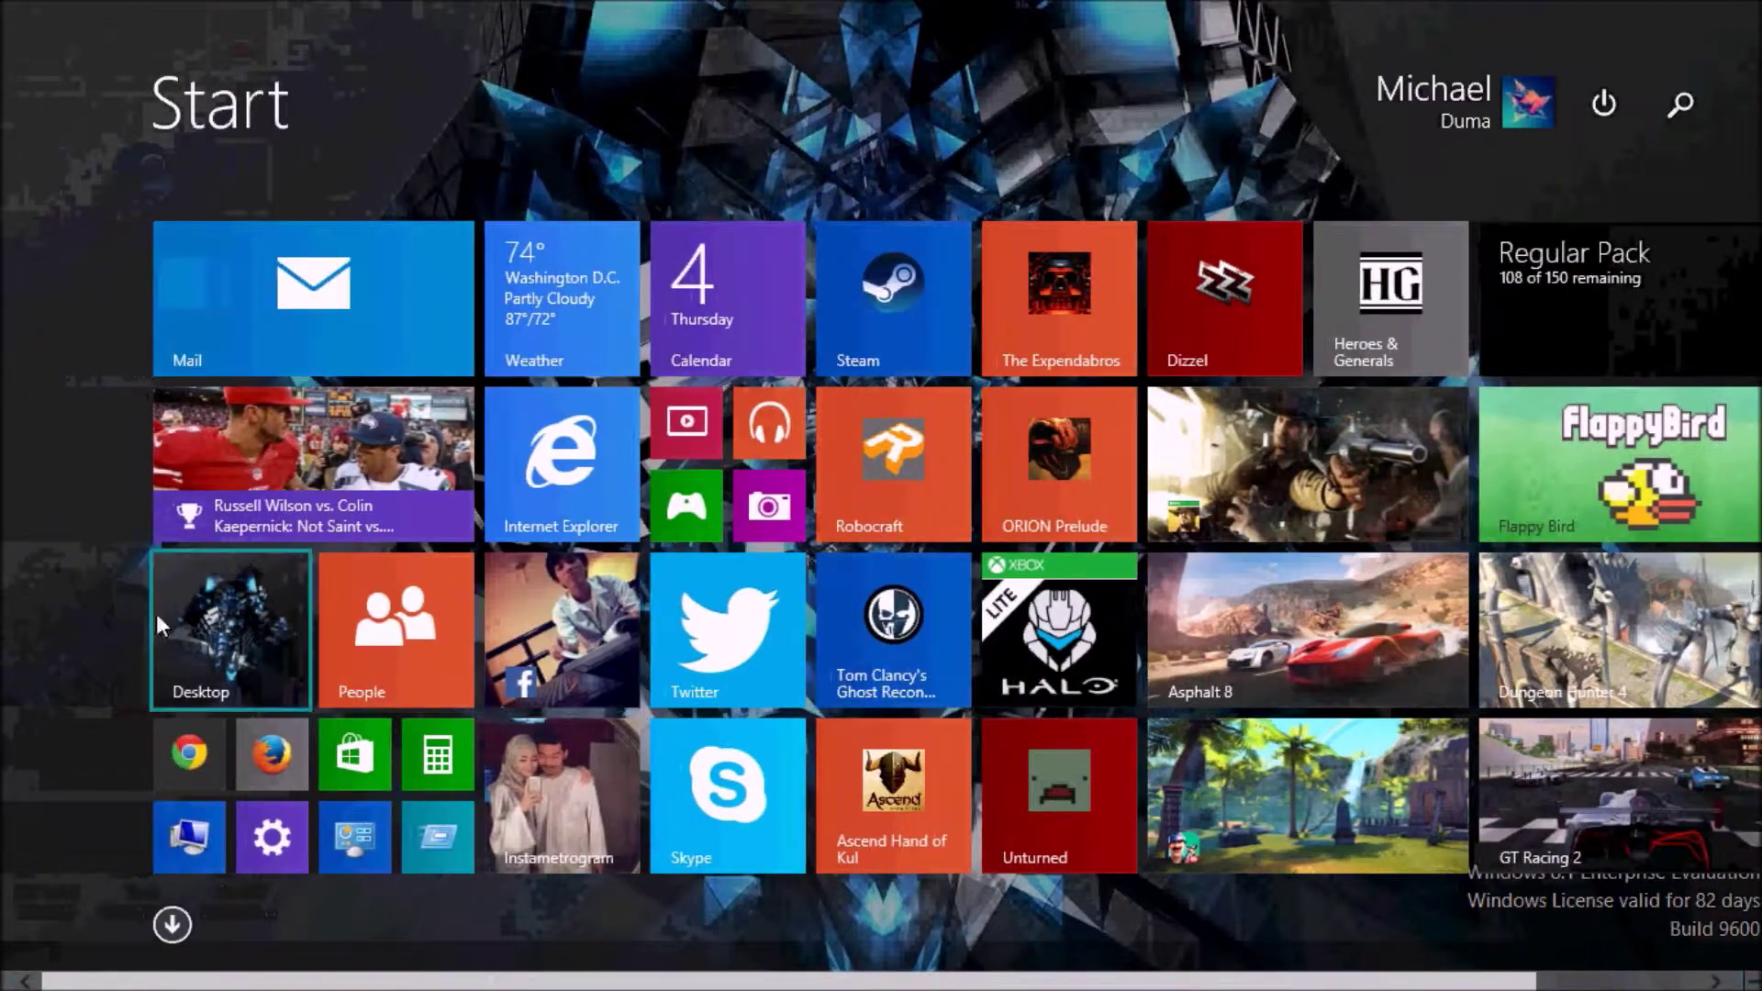
{"action": "left_click", "coordinate": [179, 606]}
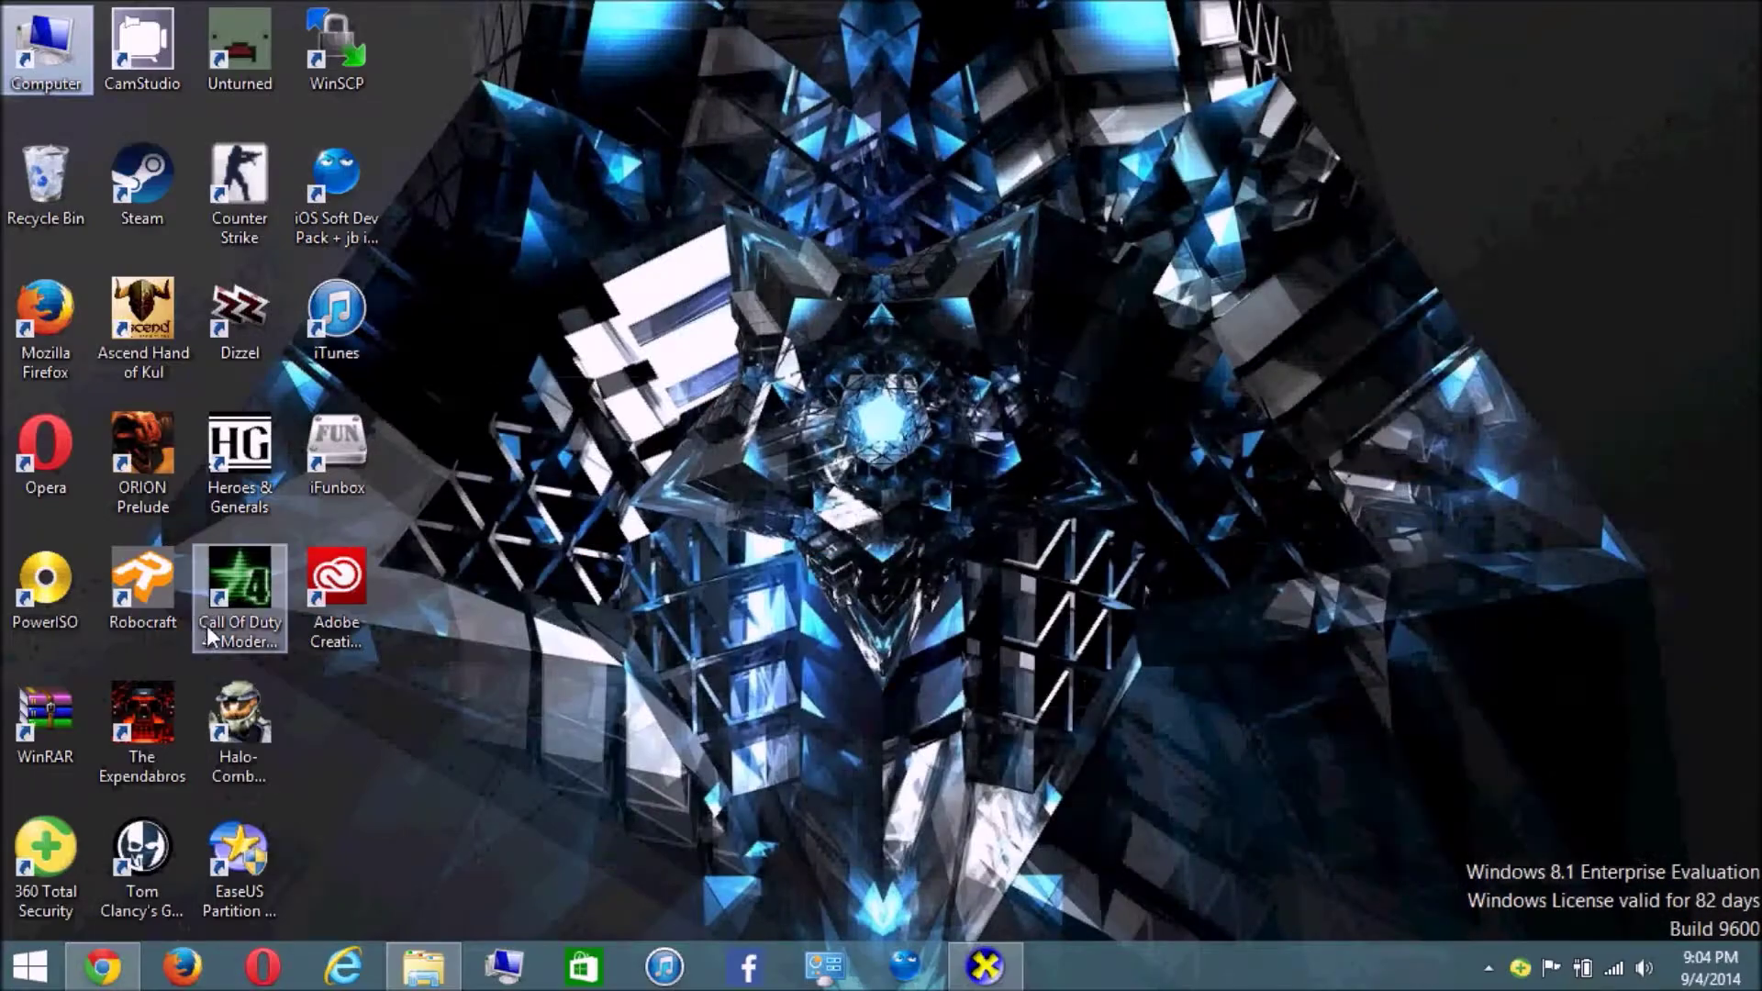
{"action": "left_click", "coordinate": [26, 970]}
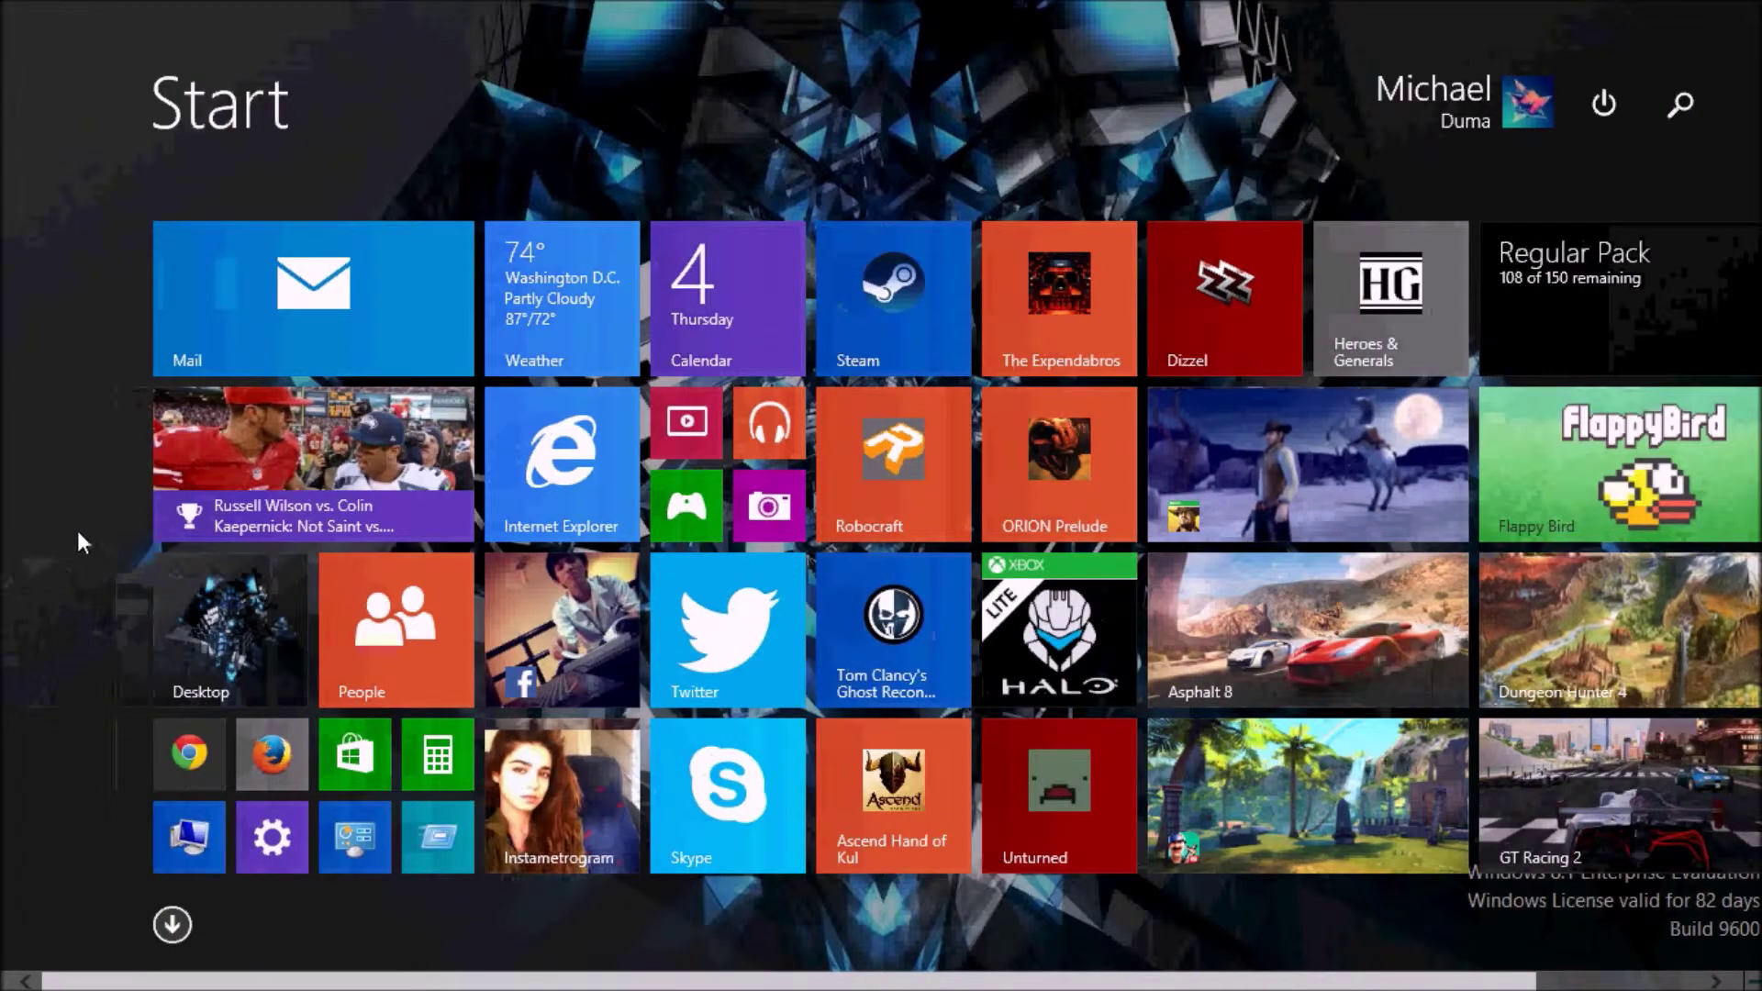
{"action": "scroll", "coordinate": [1454, 10], "scroll_direction": "down", "scroll_amount": 2}
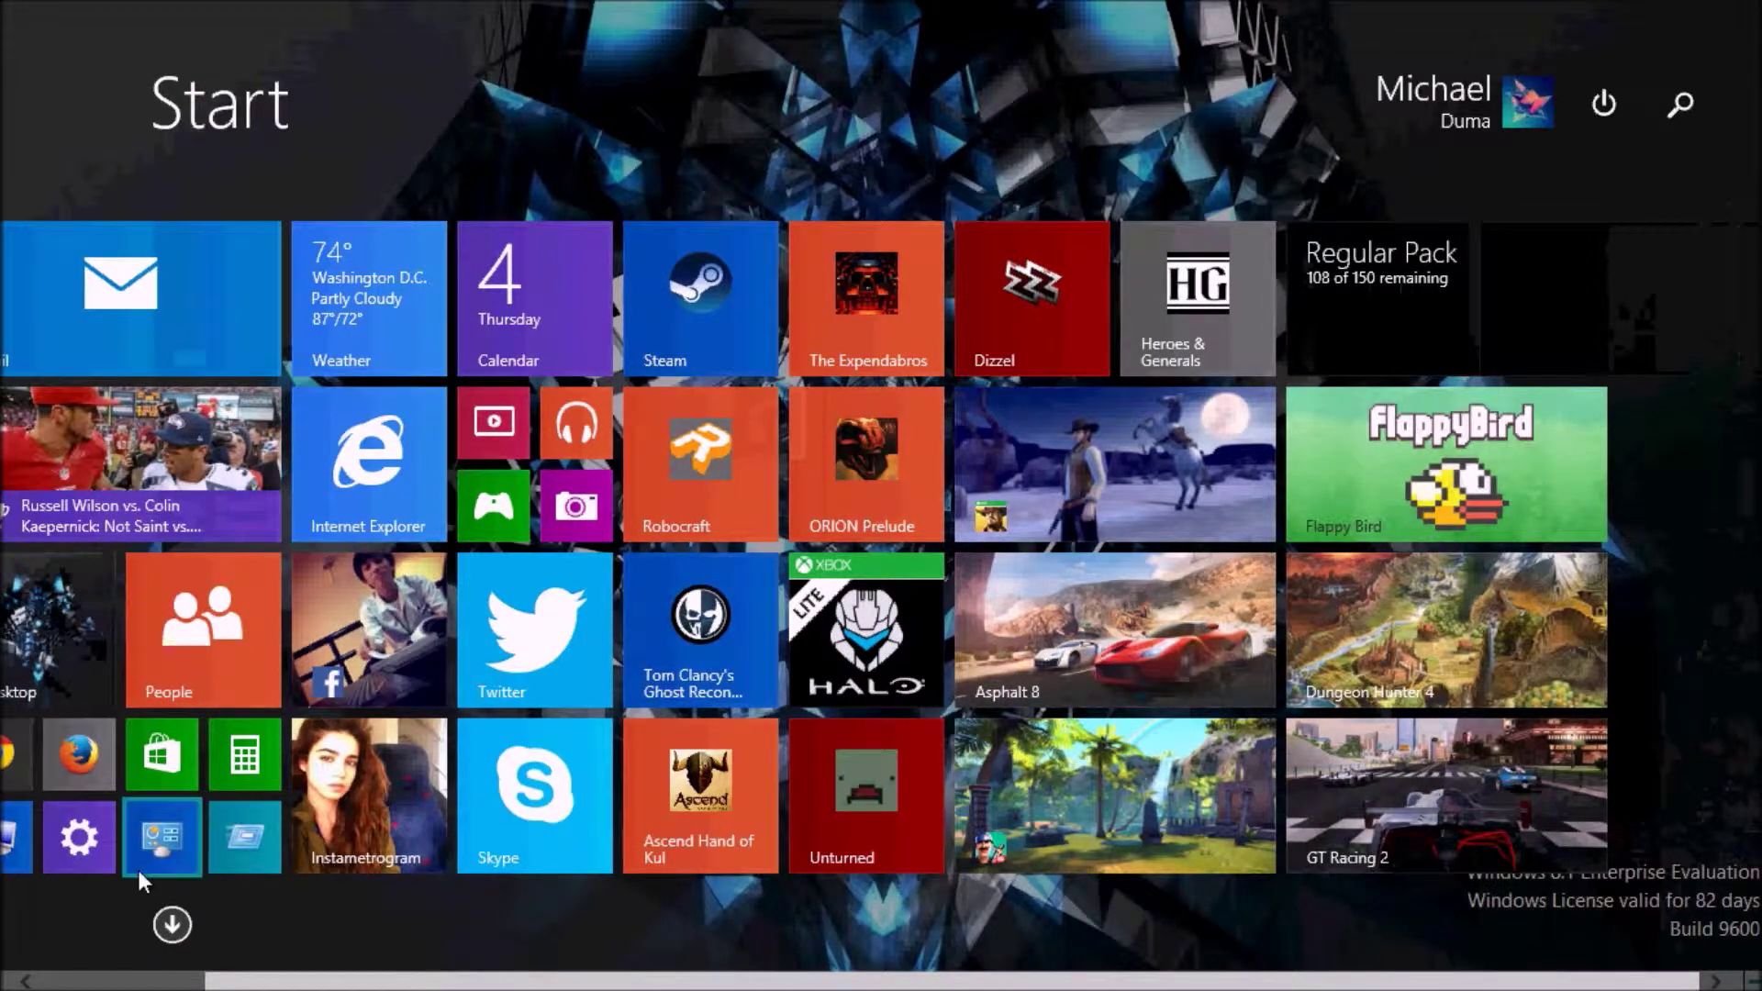
{"action": "scroll", "coordinate": [138, 870], "scroll_direction": "up", "scroll_amount": 2}
{"action": "left_click", "coordinate": [206, 665]}
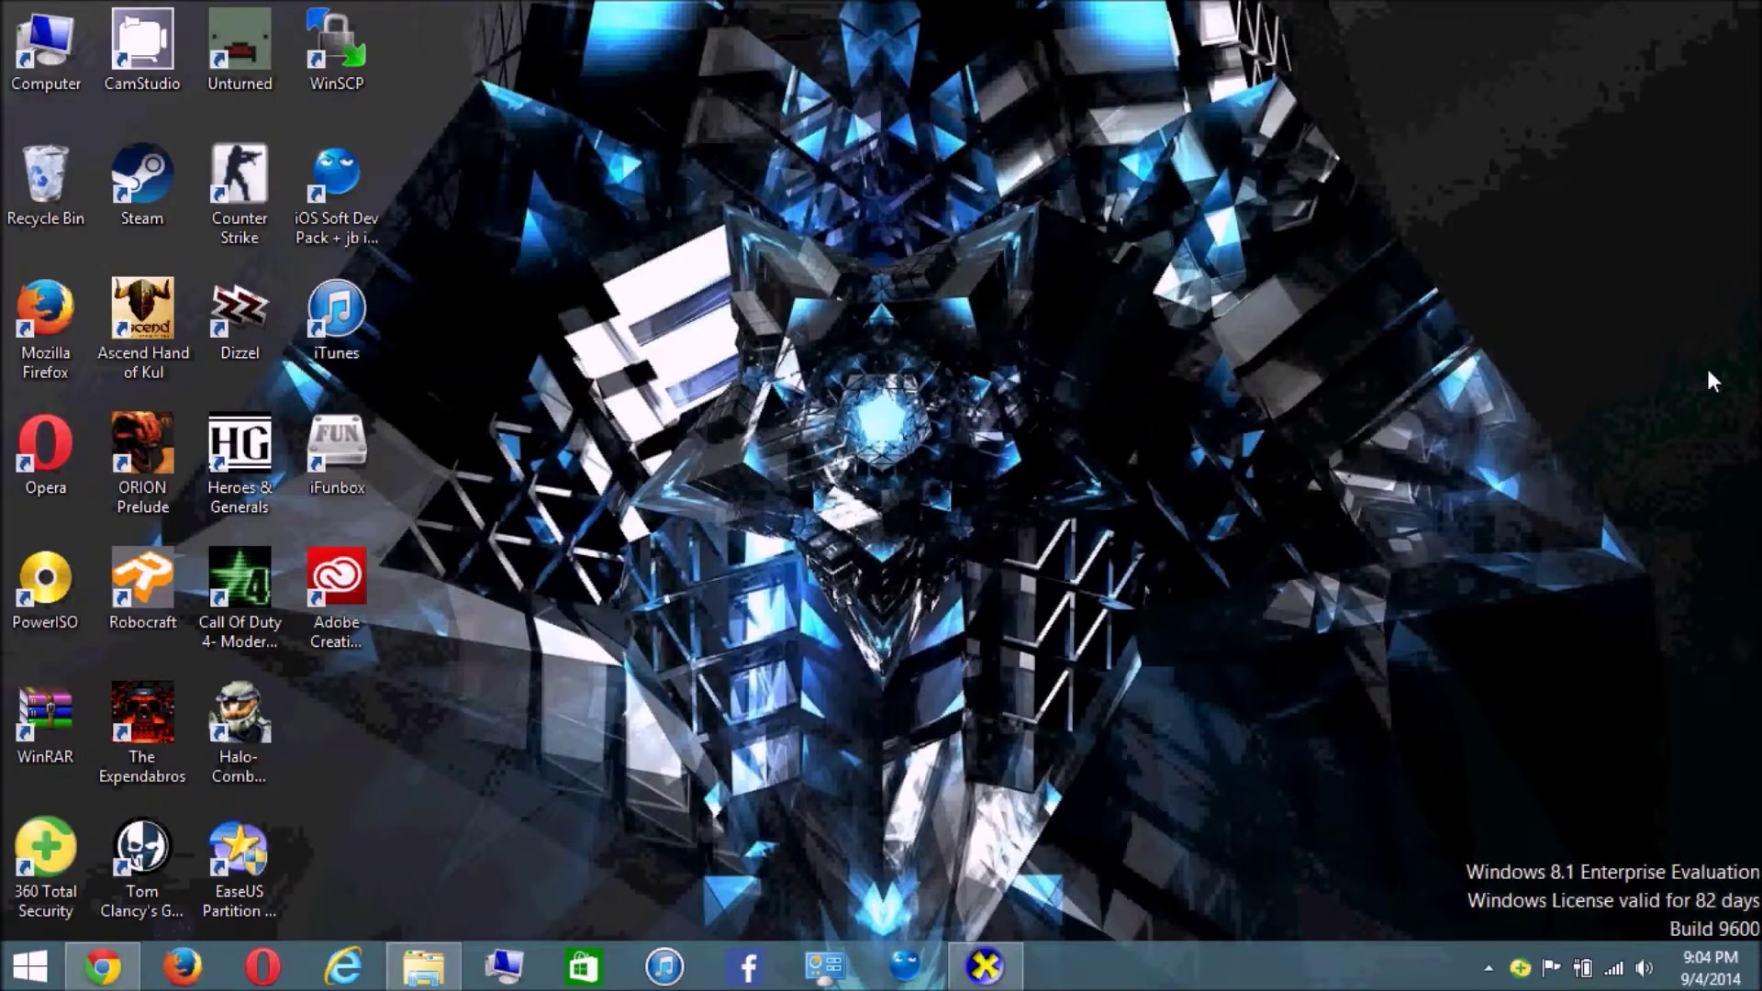
Step: Review the system and display information in the DirectX Diagnostic Tool, then minimize it
{"action": "left_click", "coordinate": [985, 965]}
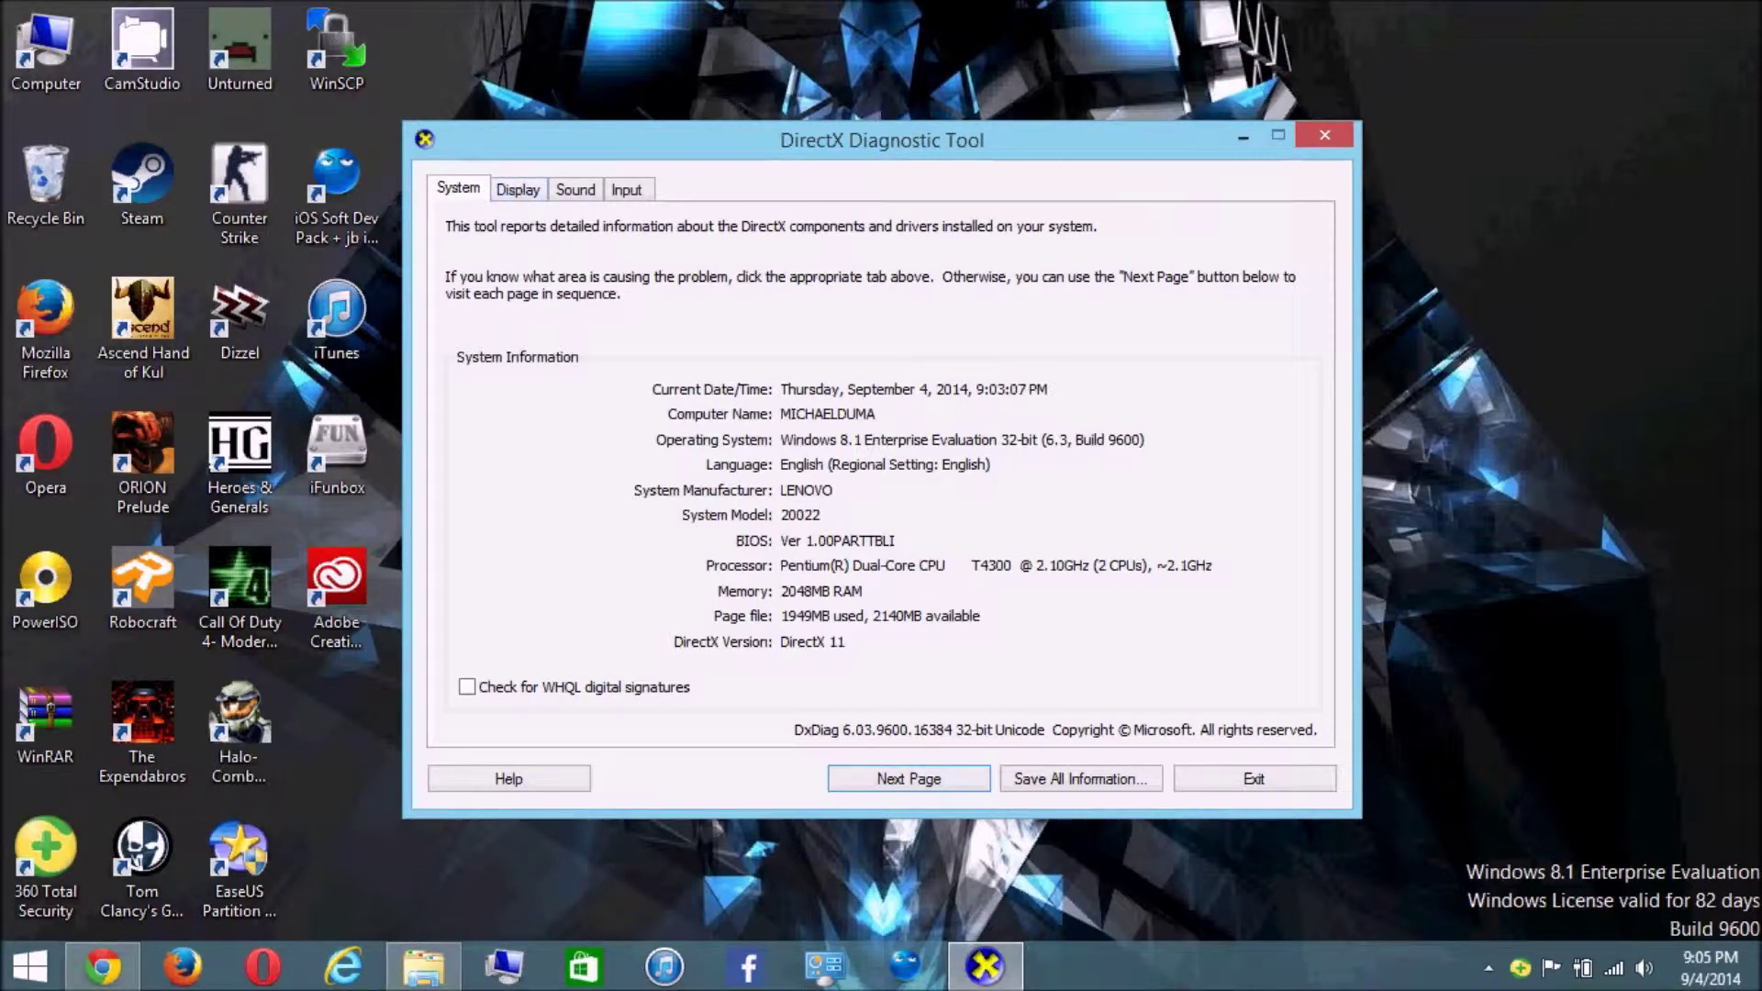
{"action": "left_click", "coordinate": [522, 189]}
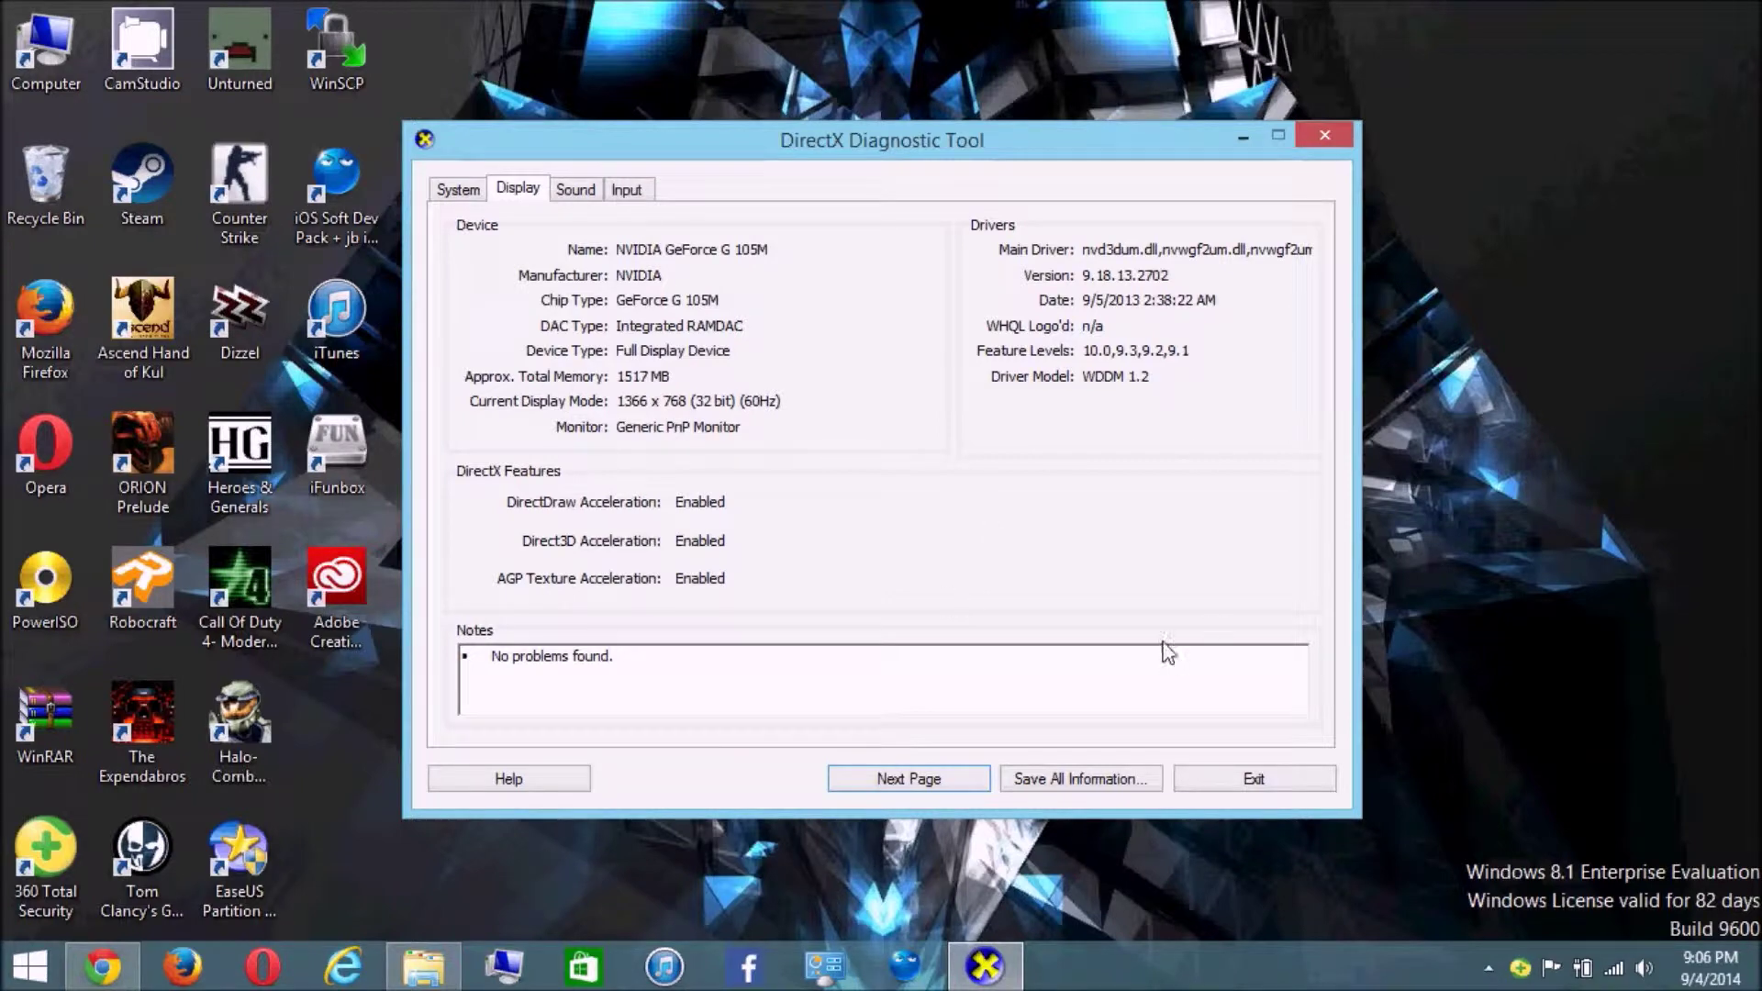
{"action": "left_click", "coordinate": [455, 195]}
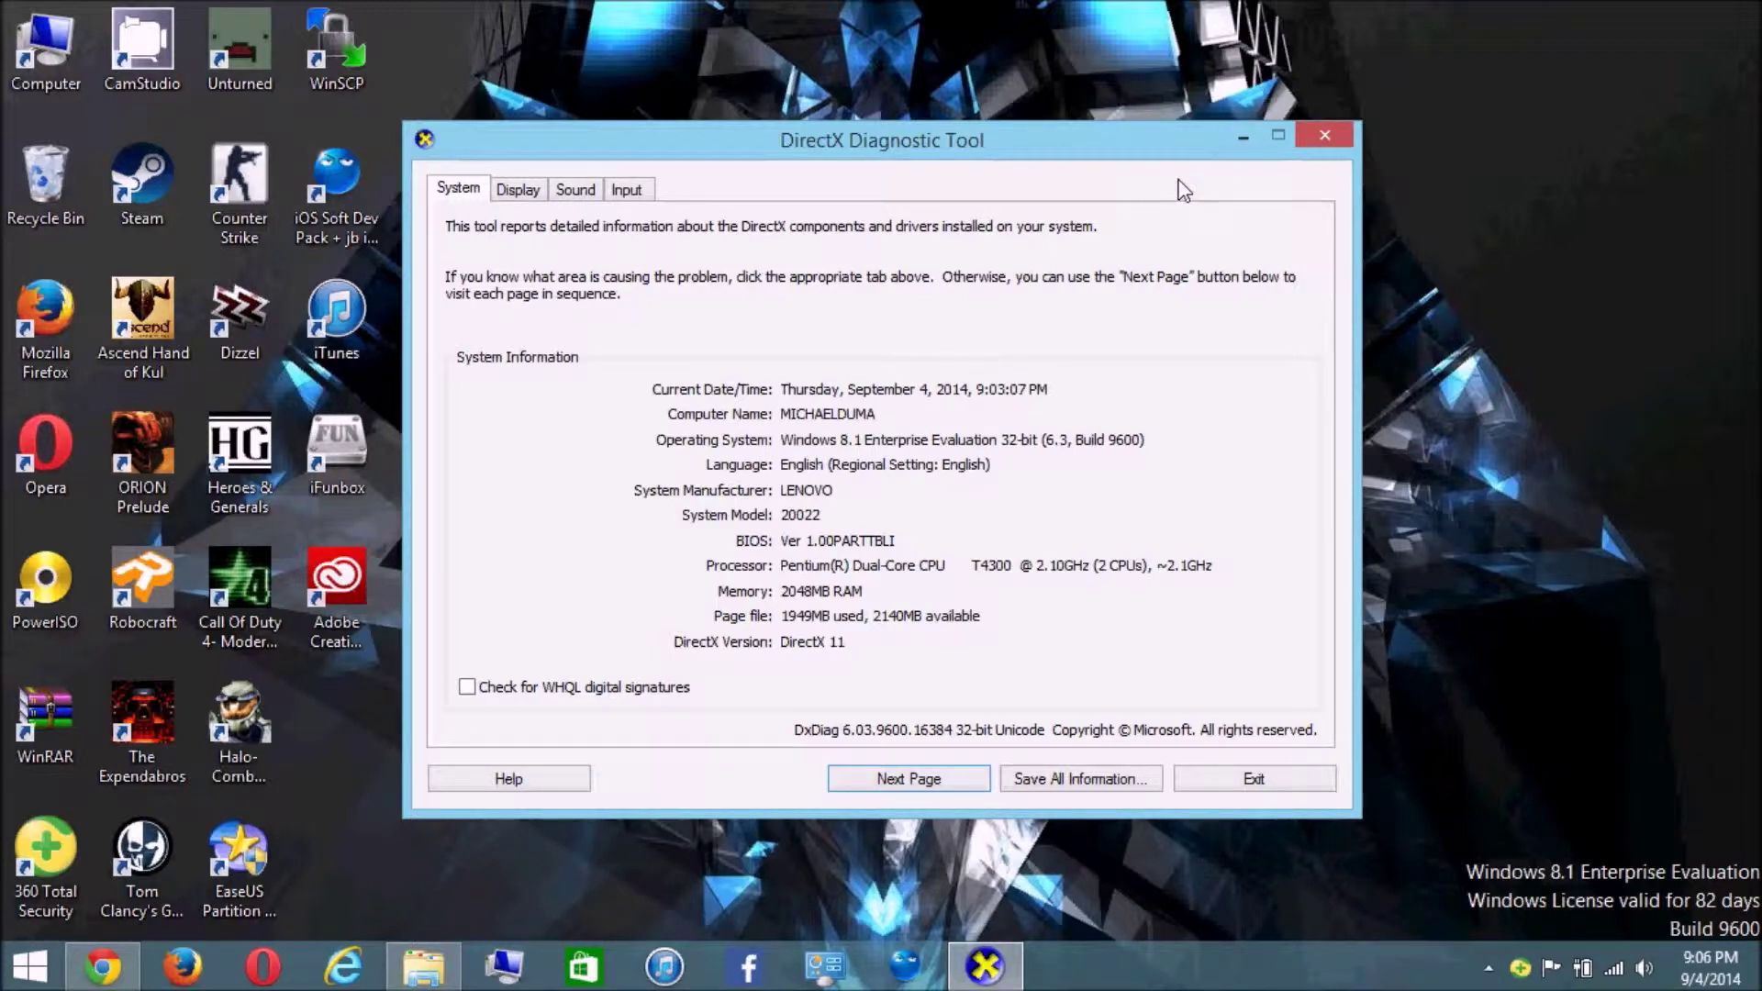
{"action": "left_click", "coordinate": [1244, 137]}
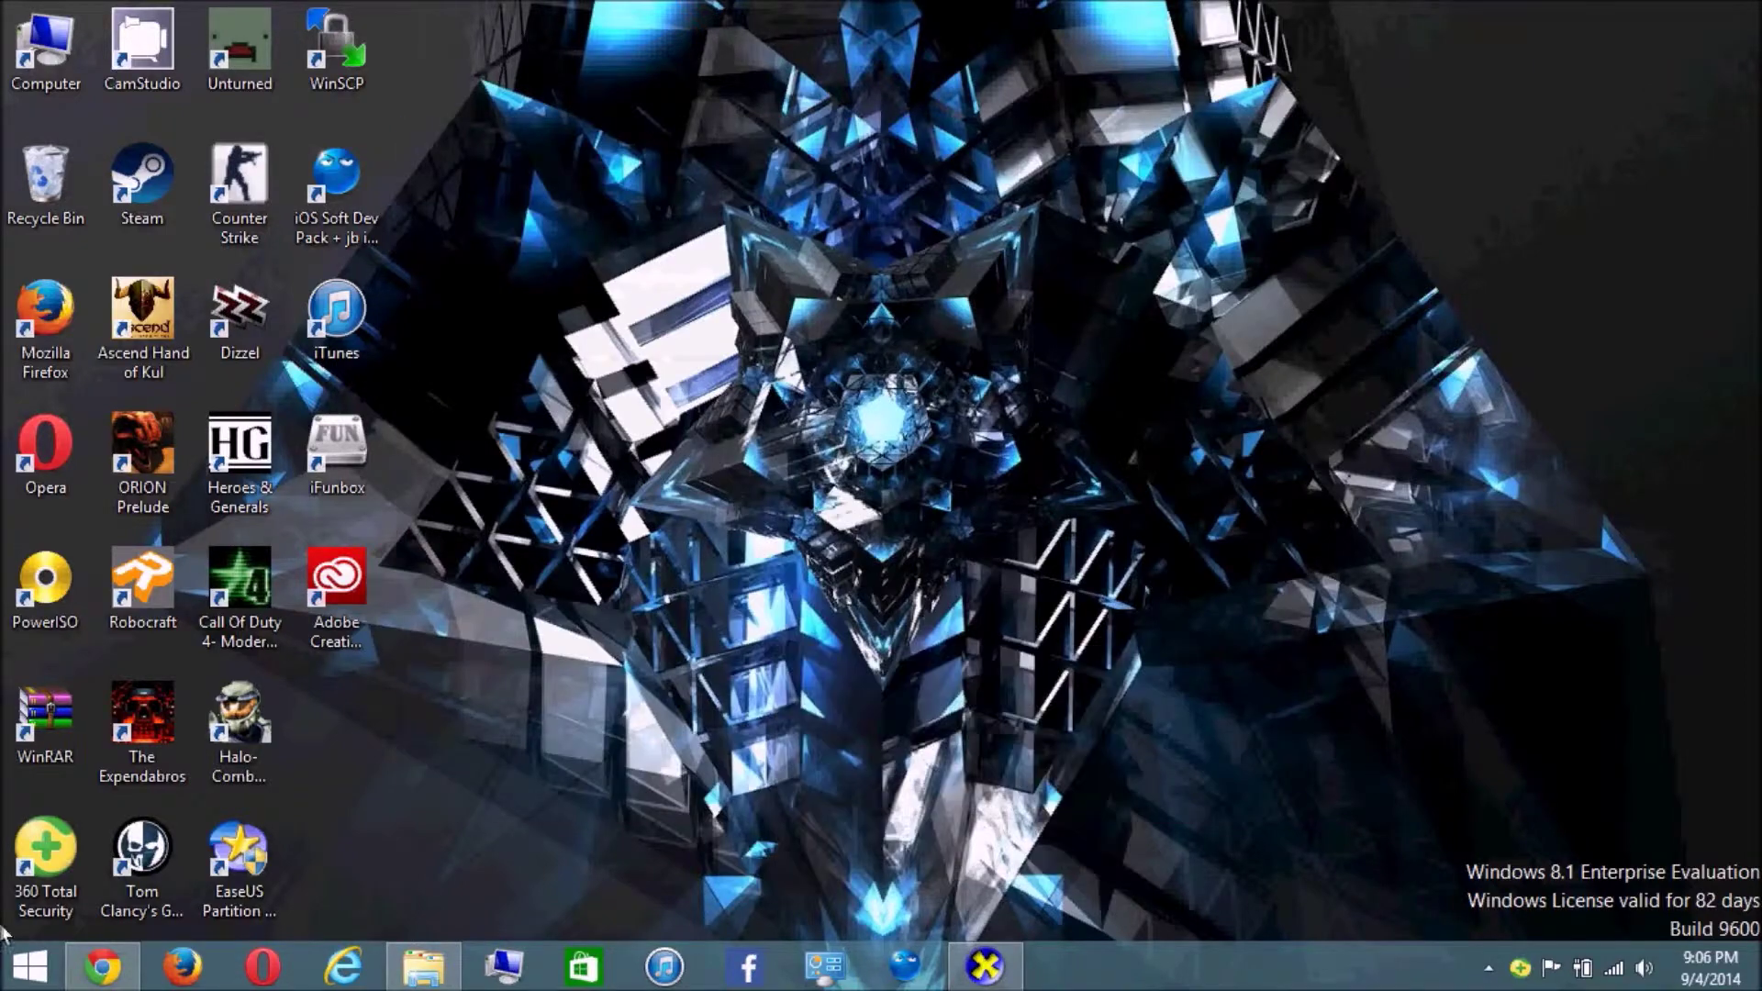
{"action": "left_click", "coordinate": [30, 965]}
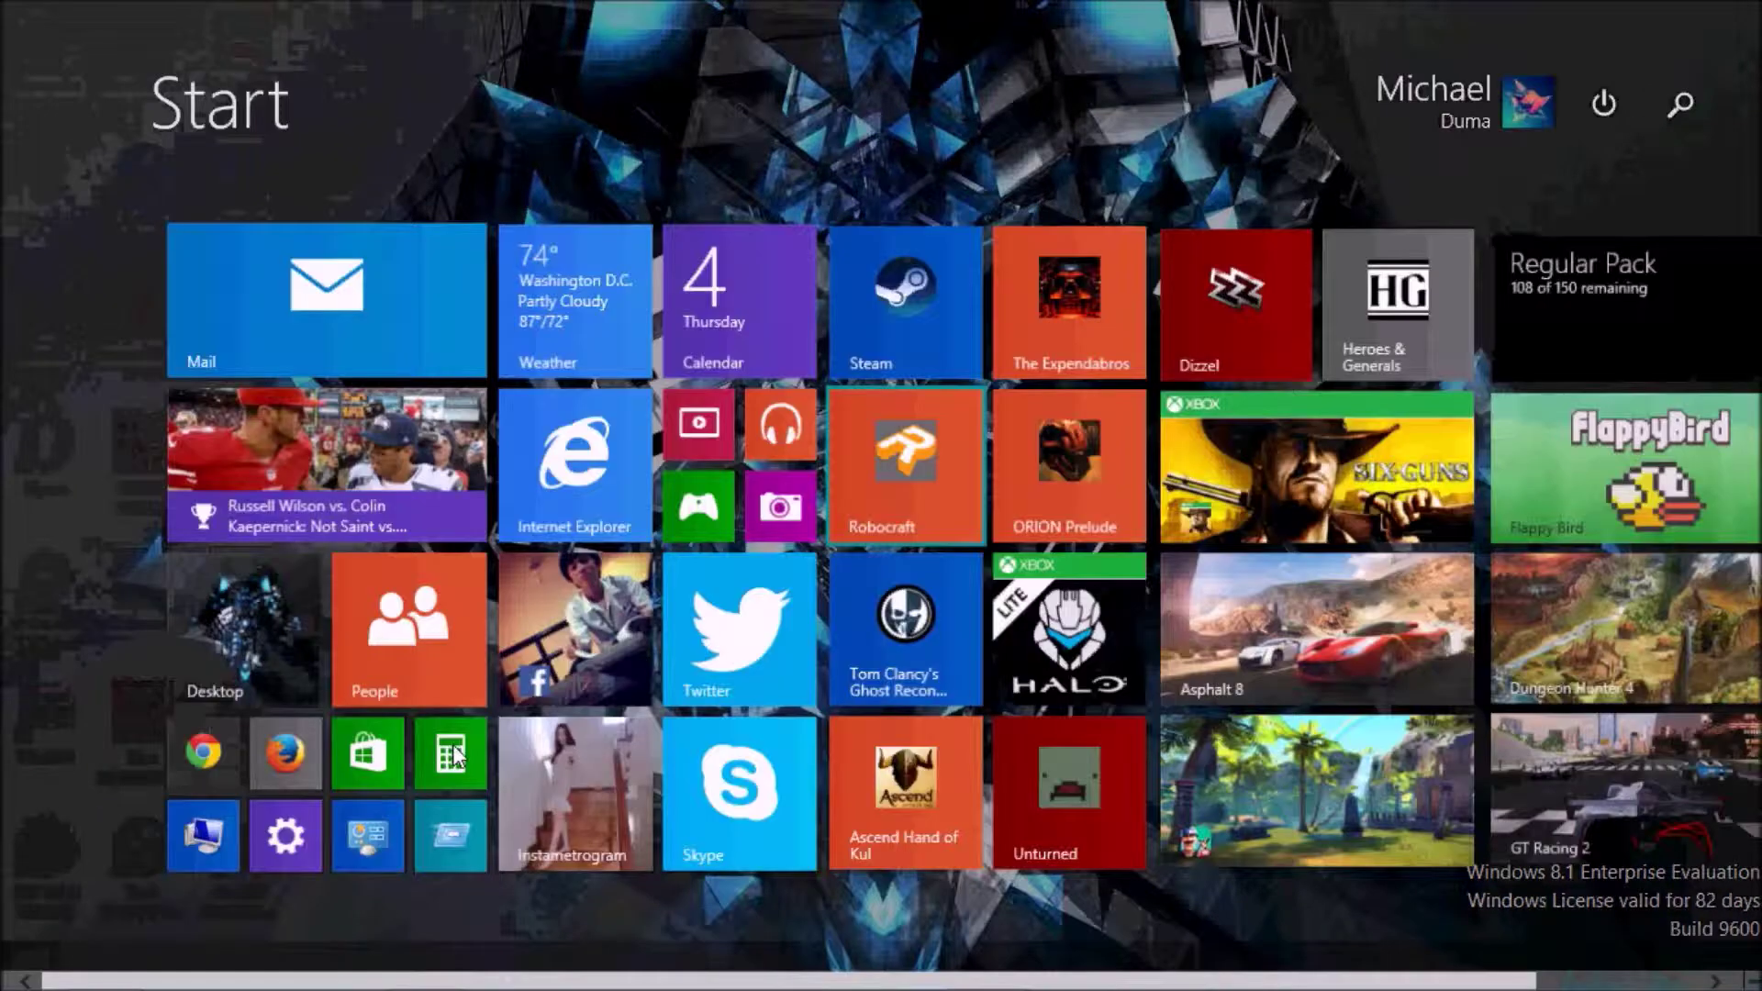
{"action": "scroll", "coordinate": [453, 745], "scroll_direction": "down", "scroll_amount": 2}
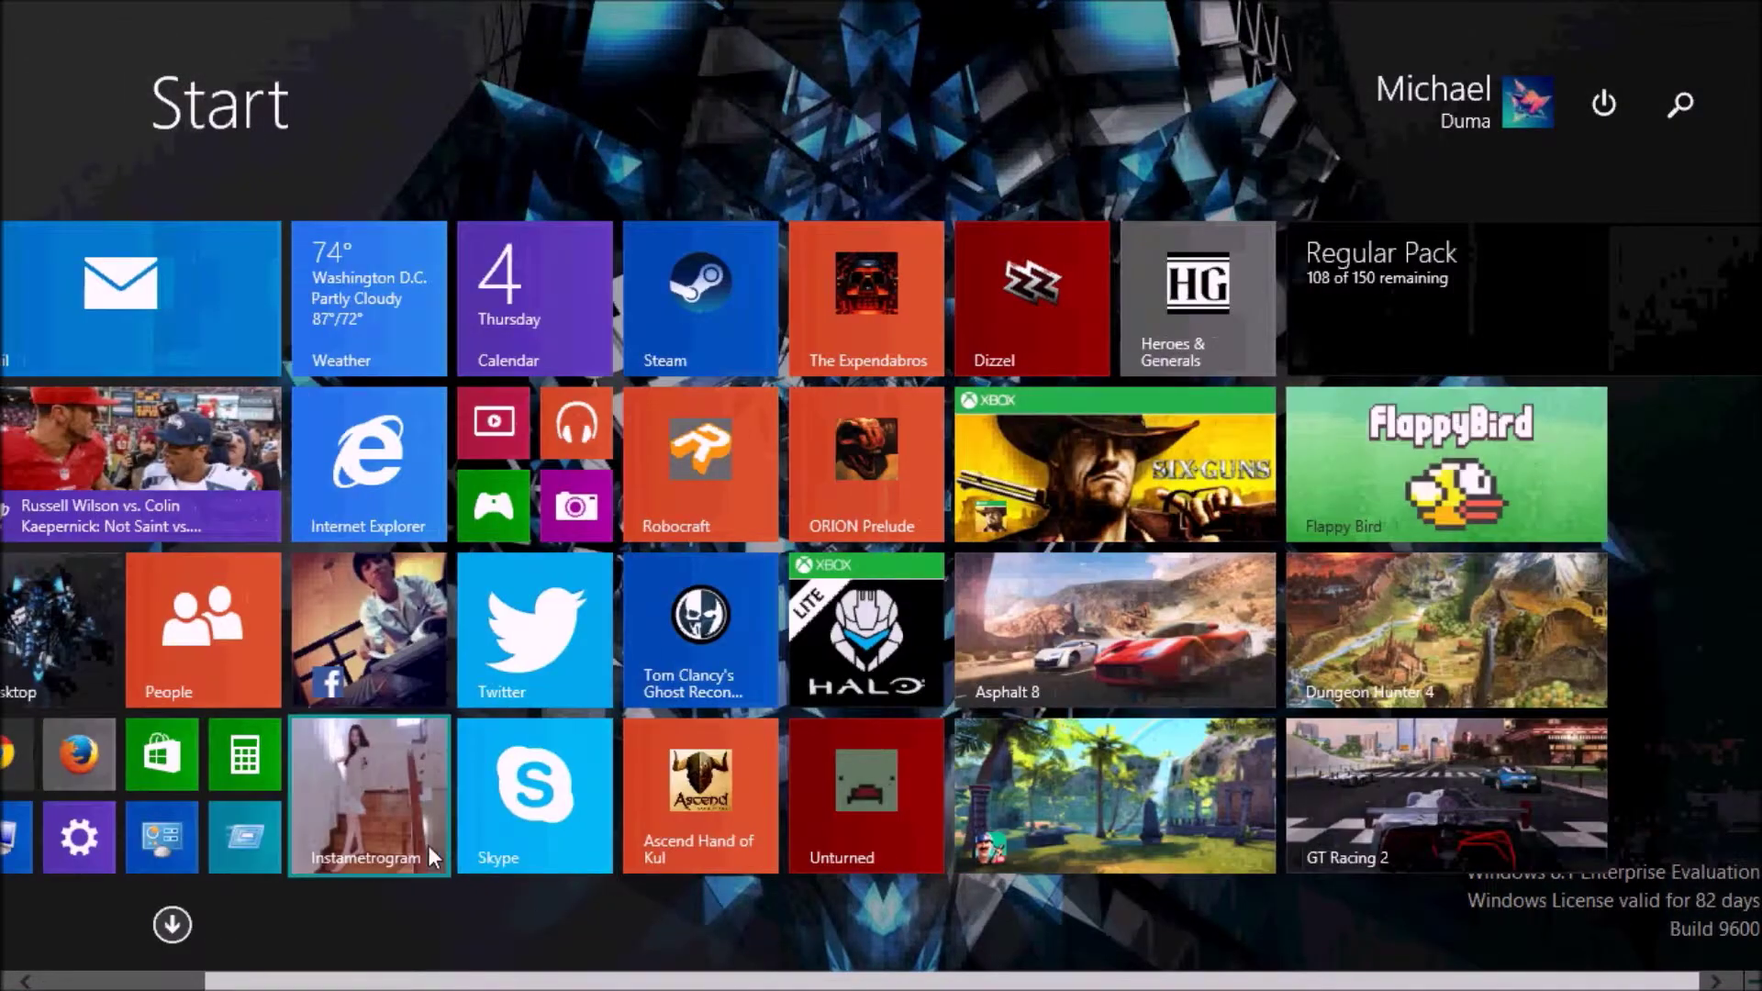
{"action": "scroll", "coordinate": [428, 845], "scroll_direction": "up", "scroll_amount": 2}
{"action": "mouse_move", "coordinate": [251, 632]}
{"action": "left_mouse_down"}
{"action": "mouse_move", "coordinate": [220, 765]}
{"action": "mouse_move", "coordinate": [200, 654]}
{"action": "mouse_move", "coordinate": [225, 653]}
{"action": "left_mouse_up"}
{"action": "left_click", "coordinate": [228, 657]}
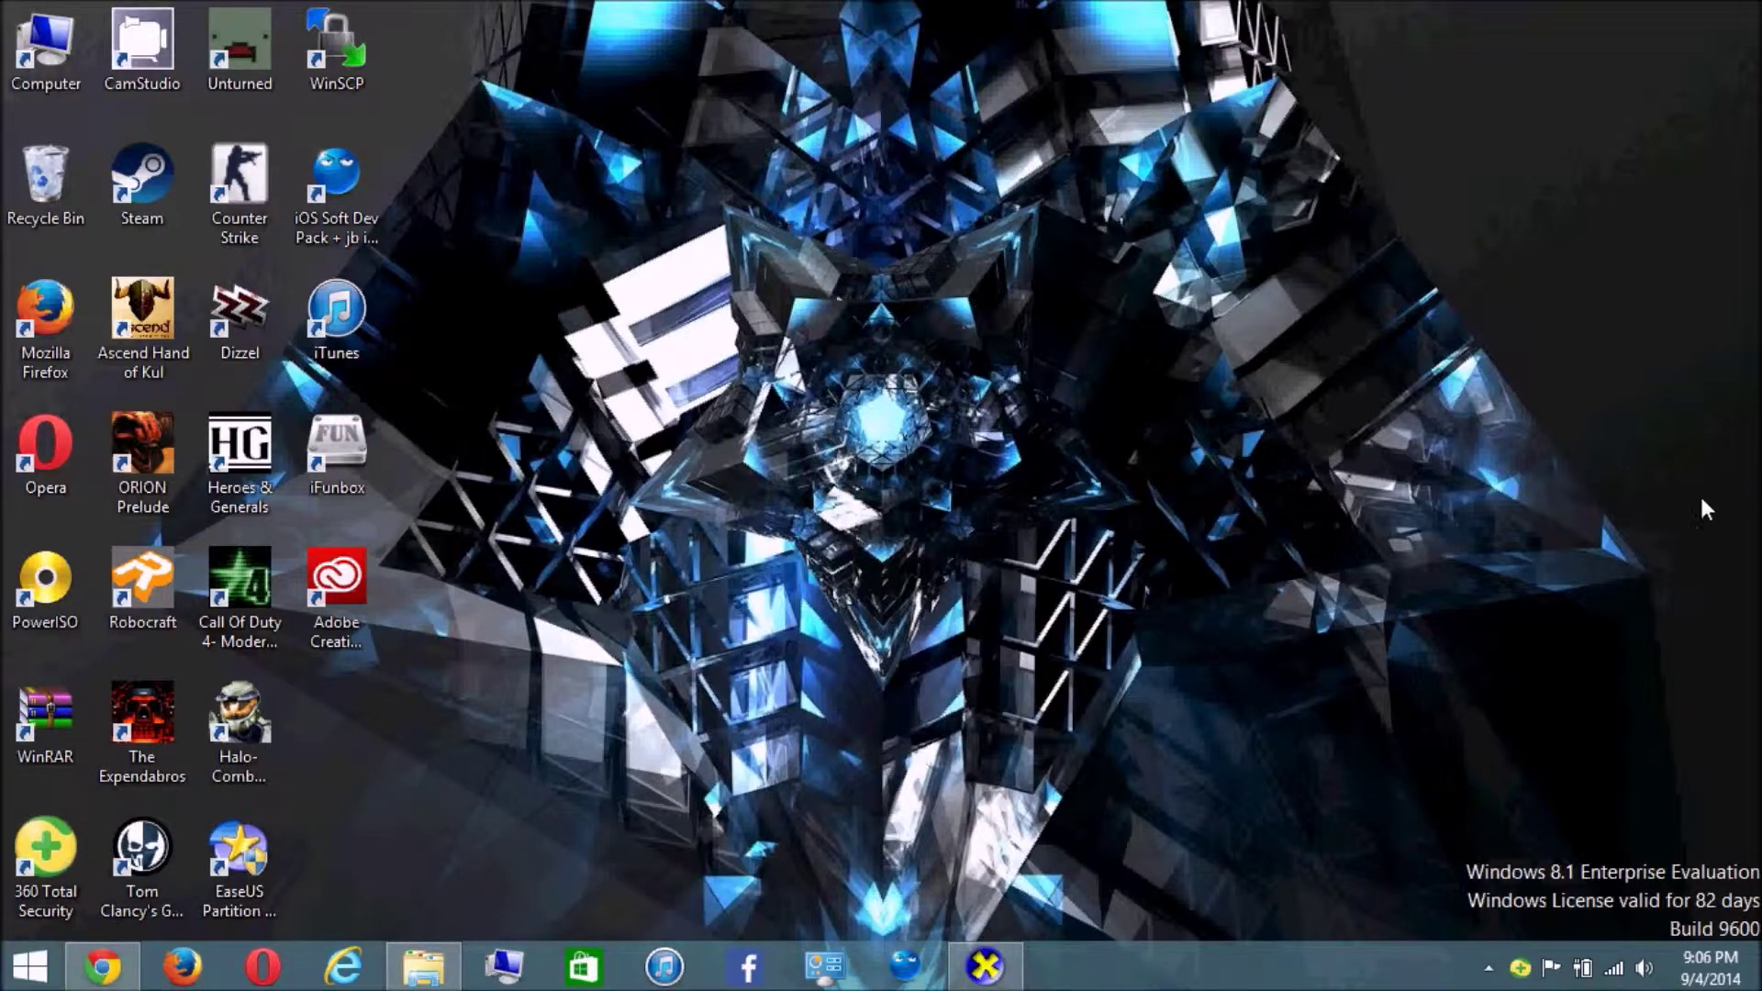
{"action": "mouse_move", "coordinate": [1757, 587]}
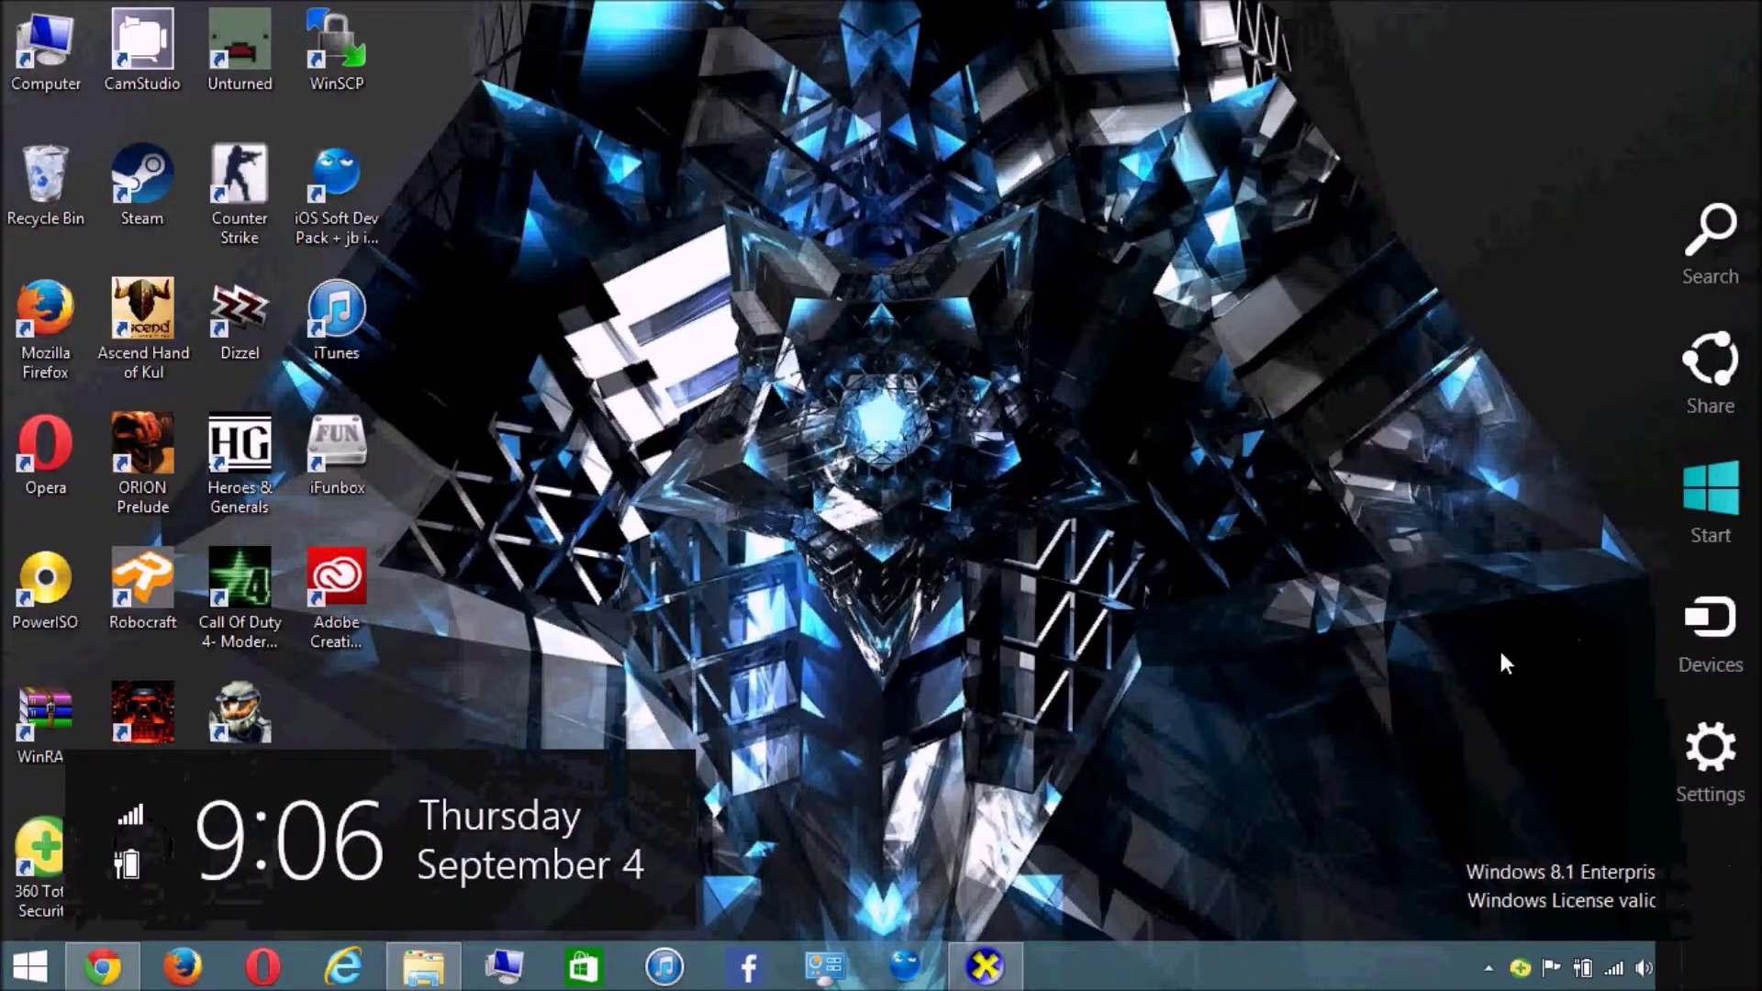
Step: View the computer's basic system information in Control Panel's System and Security category, and close the window
{"action": "left_click", "coordinate": [824, 966]}
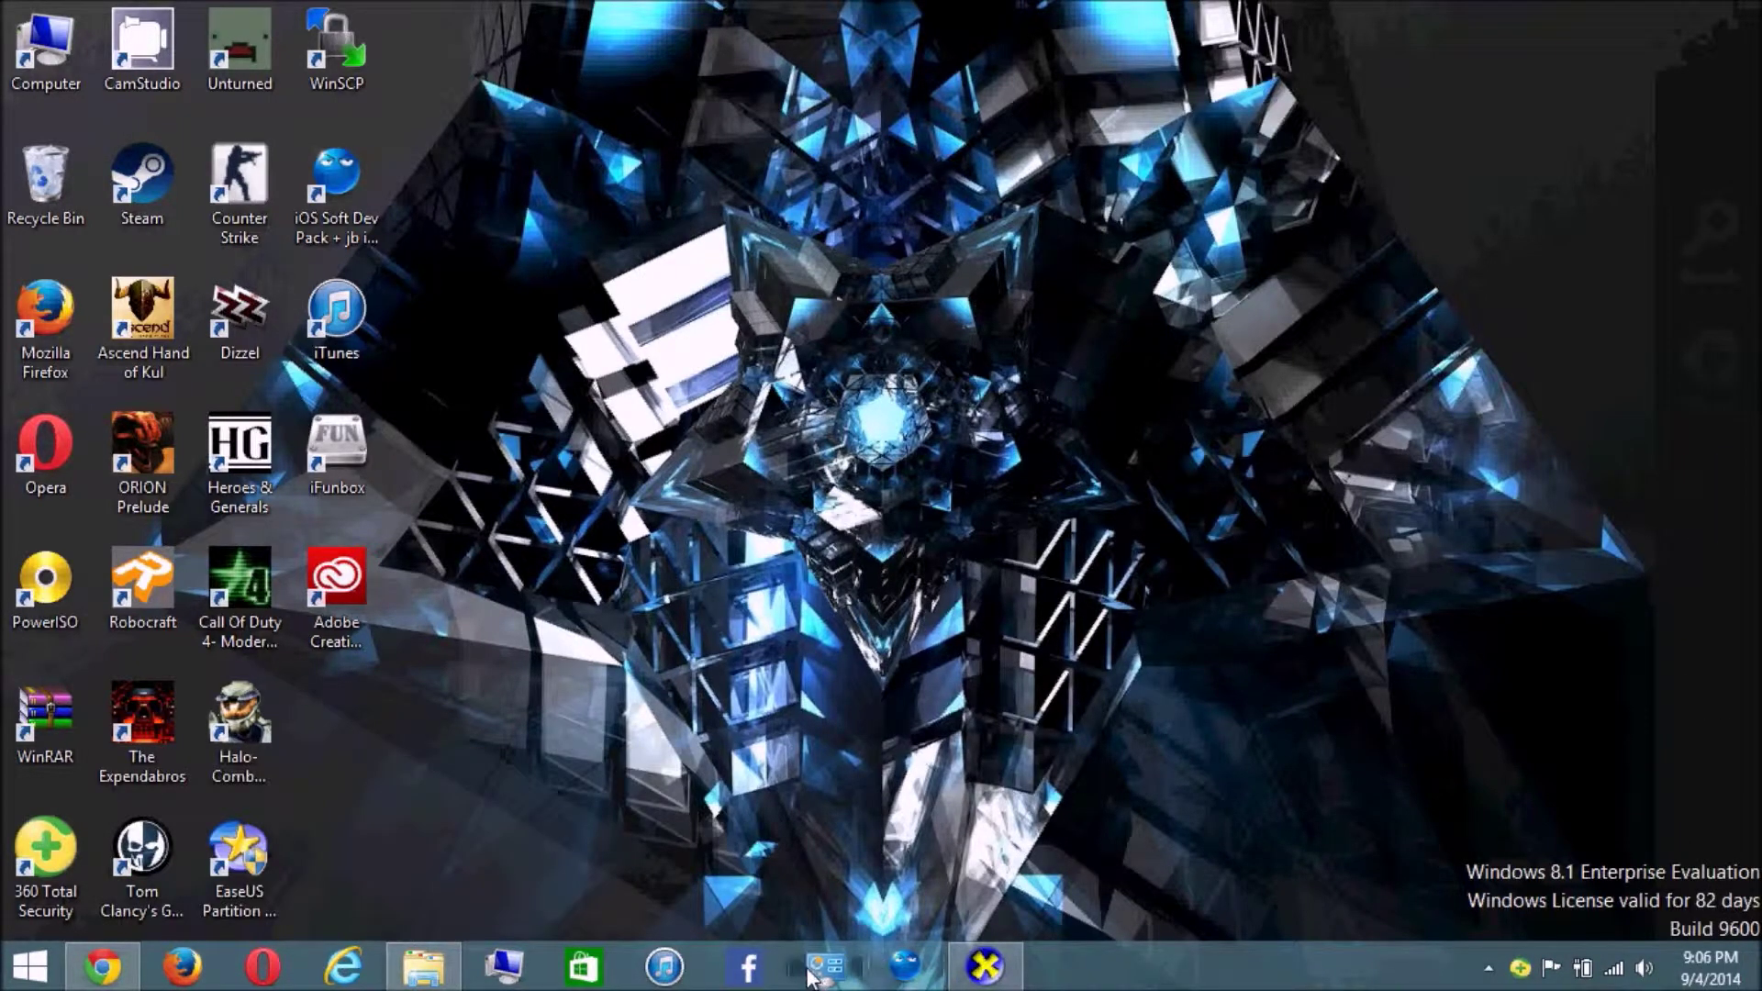
{"action": "left_click", "coordinate": [617, 322]}
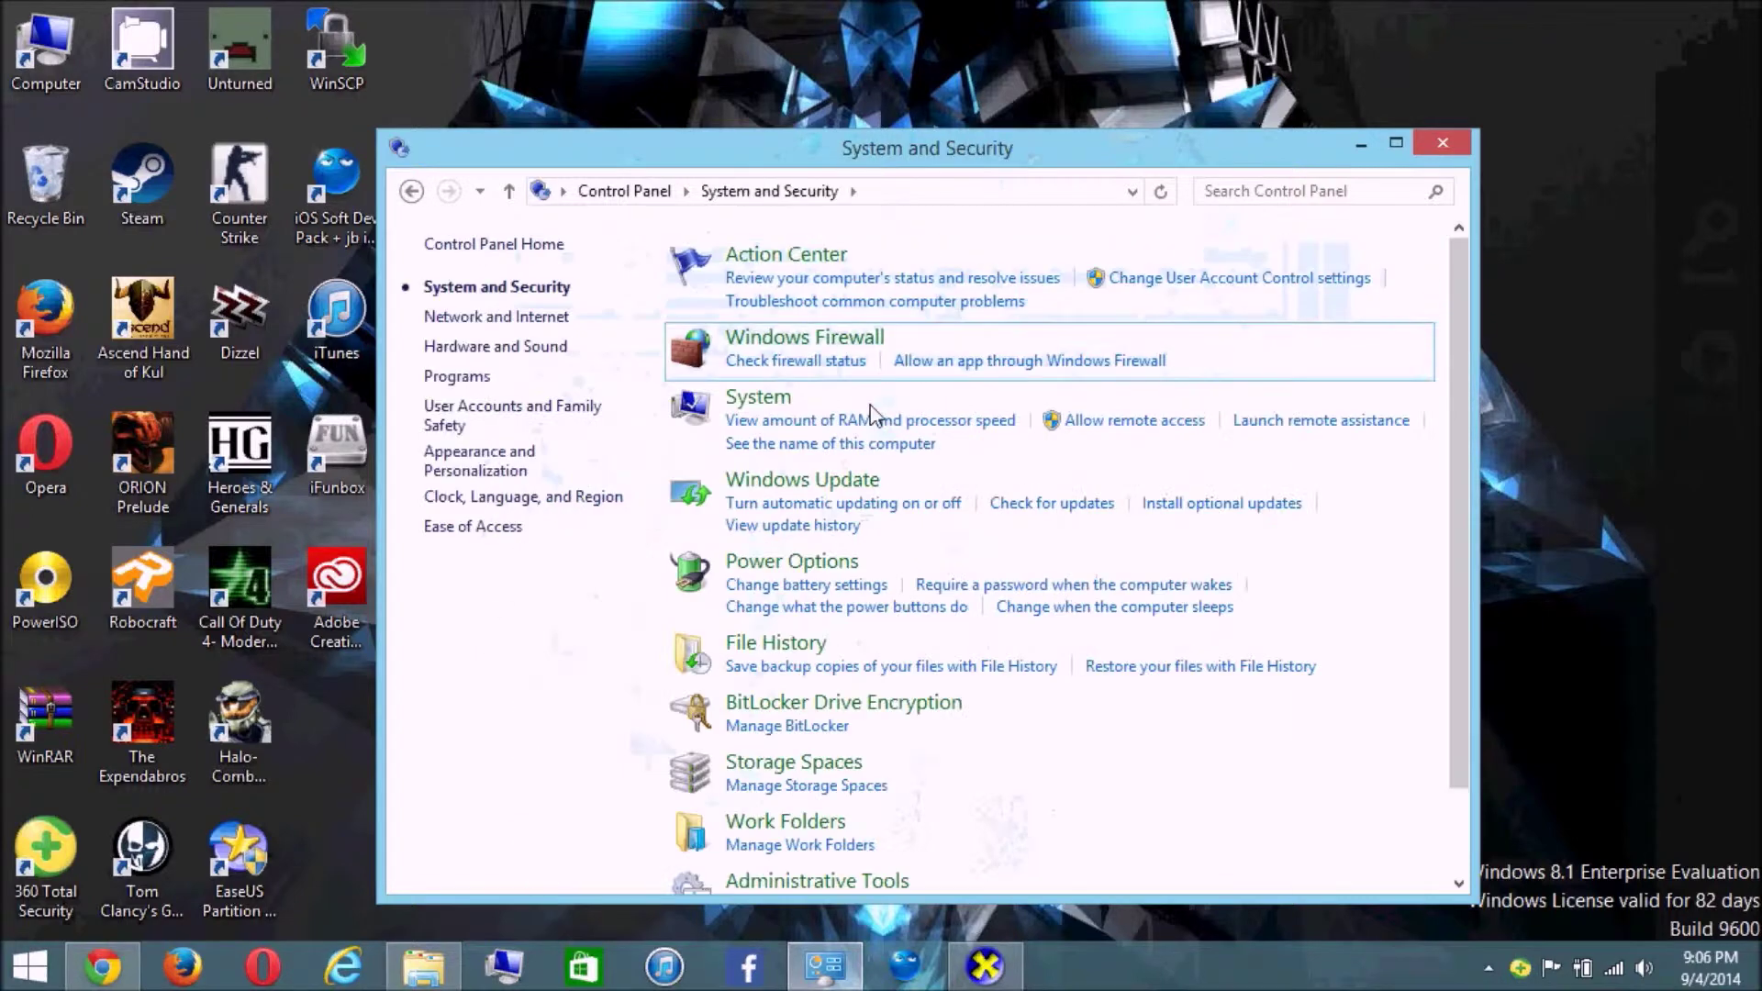
{"action": "scroll", "coordinate": [813, 396], "scroll_direction": "down", "scroll_amount": 1}
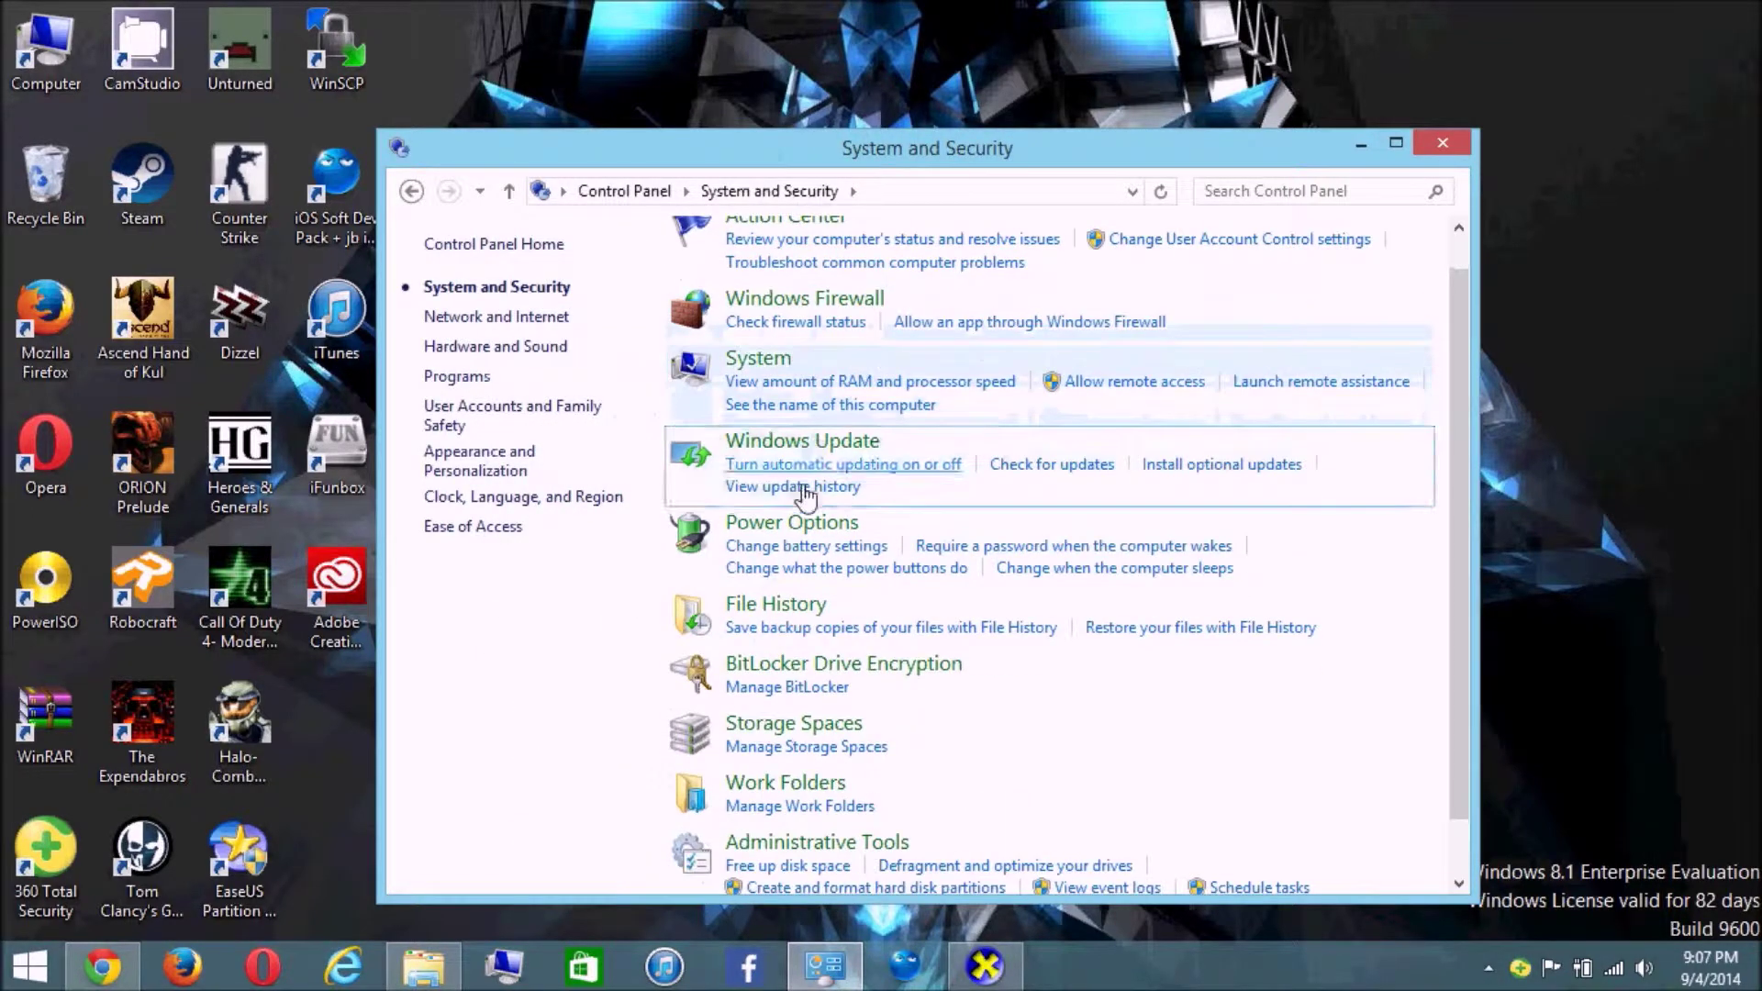
{"action": "scroll", "coordinate": [811, 758], "scroll_direction": "down", "scroll_amount": 2}
{"action": "scroll", "coordinate": [808, 735], "scroll_direction": "up", "scroll_amount": 3}
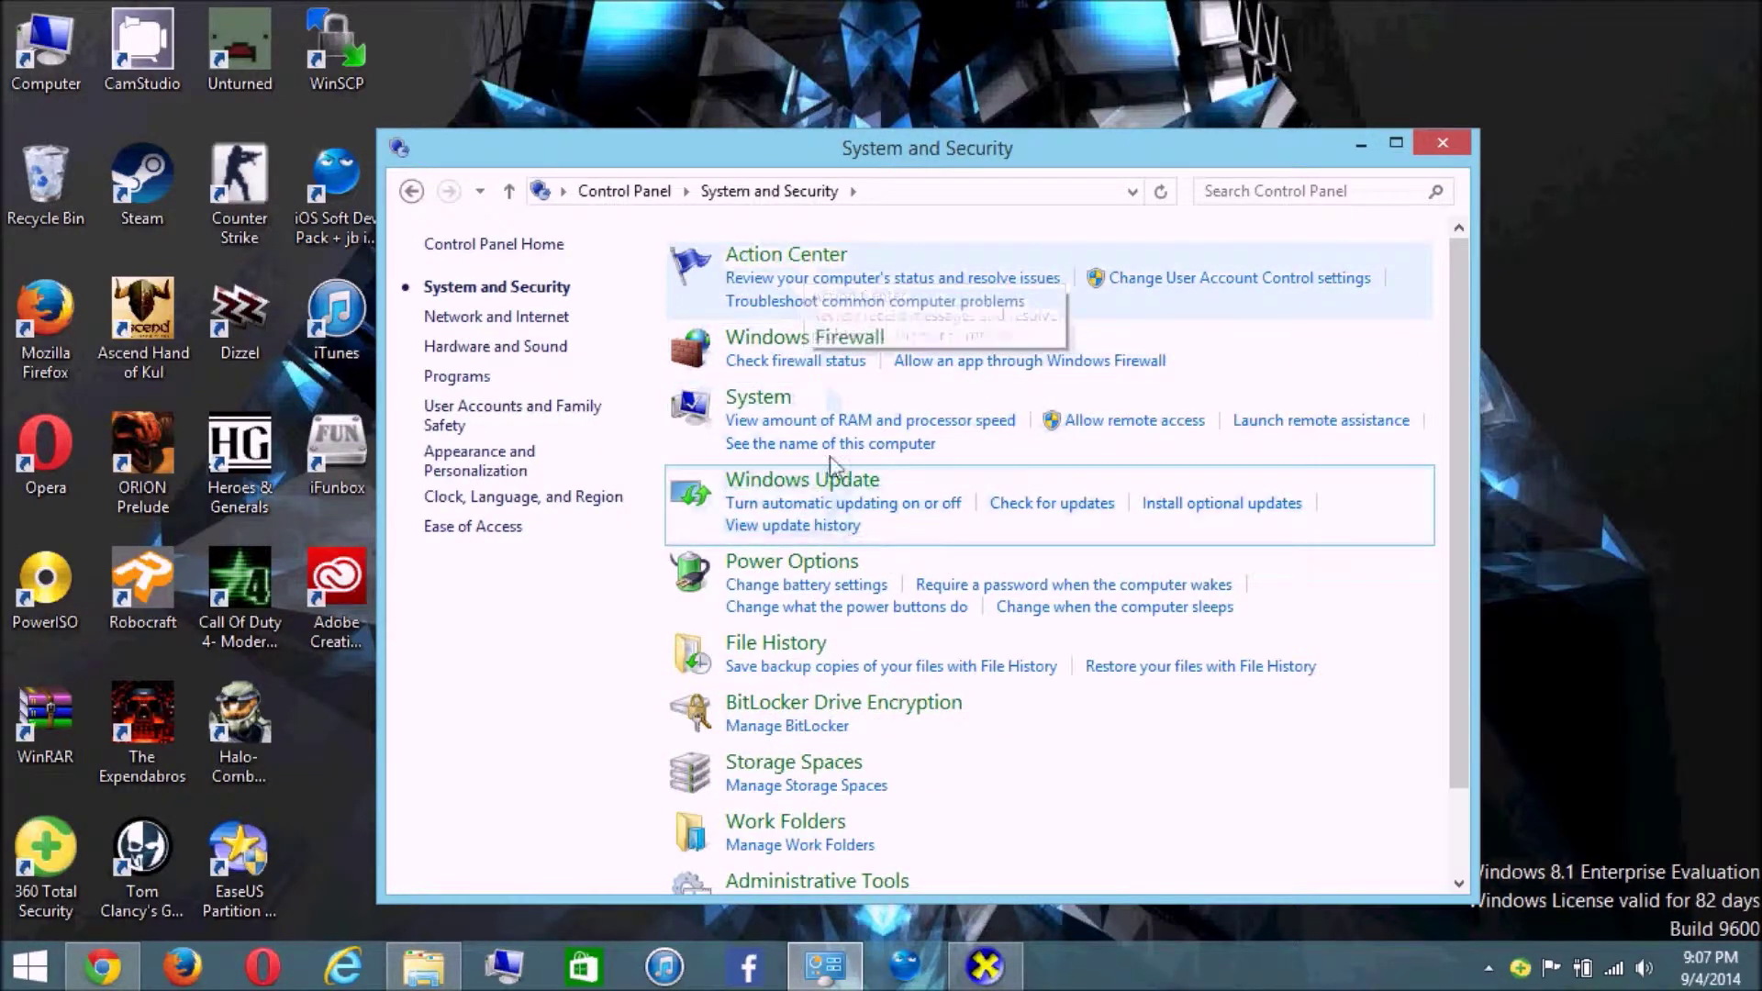
{"action": "left_click", "coordinate": [778, 400]}
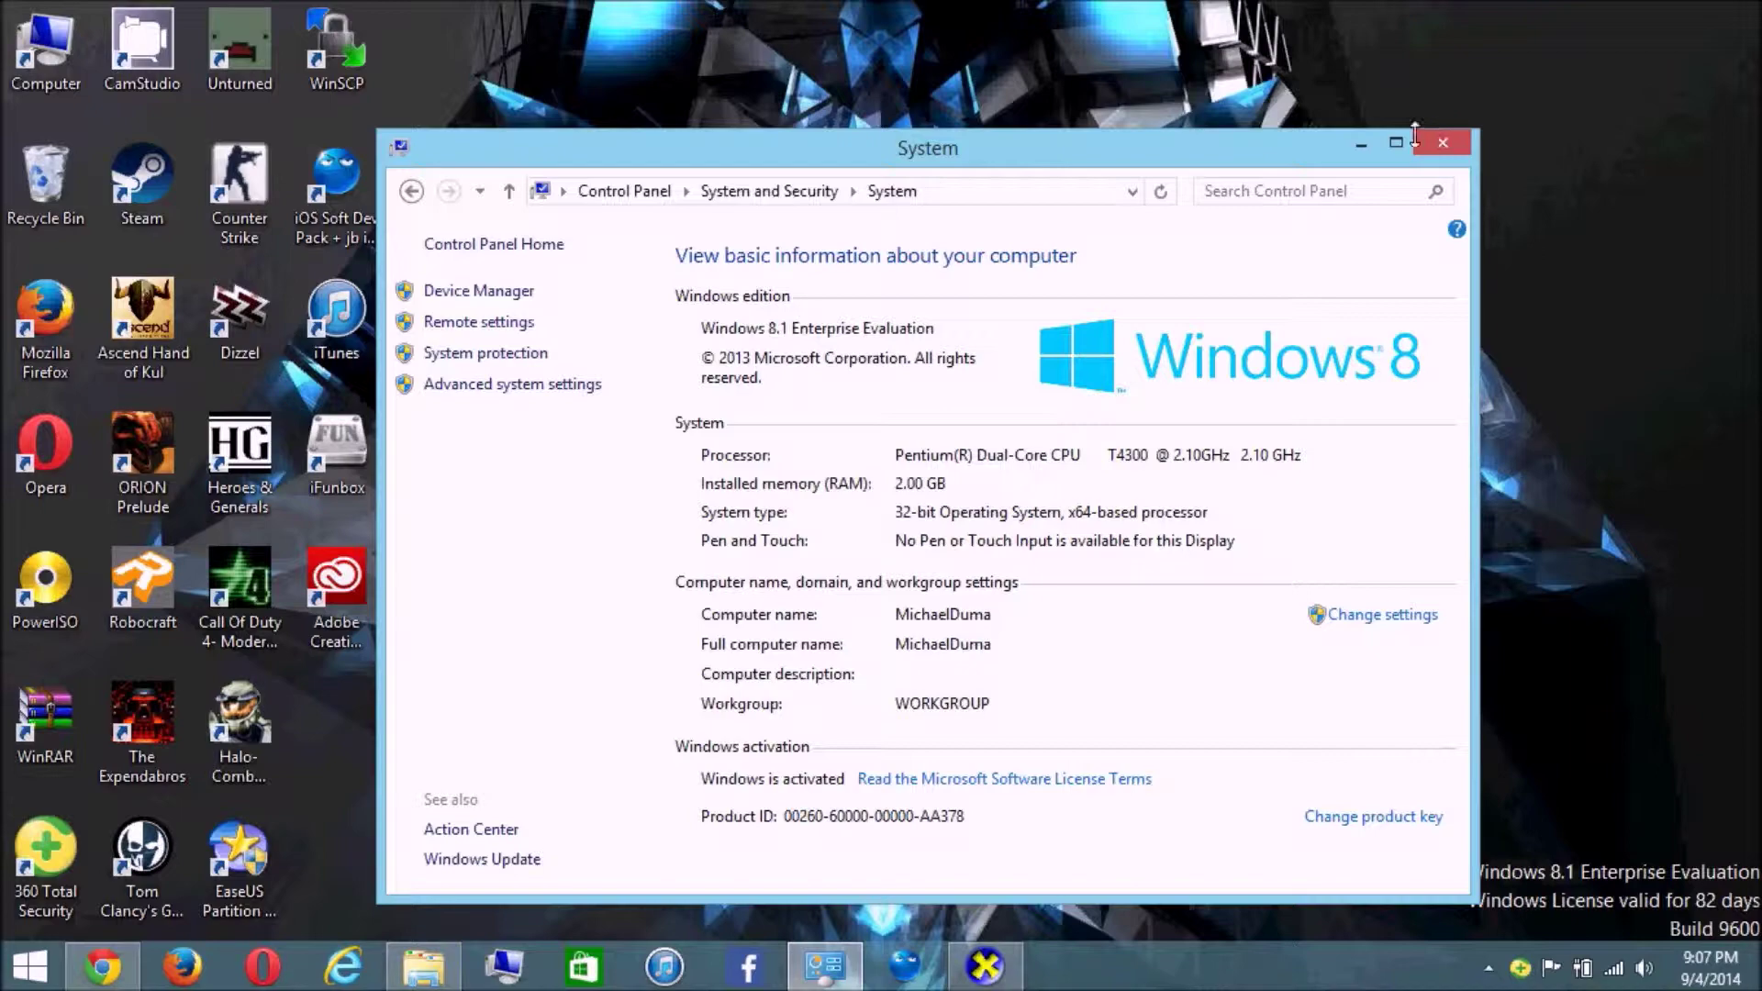
{"action": "left_click", "coordinate": [1441, 152]}
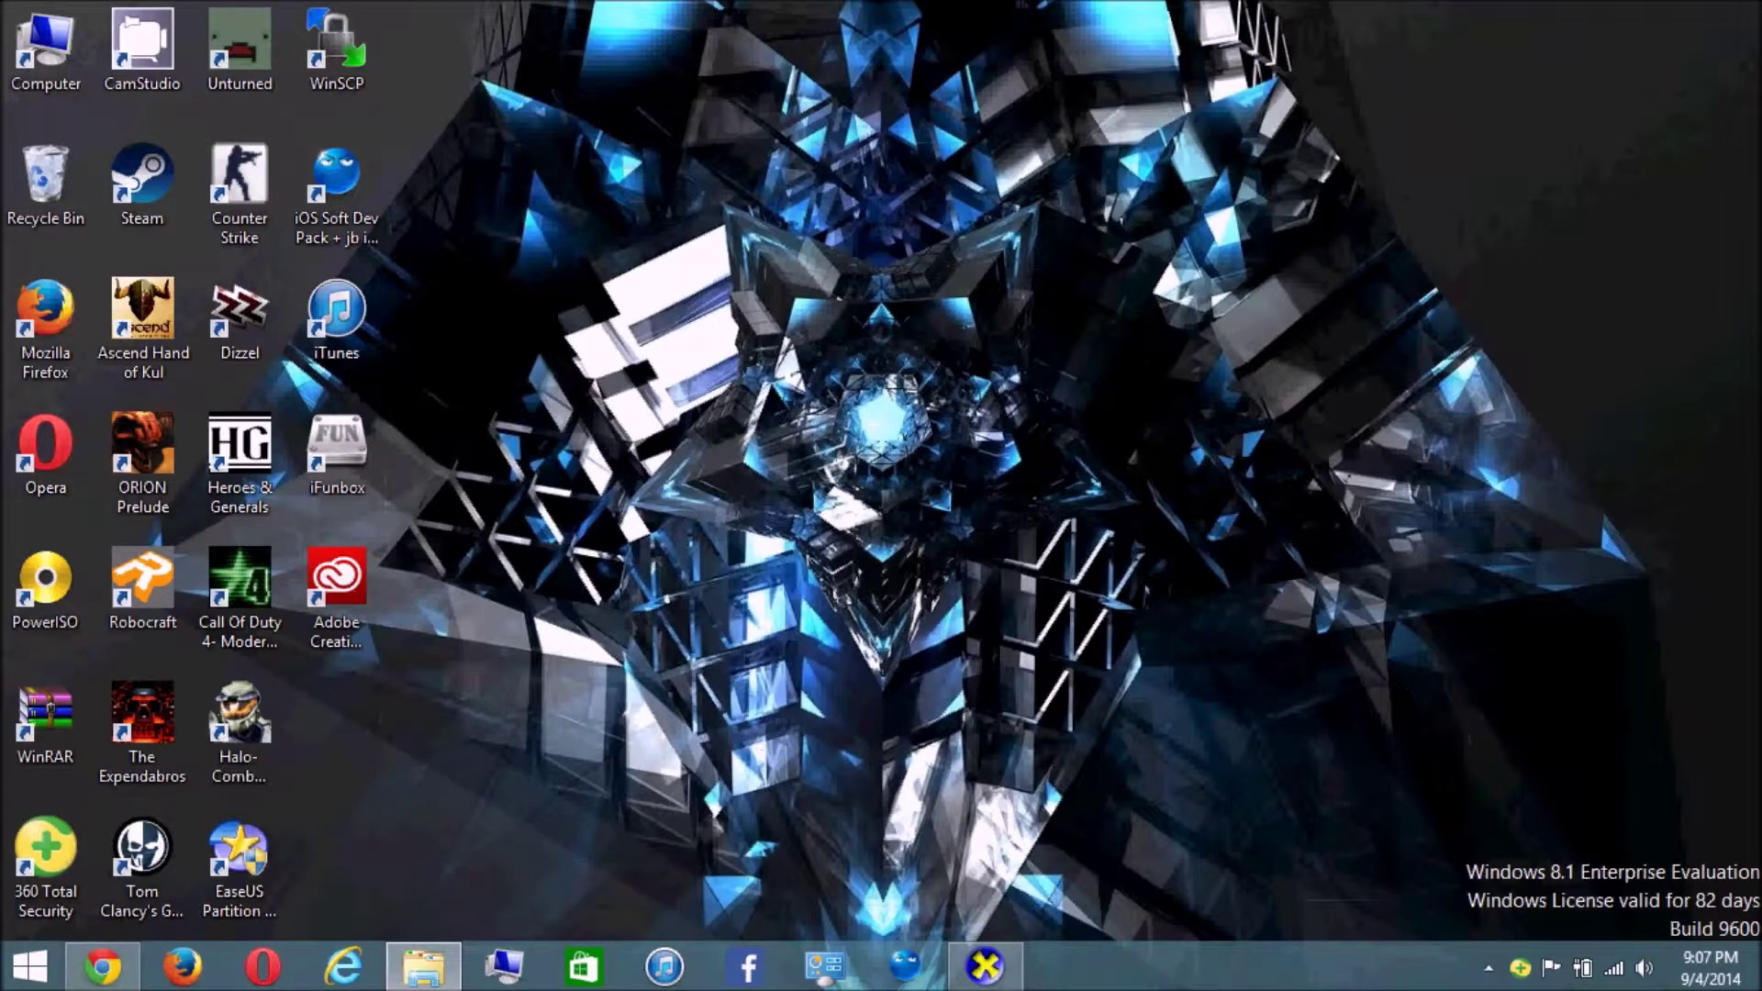
{"action": "key", "text": "super"}
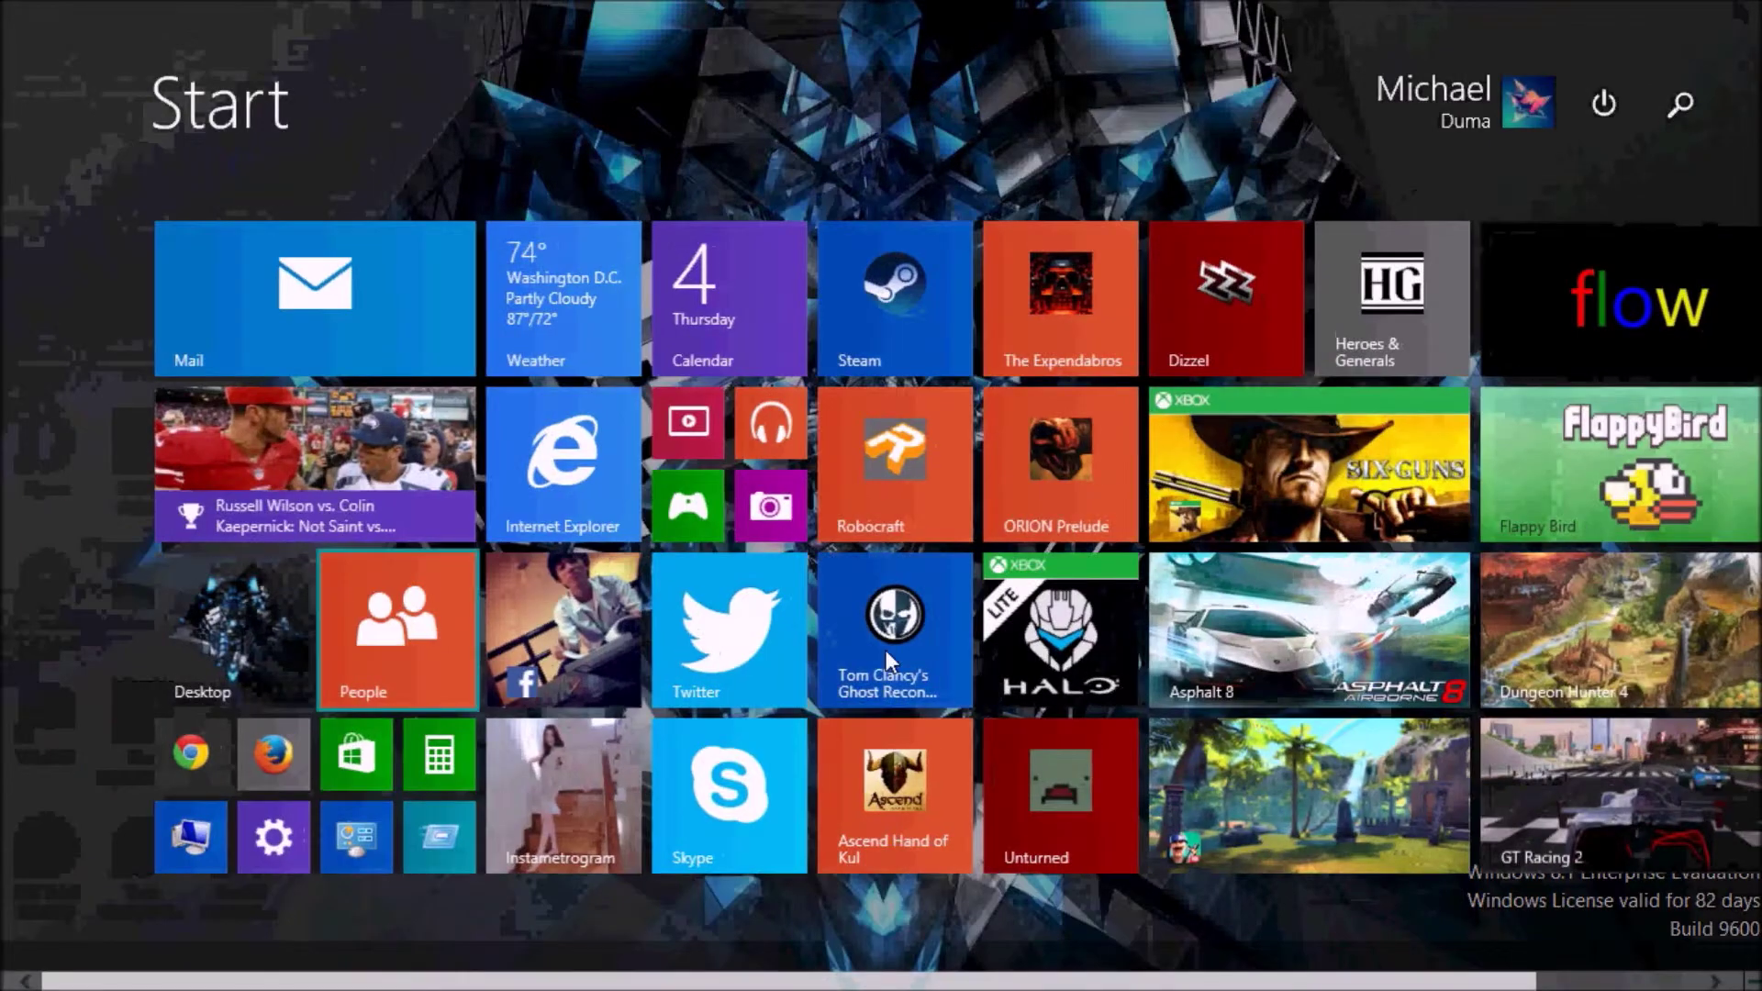
{"action": "scroll", "coordinate": [857, 647], "scroll_direction": "up", "scroll_amount": 1}
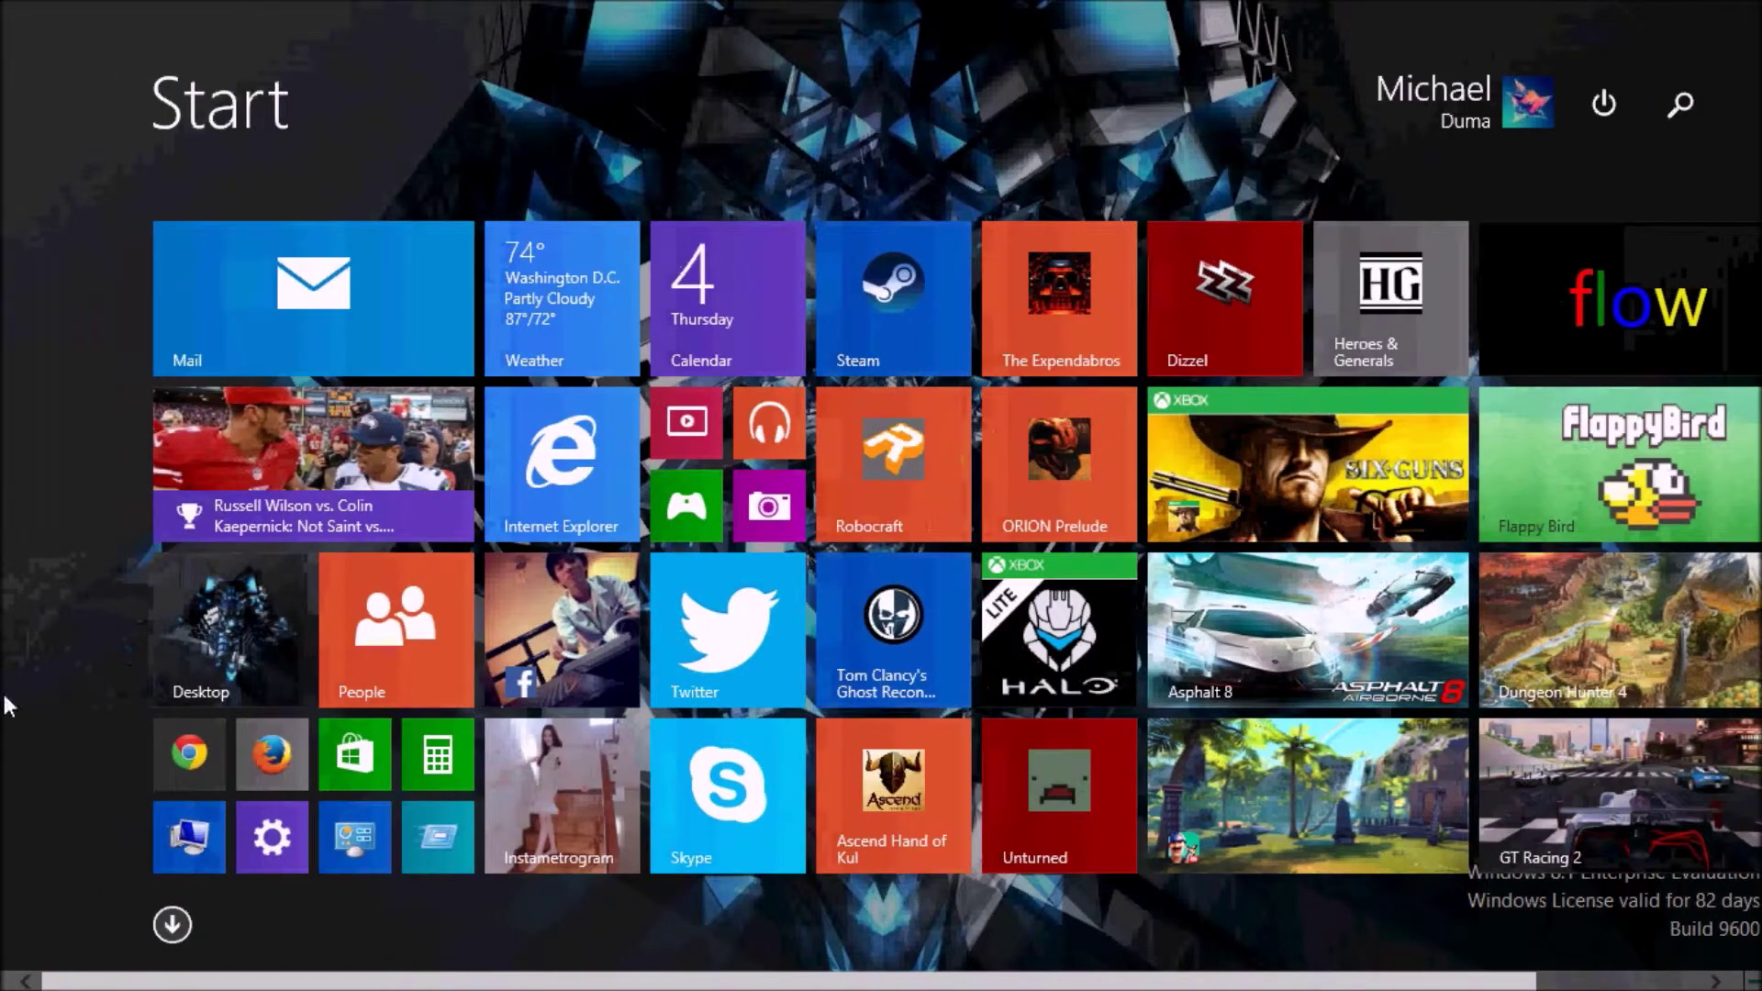
{"action": "left_click", "coordinate": [272, 693]}
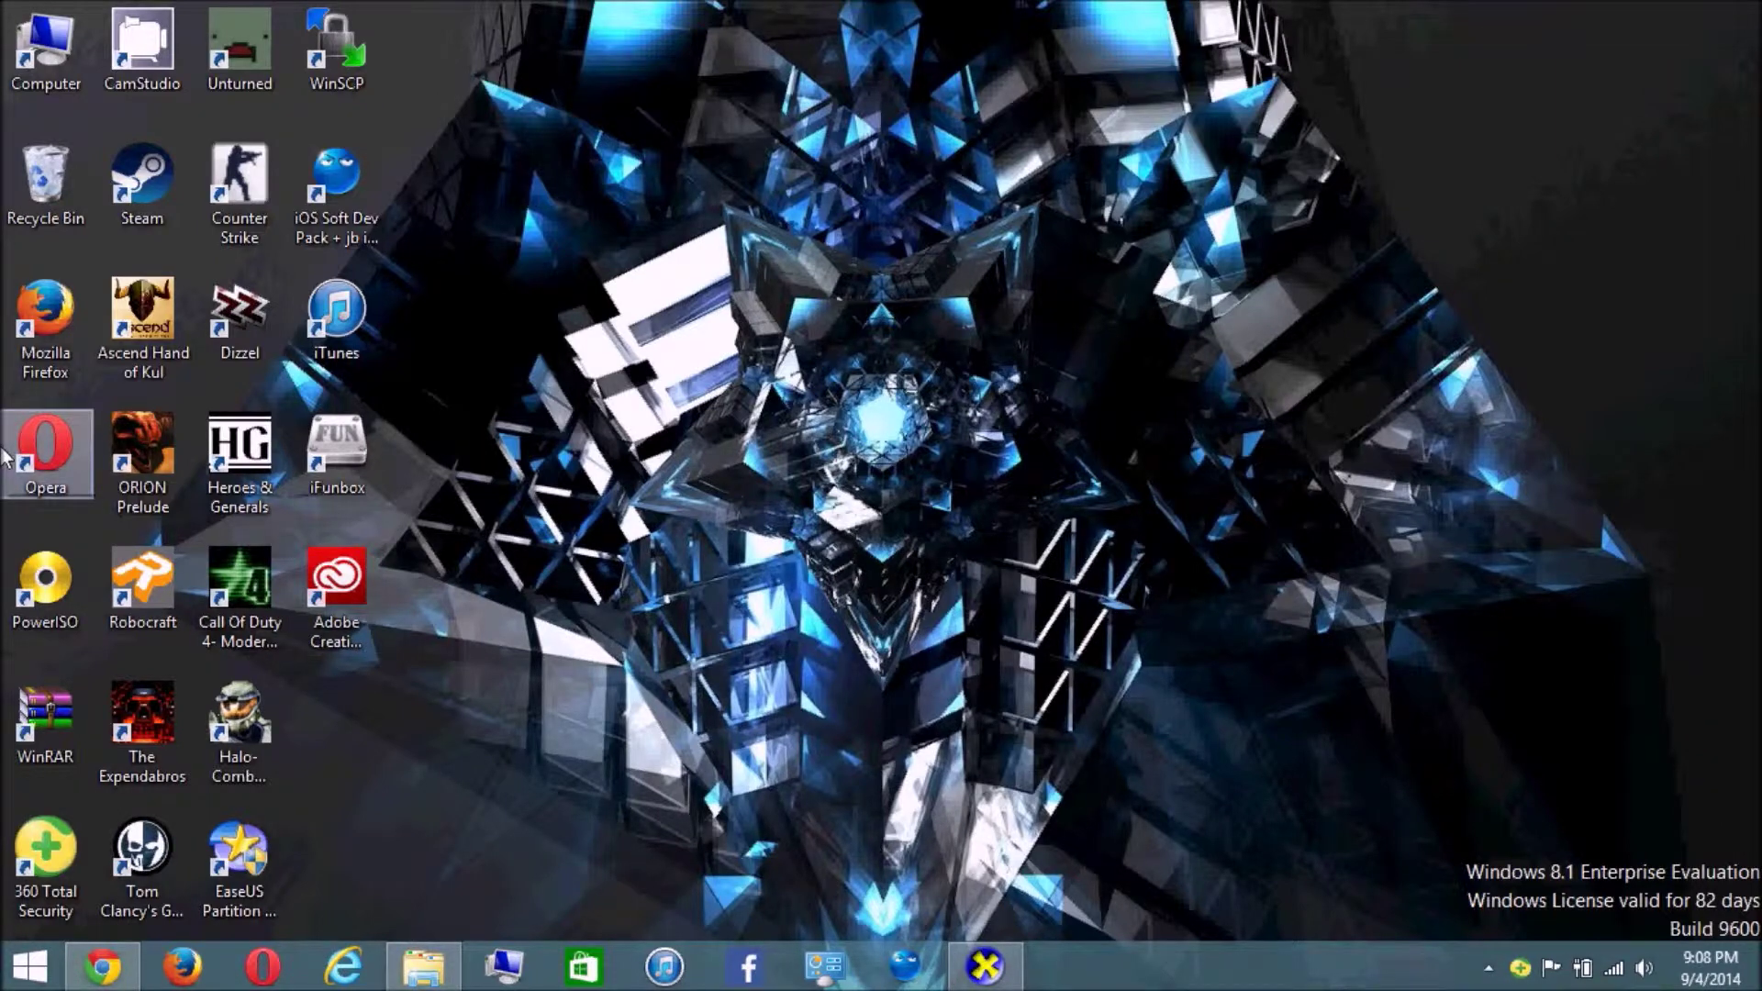
Step: Examine the local disks and their free space in This PC, and close the window
{"action": "double_click", "coordinate": [41, 59]}
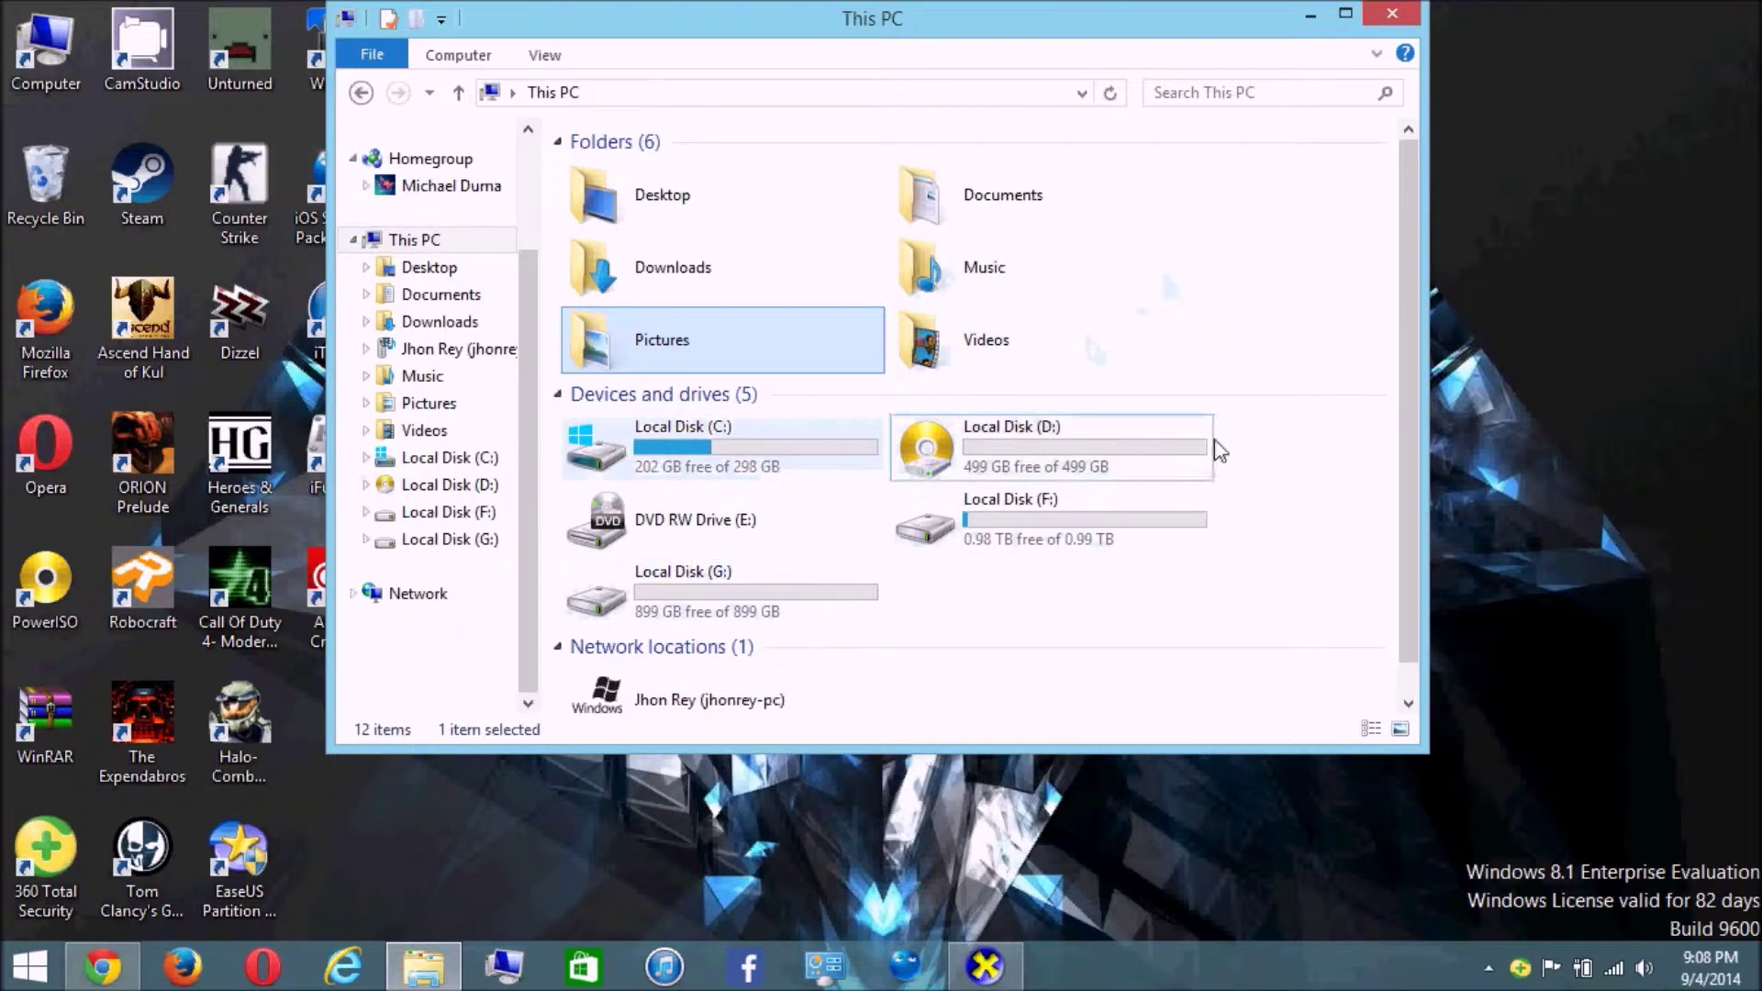
{"action": "left_click", "coordinate": [1332, 511]}
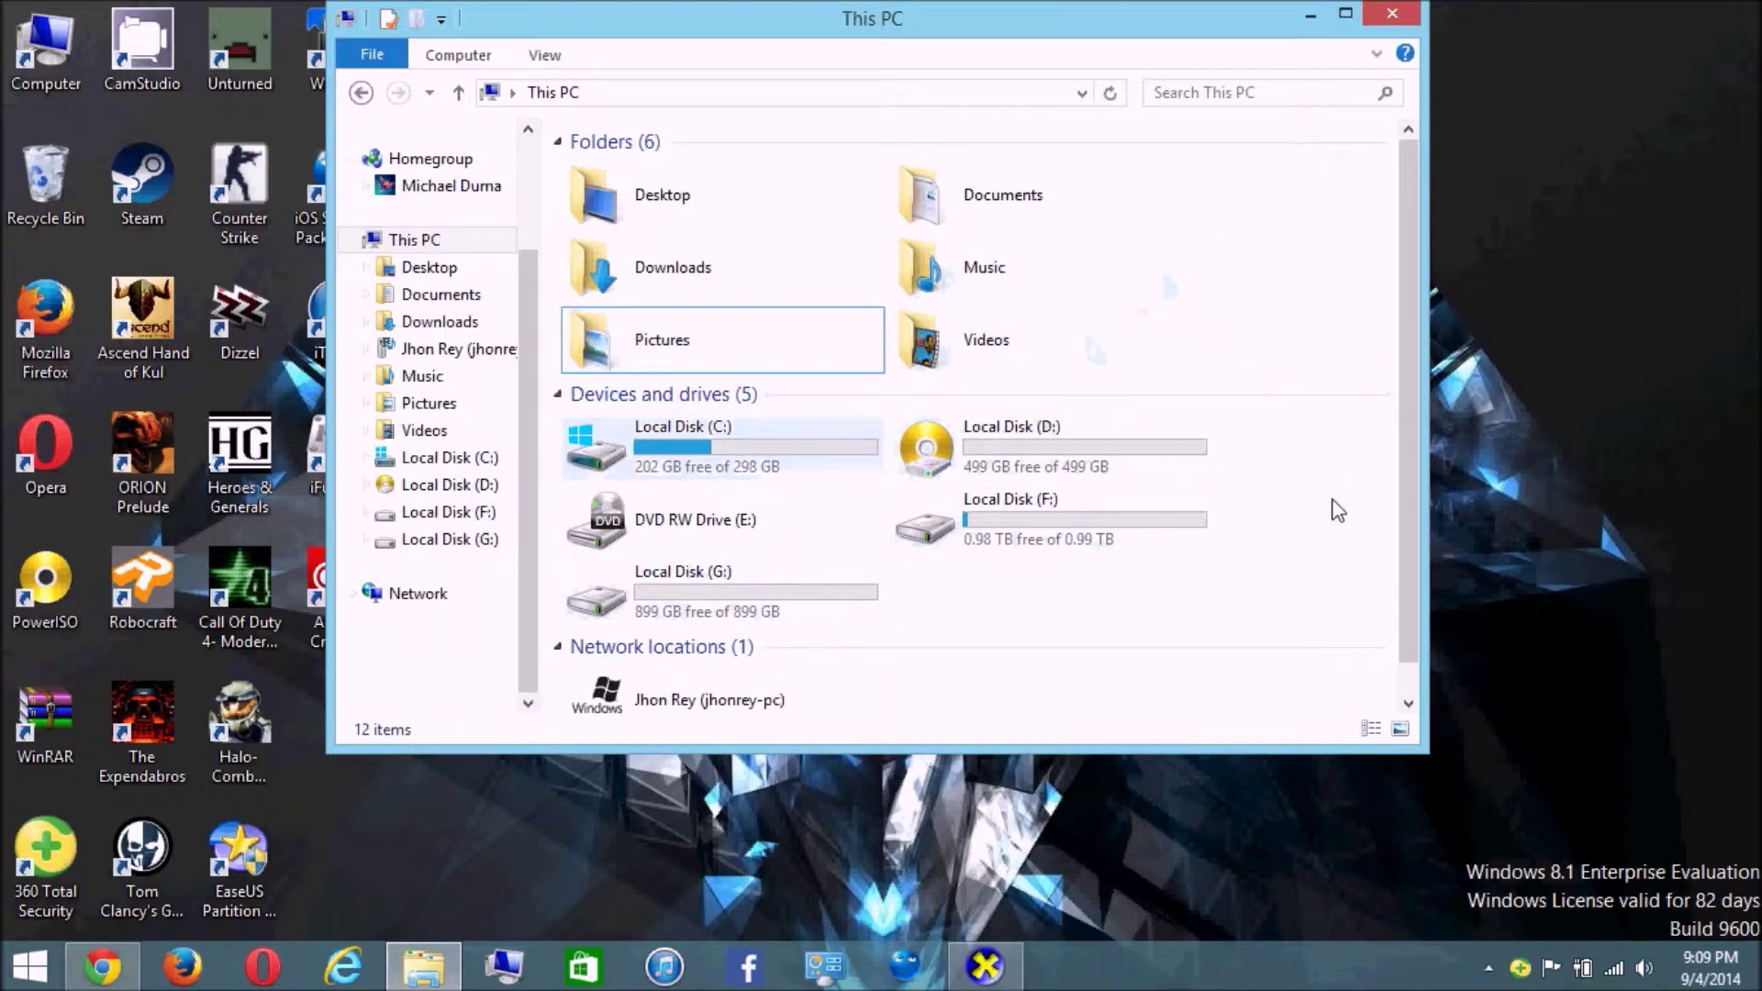
{"action": "left_click", "coordinate": [1414, 20]}
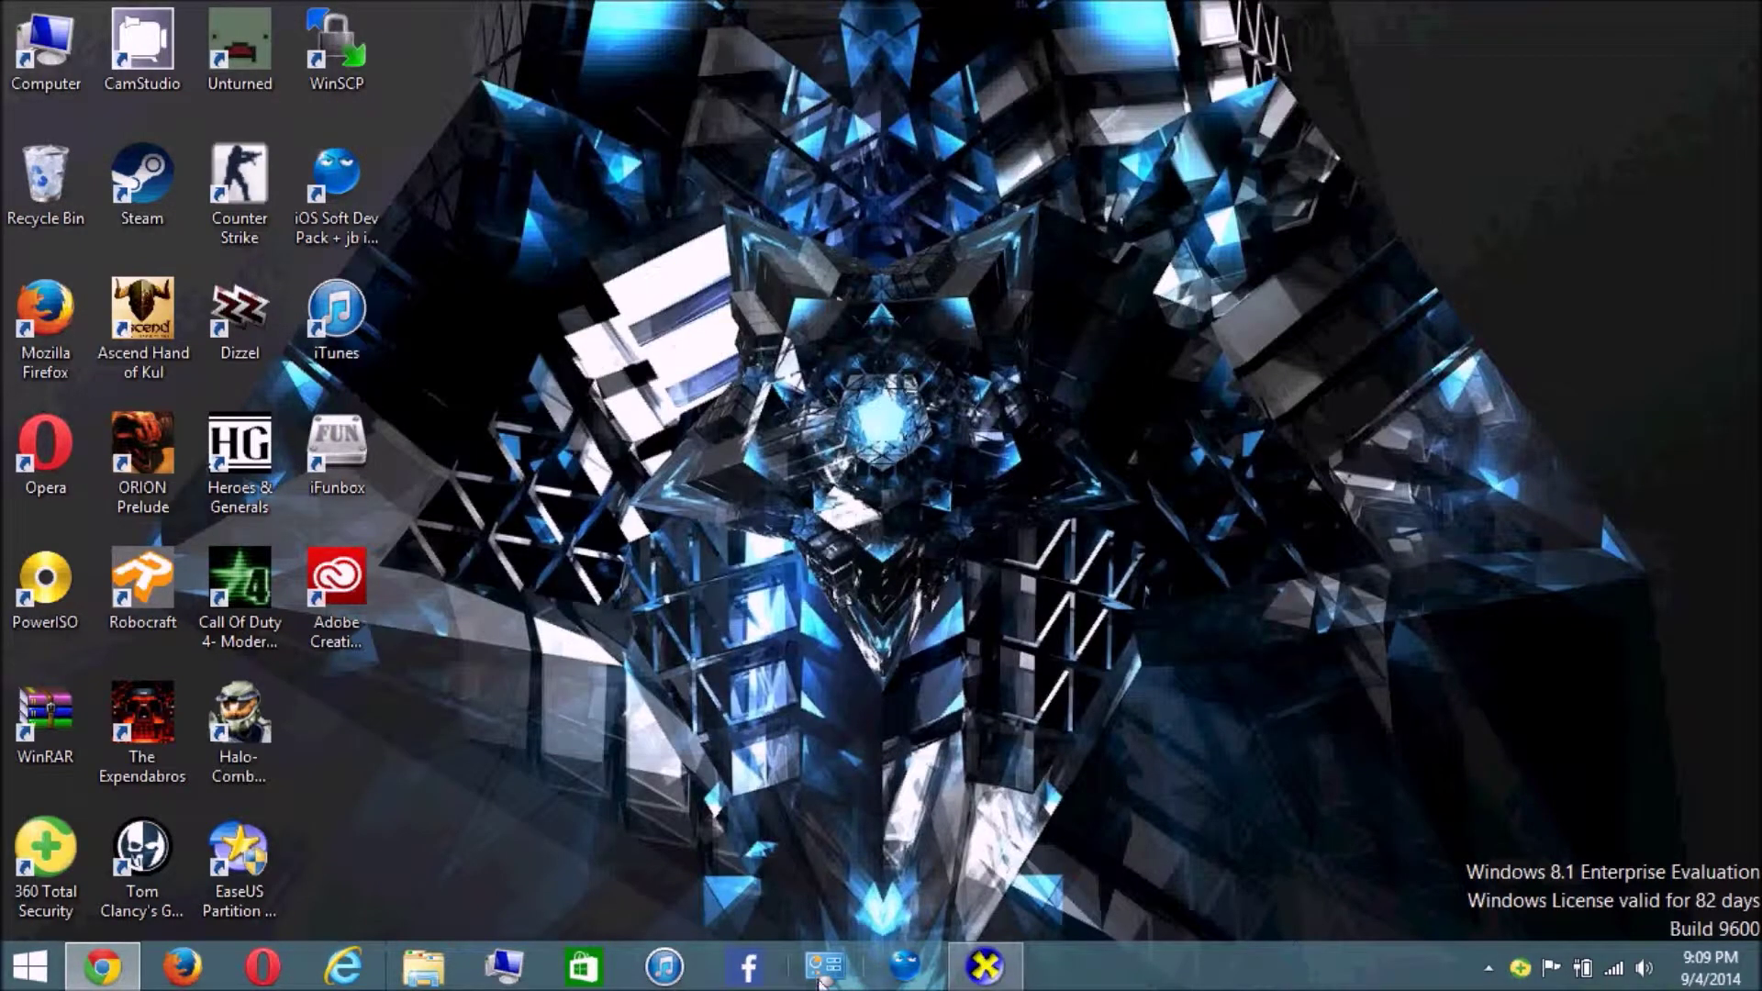
Step: Open Disk Management from the System and Security administrative tools in Control Panel
{"action": "left_click", "coordinate": [845, 954]}
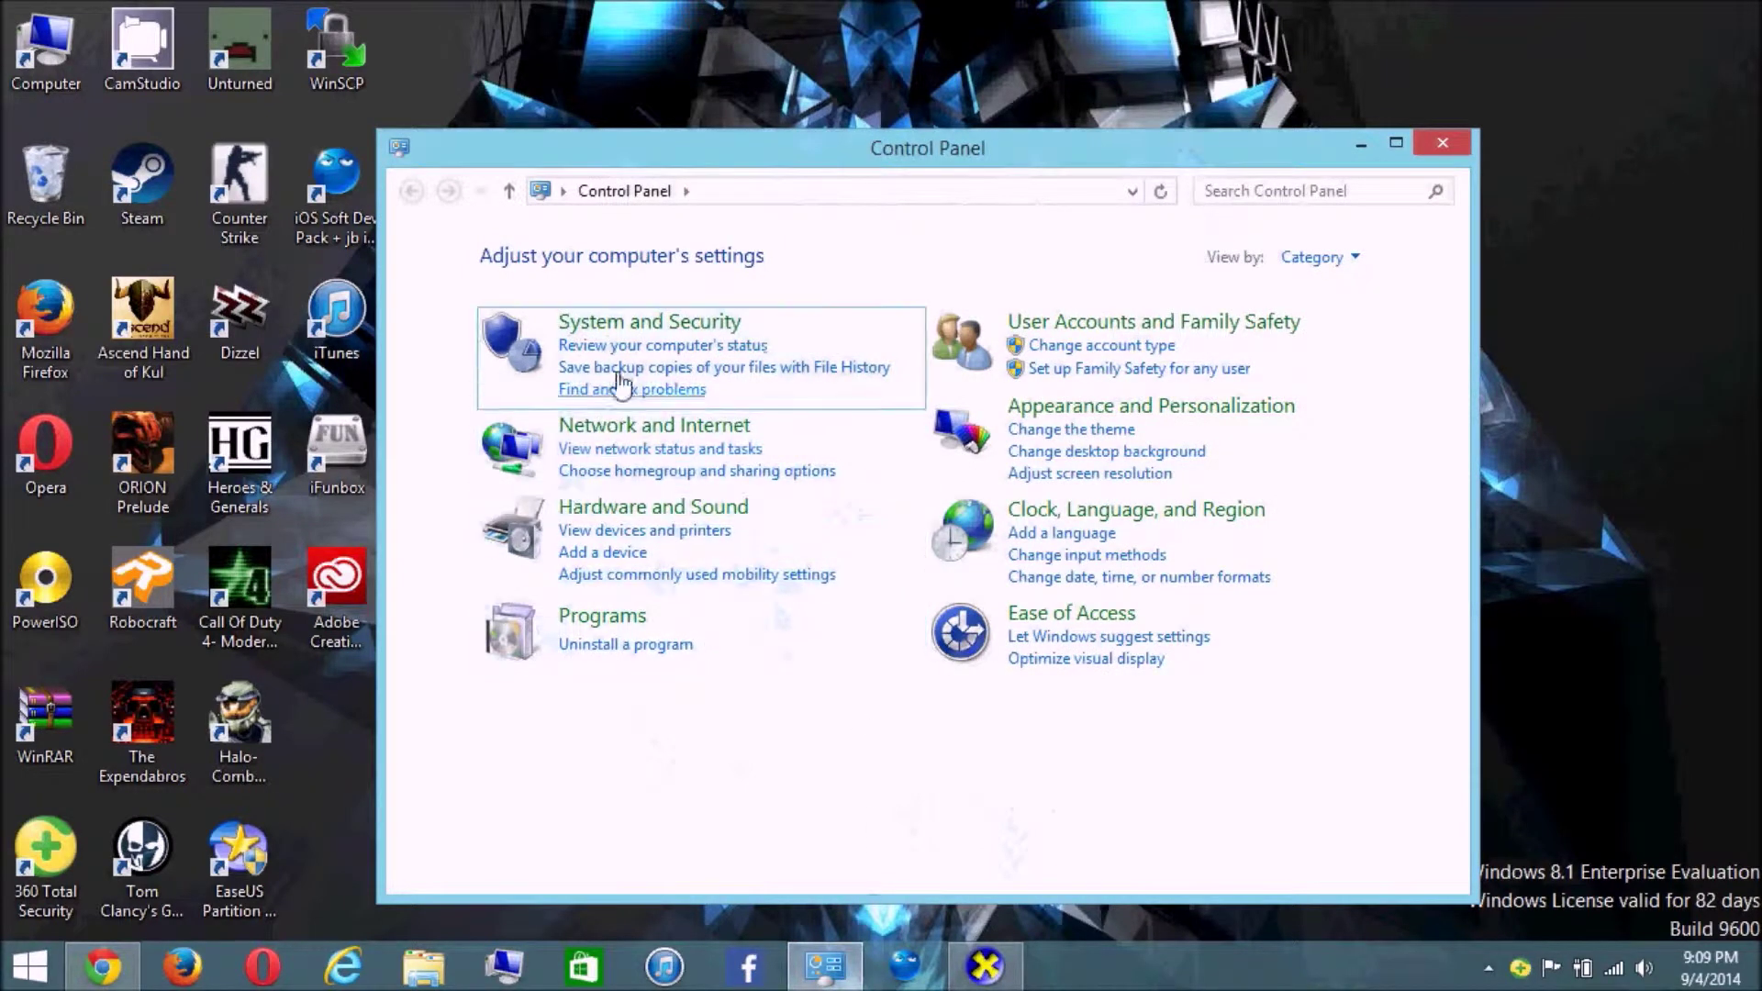
{"action": "left_click", "coordinate": [619, 326]}
{"action": "scroll", "coordinate": [975, 588], "scroll_direction": "down", "scroll_amount": 2}
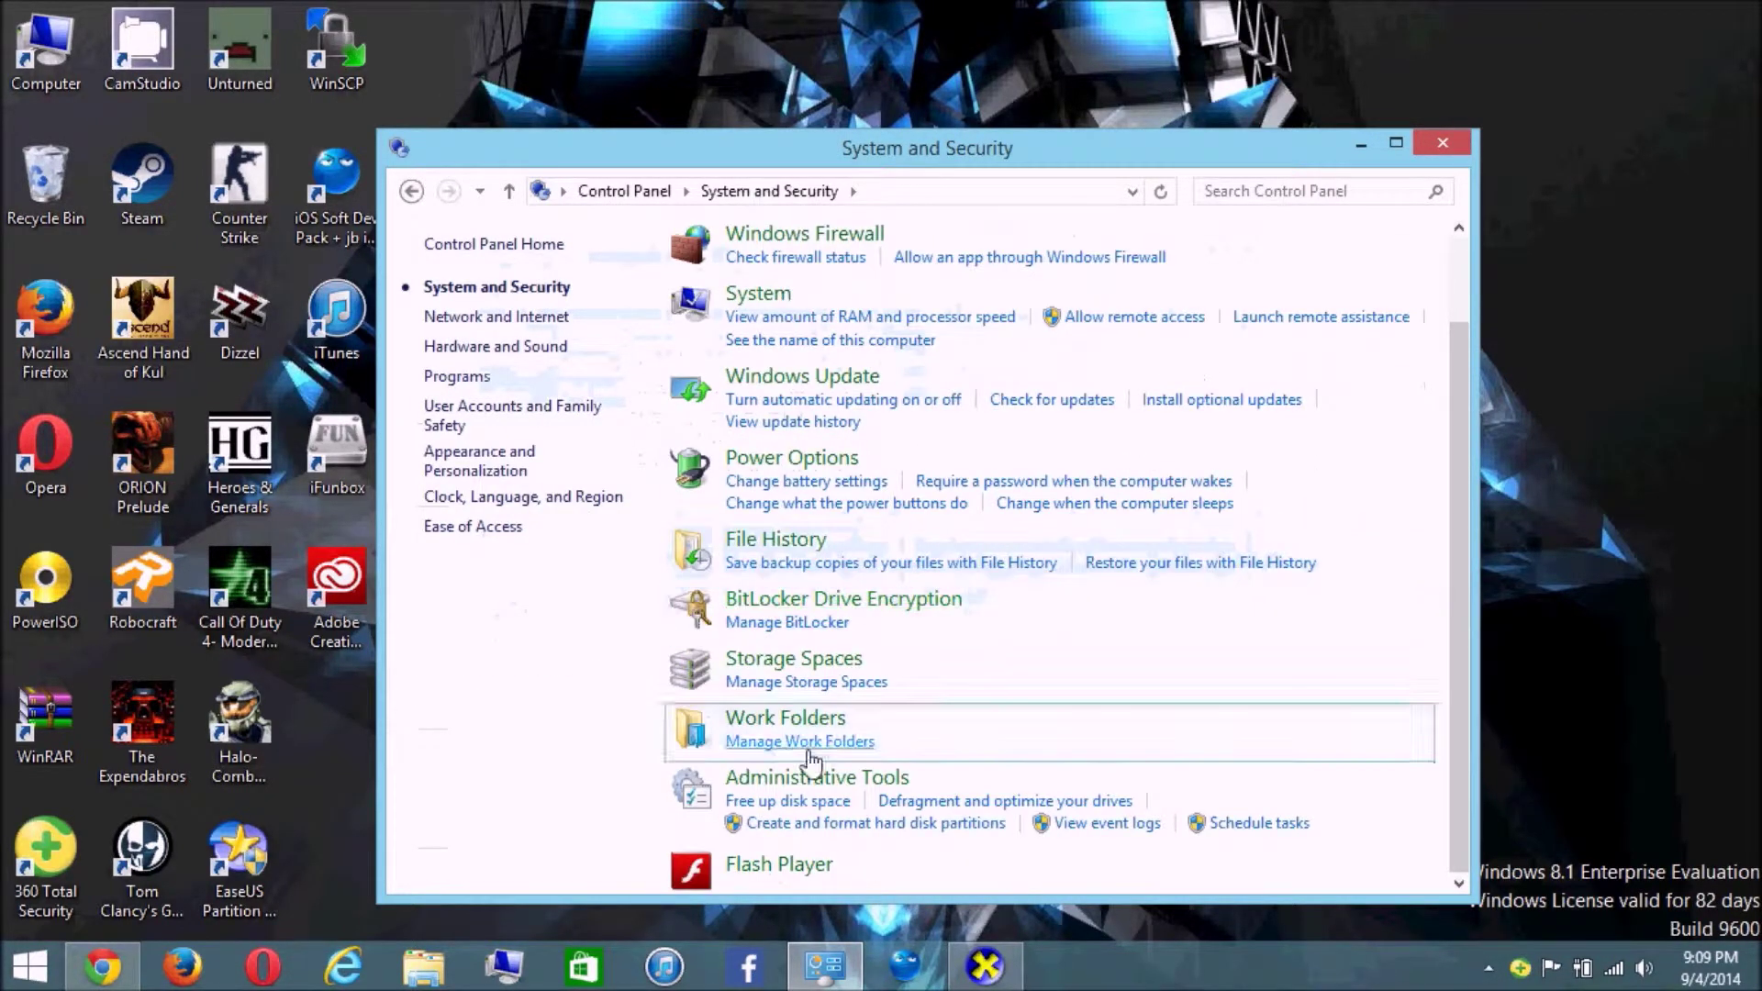
{"action": "left_click", "coordinate": [878, 830]}
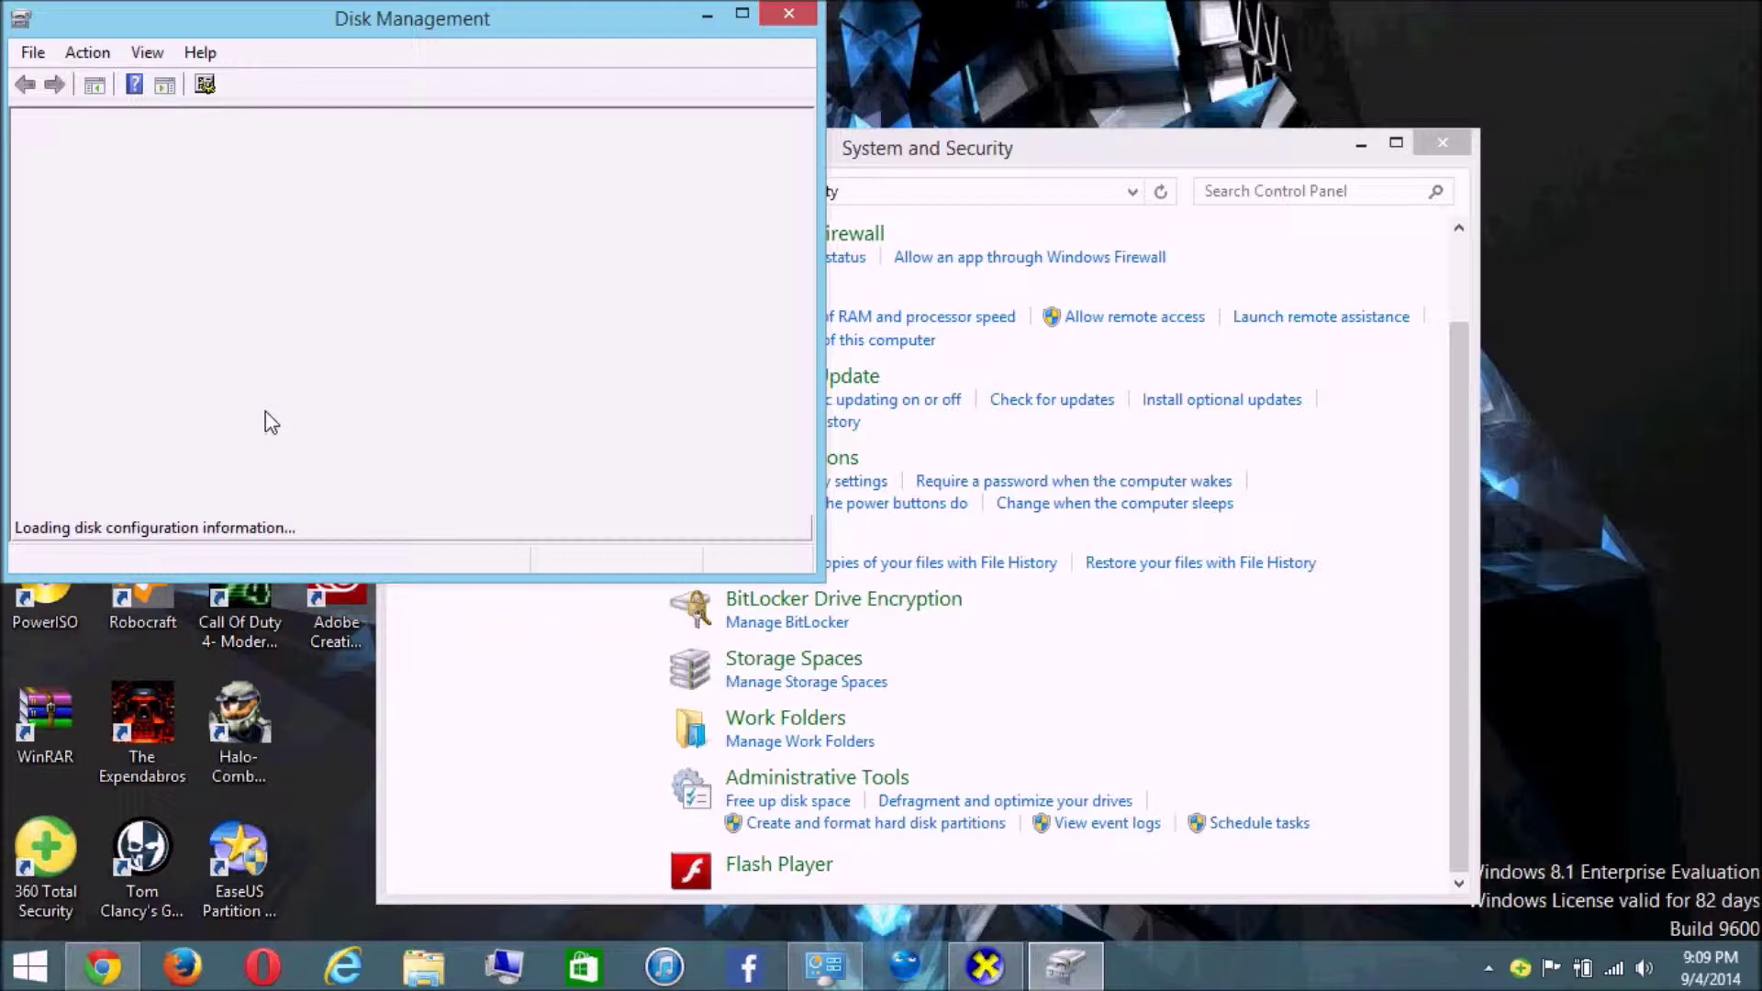
{"action": "left_click", "coordinate": [99, 60]}
{"action": "left_click", "coordinate": [135, 146]}
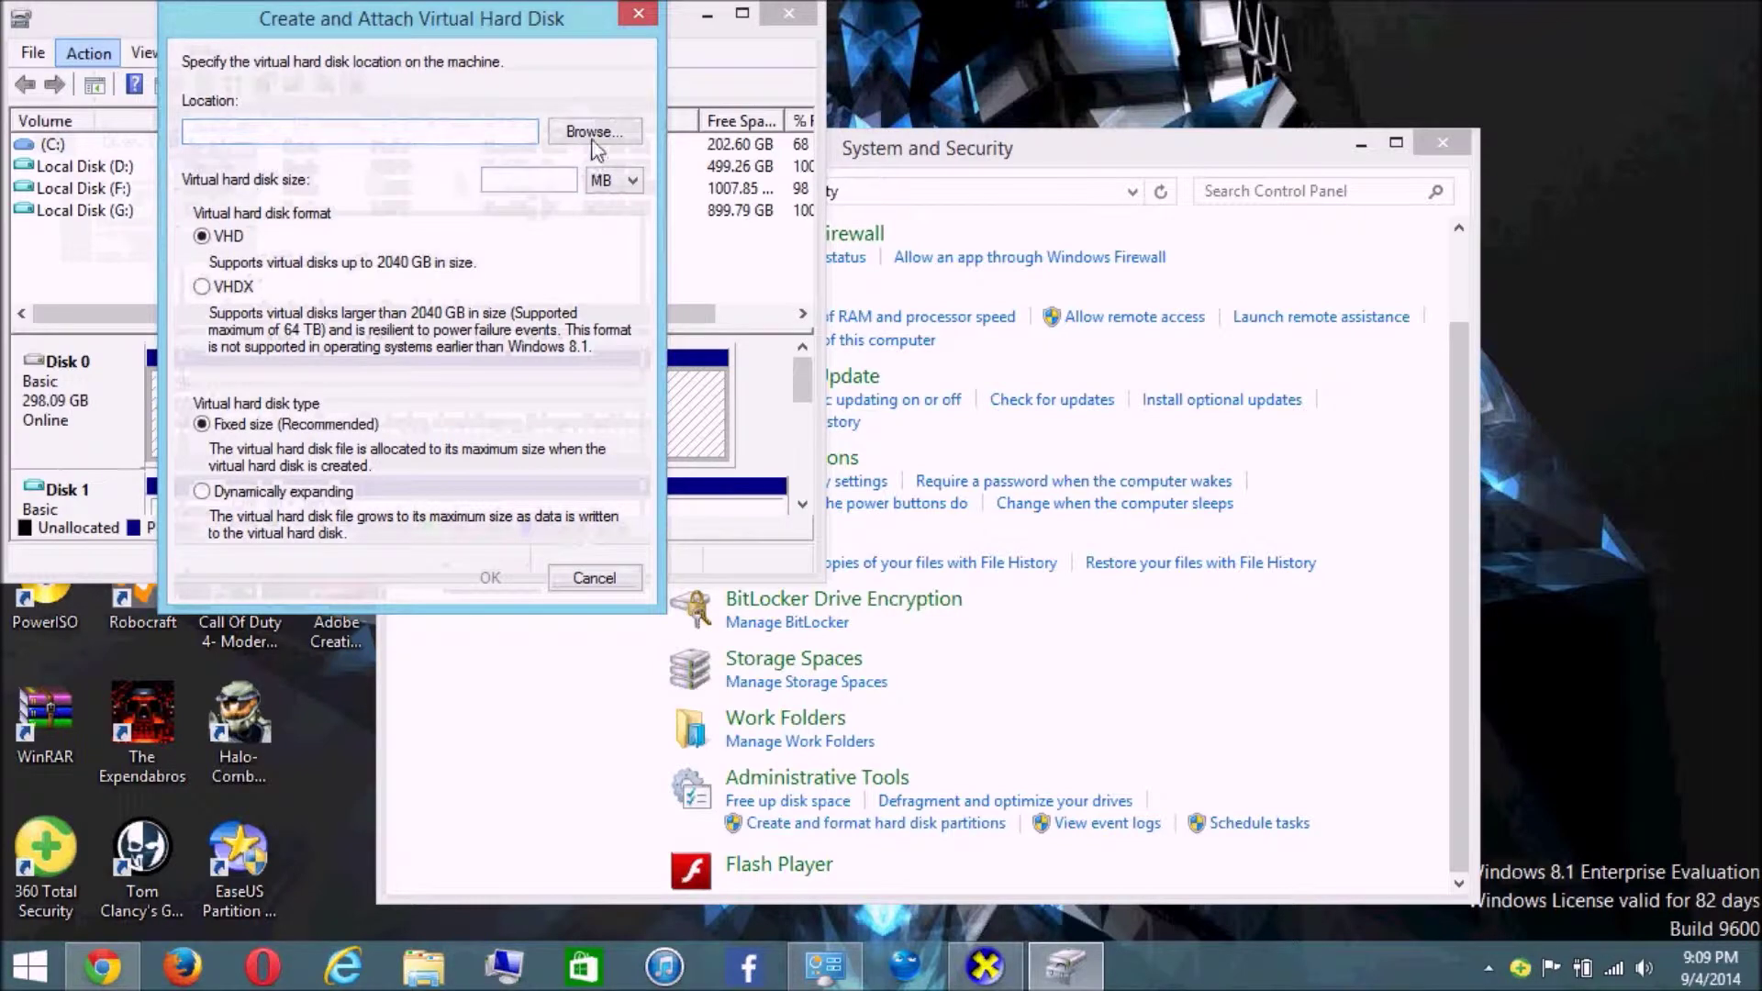
{"action": "left_click", "coordinate": [592, 137]}
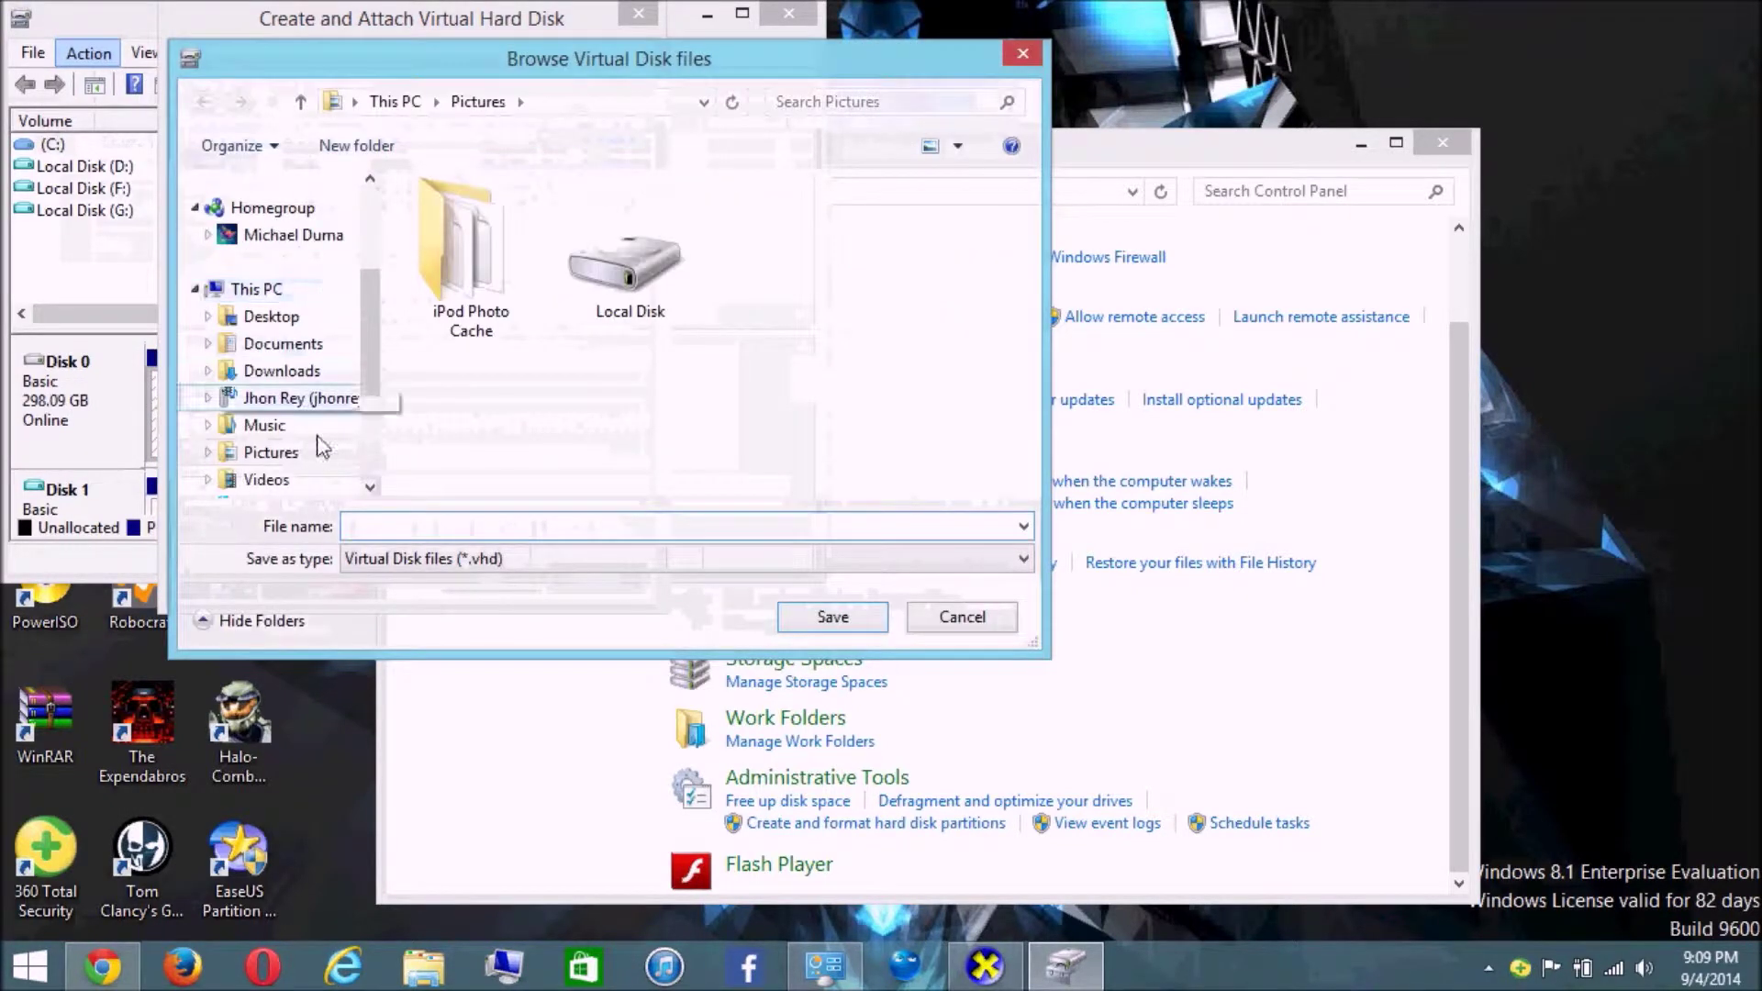
{"action": "scroll", "coordinate": [367, 349], "scroll_direction": "up", "scroll_amount": 1}
{"action": "scroll", "coordinate": [363, 330], "scroll_direction": "down", "scroll_amount": 1}
{"action": "scroll", "coordinate": [357, 344], "scroll_direction": "up", "scroll_amount": 1}
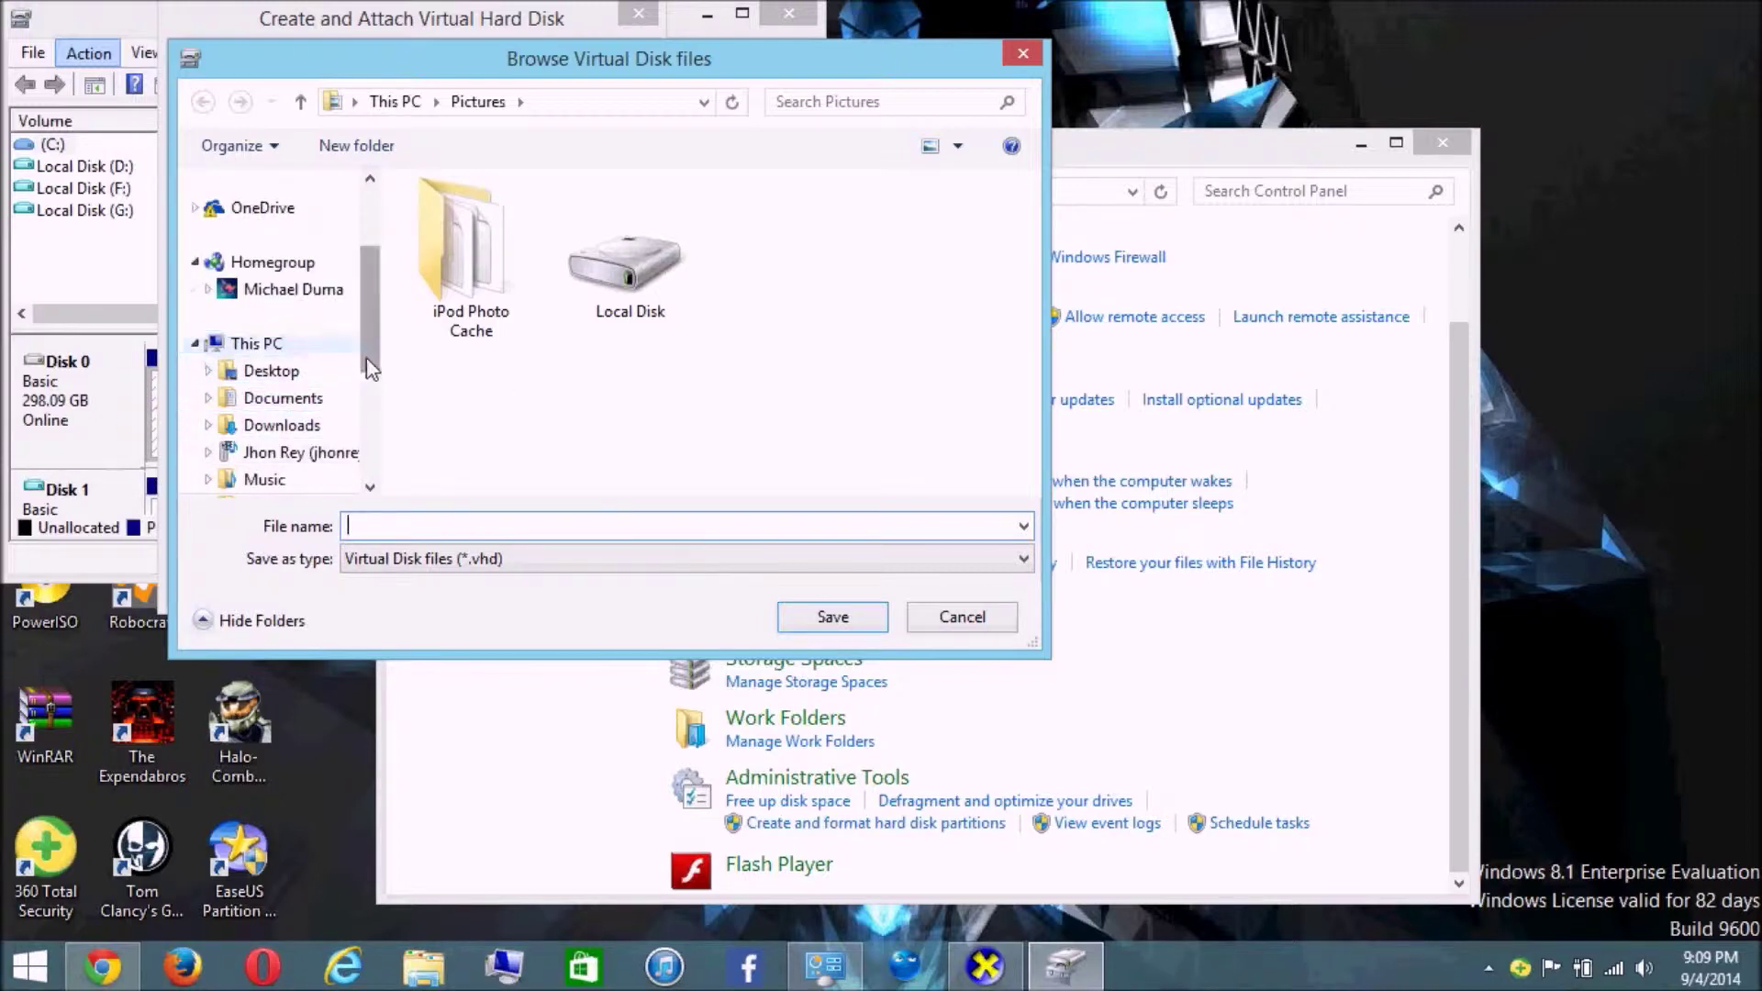
{"action": "scroll", "coordinate": [368, 367], "scroll_direction": "down", "scroll_amount": 1}
{"action": "scroll", "coordinate": [367, 403], "scroll_direction": "down", "scroll_amount": 1}
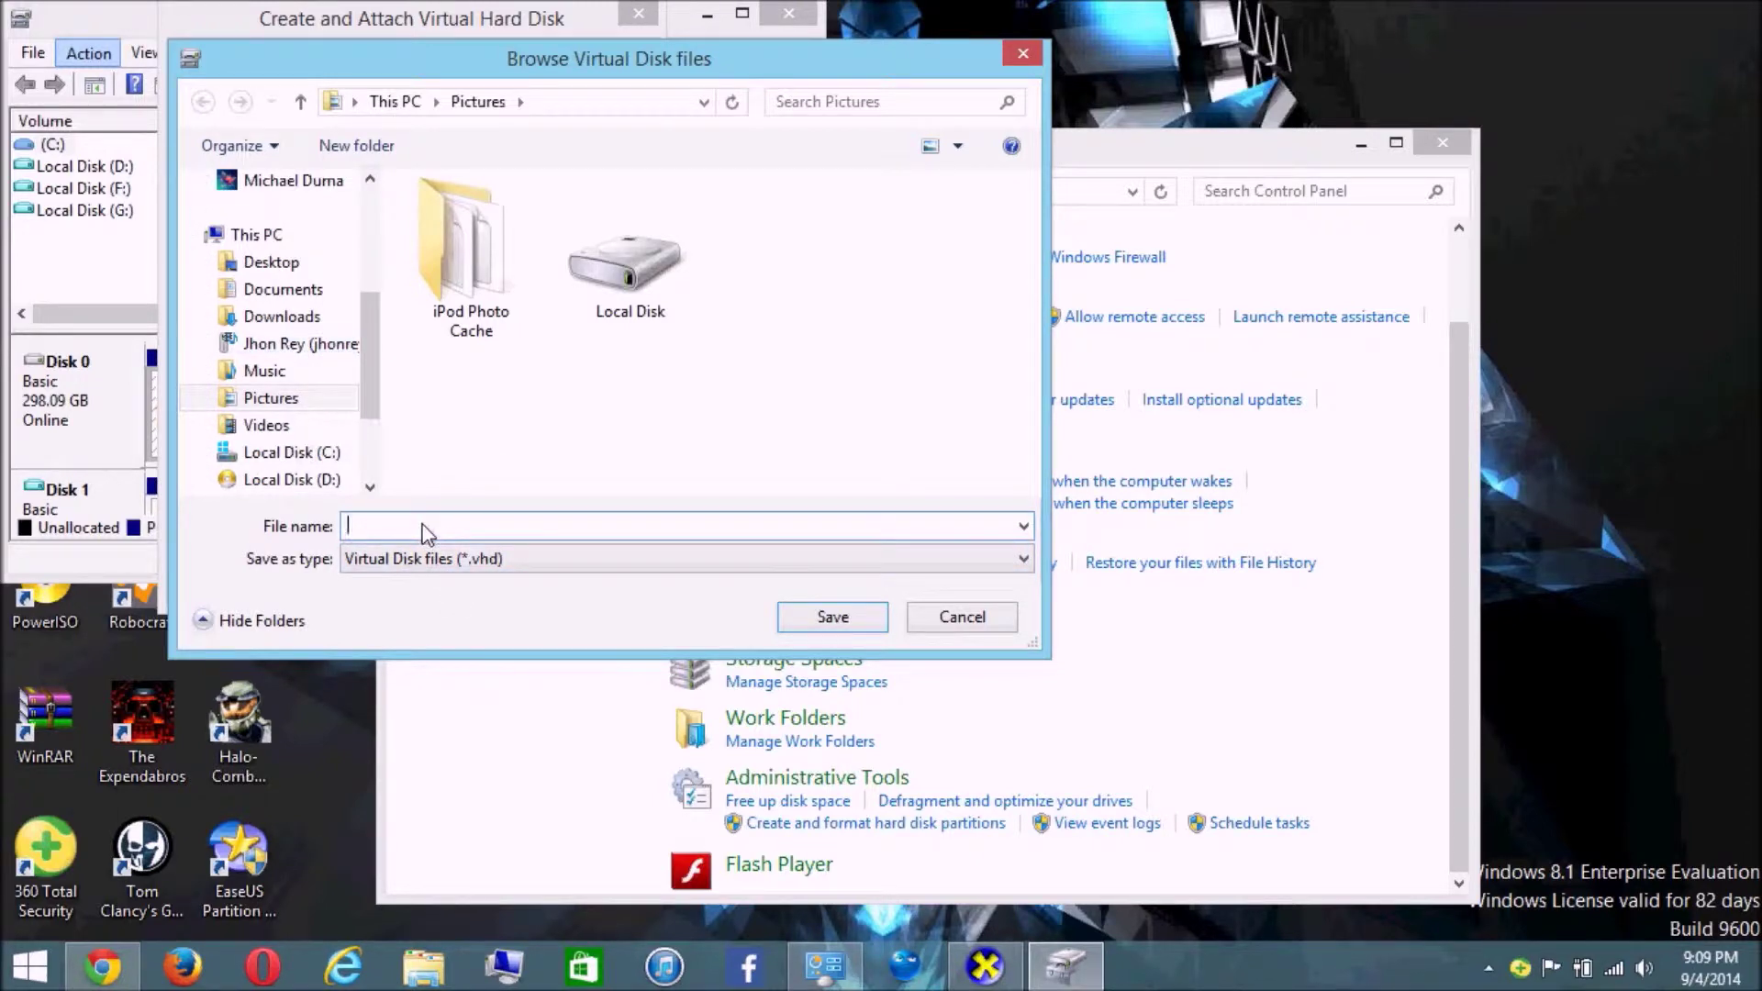
{"action": "type", "text": "Wi"}
{"action": "key", "text": "BackSpace"}
{"action": "key", "text": "BackSpace"}
{"action": "key", "text": "BackSpace"}
{"action": "left_click", "coordinate": [962, 616]}
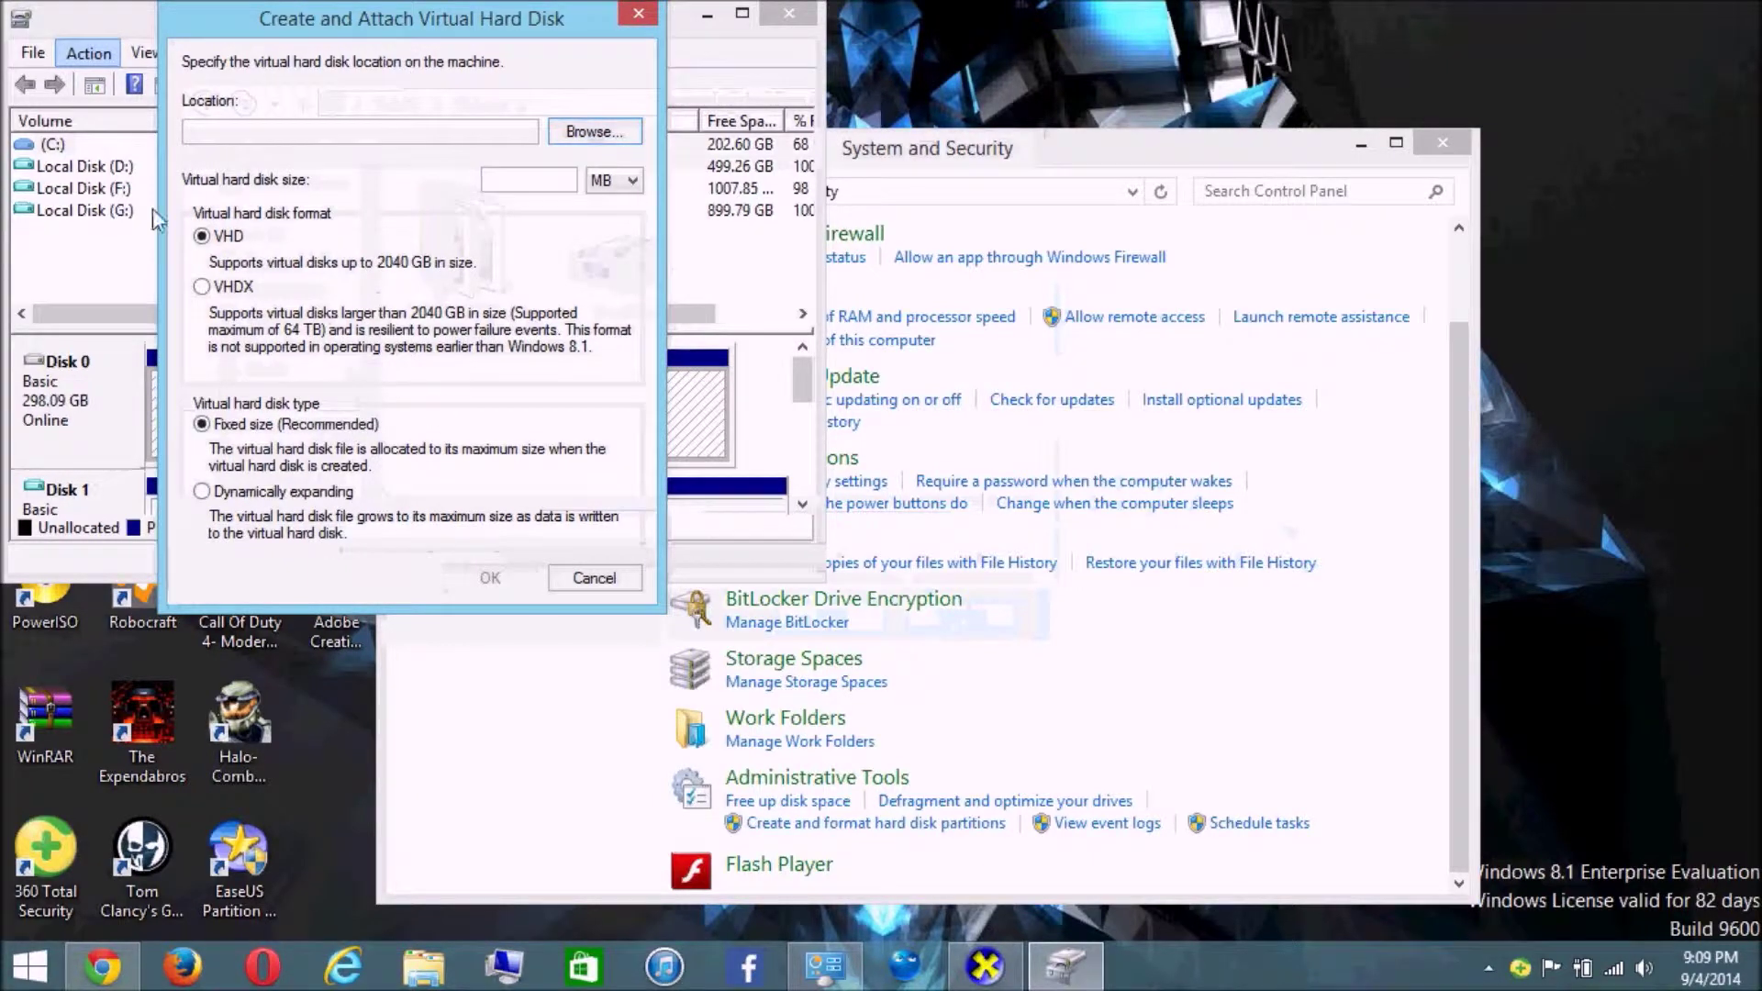
{"action": "left_click", "coordinate": [607, 183]}
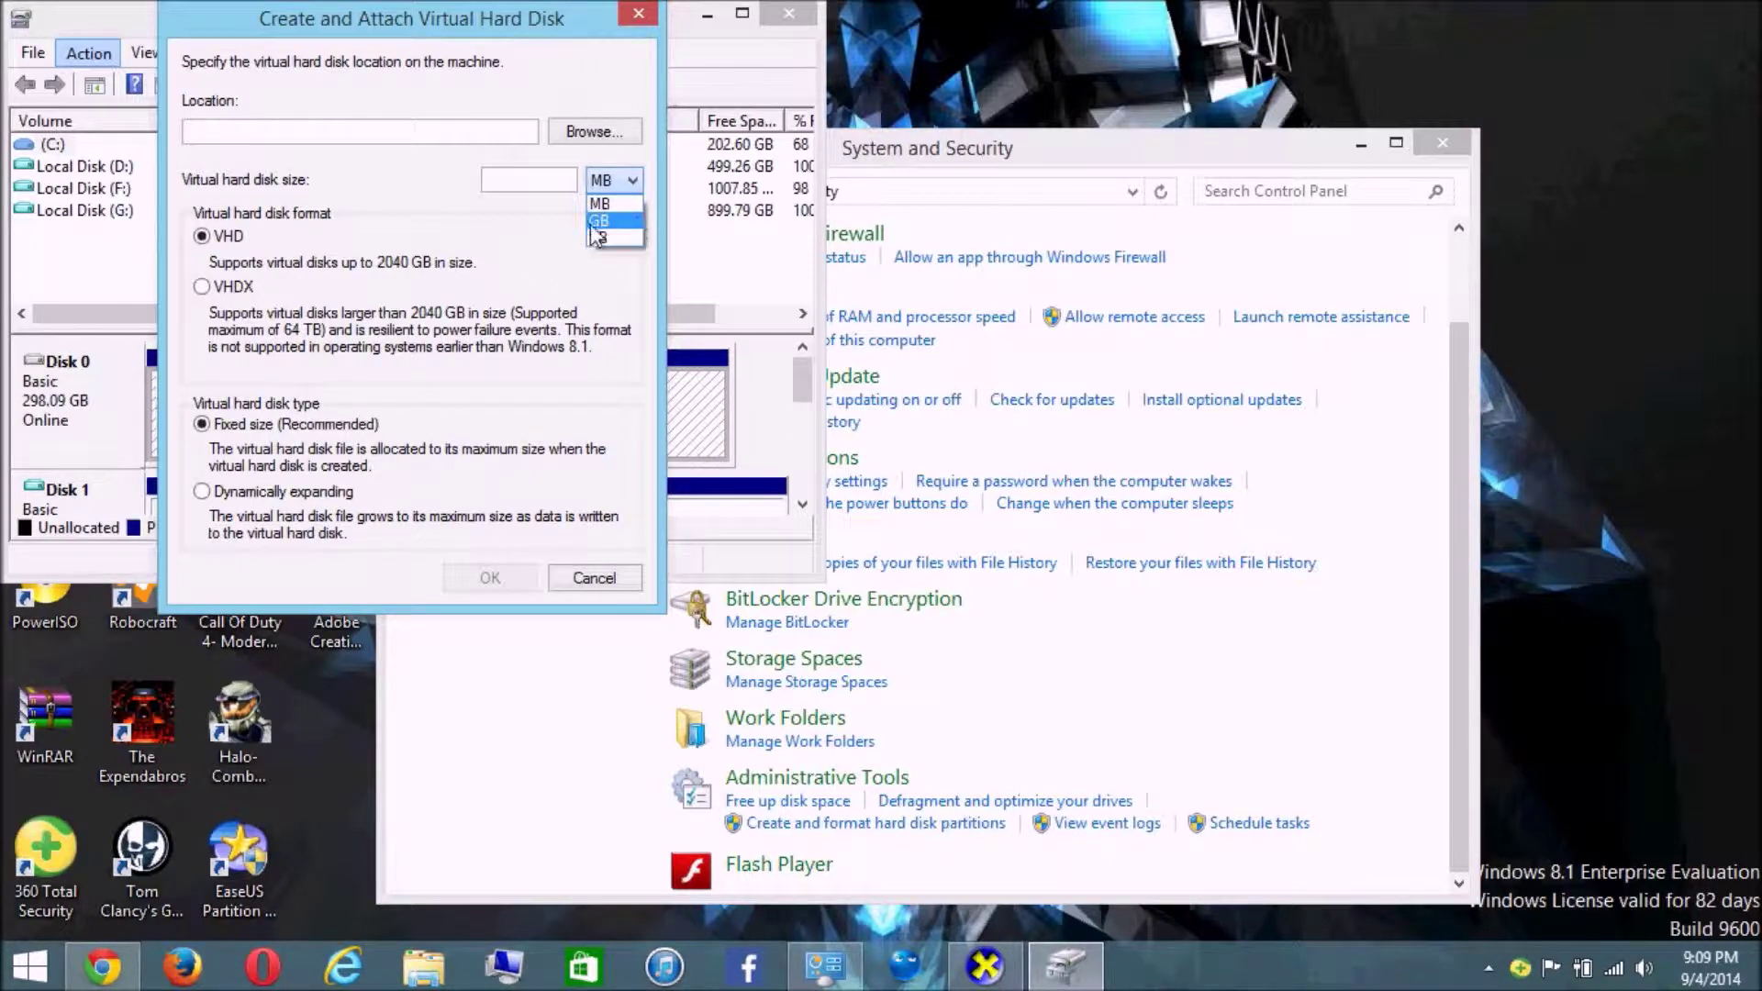
{"action": "left_click", "coordinate": [595, 221]}
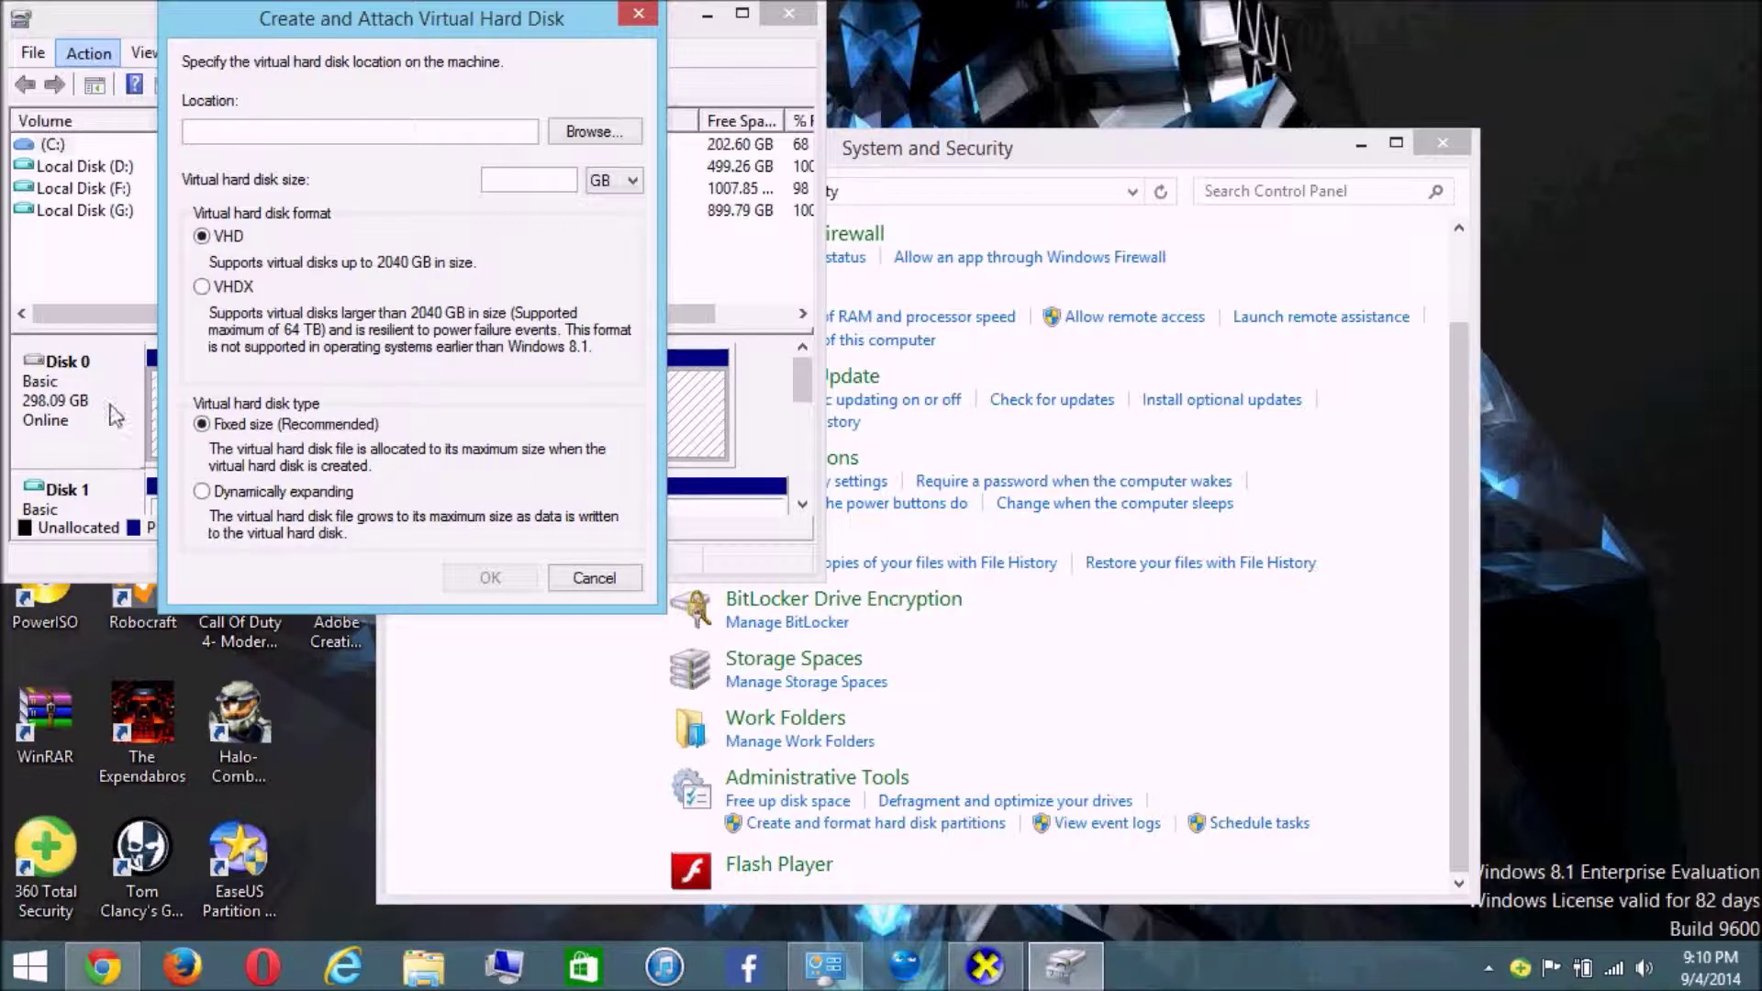
{"action": "left_click", "coordinate": [216, 496]}
{"action": "left_click", "coordinate": [596, 580]}
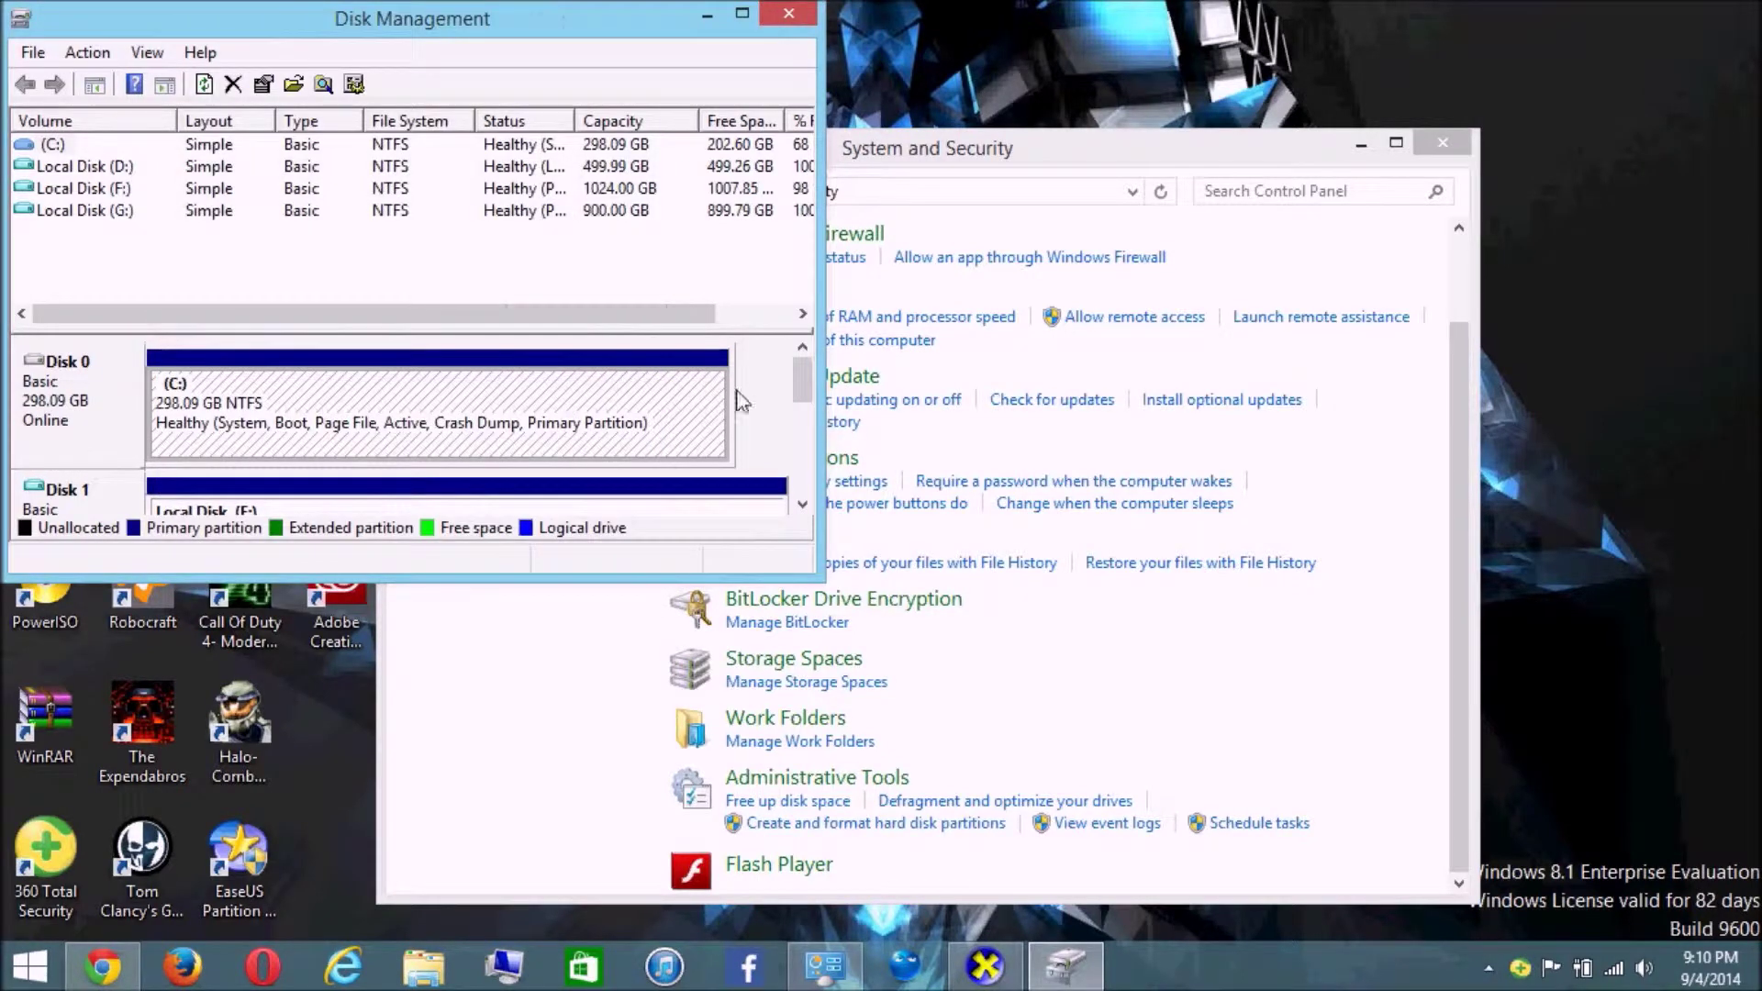
Step: Look through the list of physical disks down to CD-ROM 0 in Disk Management, and close the System and Security window
{"action": "left_click", "coordinate": [745, 402]}
{"action": "scroll", "coordinate": [786, 448], "scroll_direction": "down", "scroll_amount": 5}
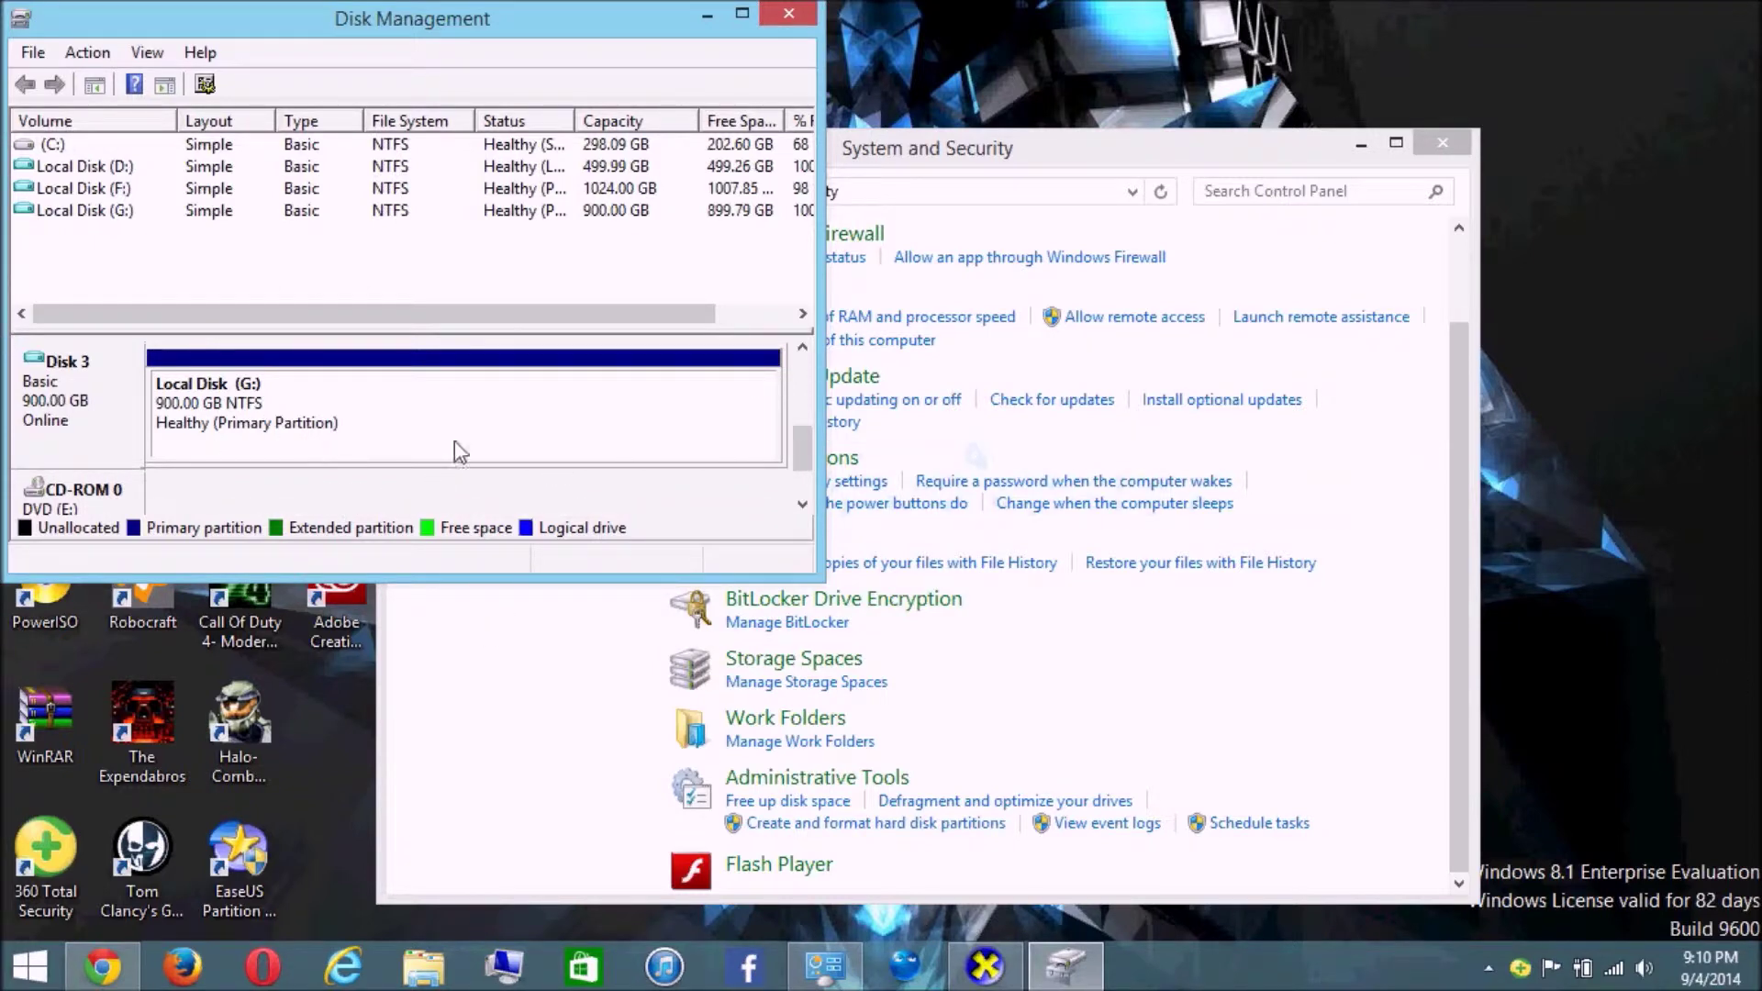
{"action": "mouse_move", "coordinate": [804, 442]}
{"action": "left_mouse_down"}
{"action": "mouse_move", "coordinate": [801, 417]}
{"action": "mouse_move", "coordinate": [791, 473]}
{"action": "left_mouse_up"}
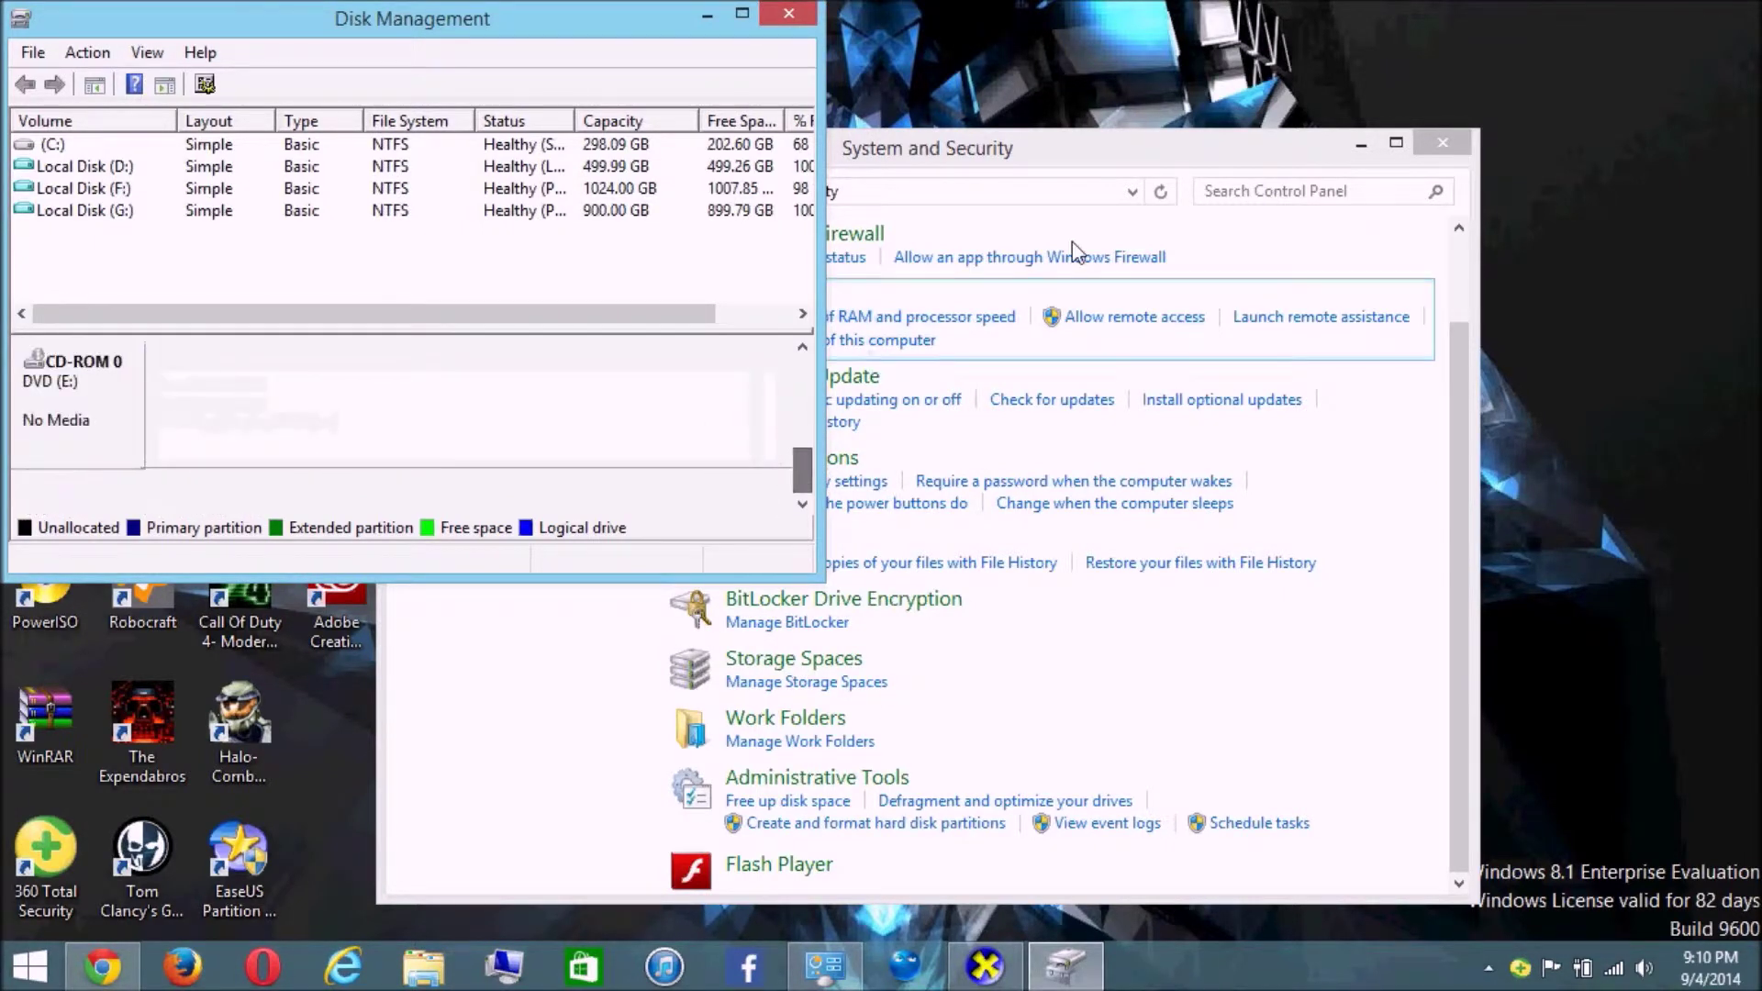
{"action": "left_click", "coordinate": [1438, 156]}
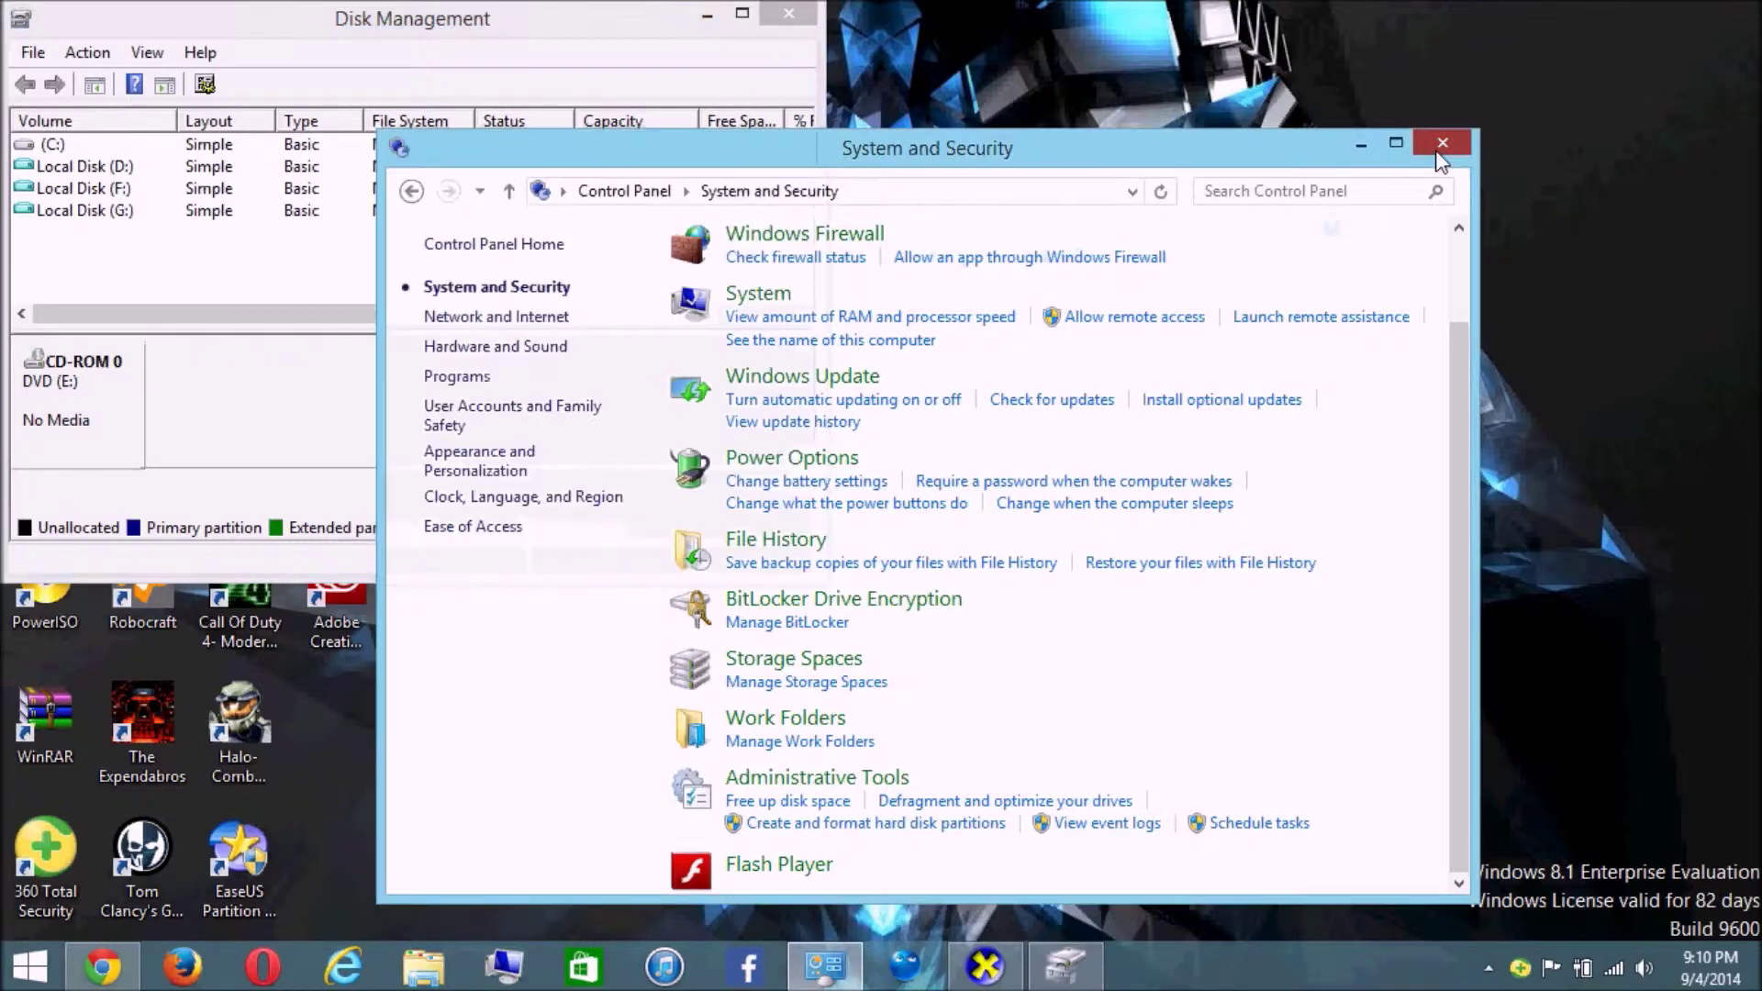
{"action": "left_click", "coordinate": [1441, 144]}
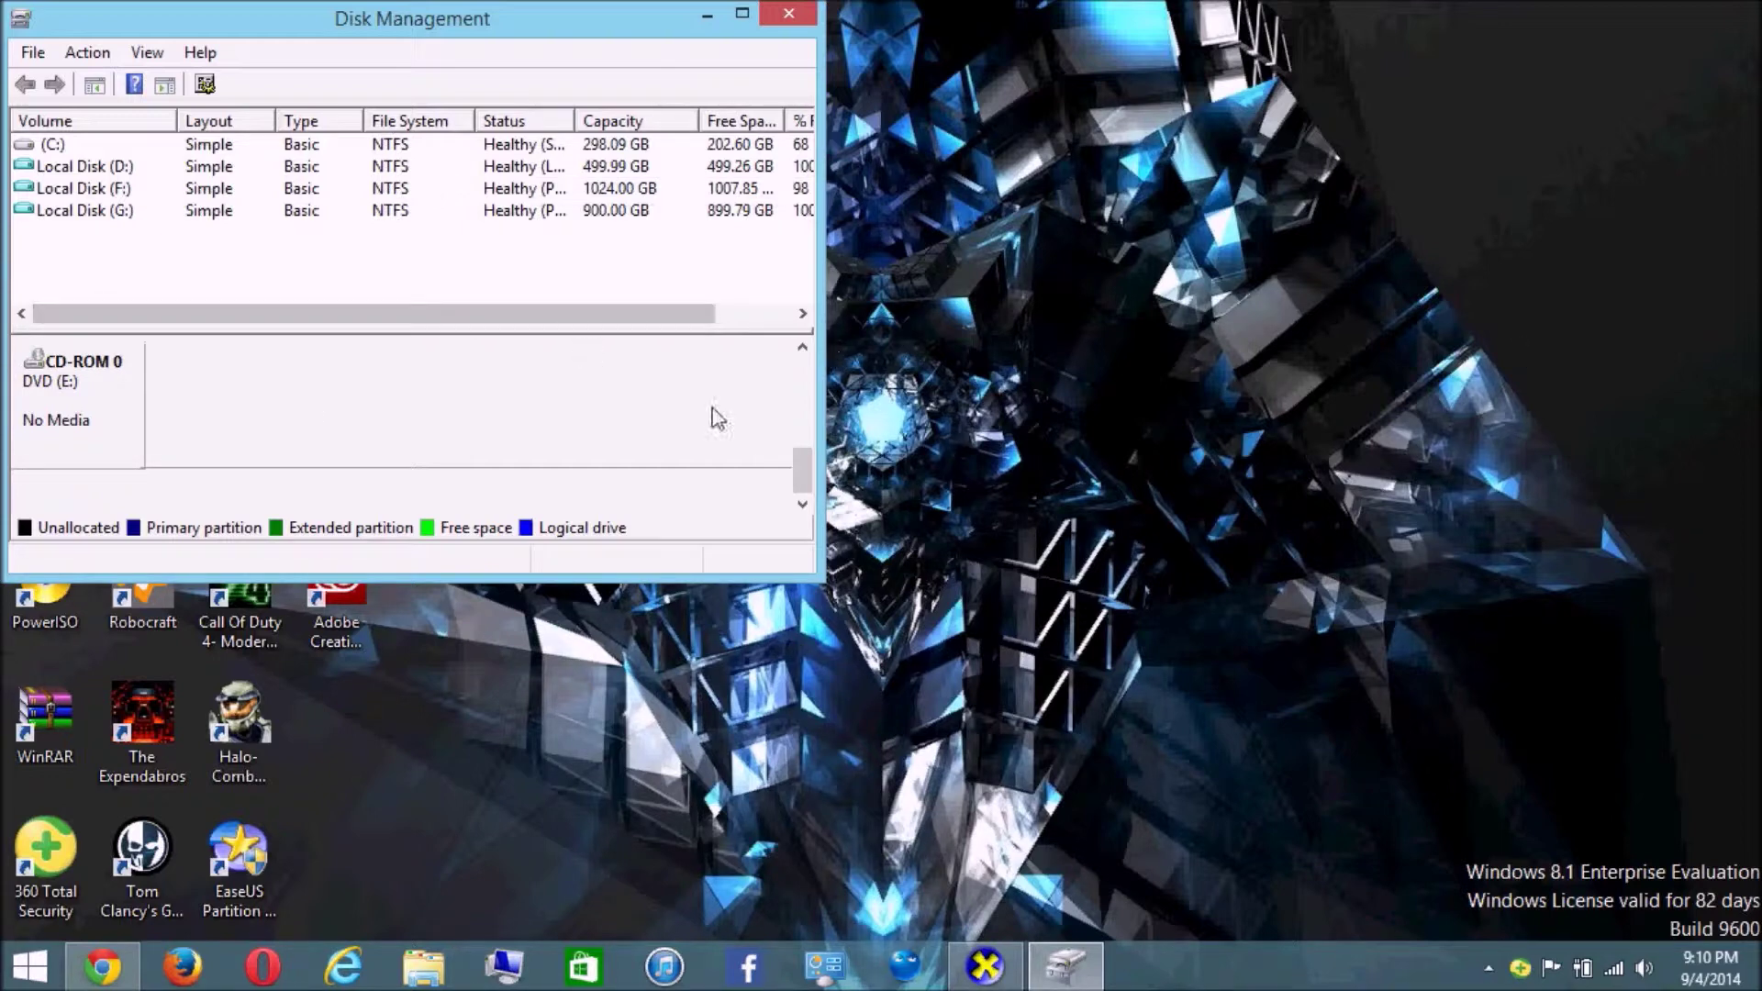
Step: Delete the Local Disk (G:) volume on Disk 3, accepting the erasure of its data
{"action": "mouse_move", "coordinate": [807, 456]}
{"action": "left_mouse_down"}
{"action": "mouse_move", "coordinate": [811, 416]}
{"action": "mouse_move", "coordinate": [807, 447]}
{"action": "left_mouse_up"}
{"action": "right_click", "coordinate": [662, 415]}
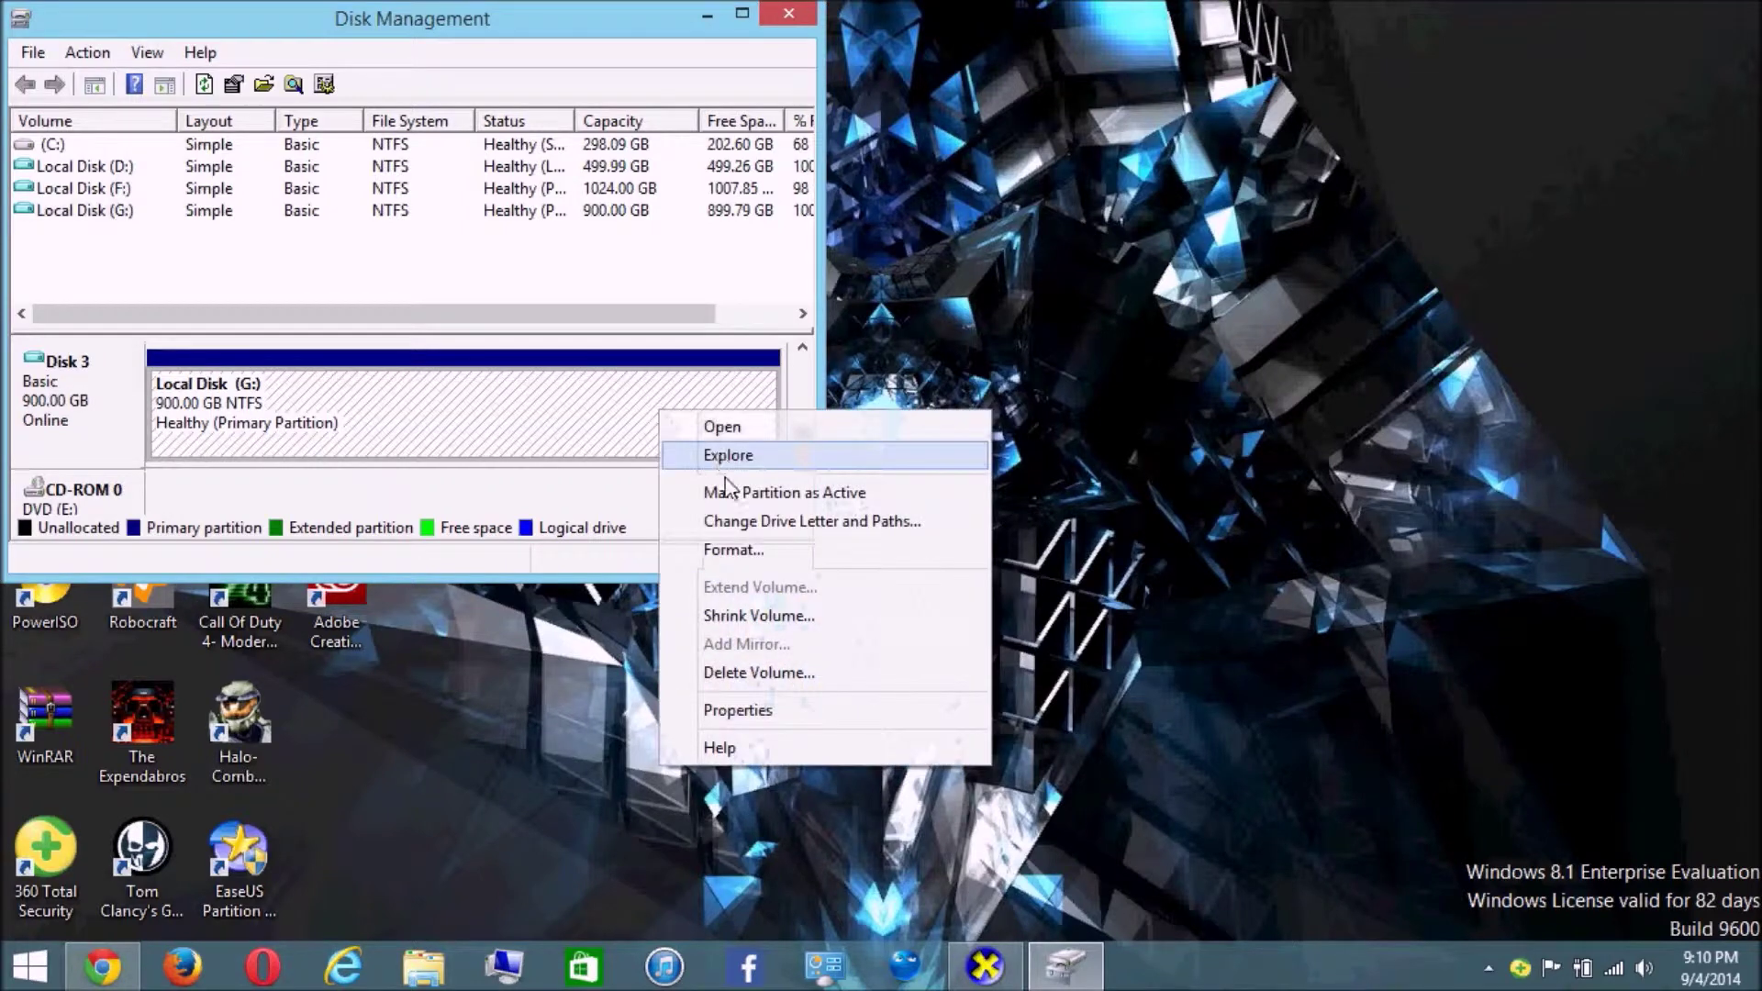
{"action": "left_click", "coordinate": [750, 669]}
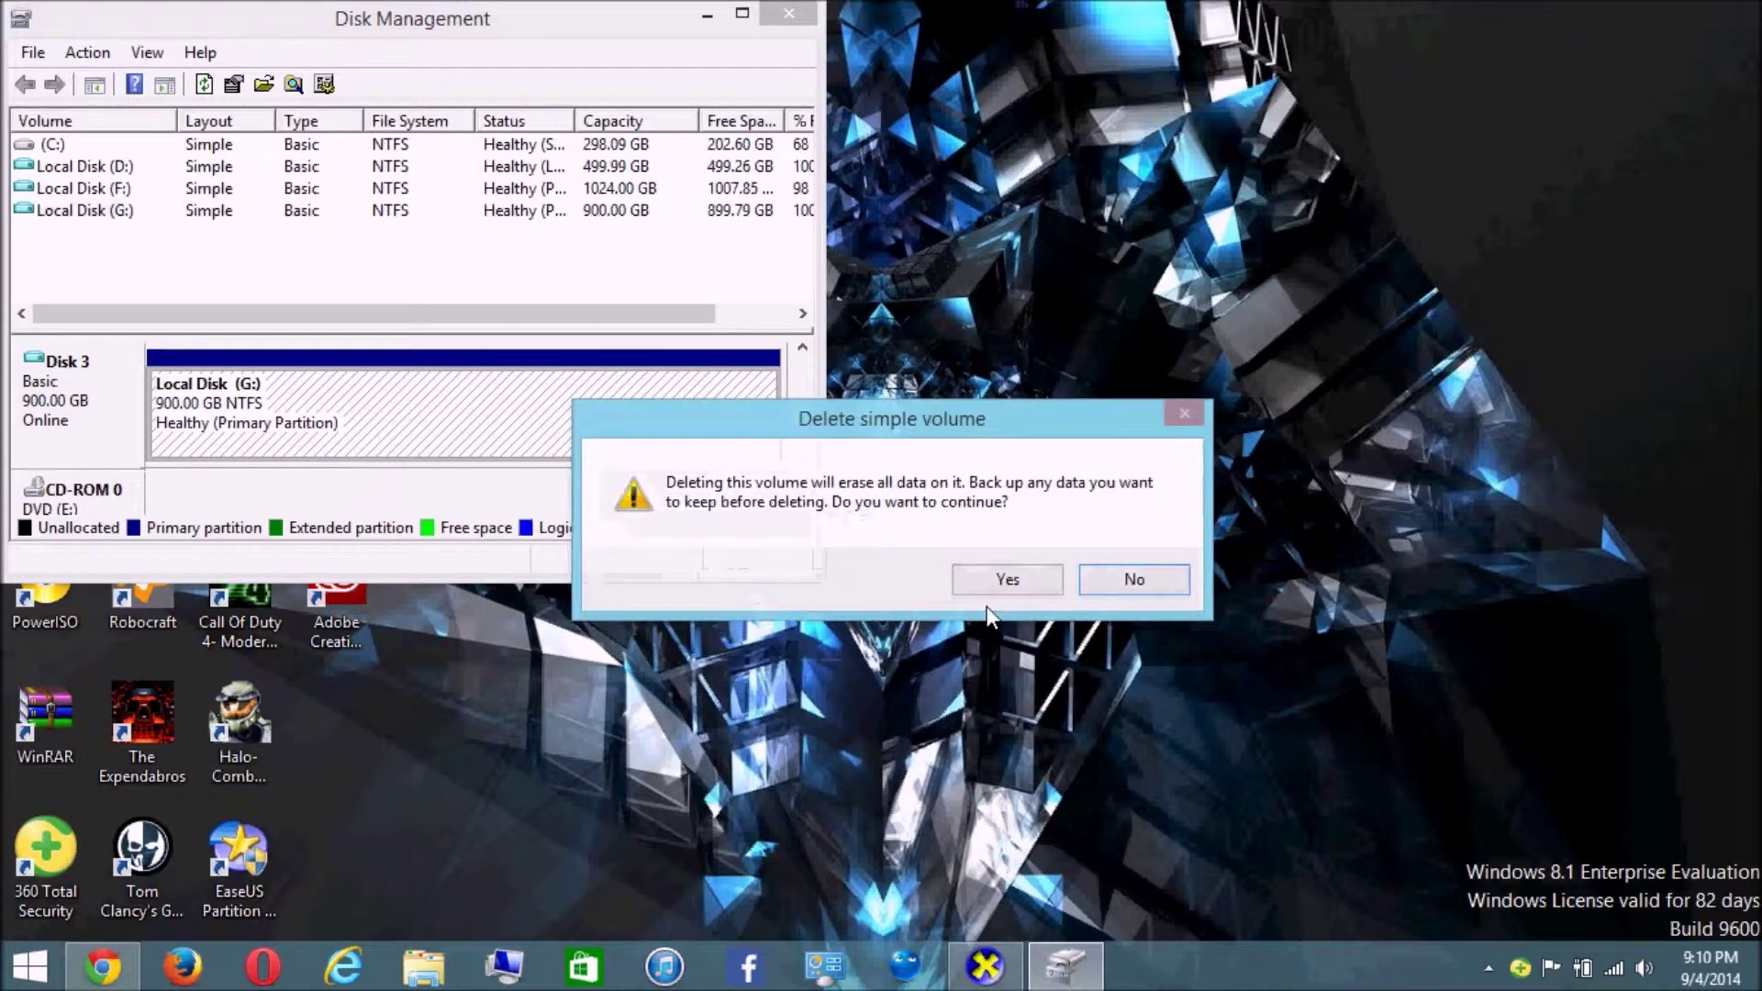
{"action": "left_click", "coordinate": [1006, 580]}
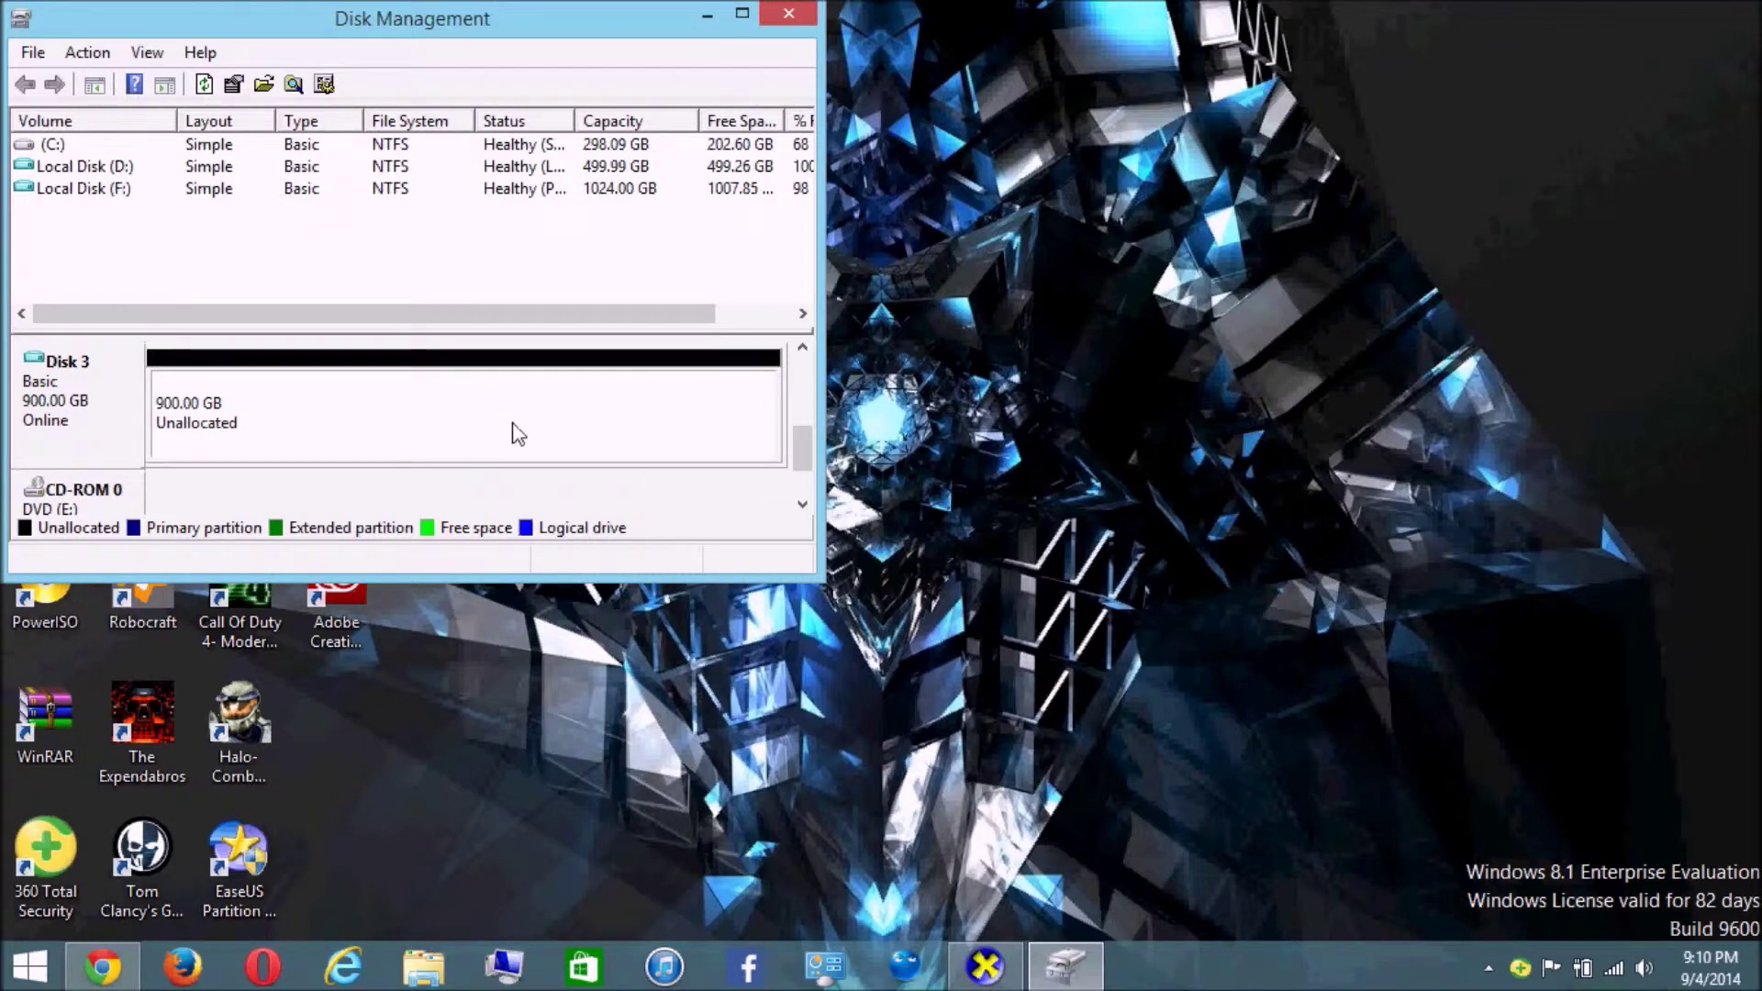
Step: Move the Disk Management window clear of the desktop icons, and close the DirectX Diagnostic Tool
{"action": "left_click_drag", "start_coordinate": [607, 33], "coordinate": [1155, 115]}
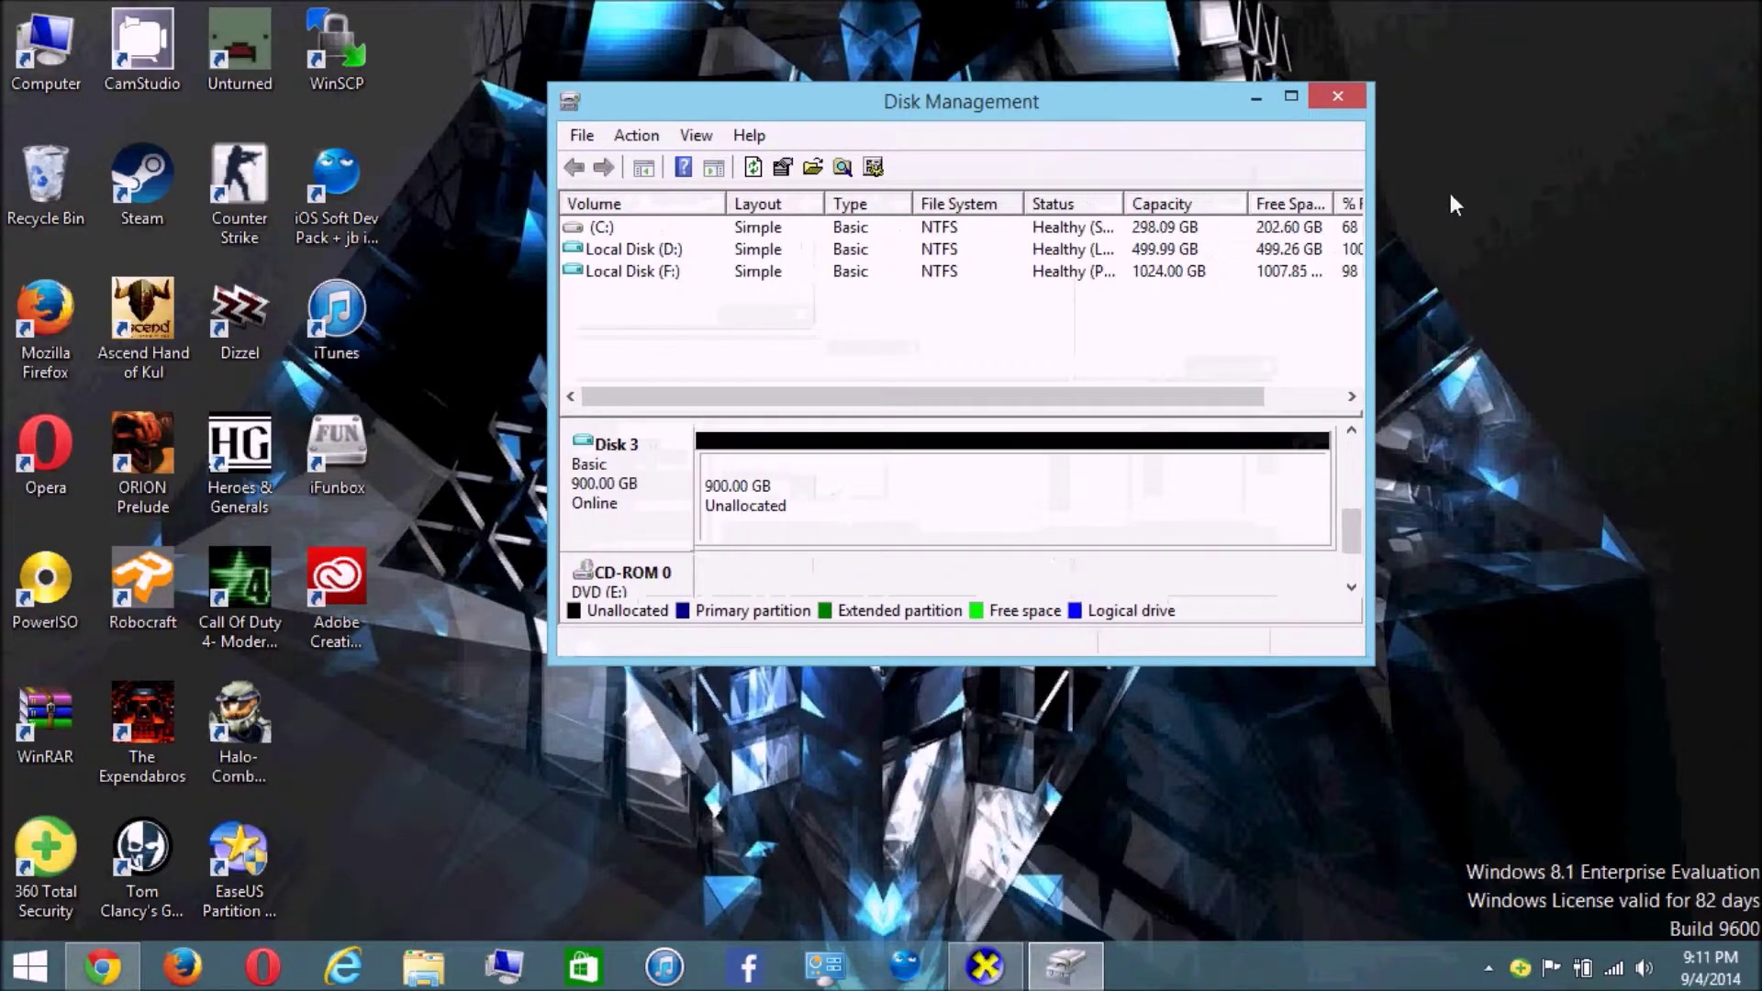
{"action": "left_click", "coordinate": [244, 873]}
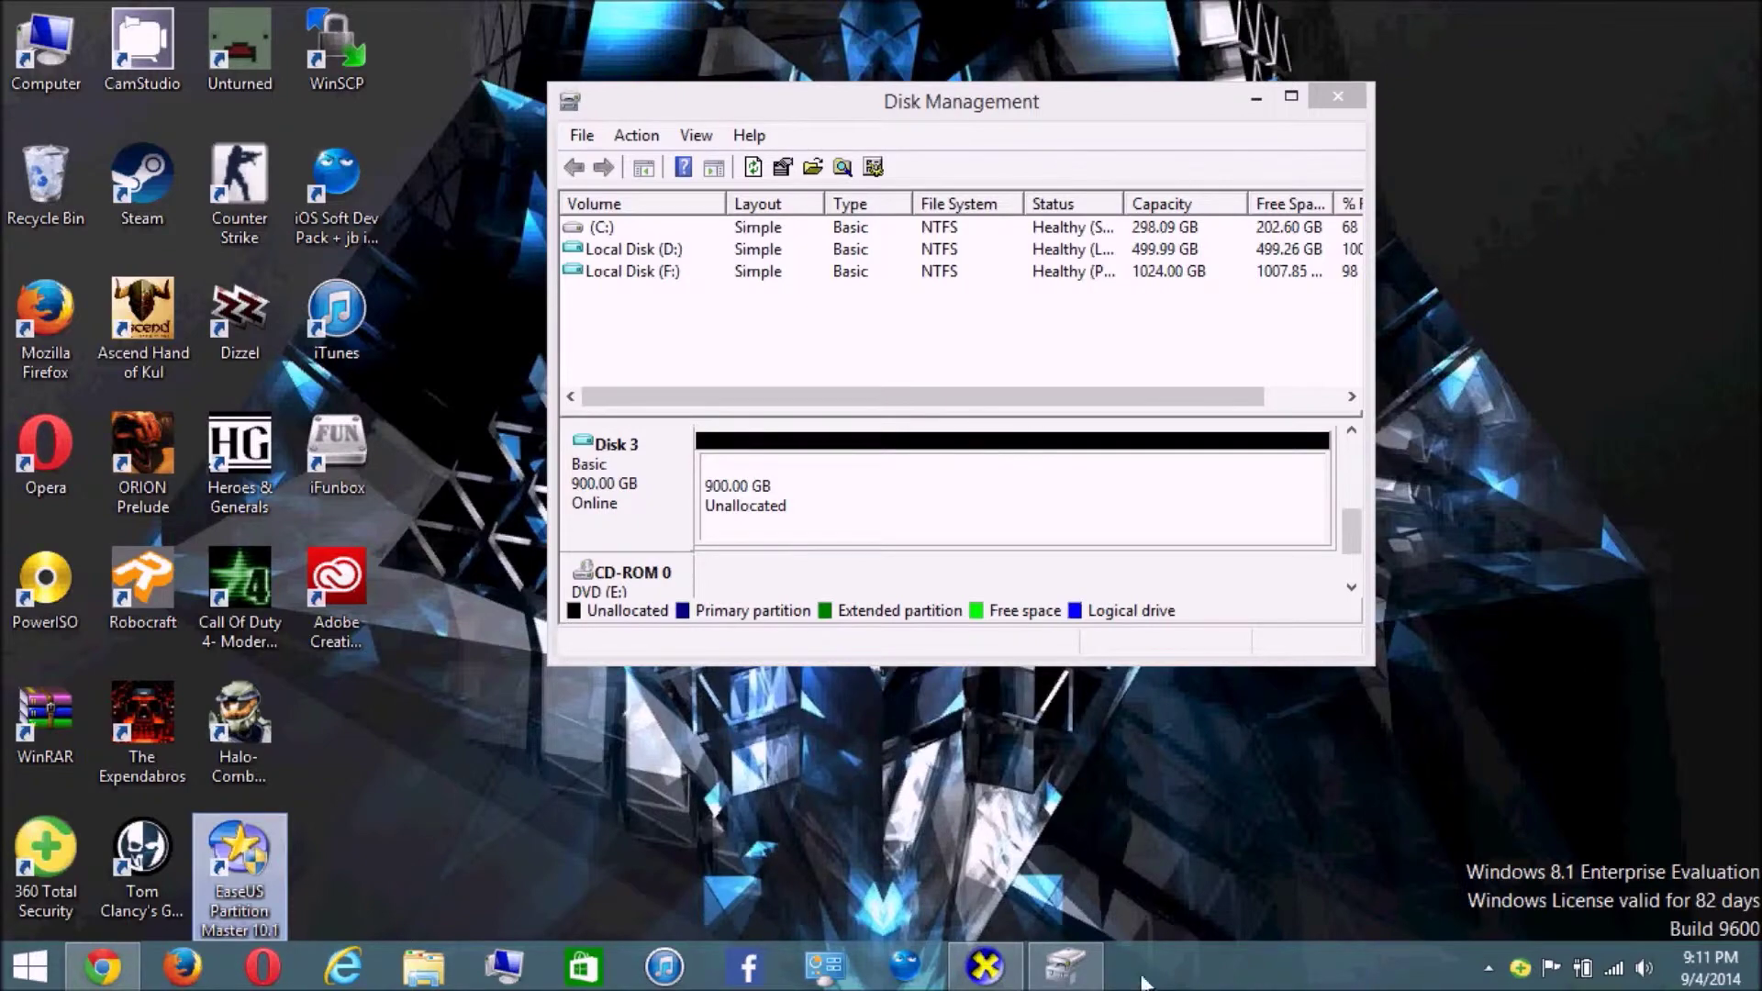
{"action": "left_click", "coordinate": [984, 966]}
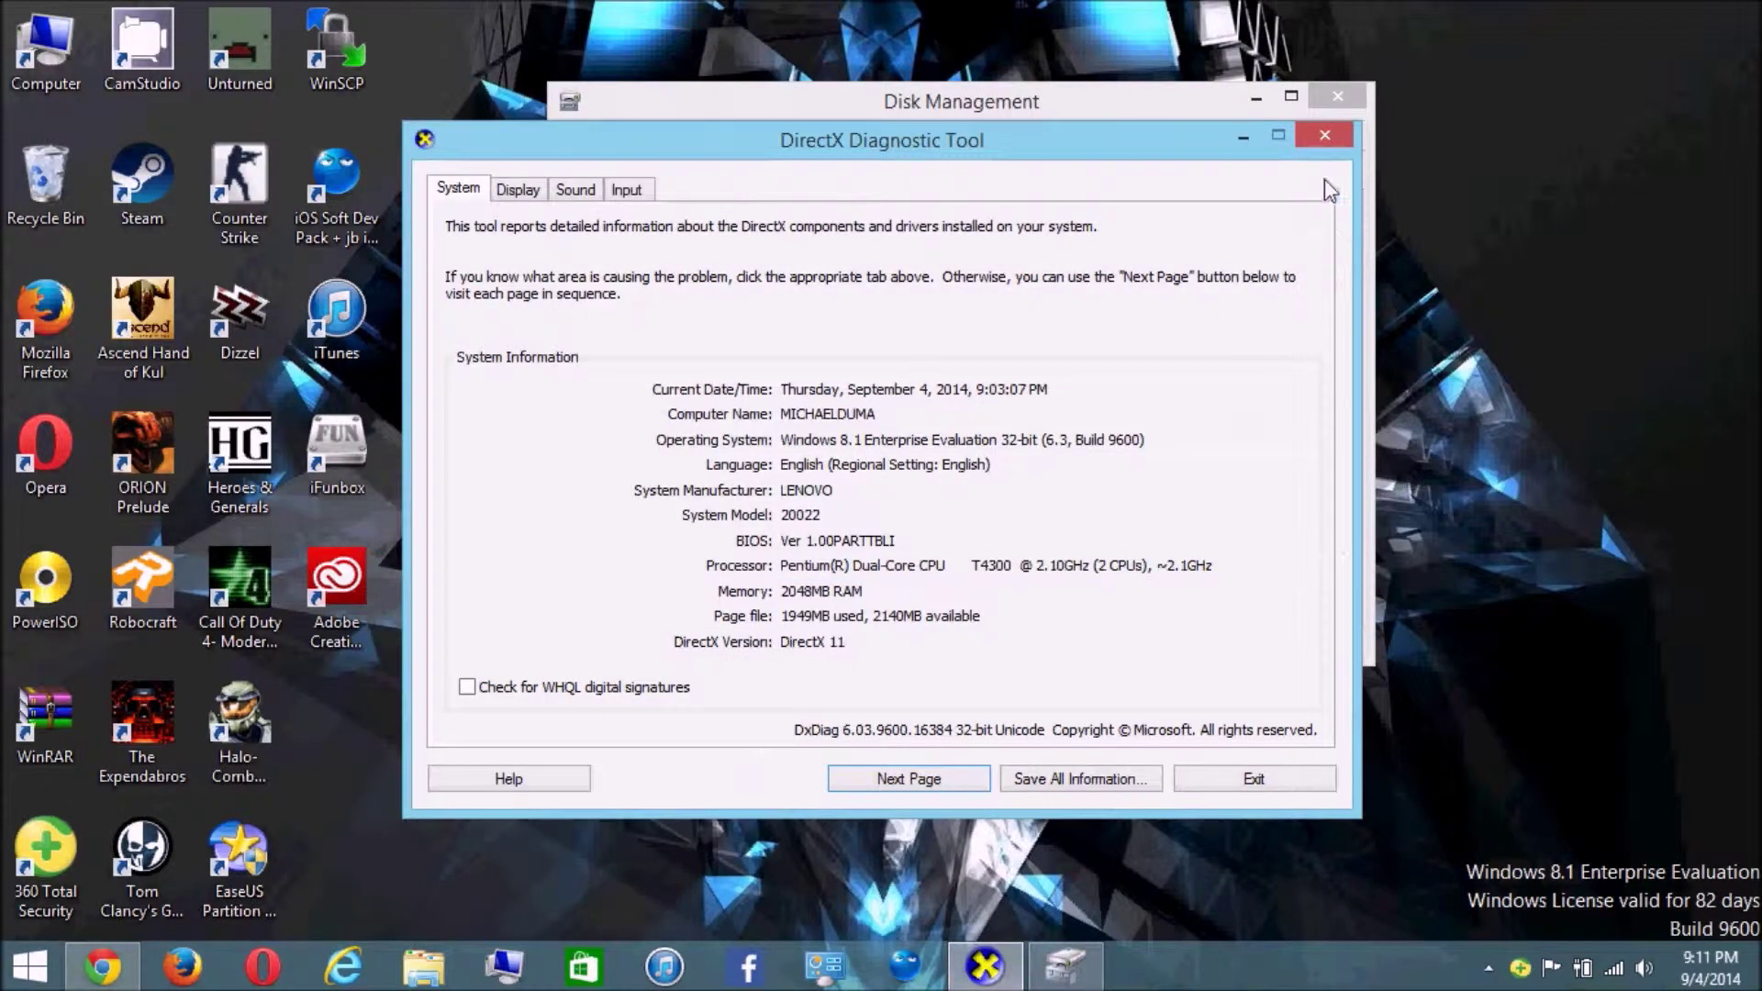
{"action": "left_click", "coordinate": [1324, 135]}
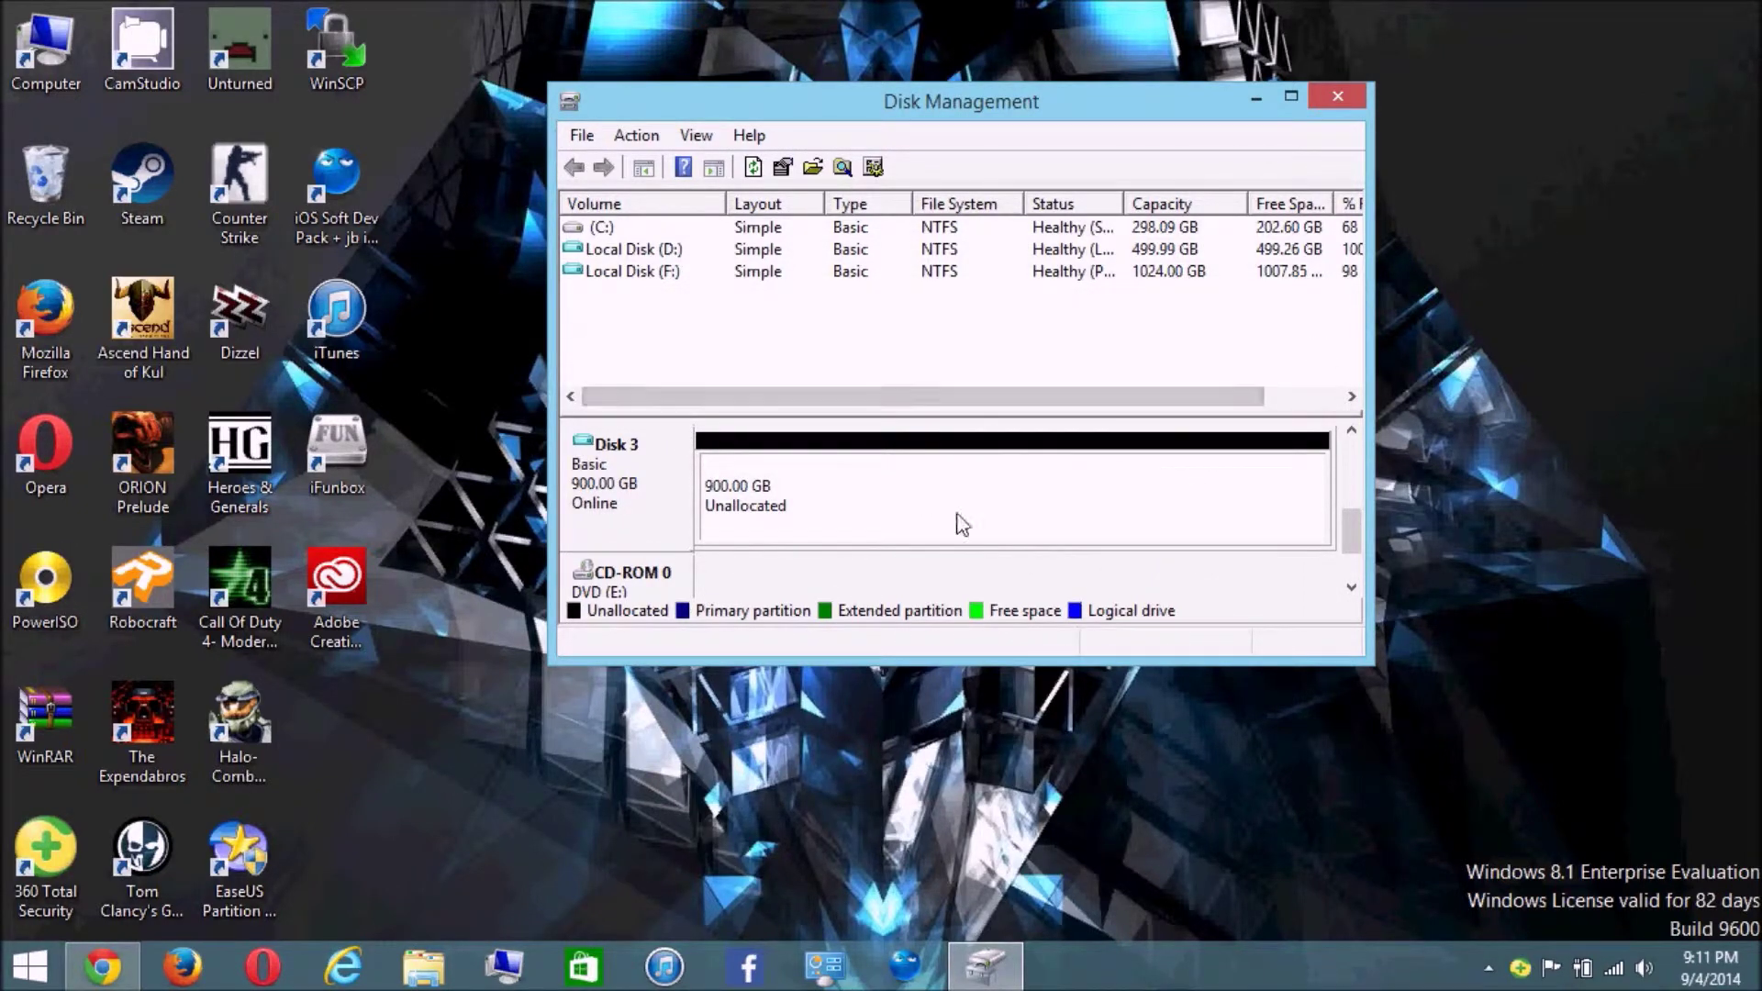
{"action": "right_click", "coordinate": [902, 498]}
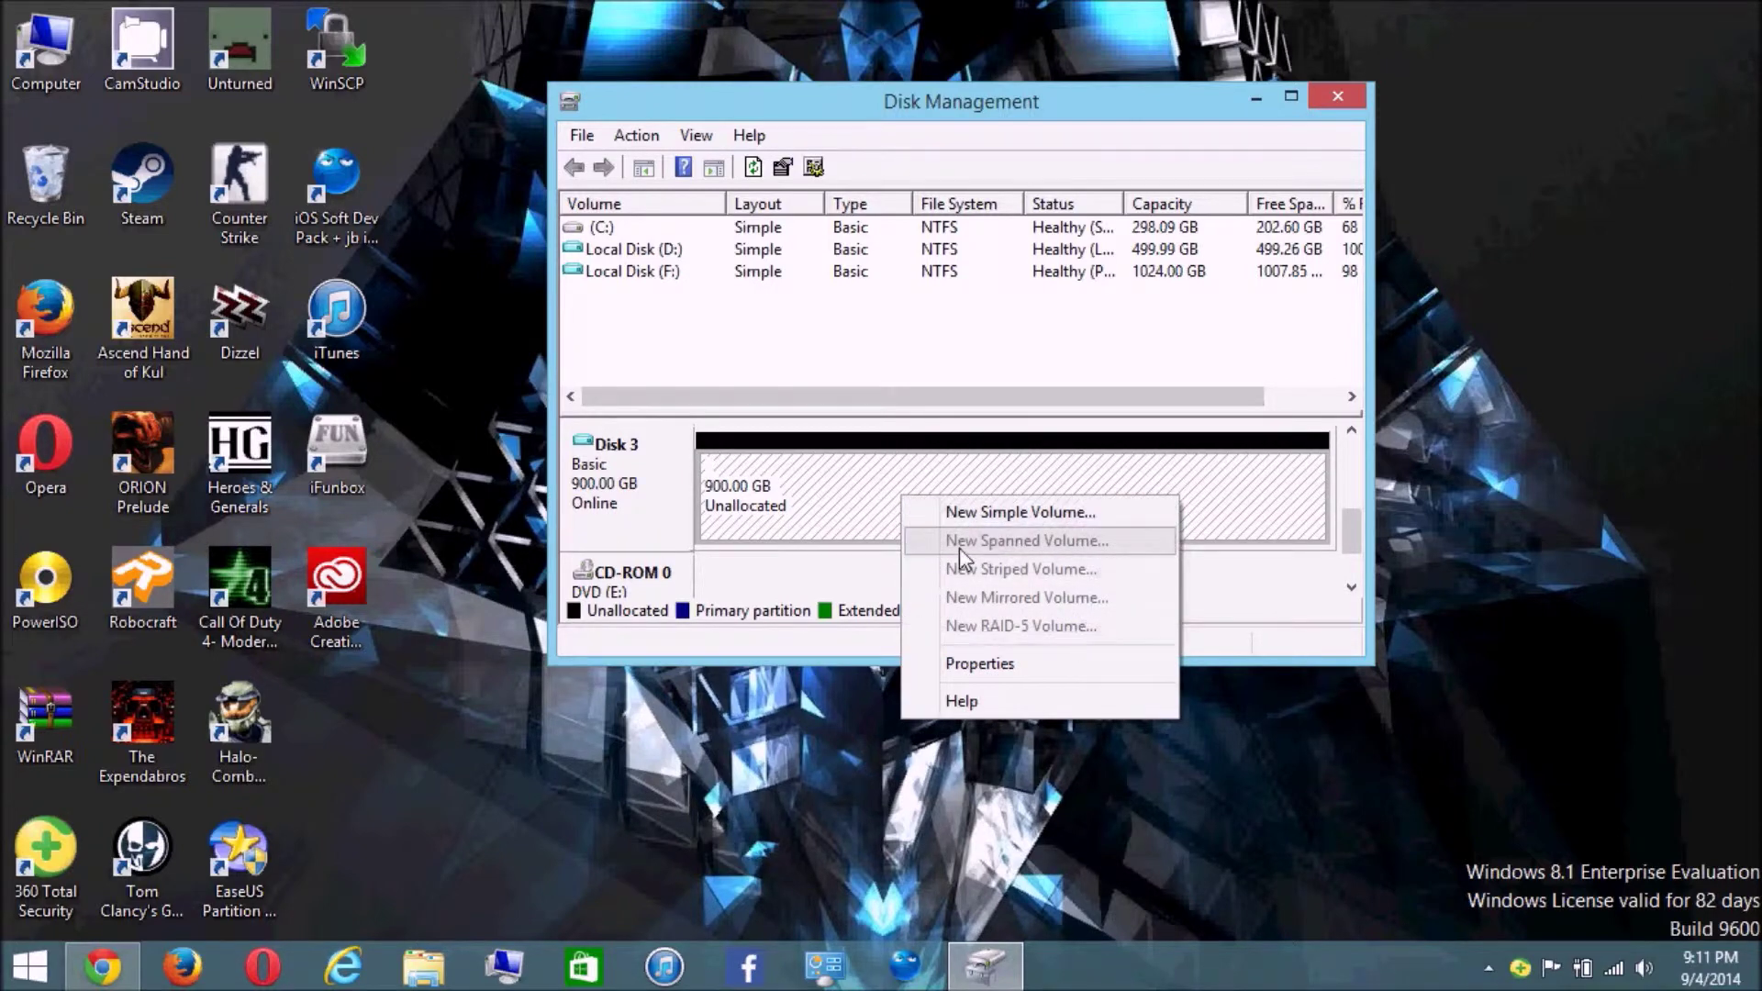
{"action": "left_click", "coordinate": [1019, 515]}
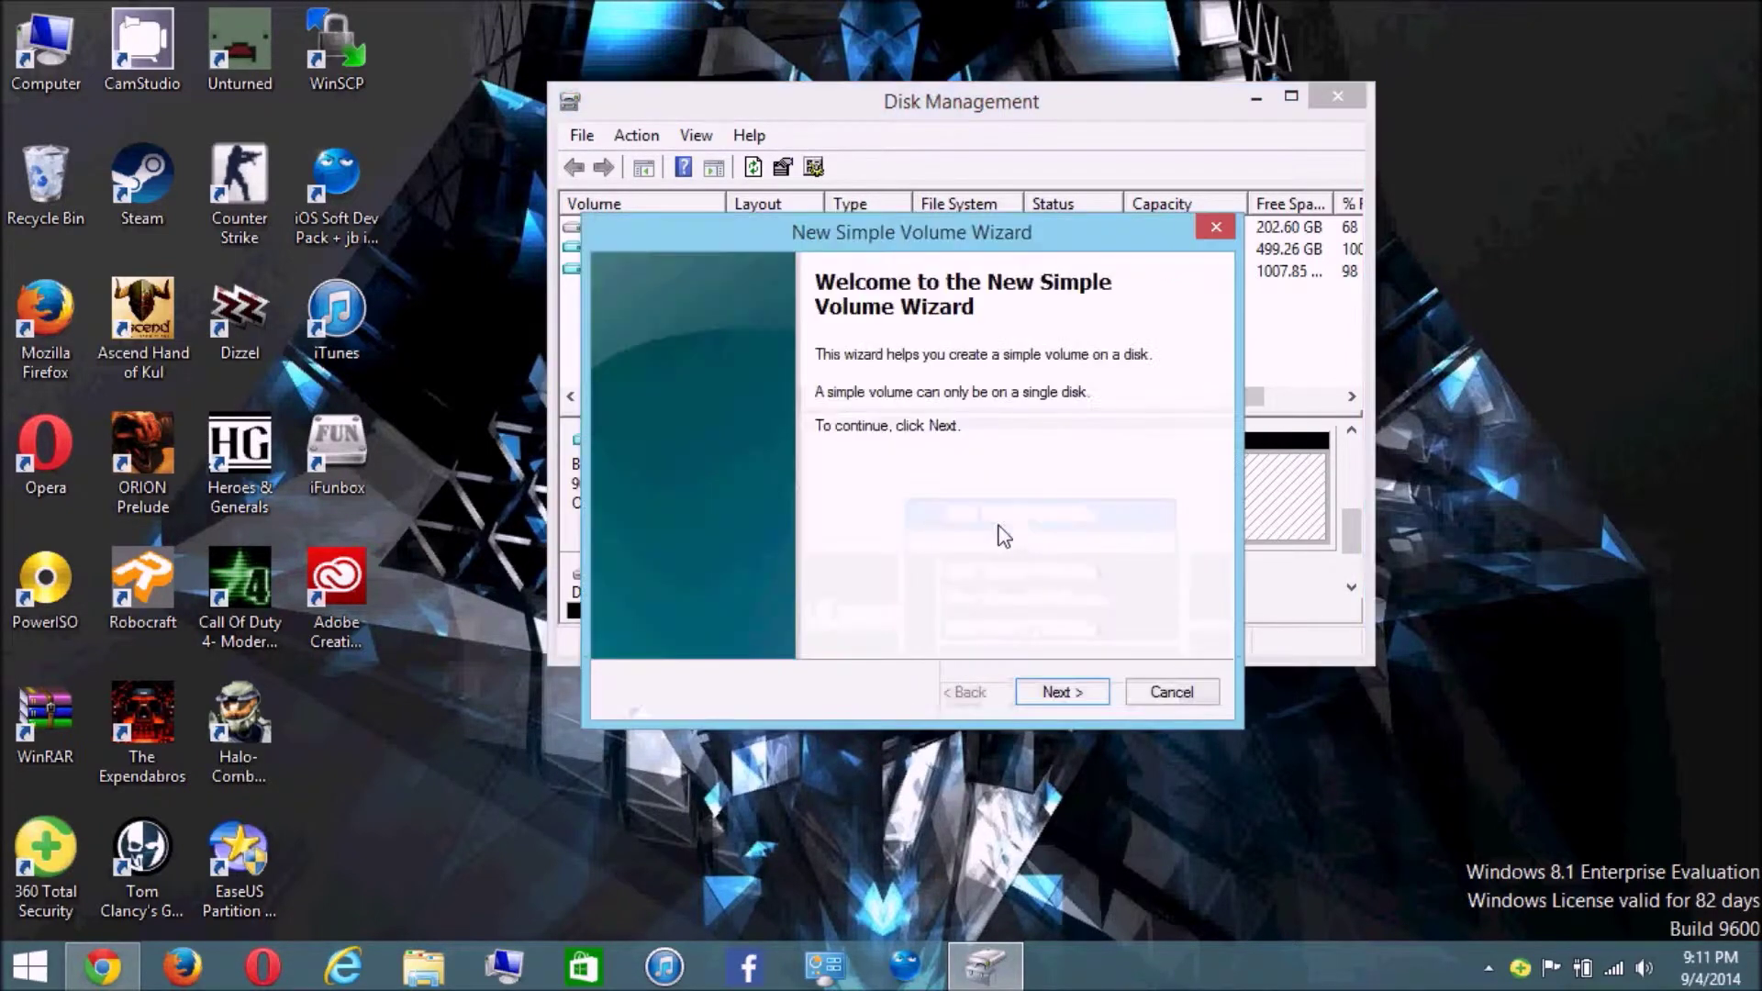
{"action": "left_click", "coordinate": [1046, 697]}
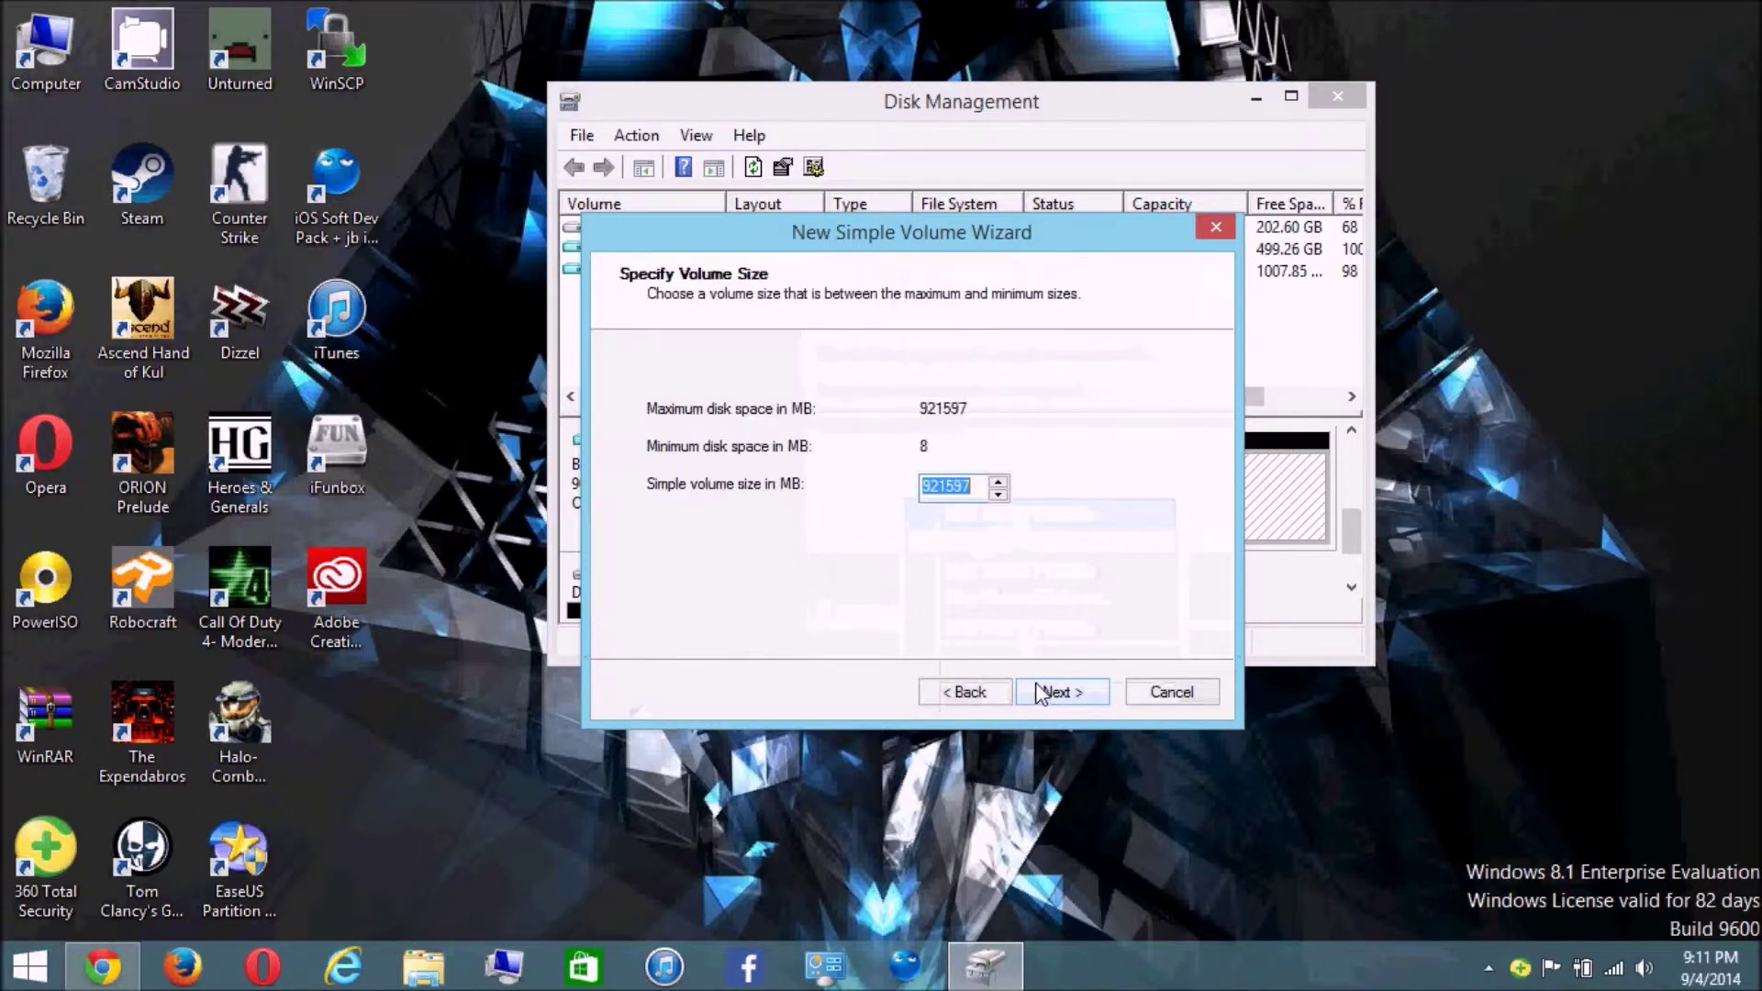
{"action": "left_click", "coordinate": [1055, 693]}
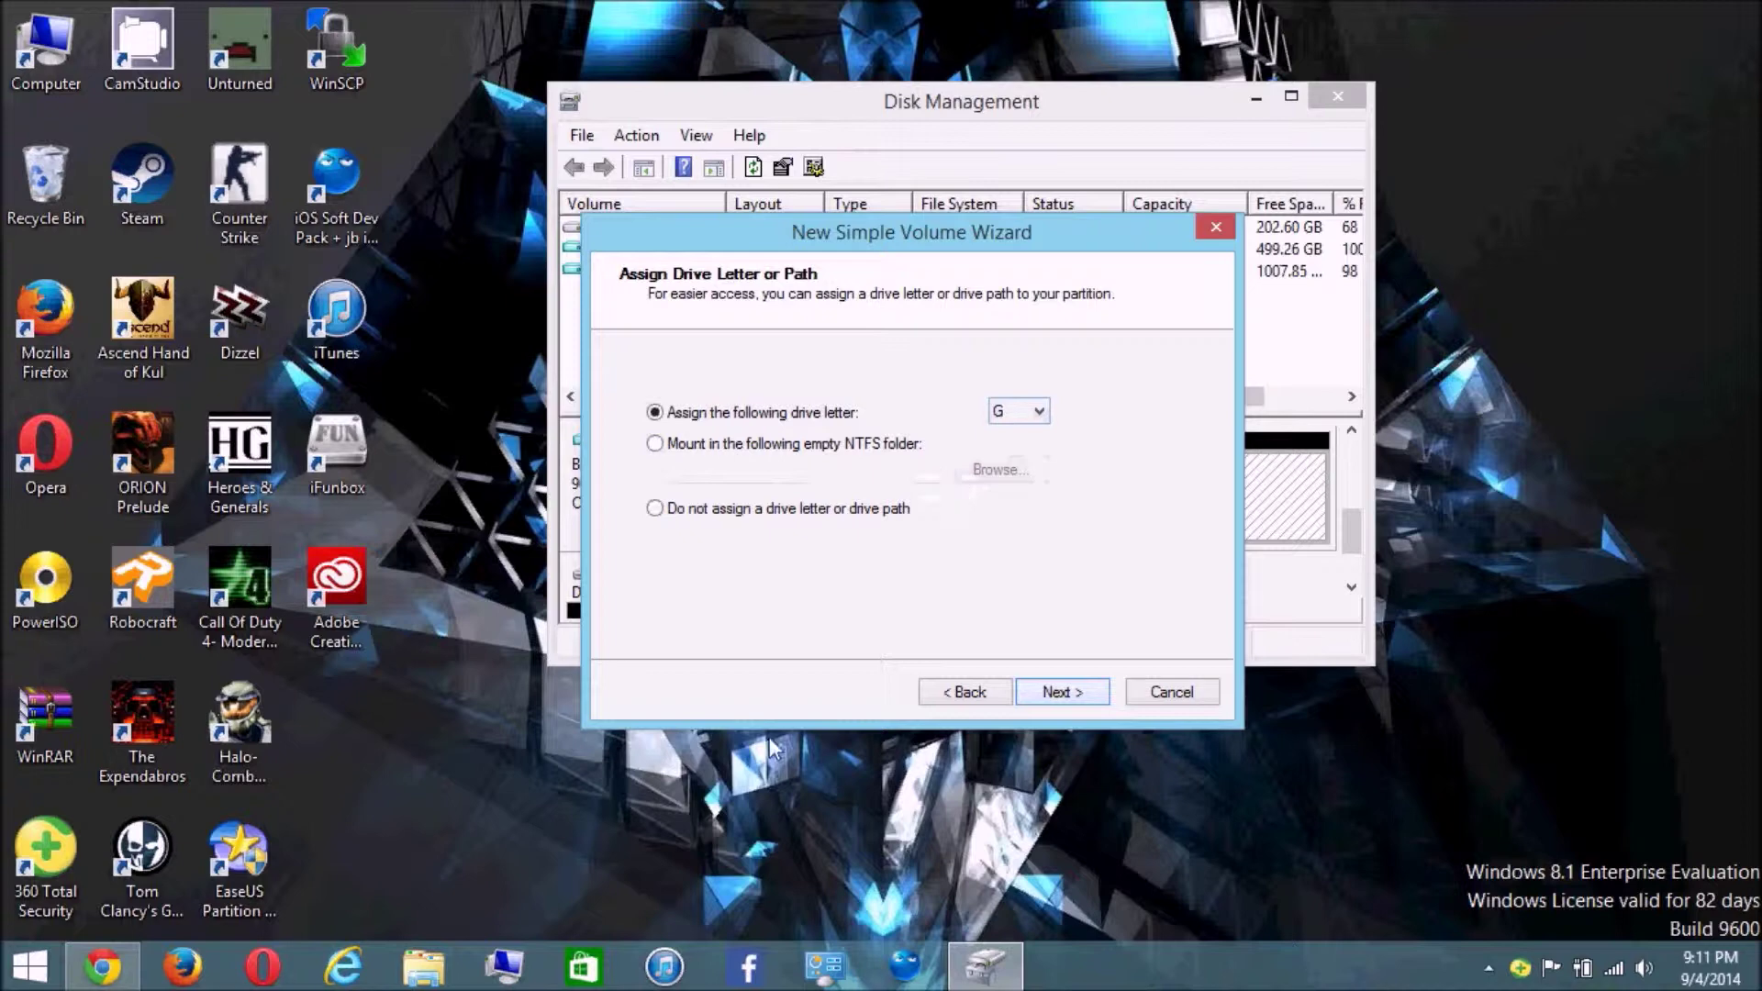
{"action": "left_click", "coordinate": [1083, 695]}
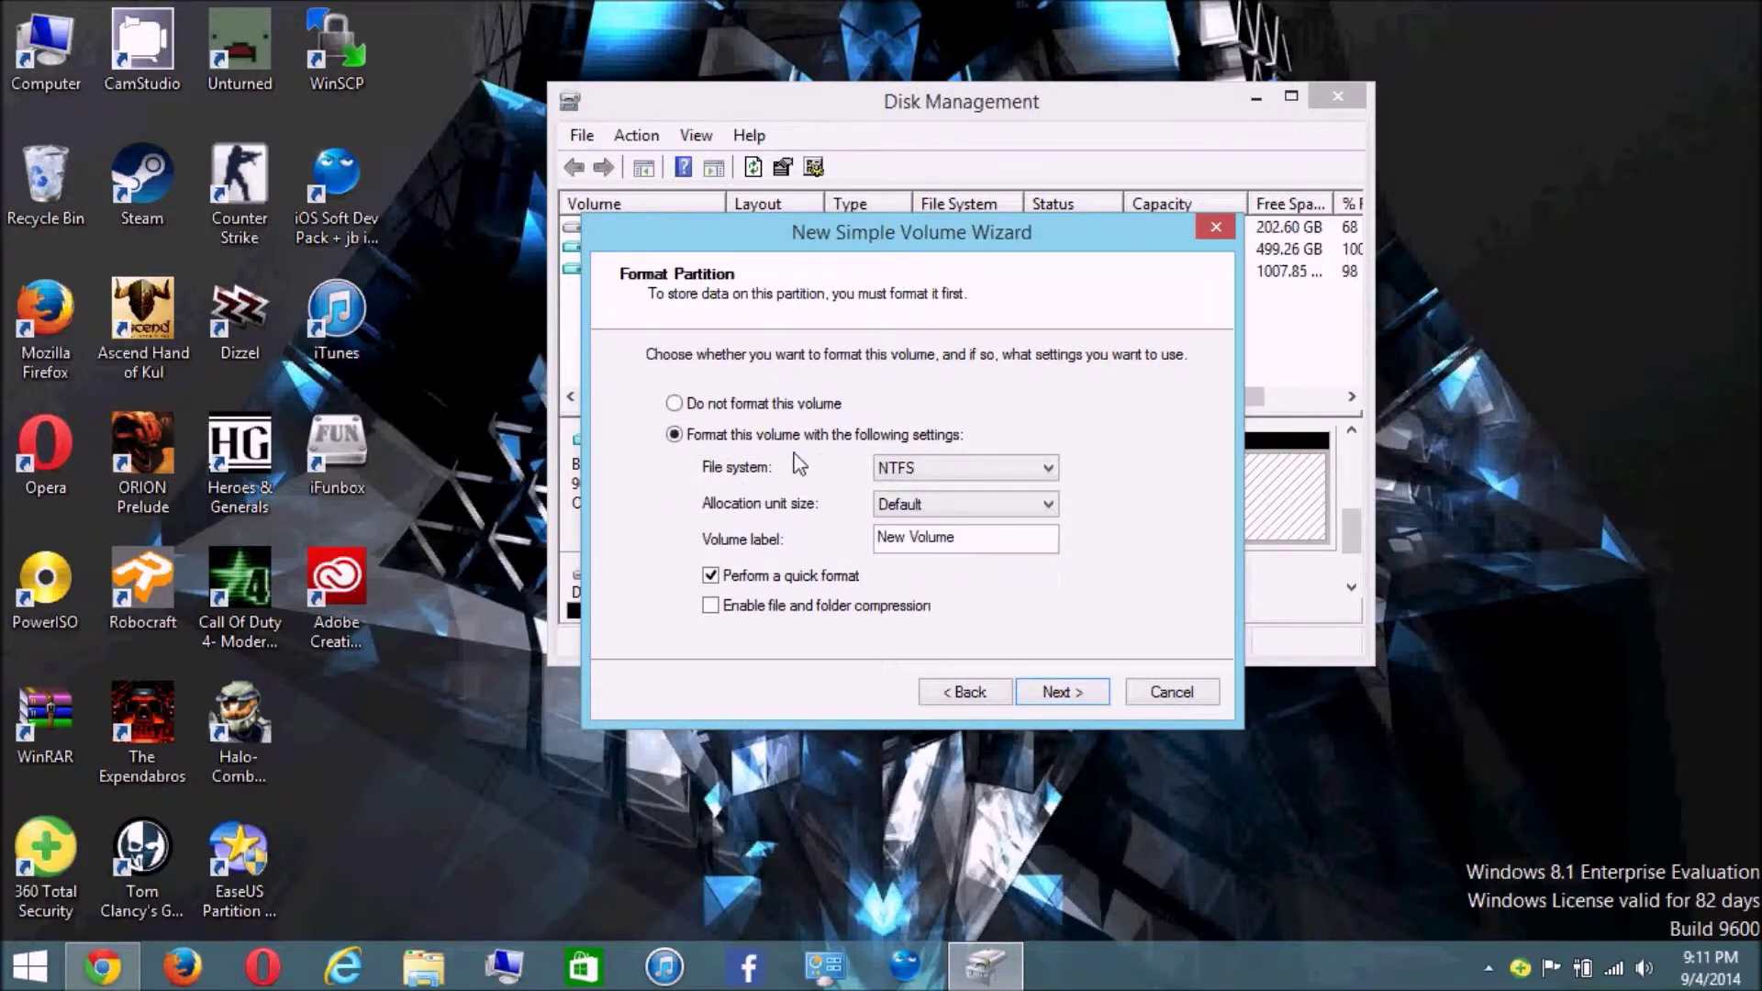
{"action": "left_click", "coordinate": [930, 471]}
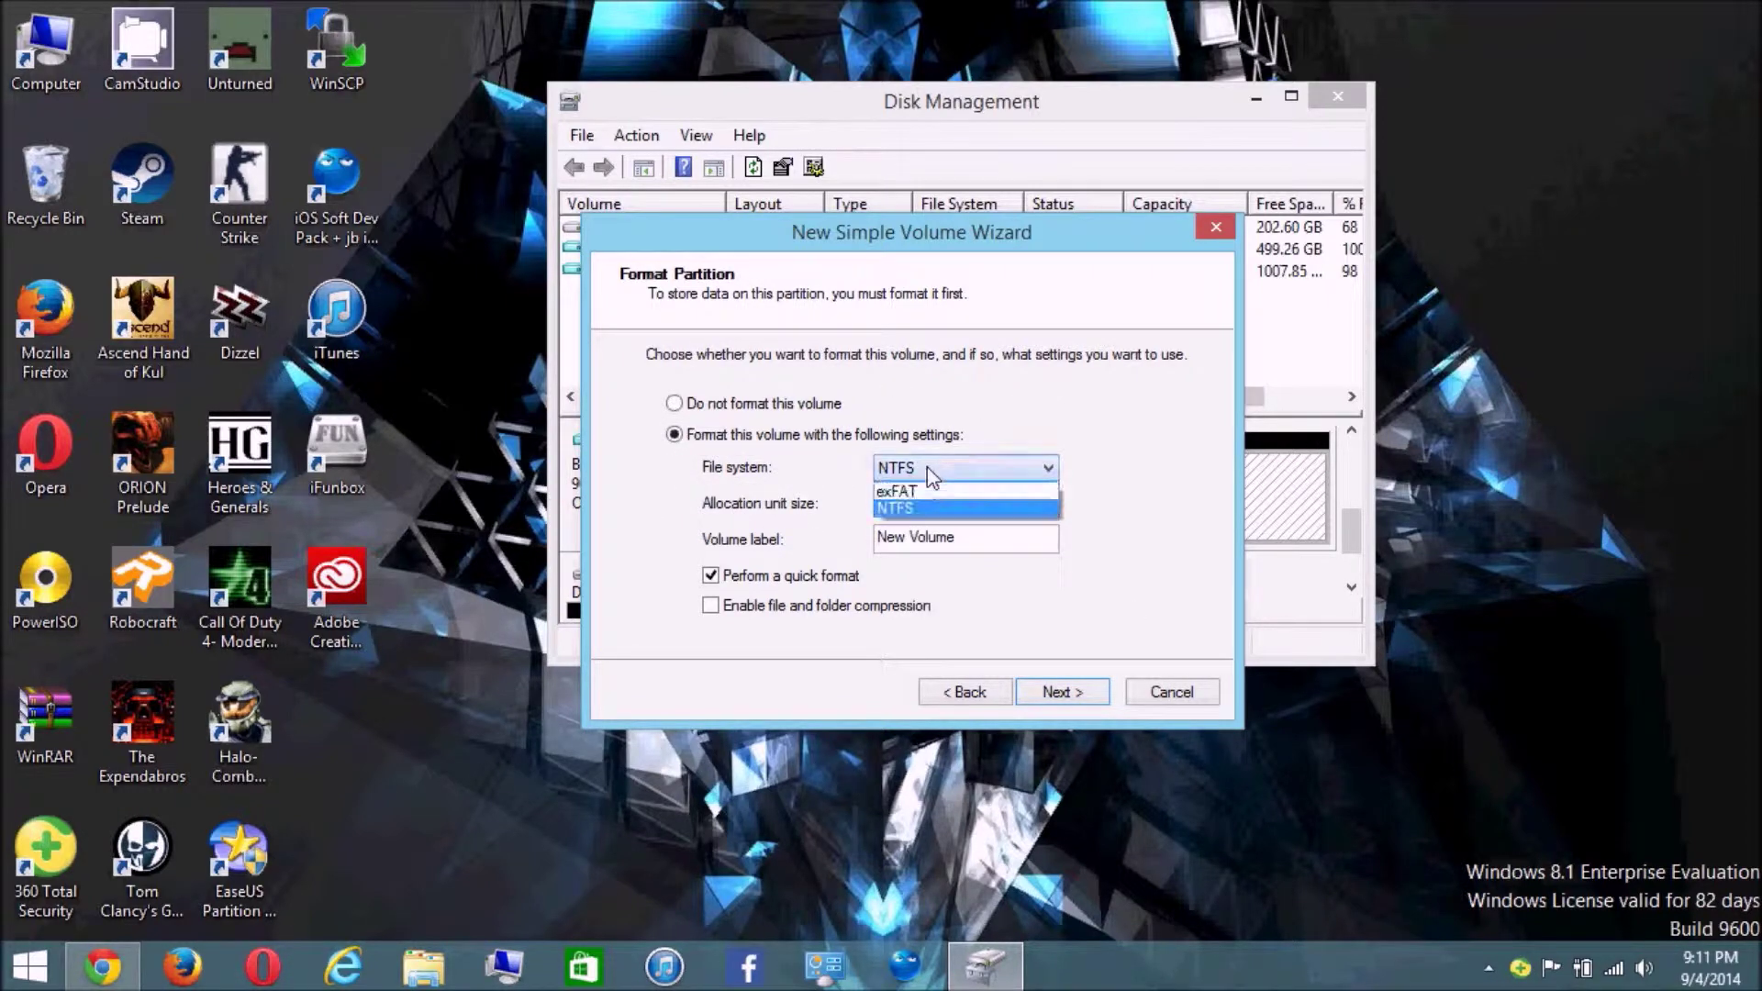
{"action": "left_click", "coordinate": [932, 473]}
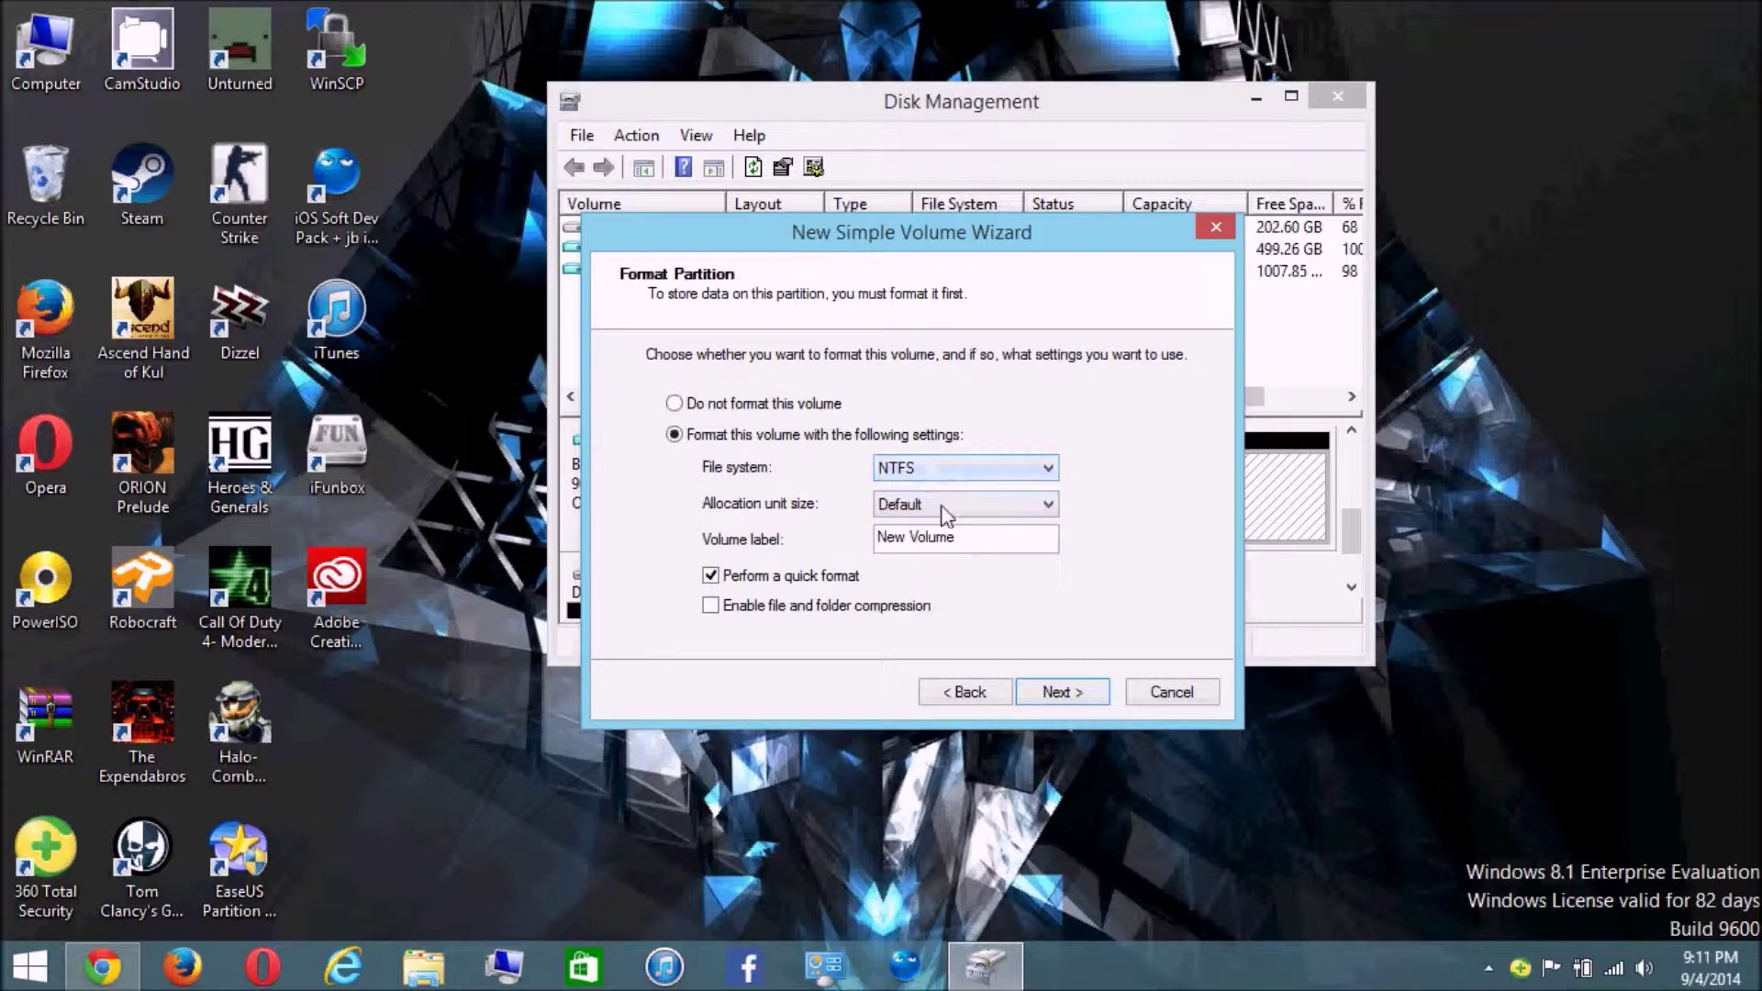
{"action": "left_click", "coordinate": [942, 507]}
{"action": "left_click", "coordinate": [941, 507]}
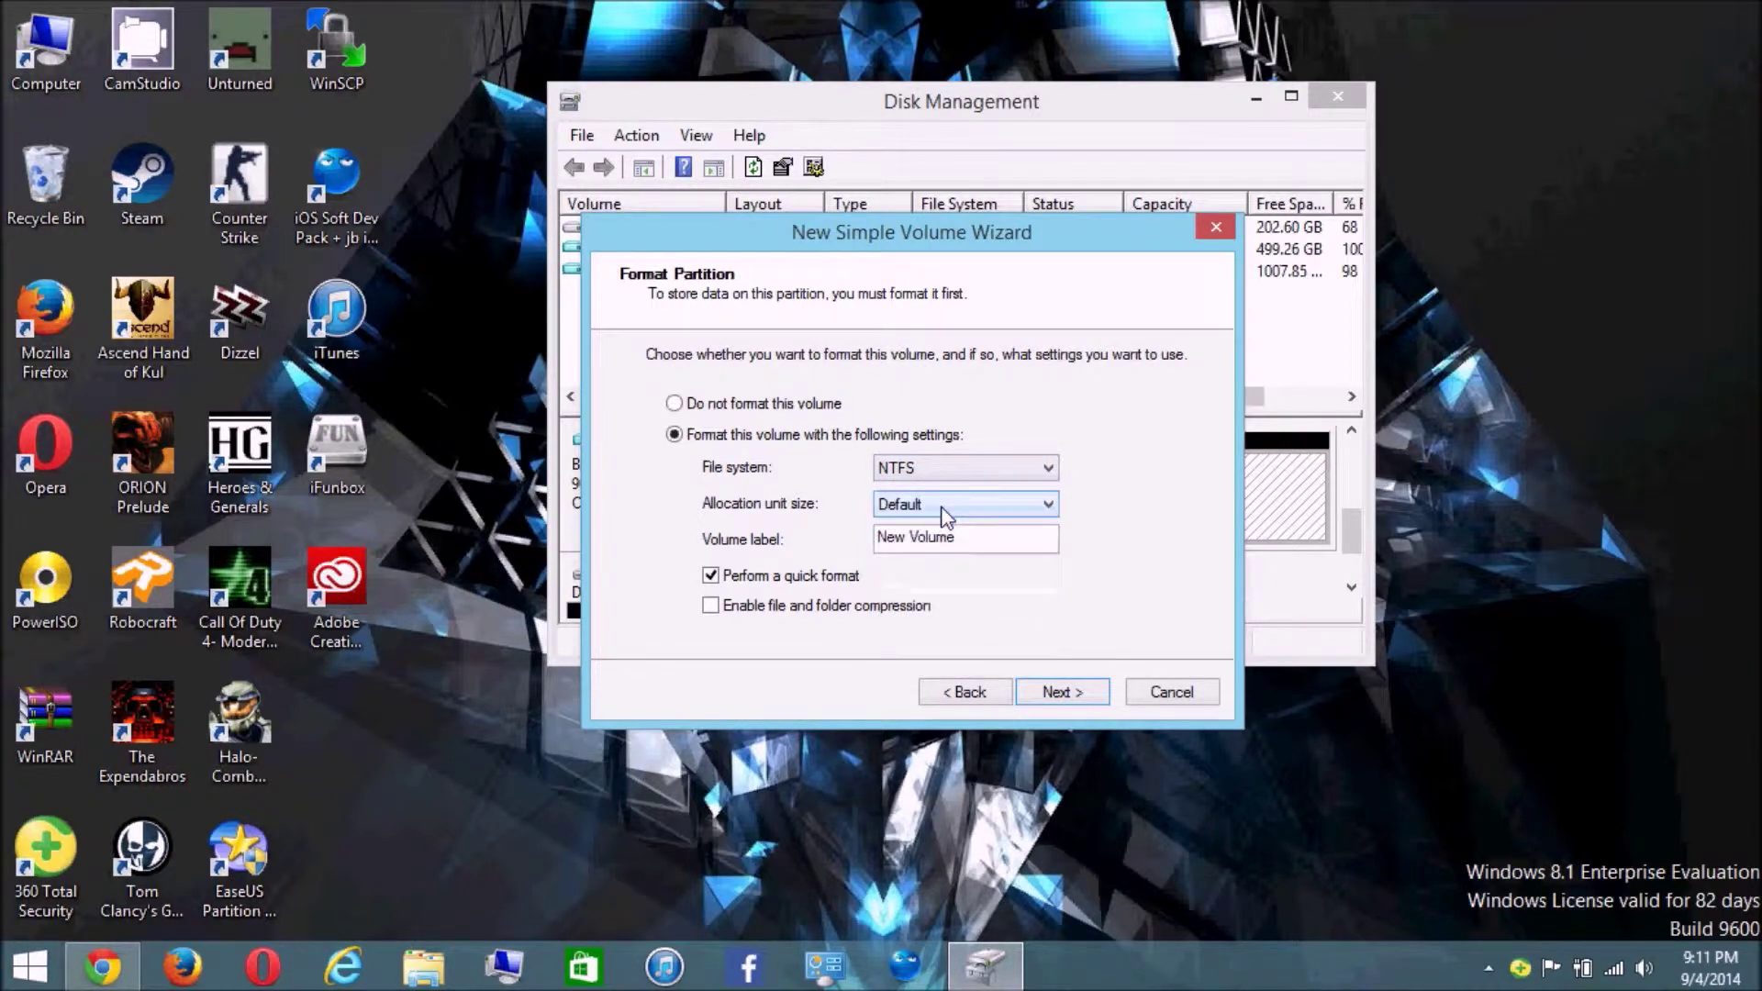
{"action": "left_click_drag", "start_coordinate": [983, 541], "coordinate": [734, 547]}
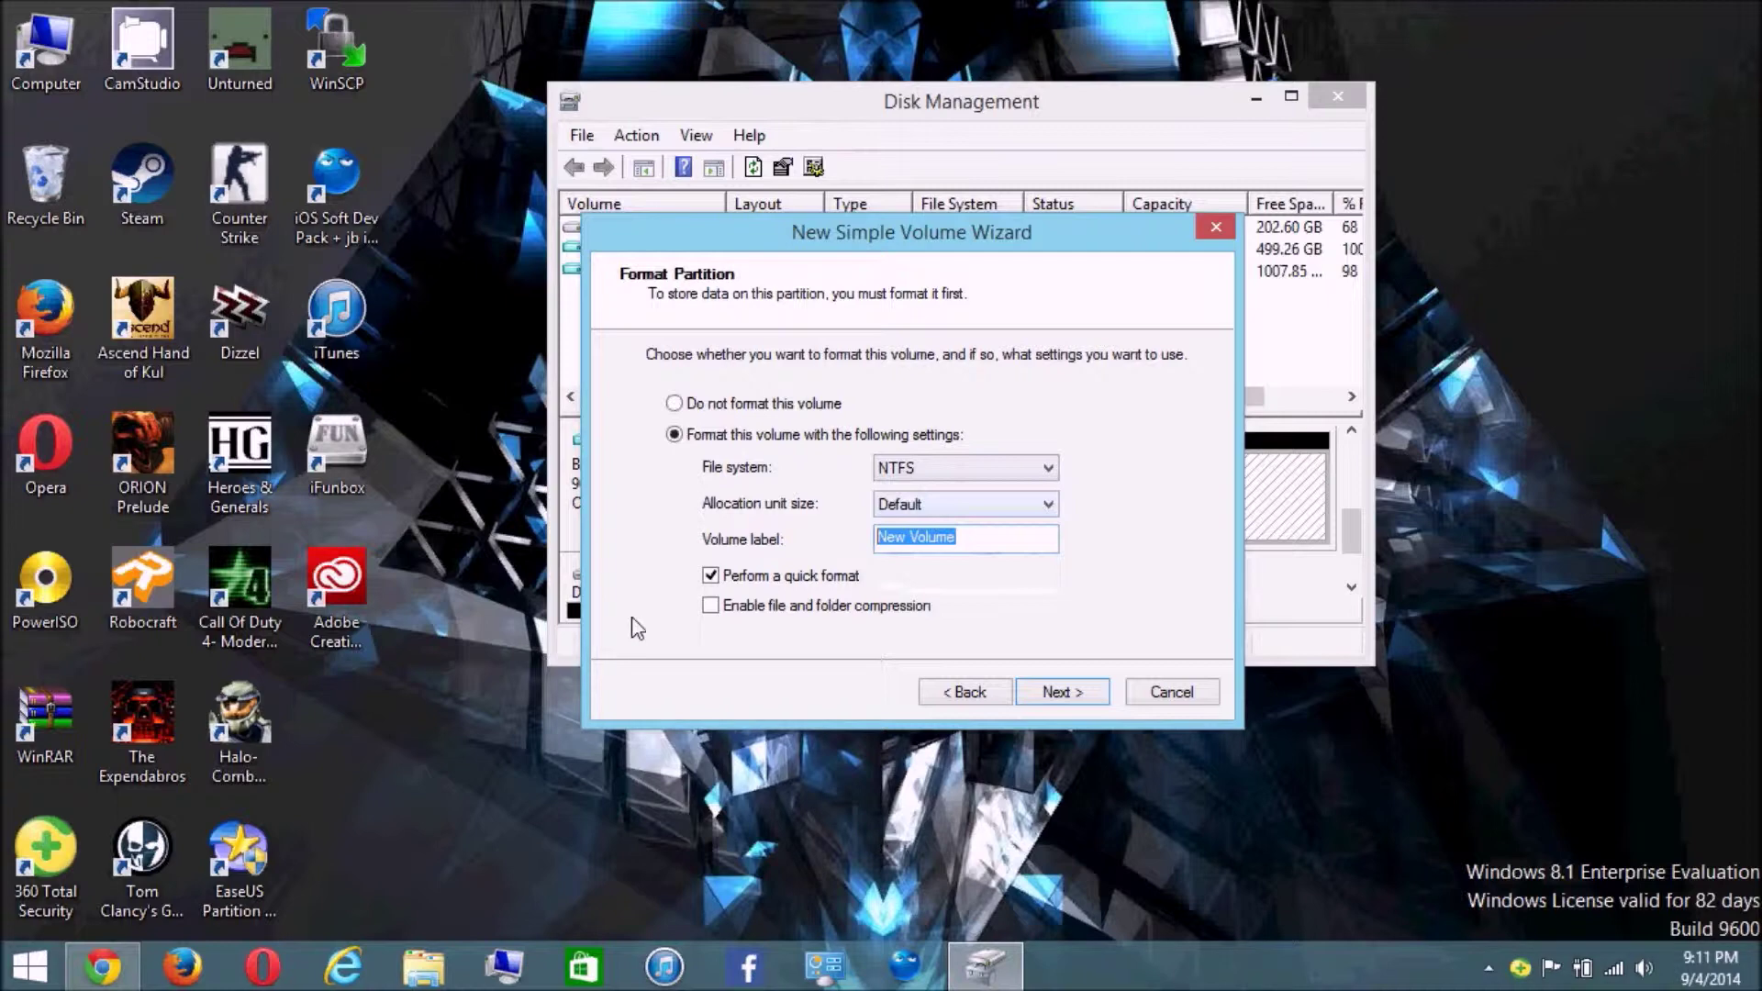
{"action": "key", "text": "BackSpace"}
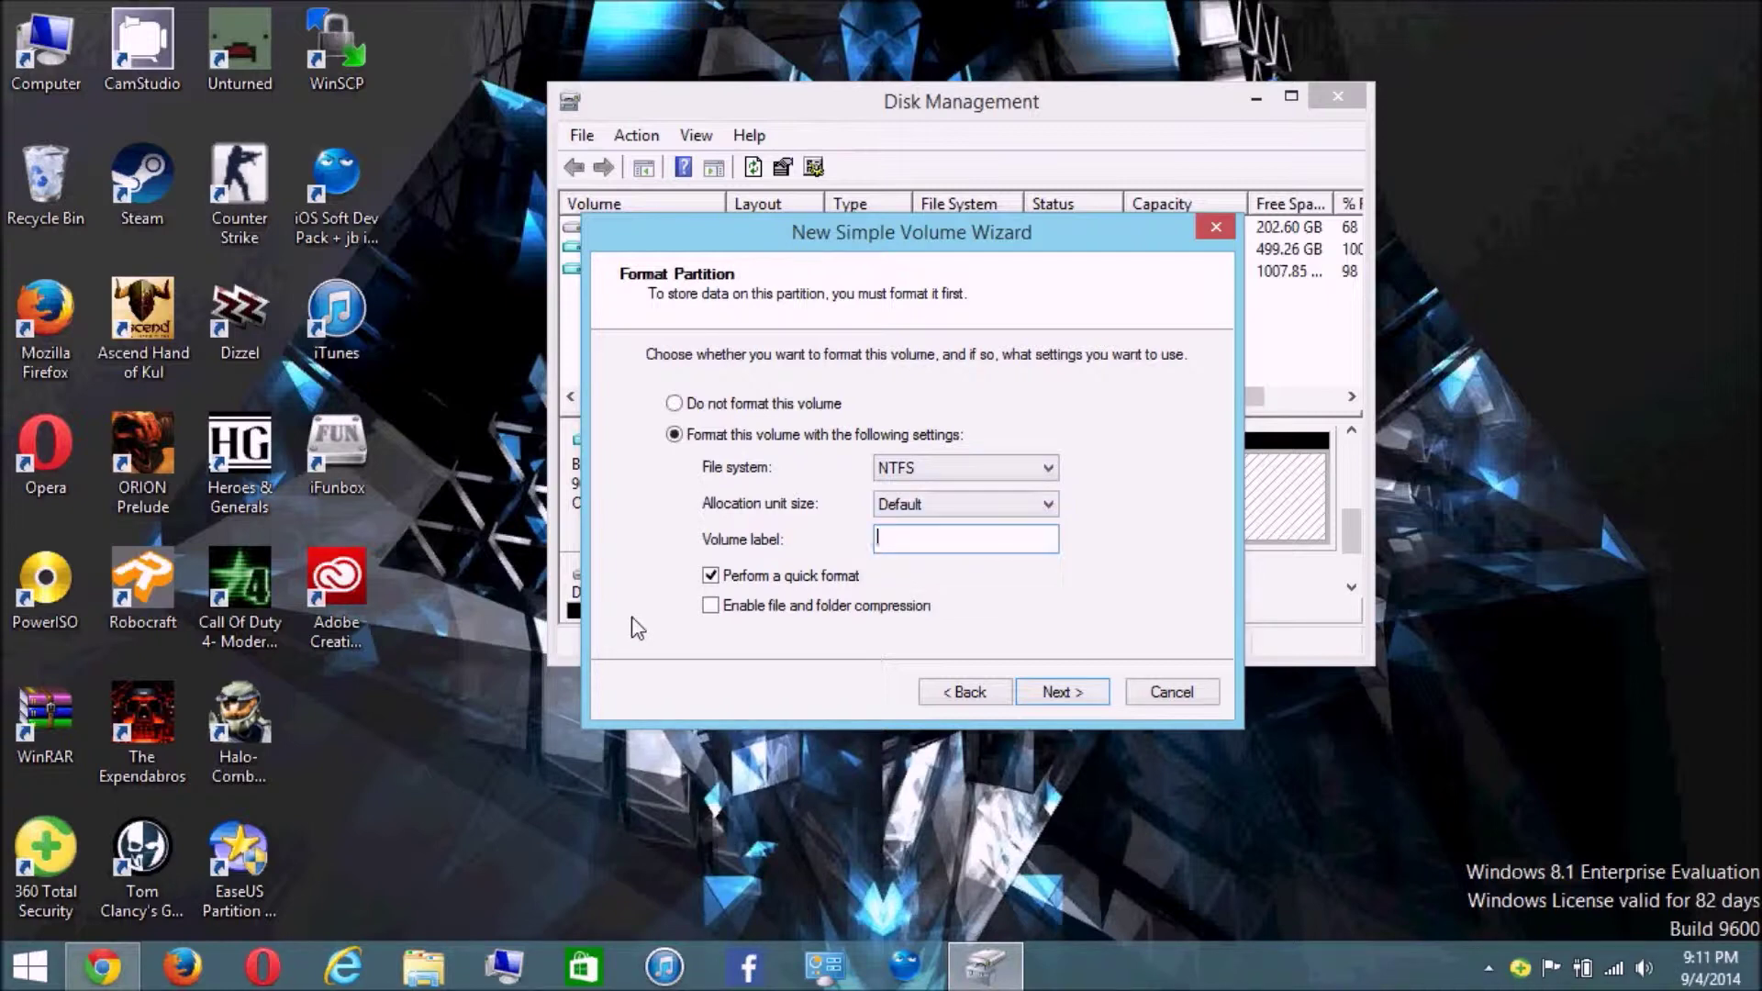
{"action": "type", "text": "Windows"}
{"action": "key", "text": "BackSpace"}
{"action": "key", "text": "BackSpace"}
{"action": "key", "text": "BackSpace"}
{"action": "key", "text": "BackSpace"}
{"action": "key", "text": "BackSpace"}
{"action": "key", "text": "BackSpace"}
{"action": "left_click", "coordinate": [1066, 695]}
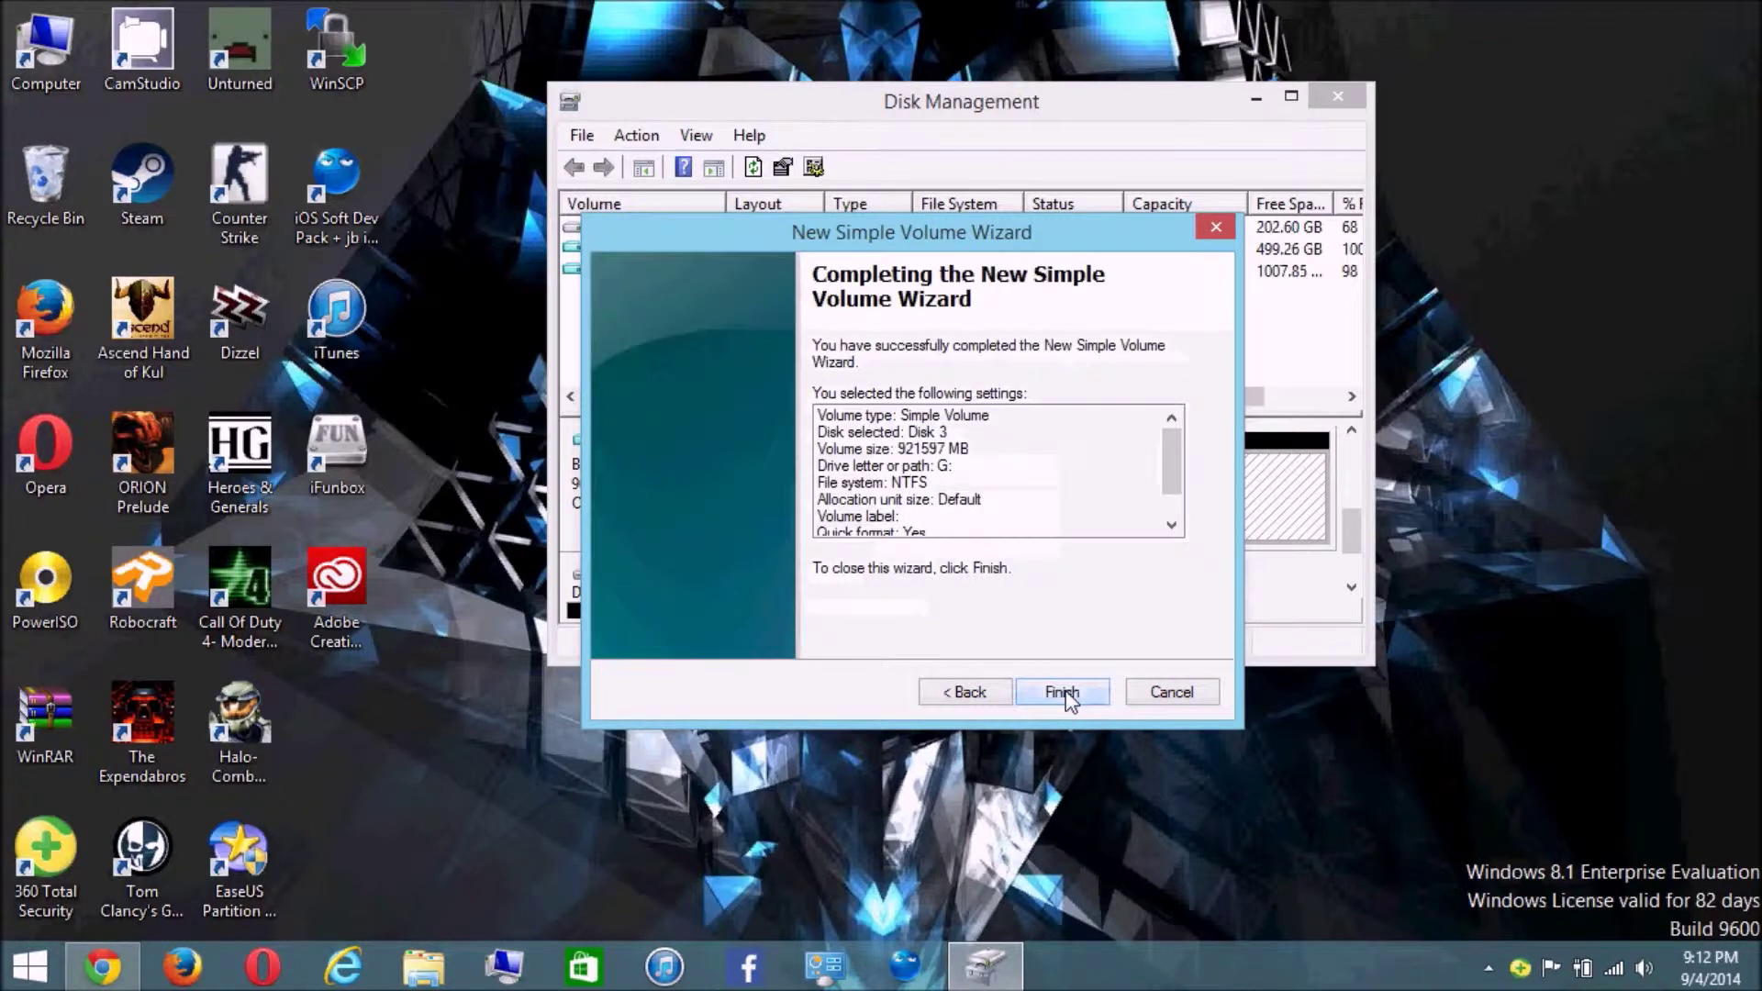
{"action": "left_click", "coordinate": [1171, 695]}
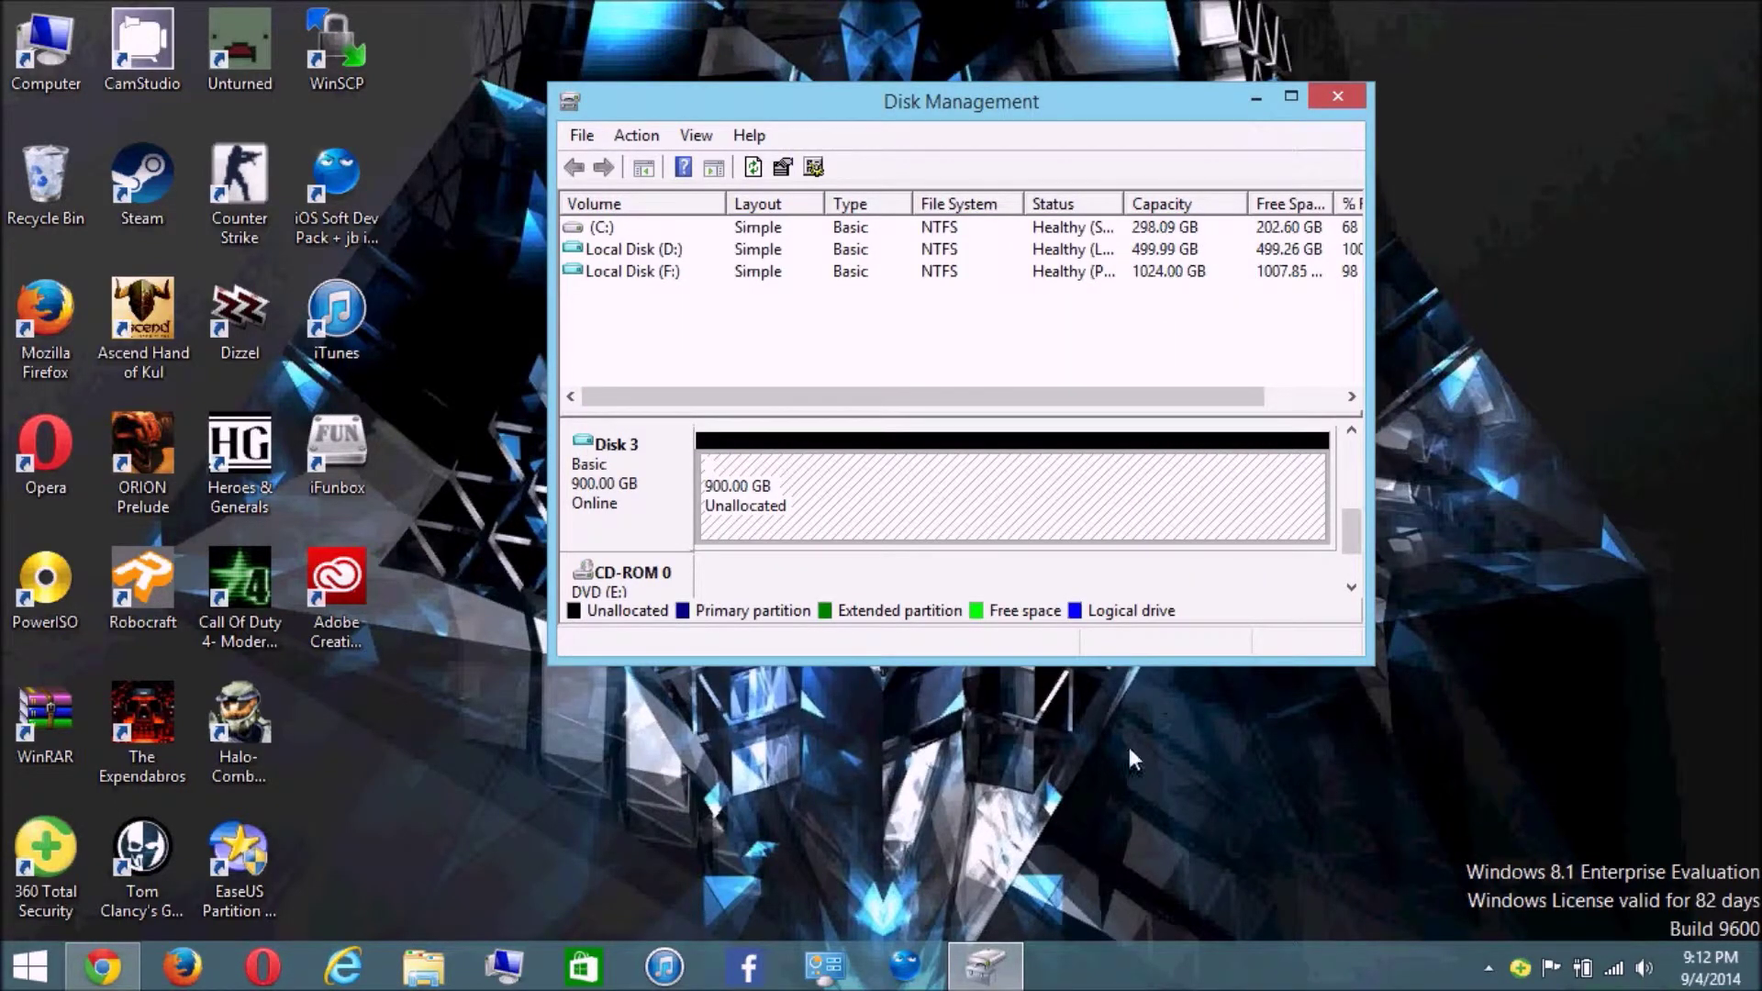
Step: Close Disk Management, open the EaseUS Partition Master partition manager from the desktop, and close its launcher window
{"action": "left_click", "coordinate": [1336, 101]}
{"action": "left_click", "coordinate": [237, 837]}
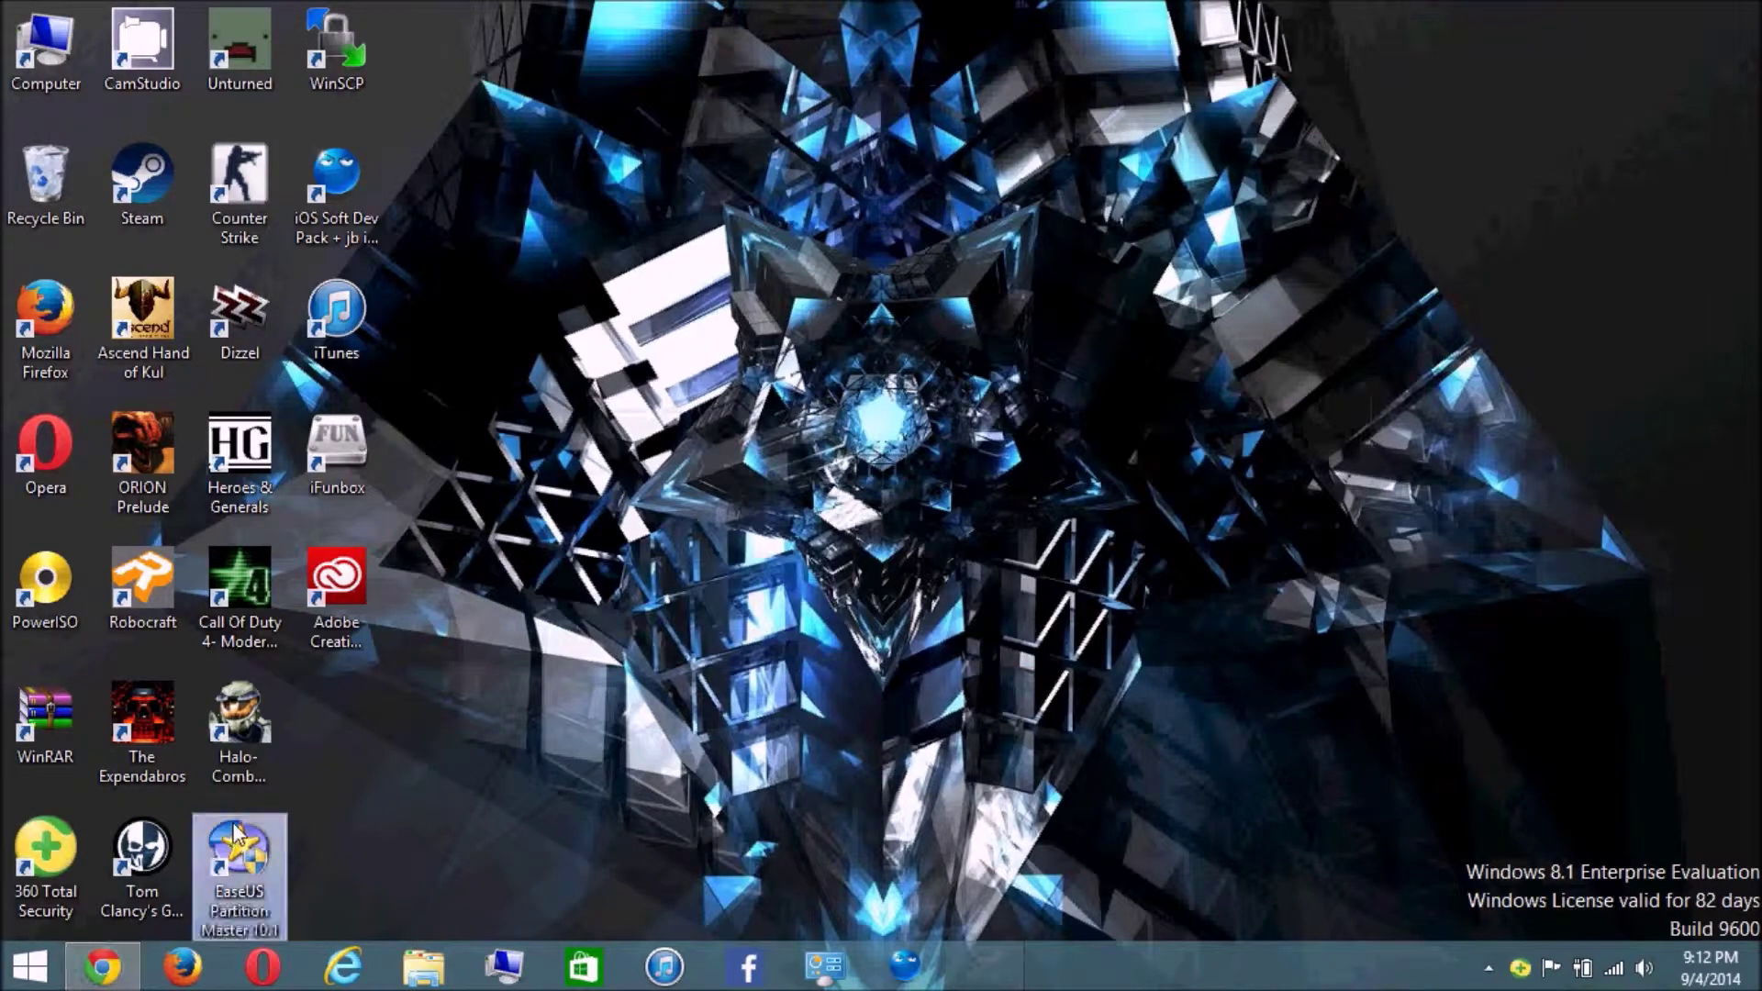
{"action": "double_click", "coordinate": [237, 837]}
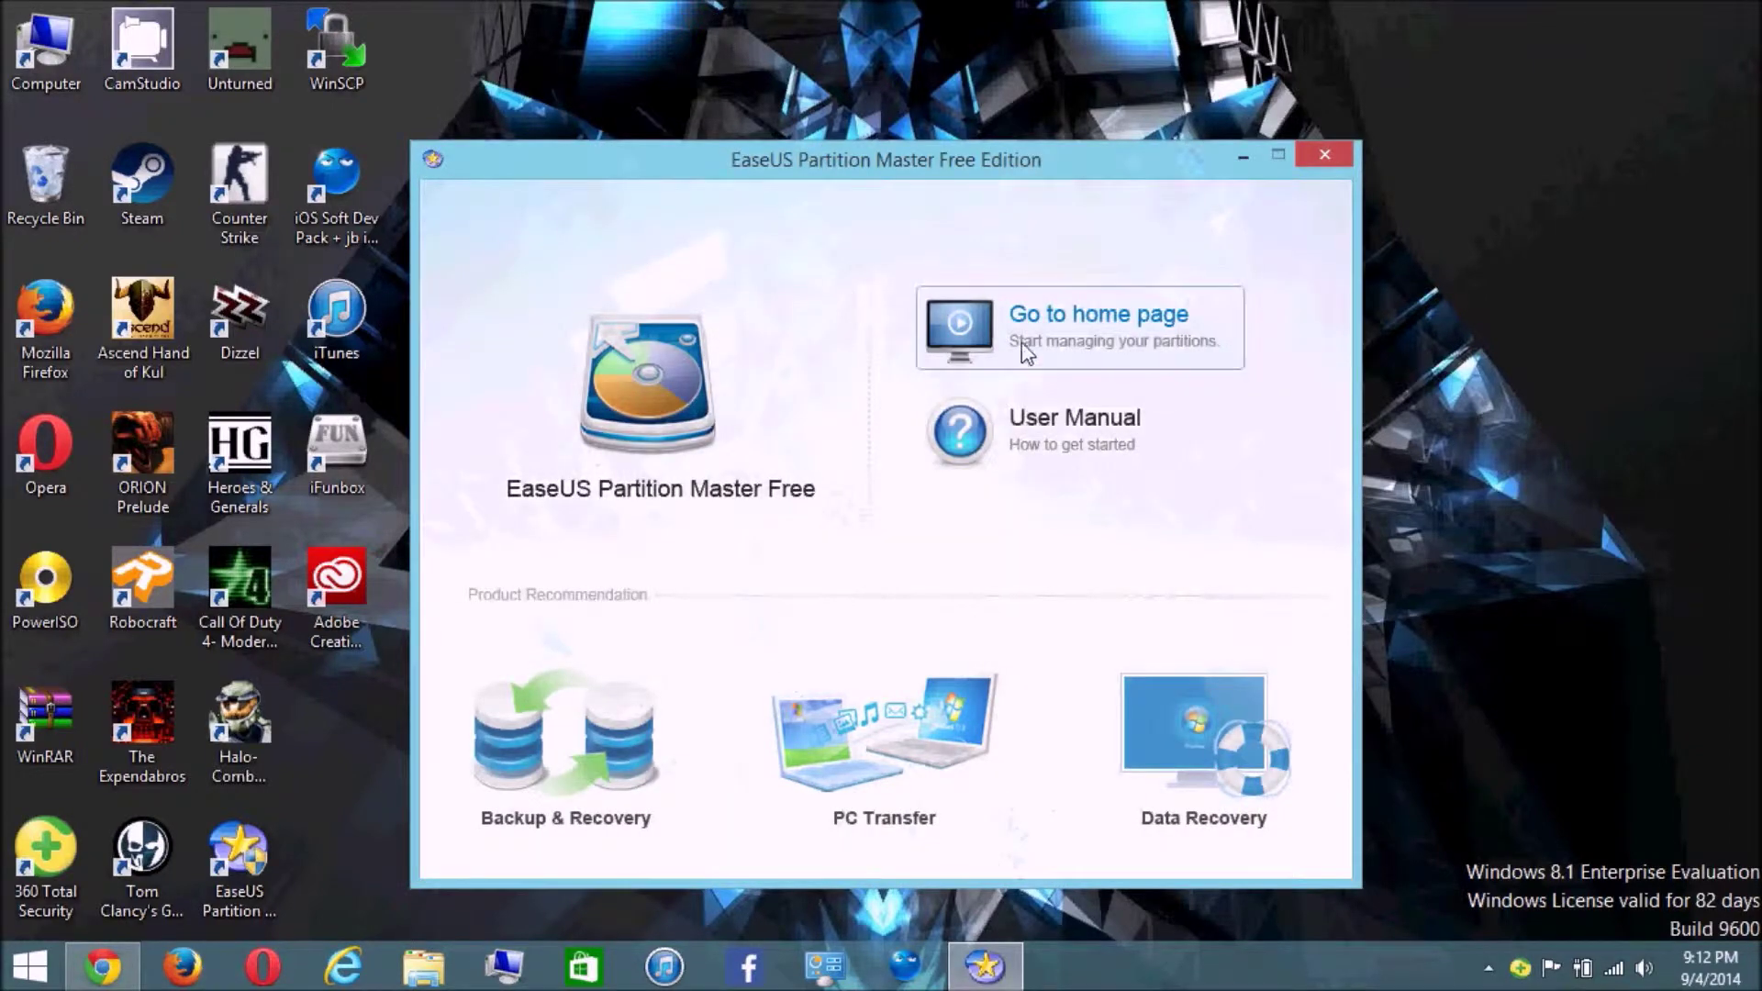
{"action": "left_click", "coordinate": [1023, 317]}
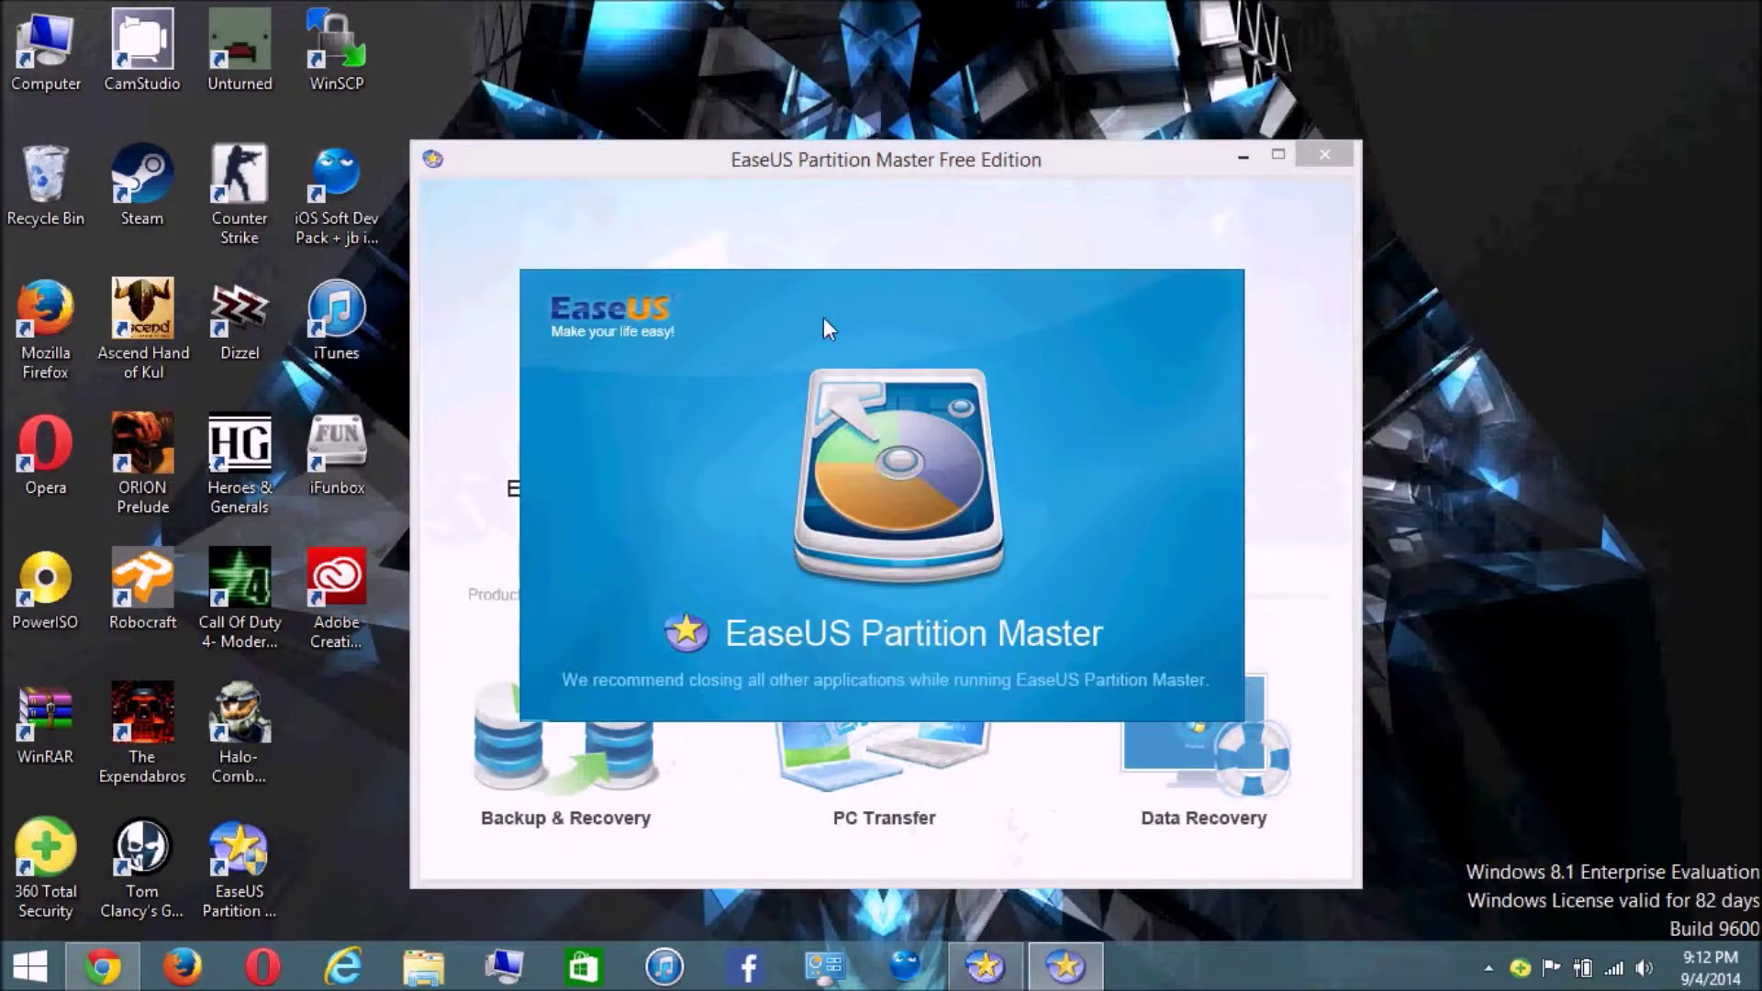
{"action": "left_click", "coordinate": [1324, 154]}
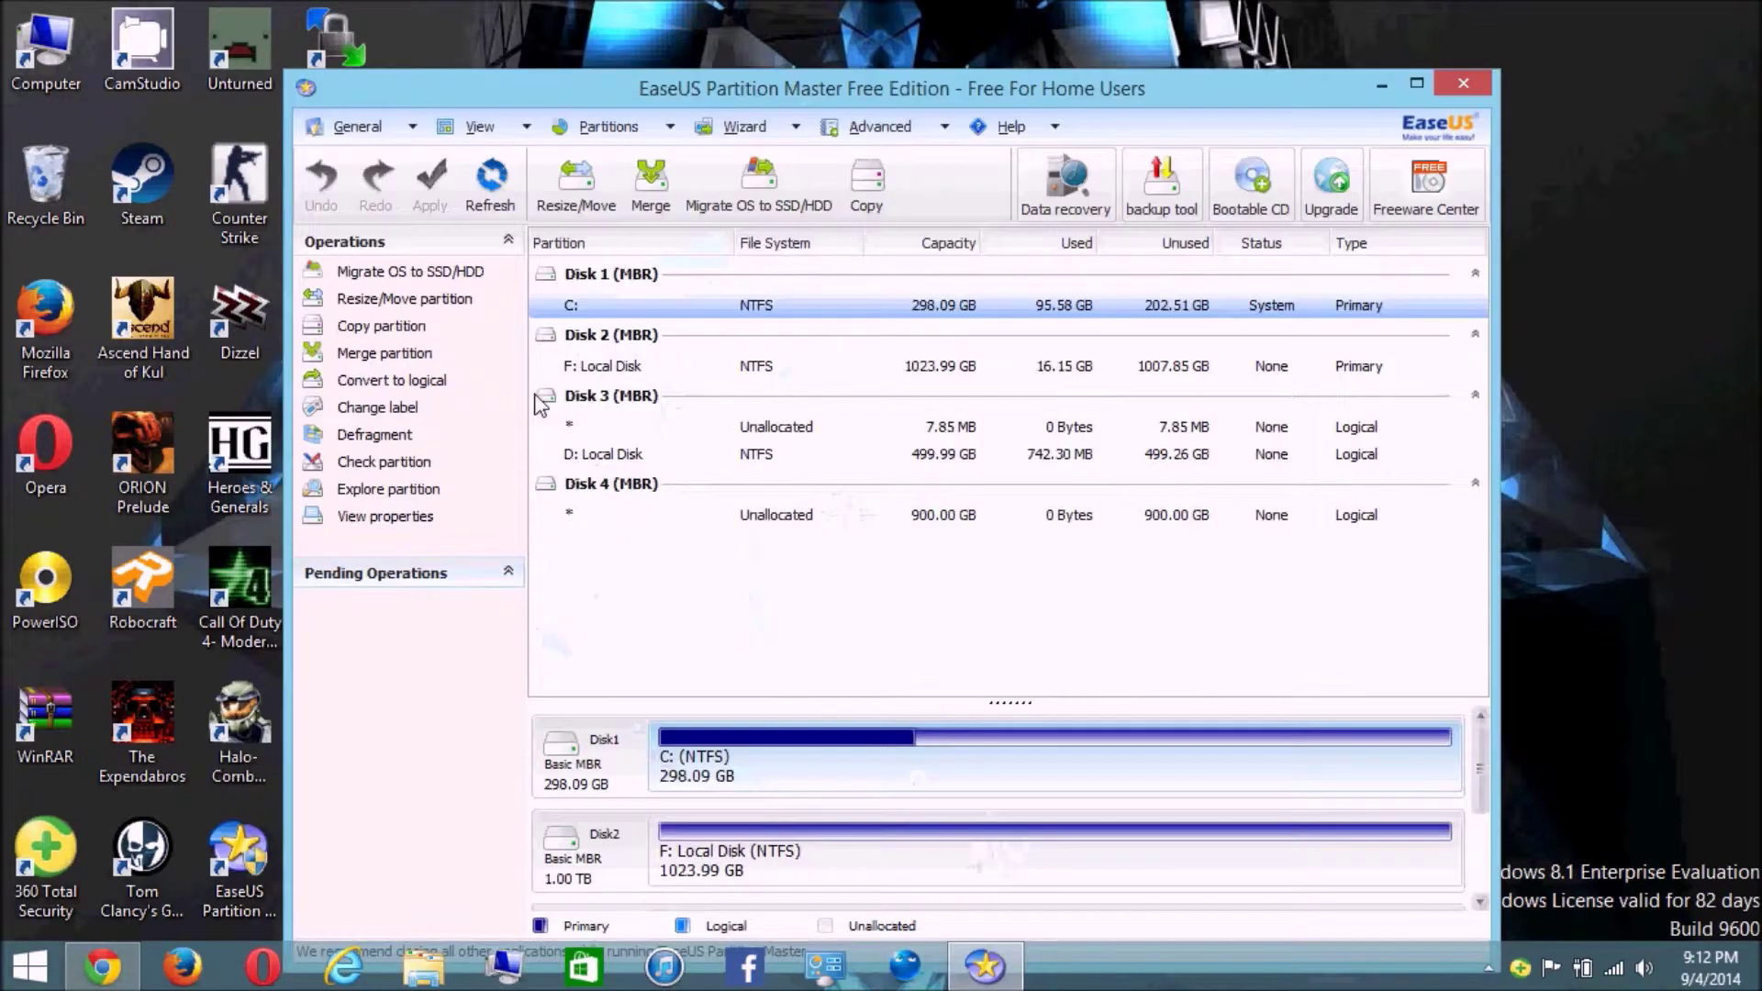
Step: Start a new partition in the unallocated space of Disk 4, with the label Local Disk
{"action": "scroll", "coordinate": [950, 808], "scroll_direction": "down", "scroll_amount": 3}
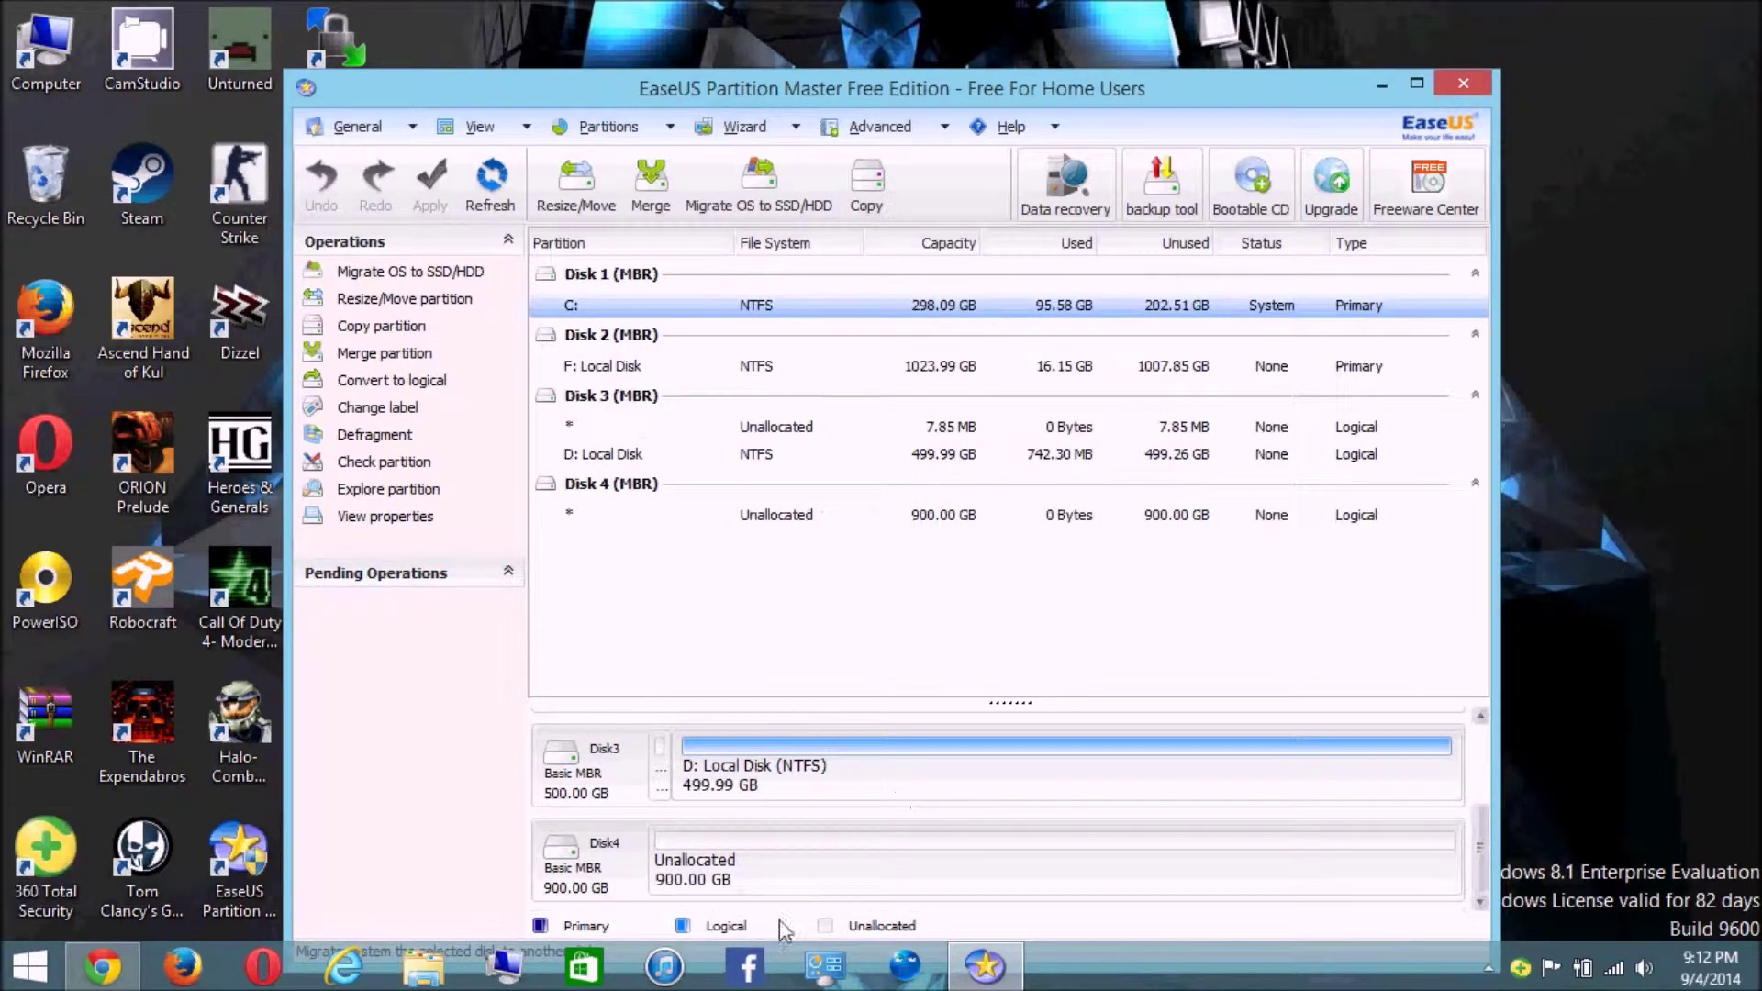
{"action": "left_click", "coordinate": [767, 859]}
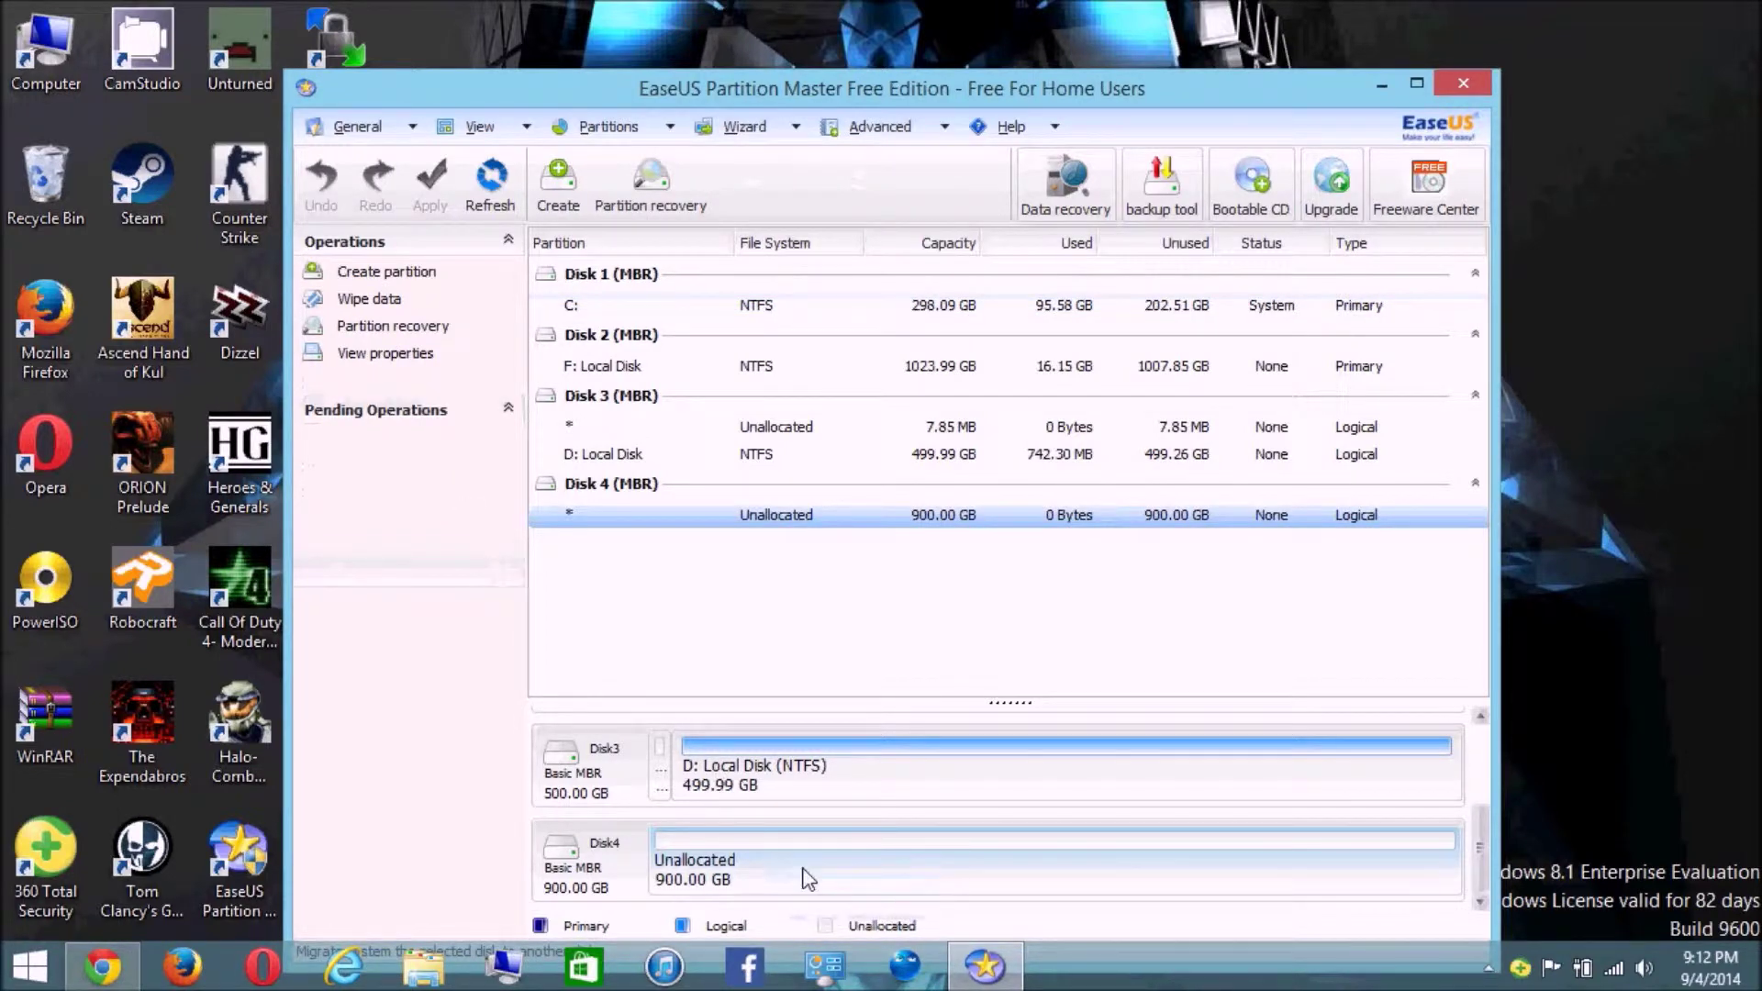
{"action": "right_click", "coordinate": [789, 862]}
{"action": "left_click", "coordinate": [857, 741]}
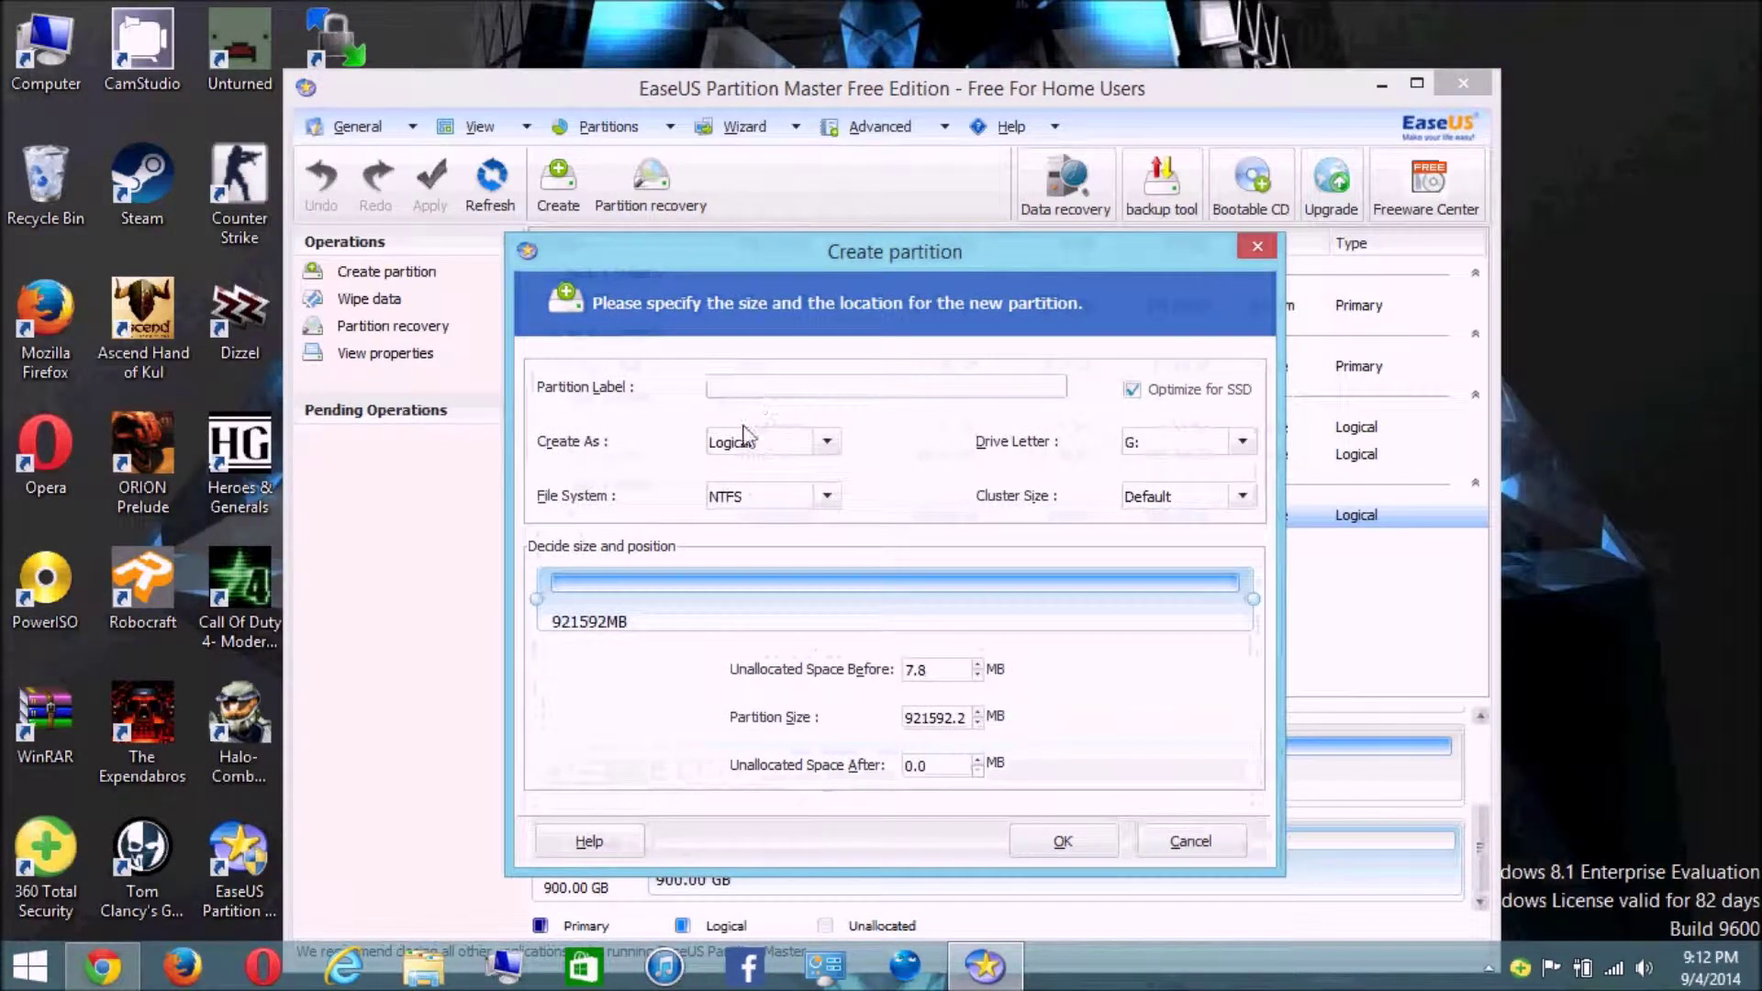
{"action": "type", "text": "W"}
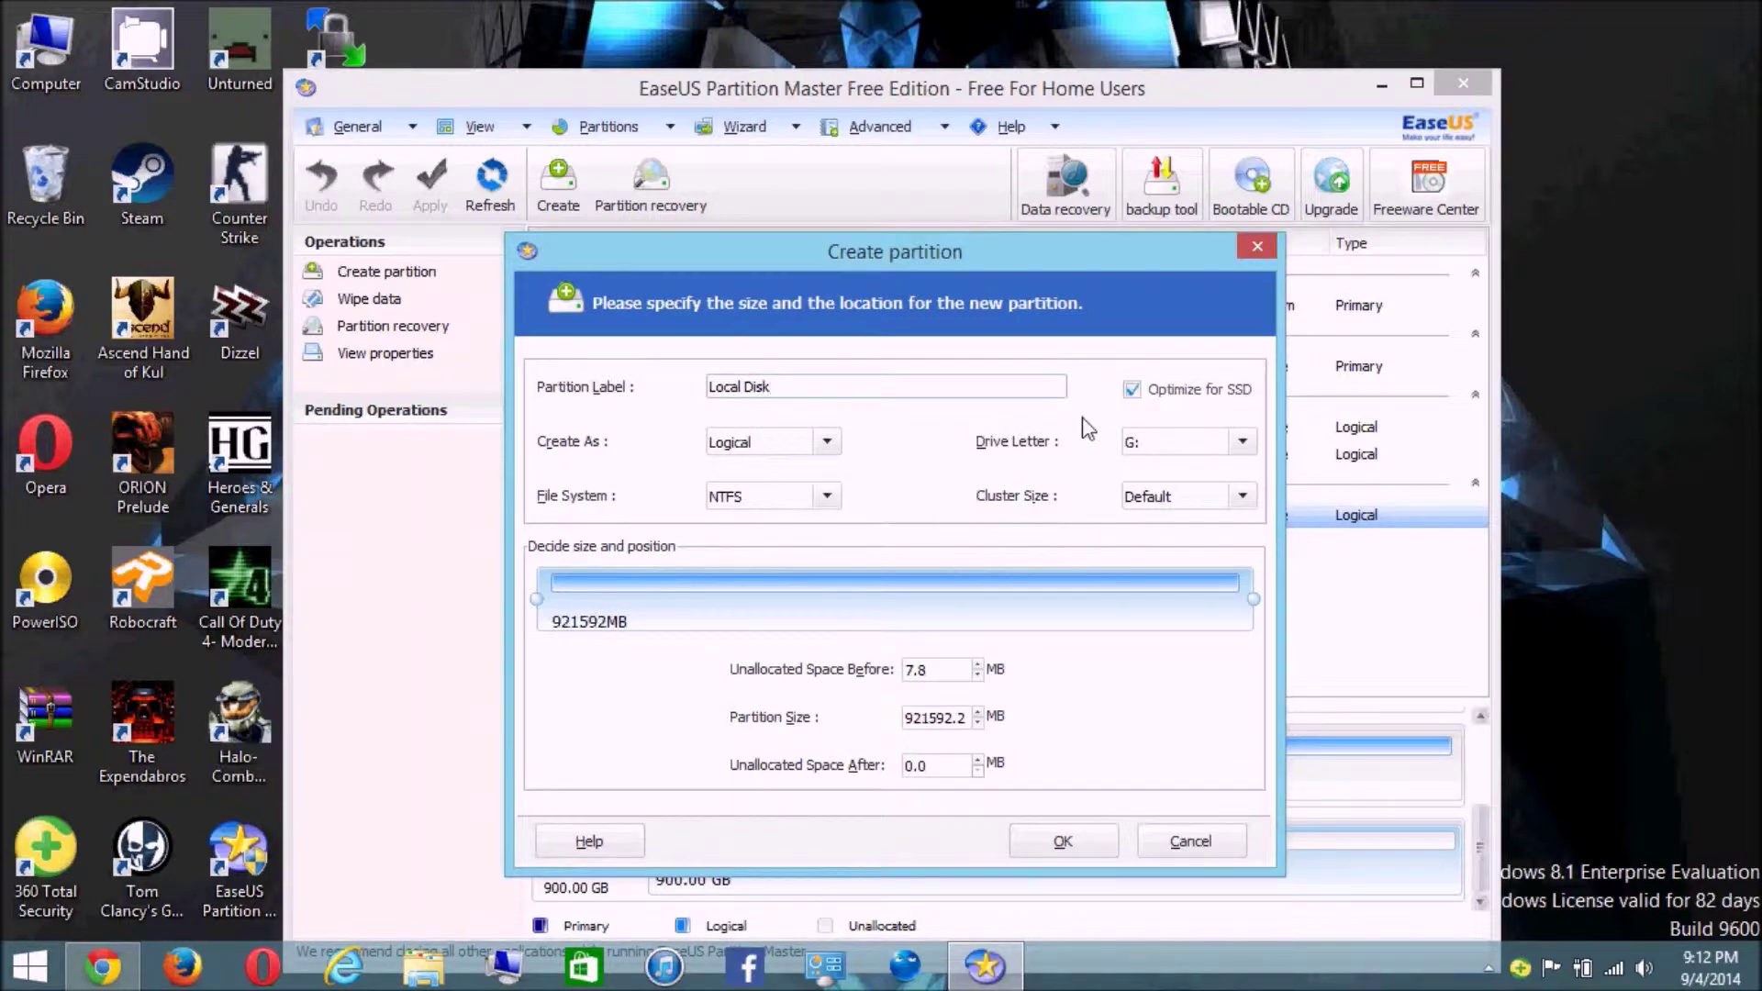
Step: Set the new partition to be created as Primary, and keep NTFS as its file system
{"action": "left_click", "coordinate": [826, 444]}
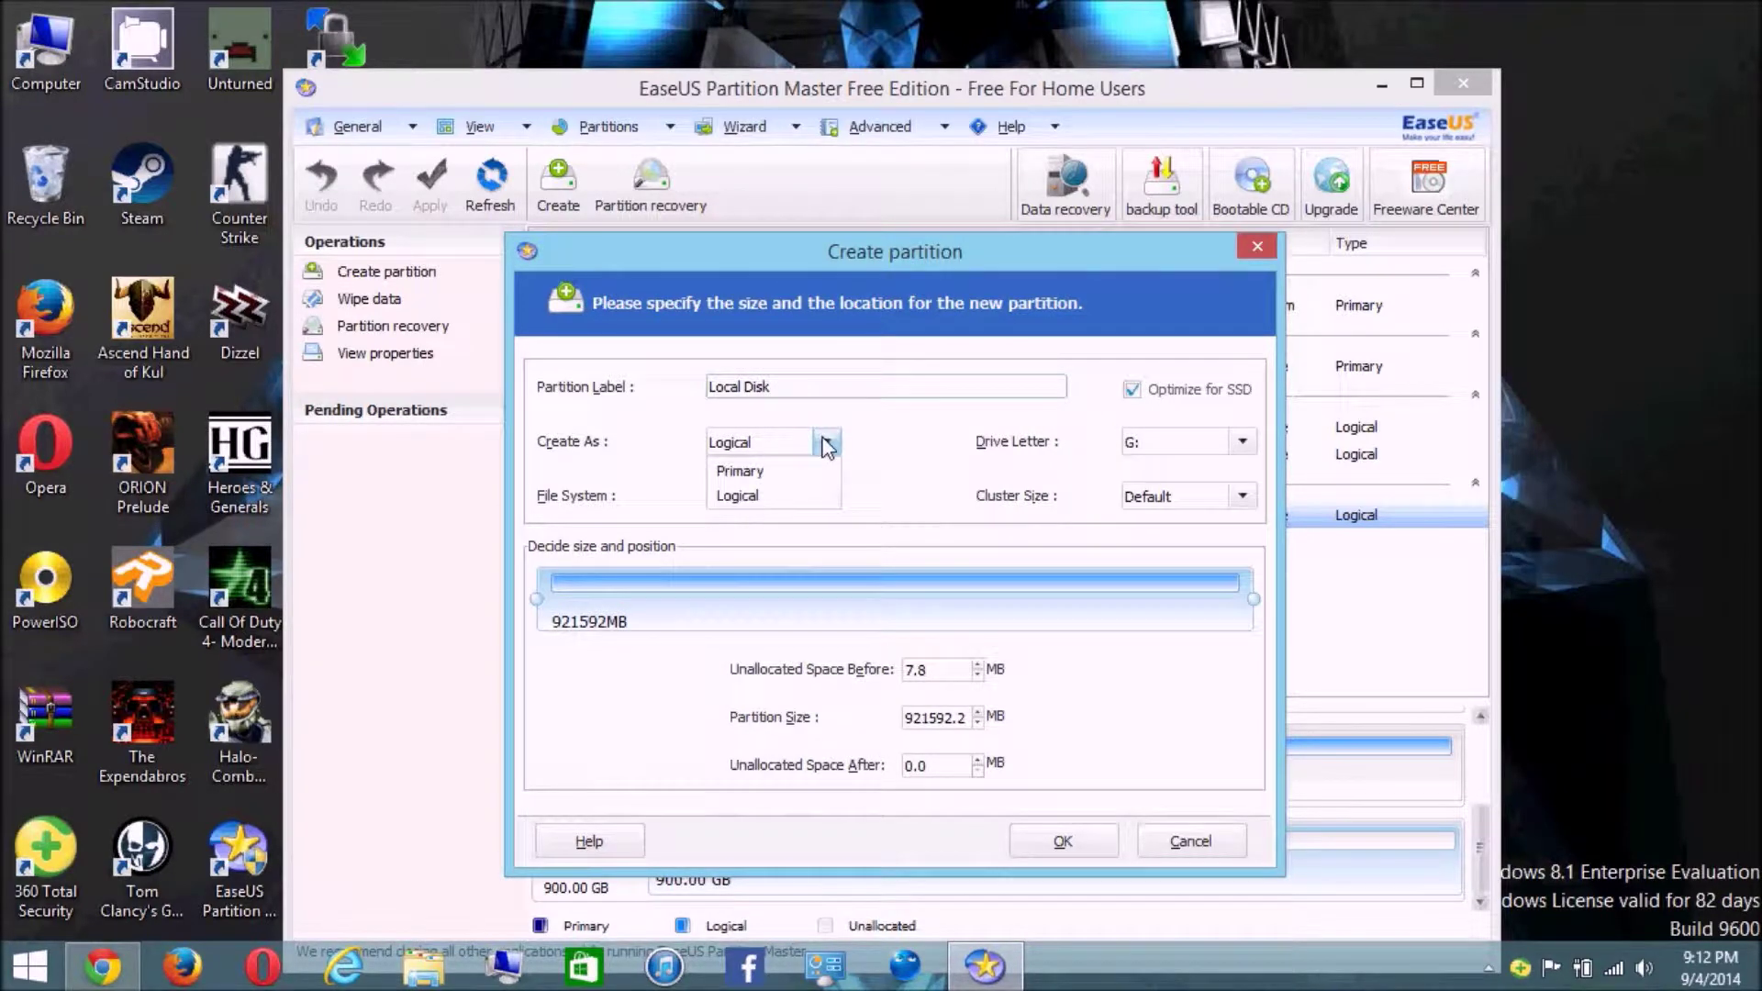
{"action": "left_click", "coordinate": [758, 474]}
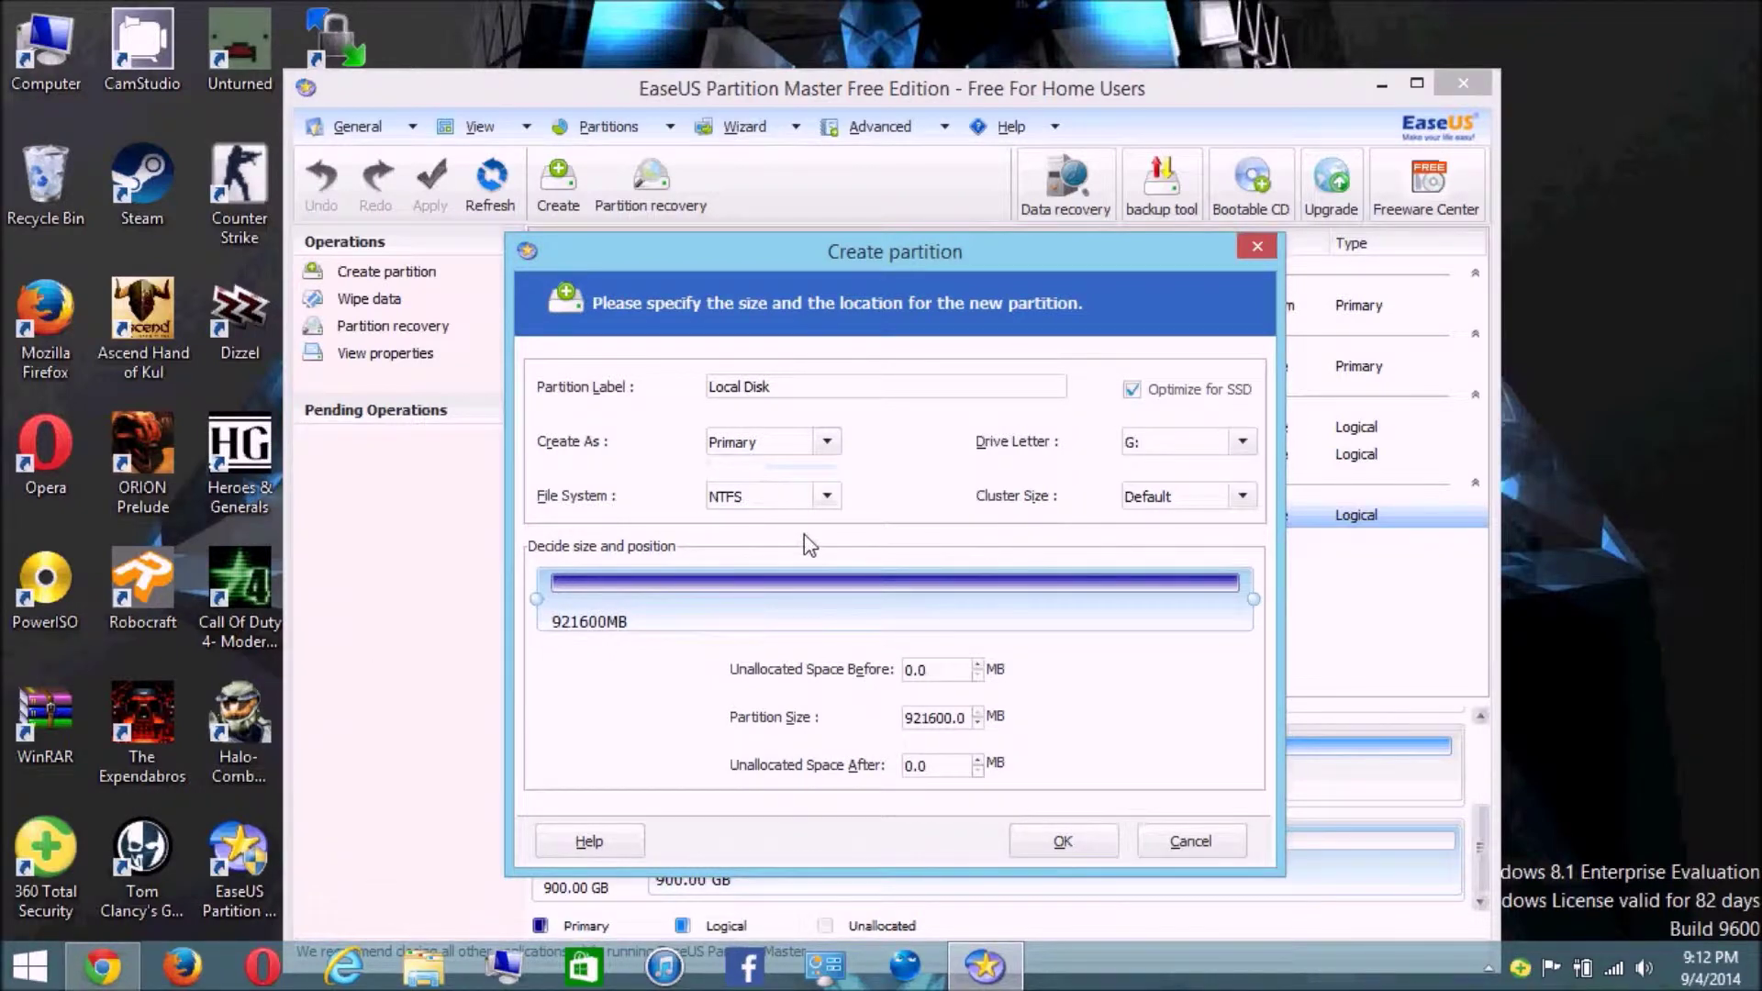
{"action": "left_click", "coordinate": [826, 496]}
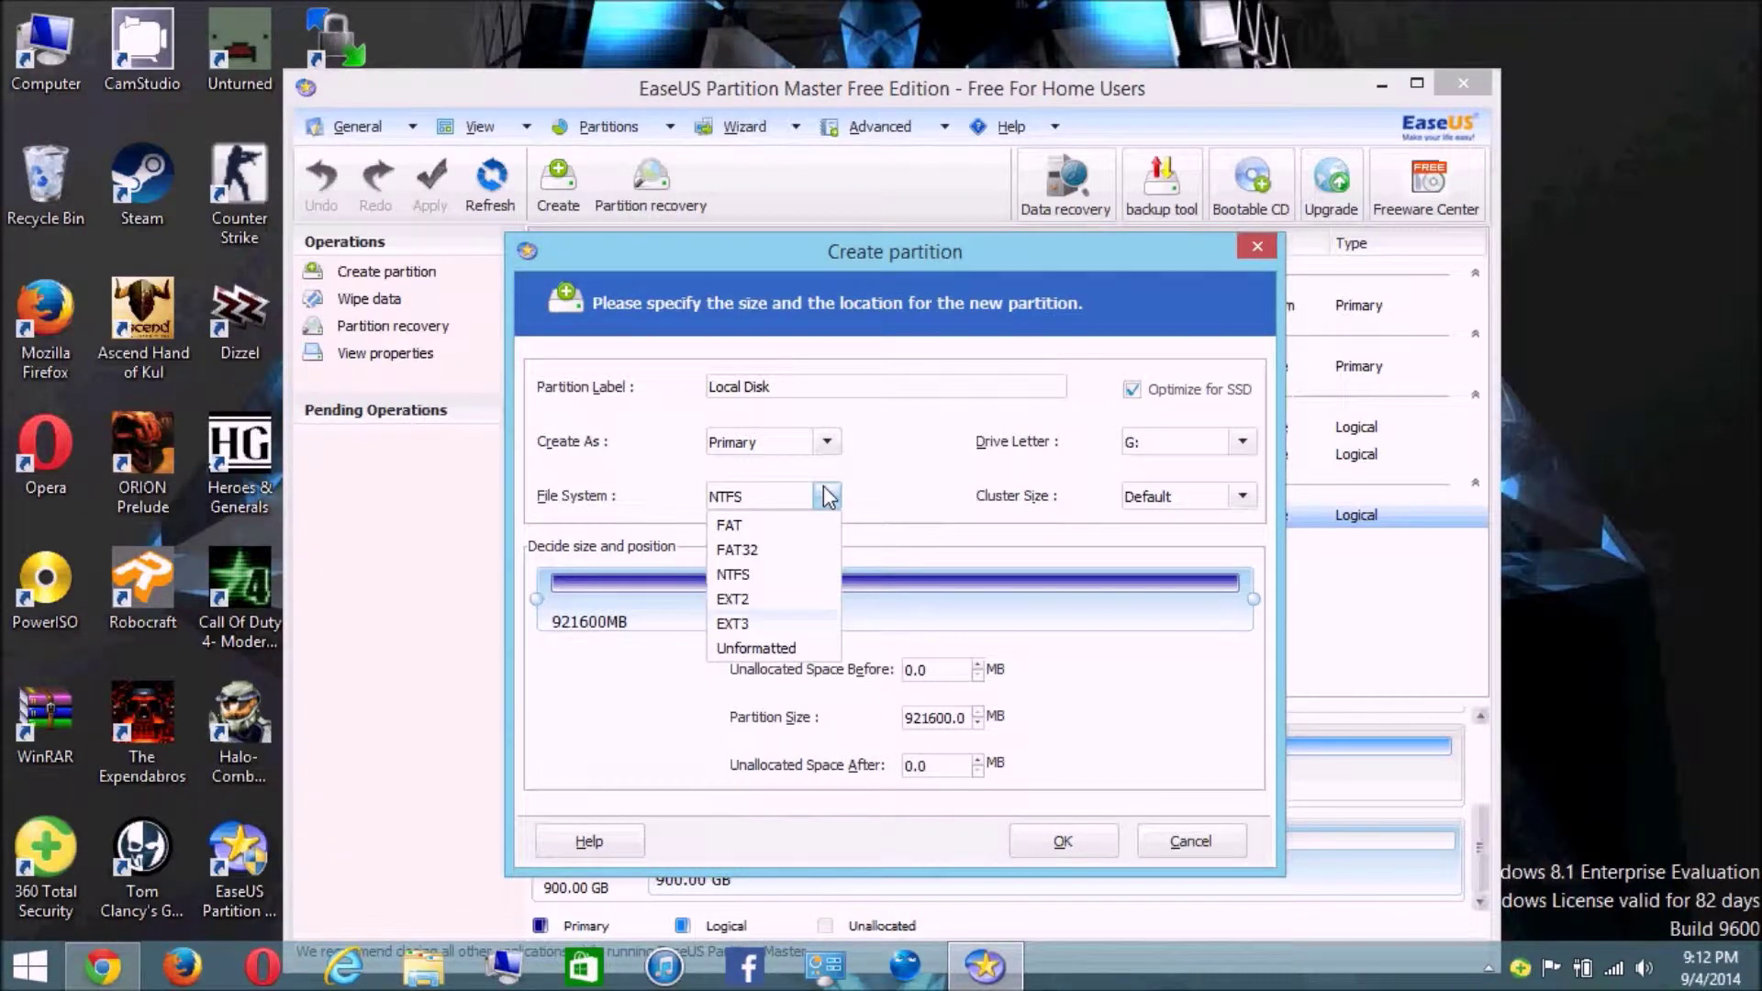
{"action": "left_click", "coordinate": [825, 496]}
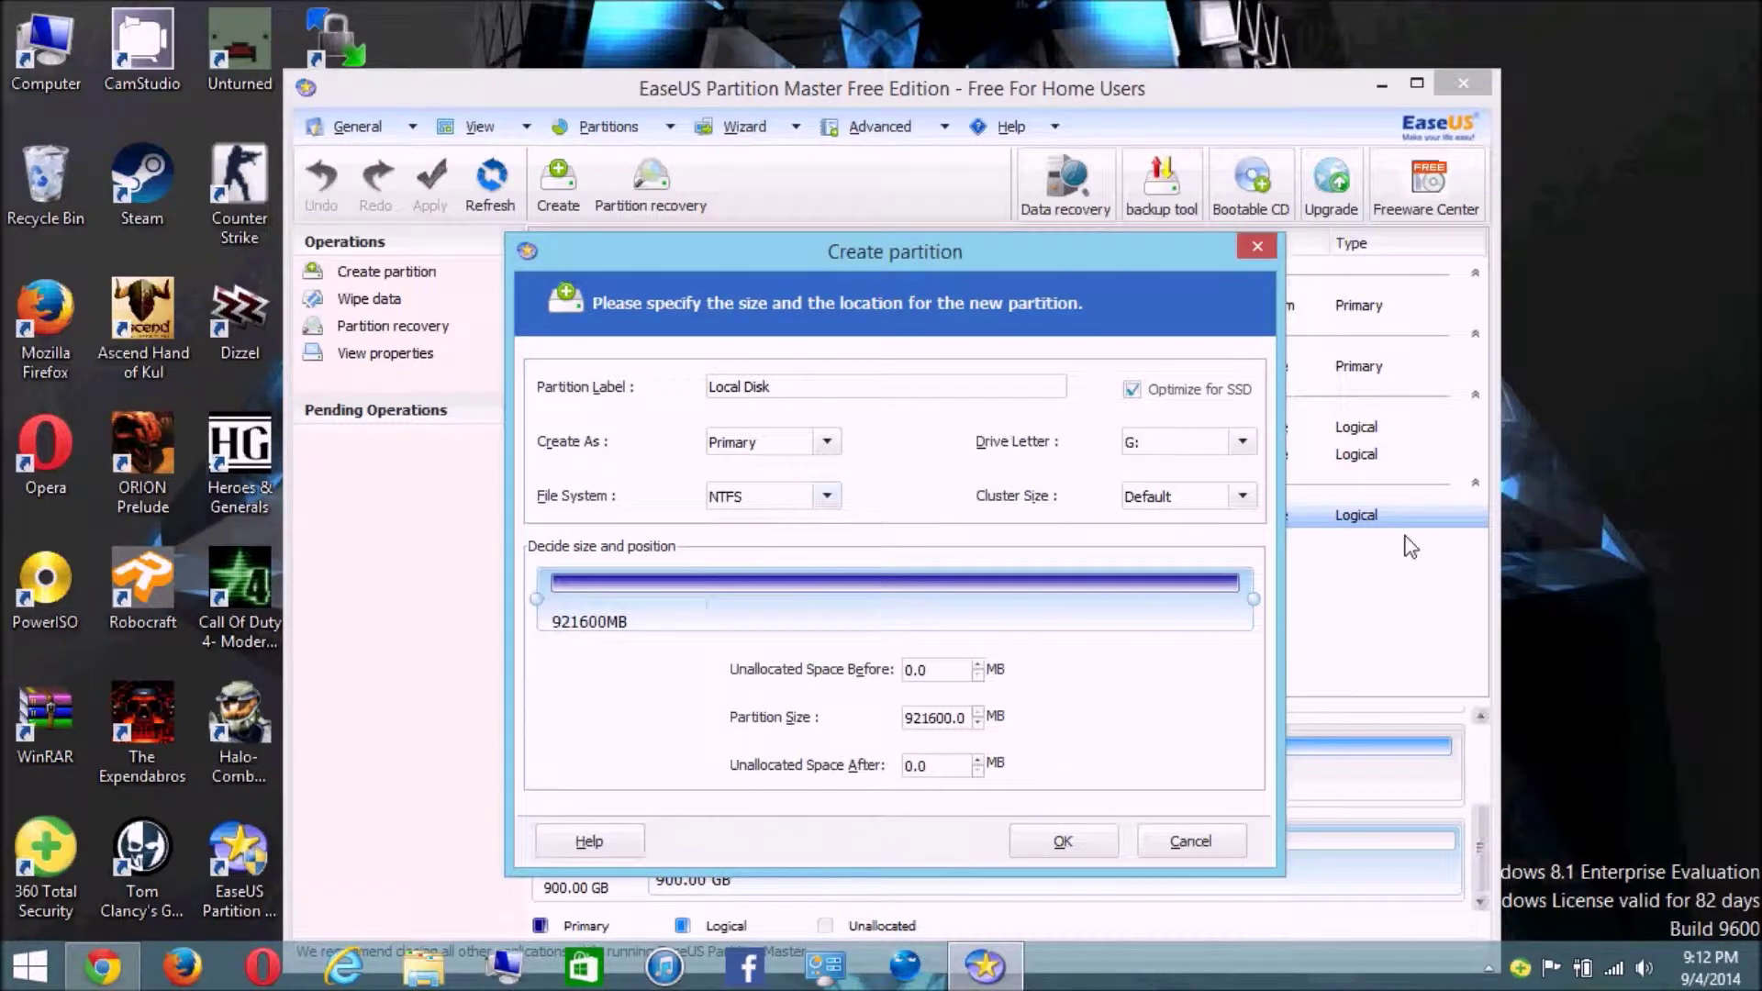
Step: Create the G: partition on Disk 4 with the default cluster size, and apply the pending operation
{"action": "left_click", "coordinate": [1242, 498]}
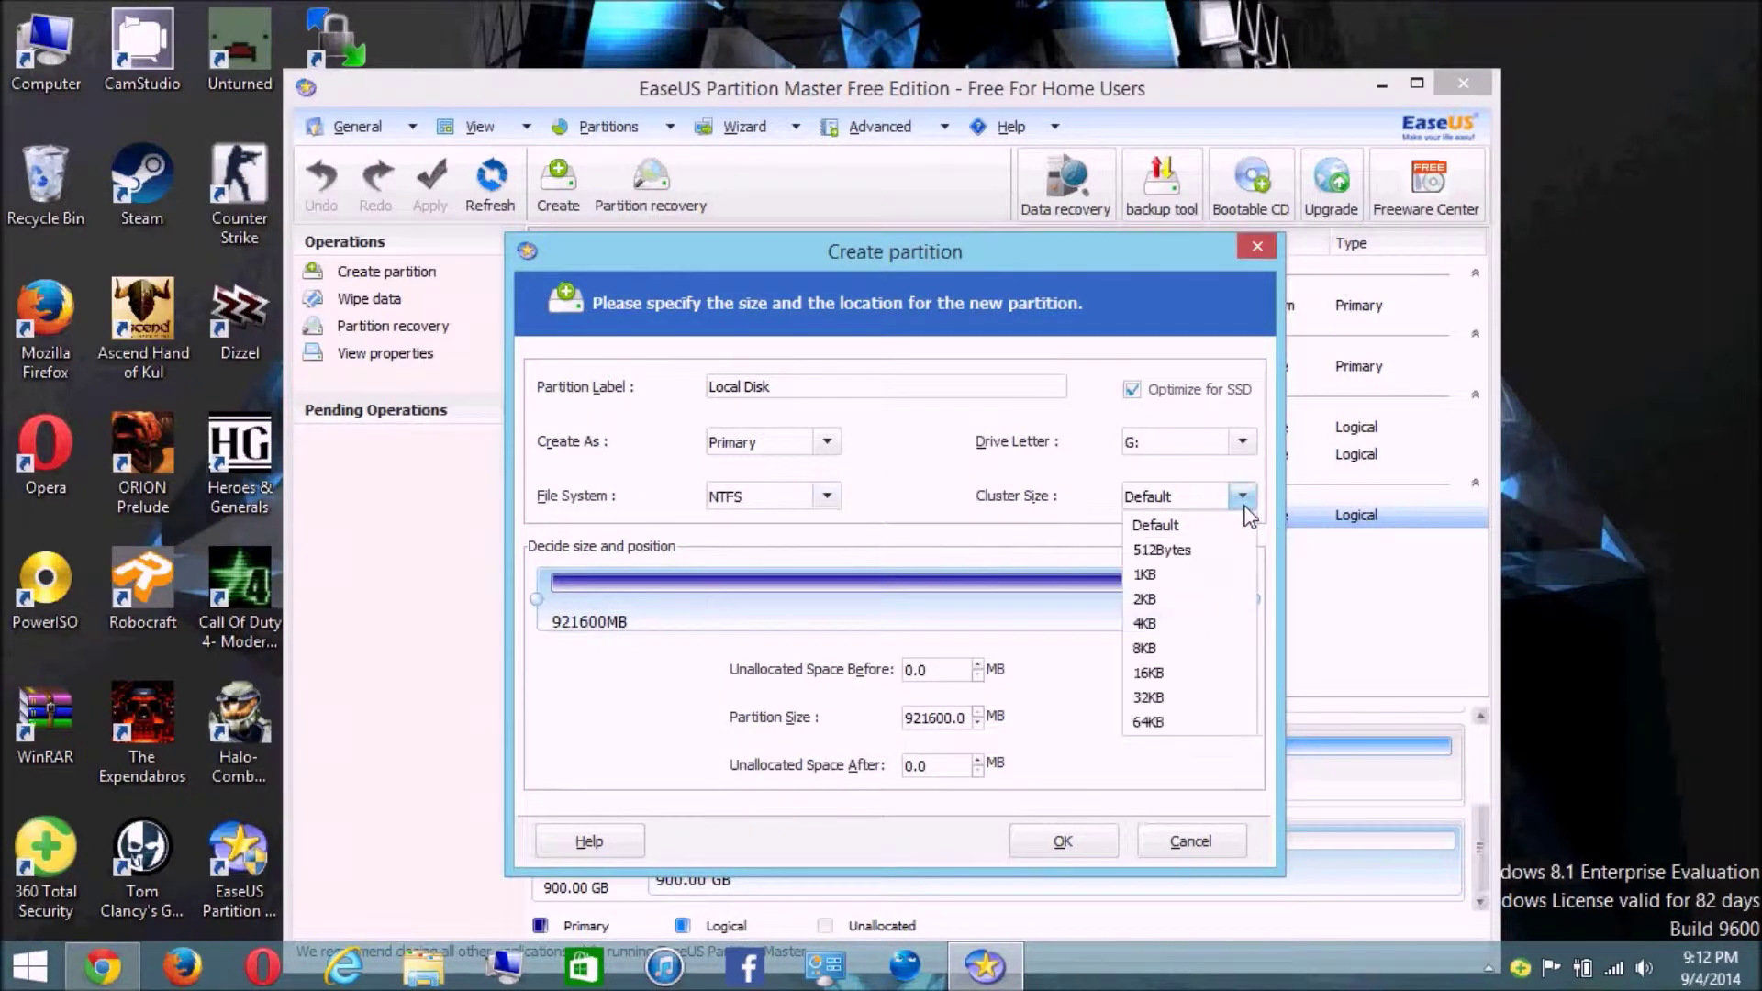
{"action": "left_click", "coordinate": [1243, 506]}
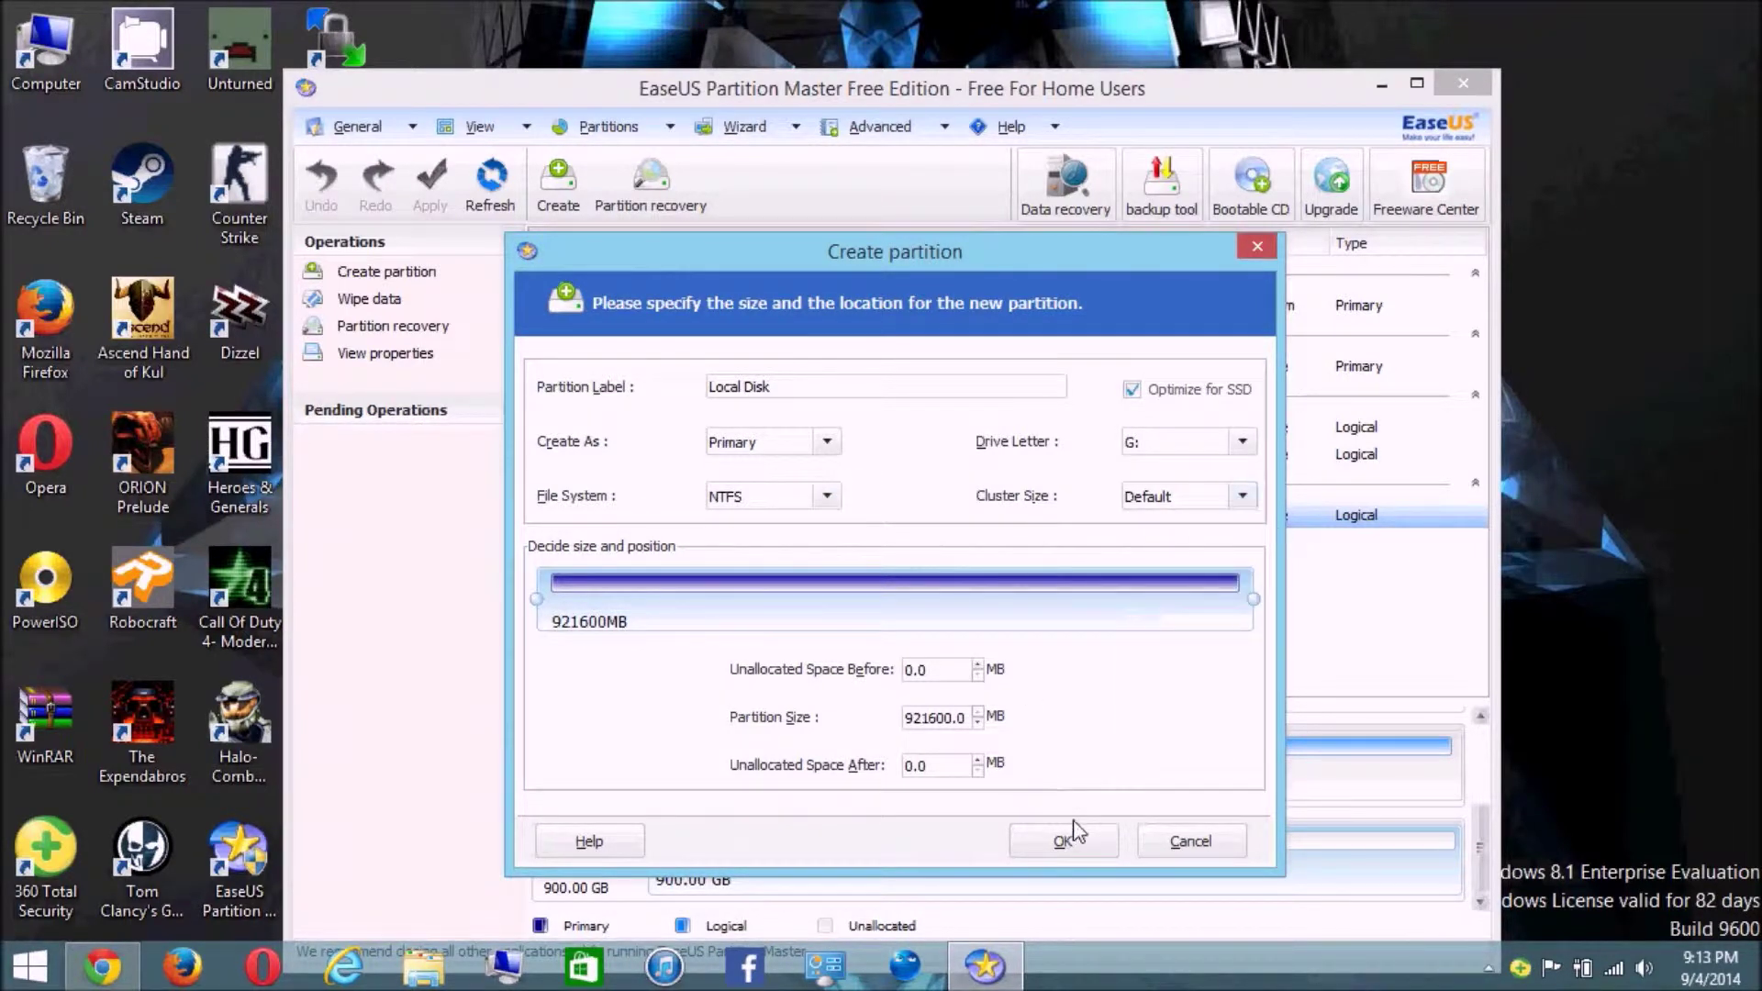
{"action": "left_click", "coordinate": [1065, 842]}
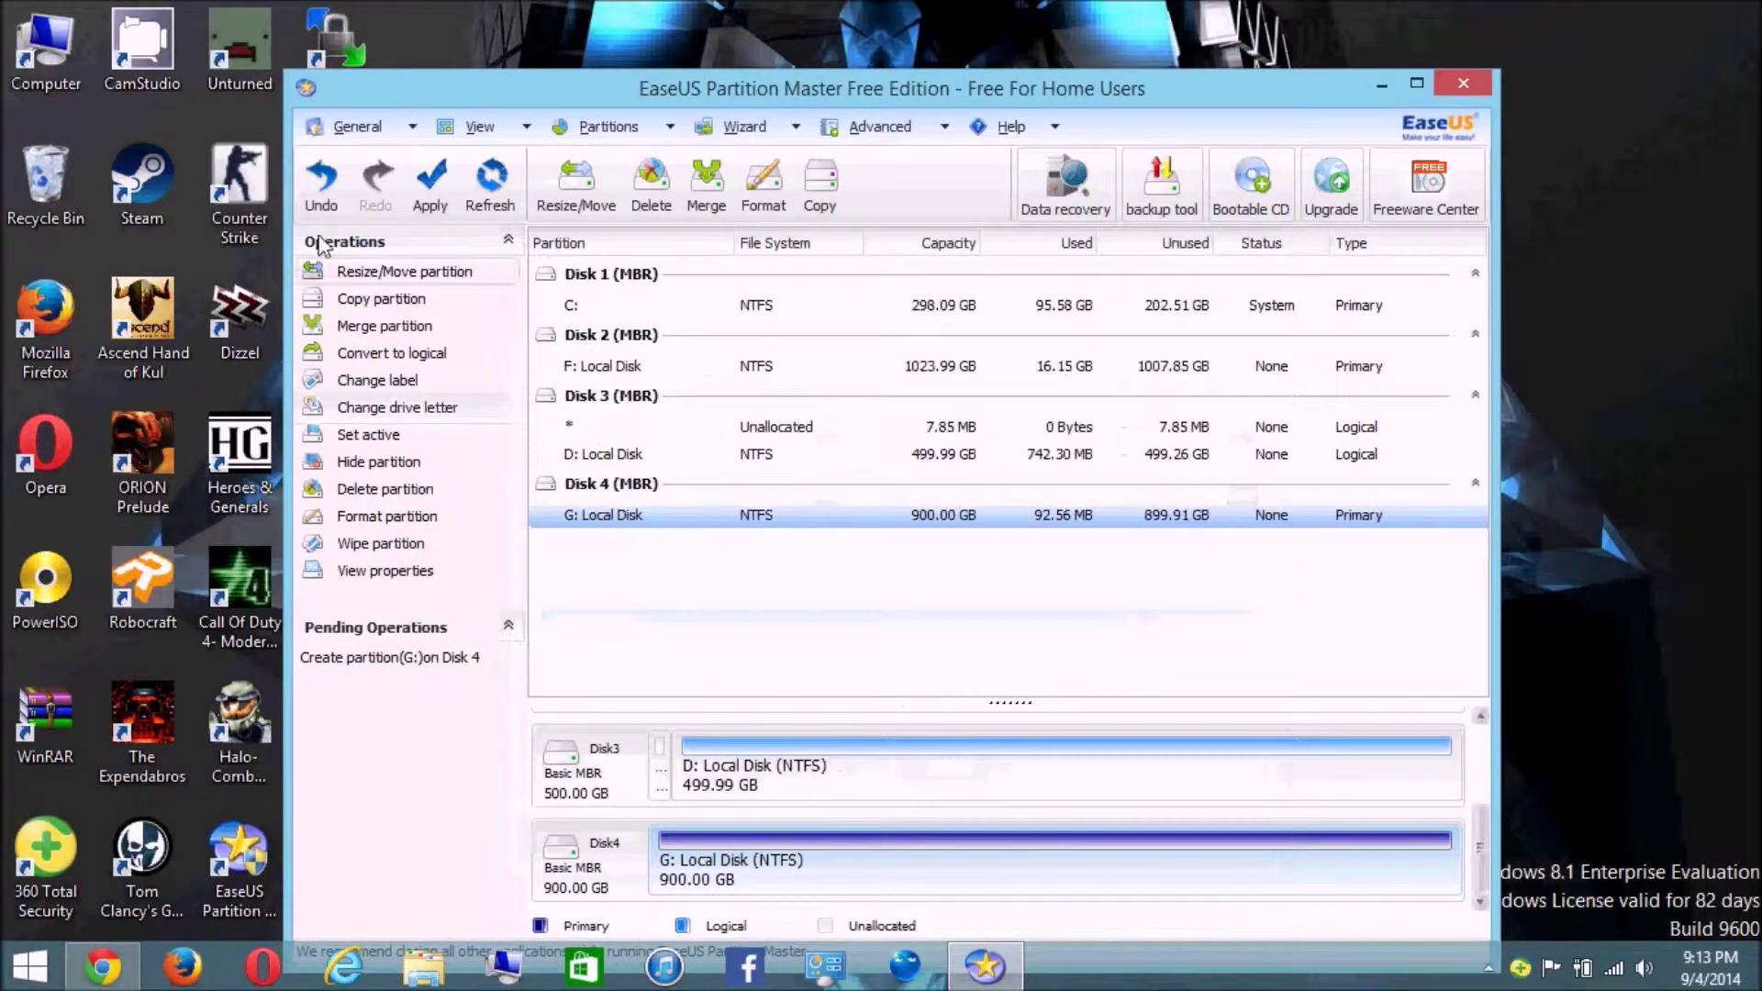
{"action": "left_click", "coordinate": [431, 184]}
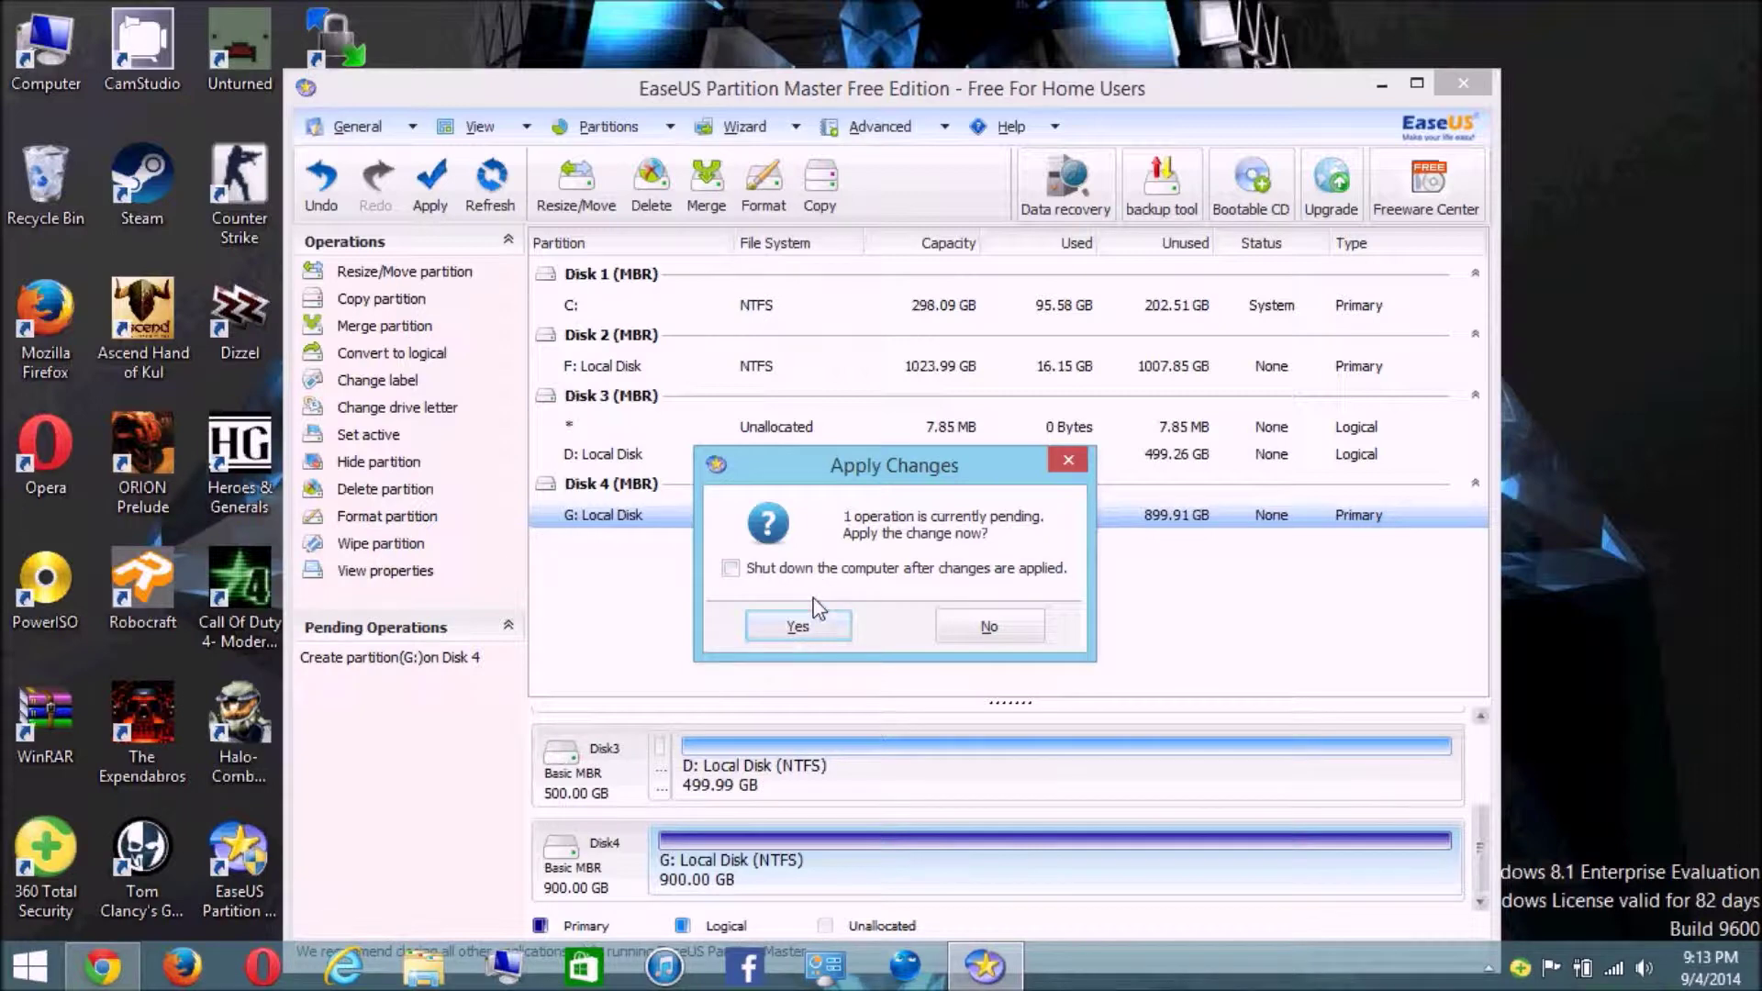
{"action": "left_click", "coordinate": [808, 628]}
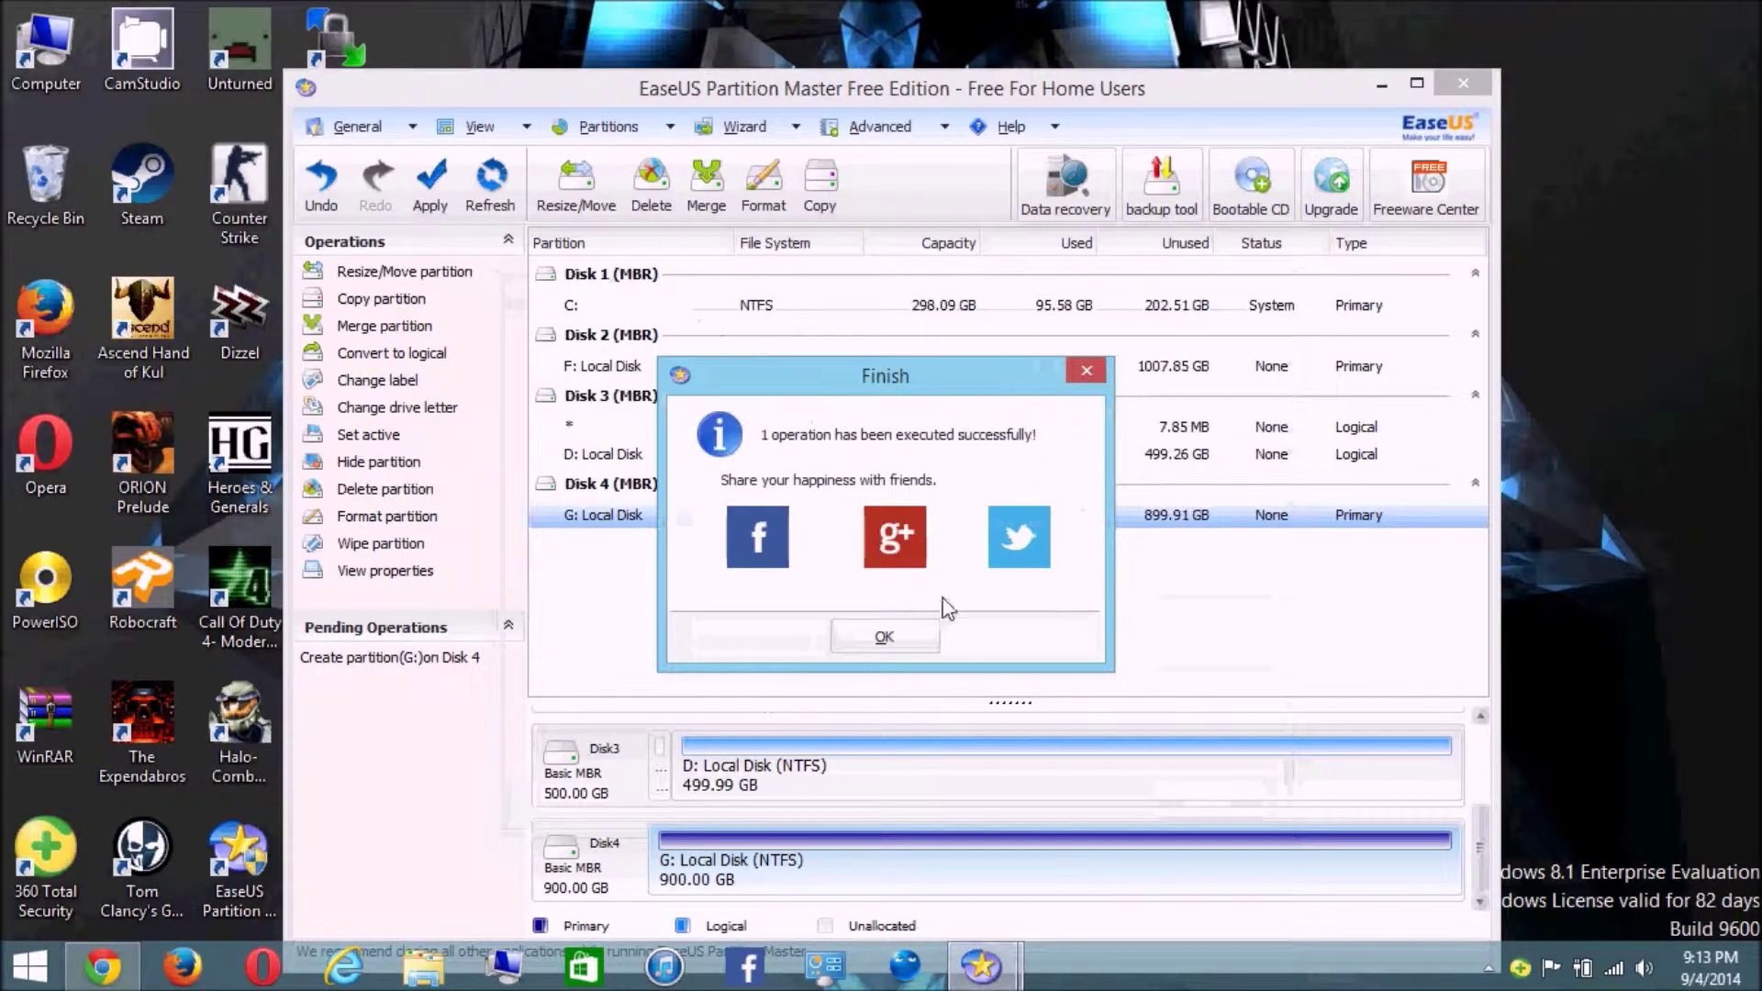
{"action": "left_click", "coordinate": [892, 640]}
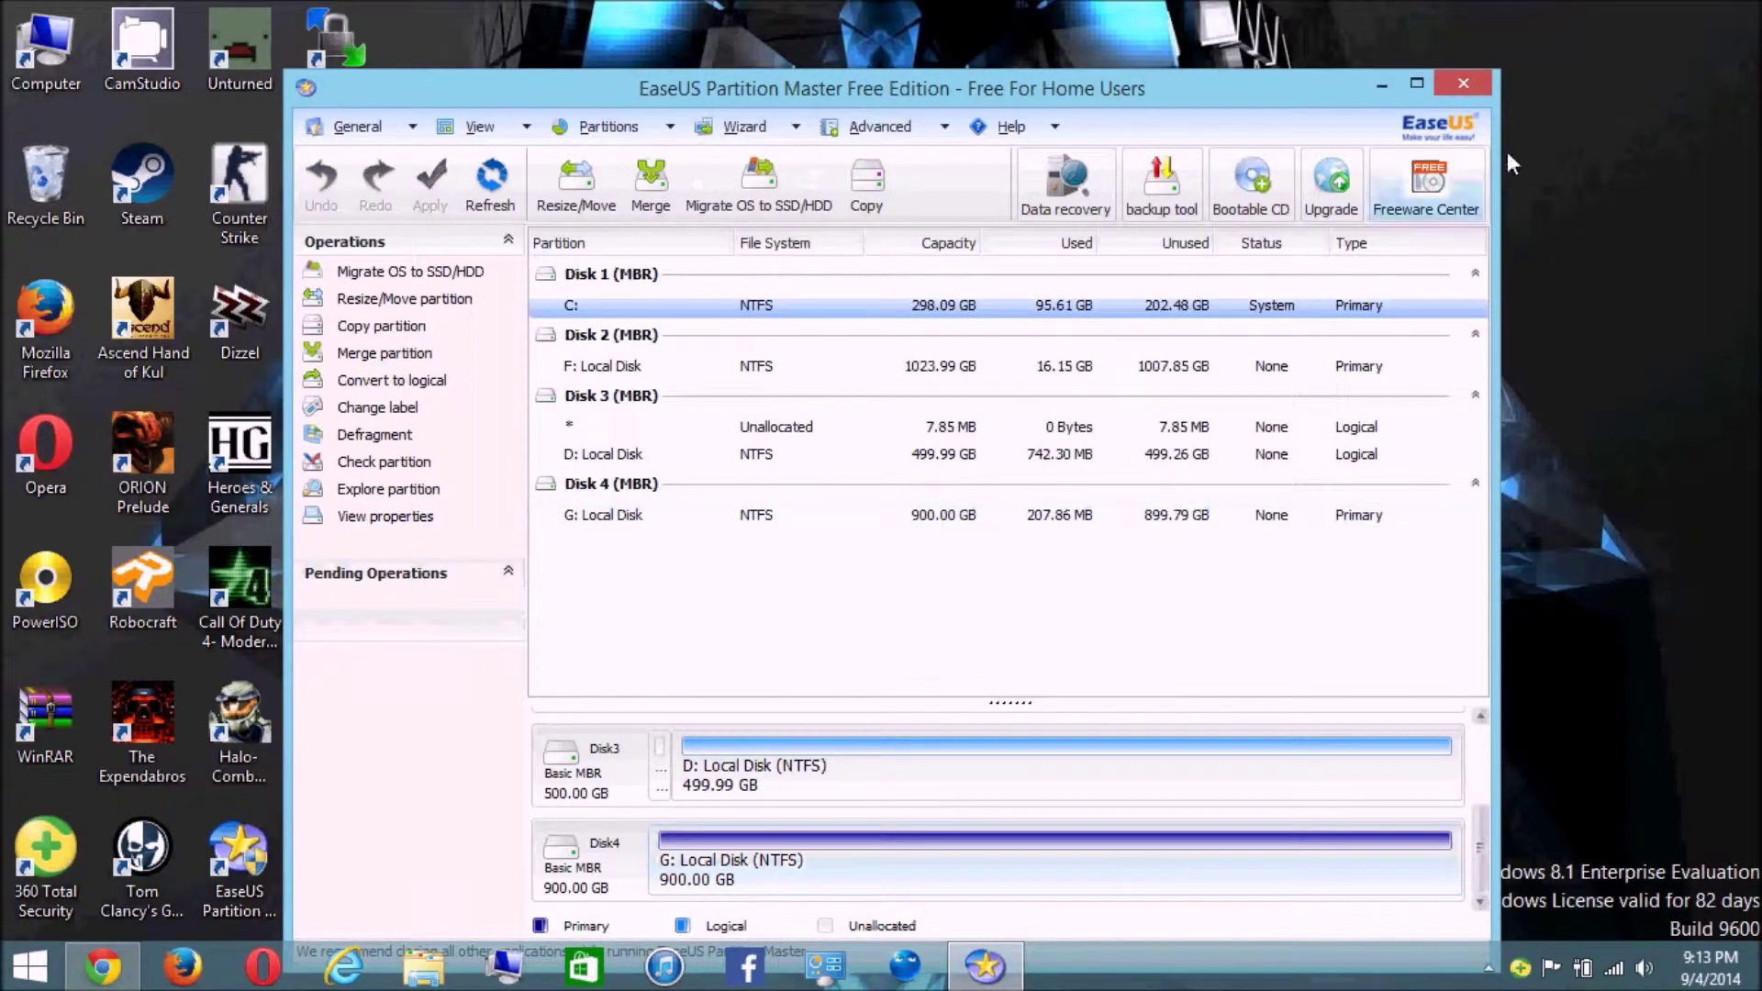
Step: Close the partition manager and check the computer's drives in This PC for the new Local Disk (G:)
{"action": "left_click", "coordinate": [1461, 87]}
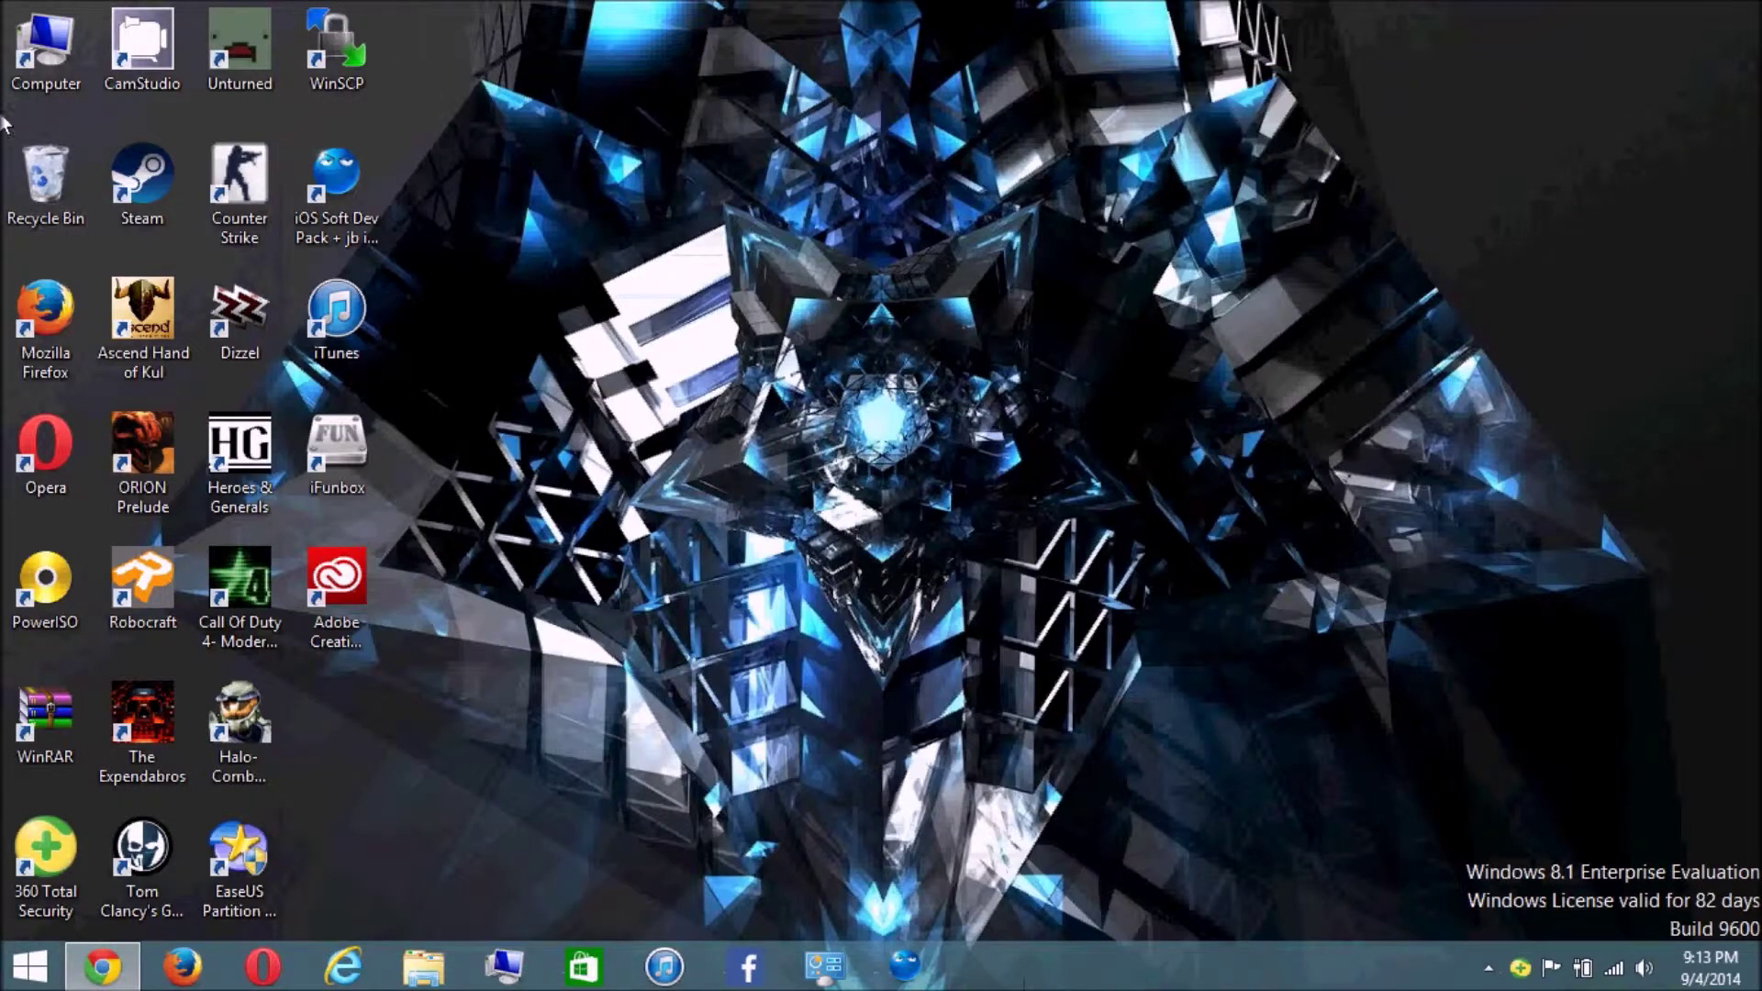
{"action": "double_click", "coordinate": [44, 47]}
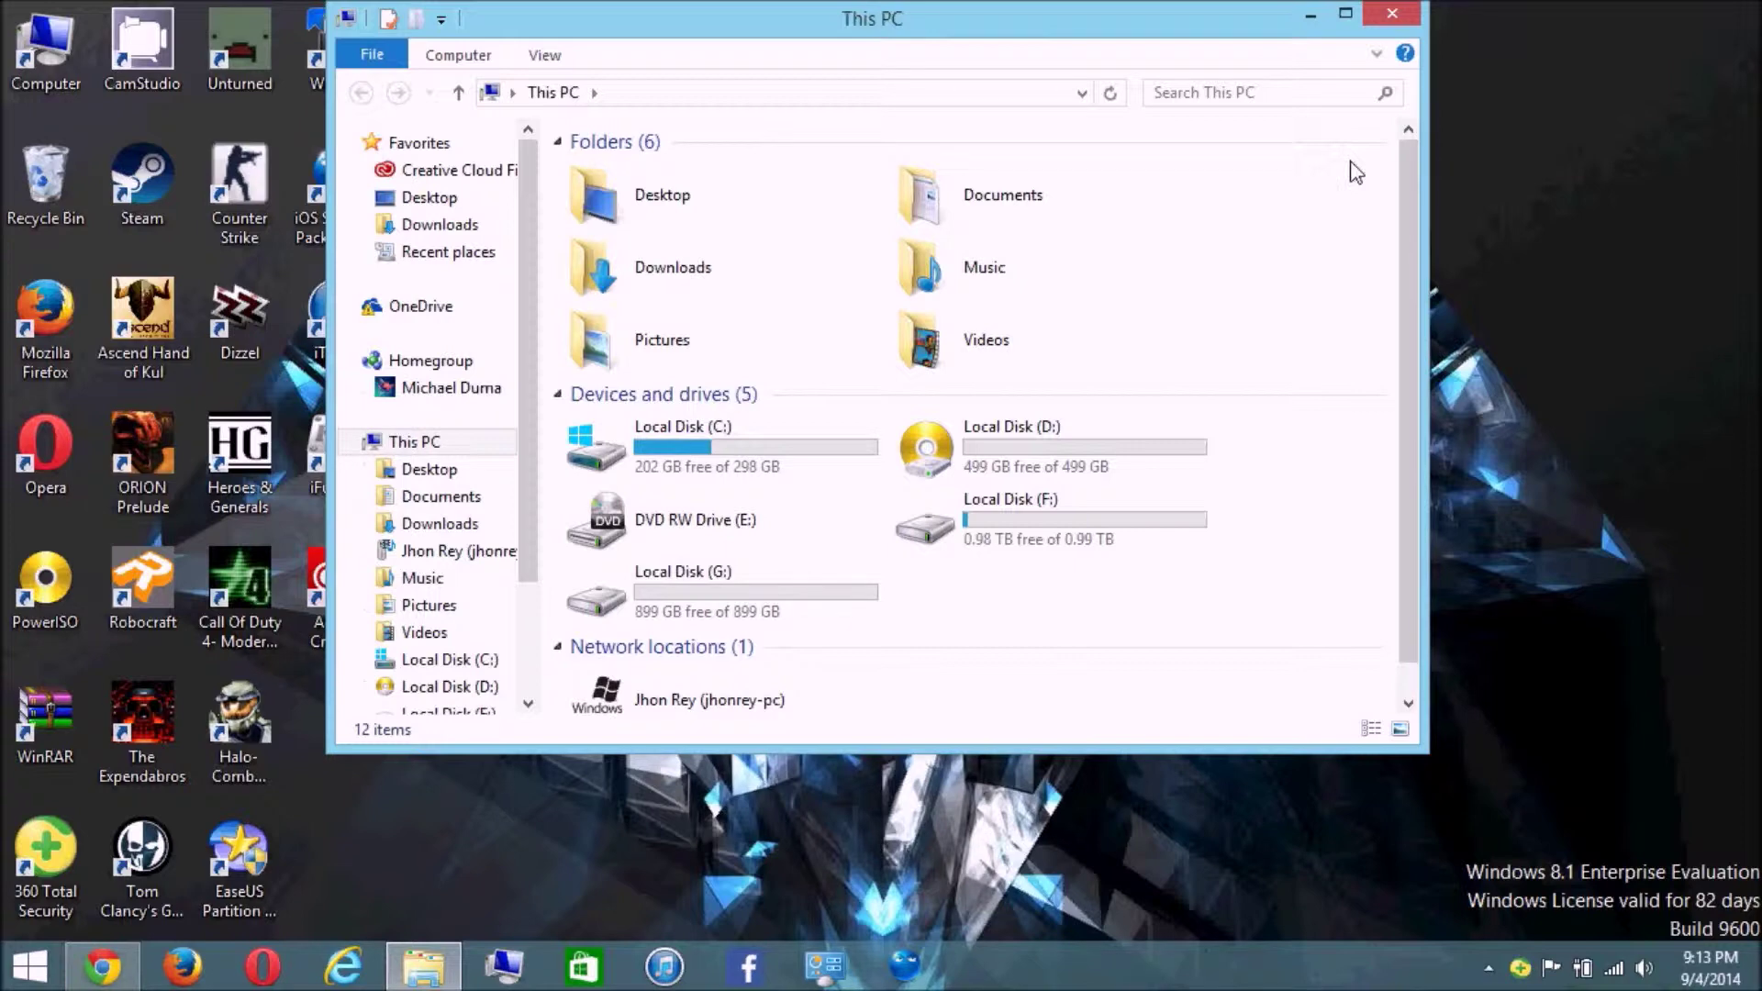
{"action": "left_click", "coordinate": [1390, 20]}
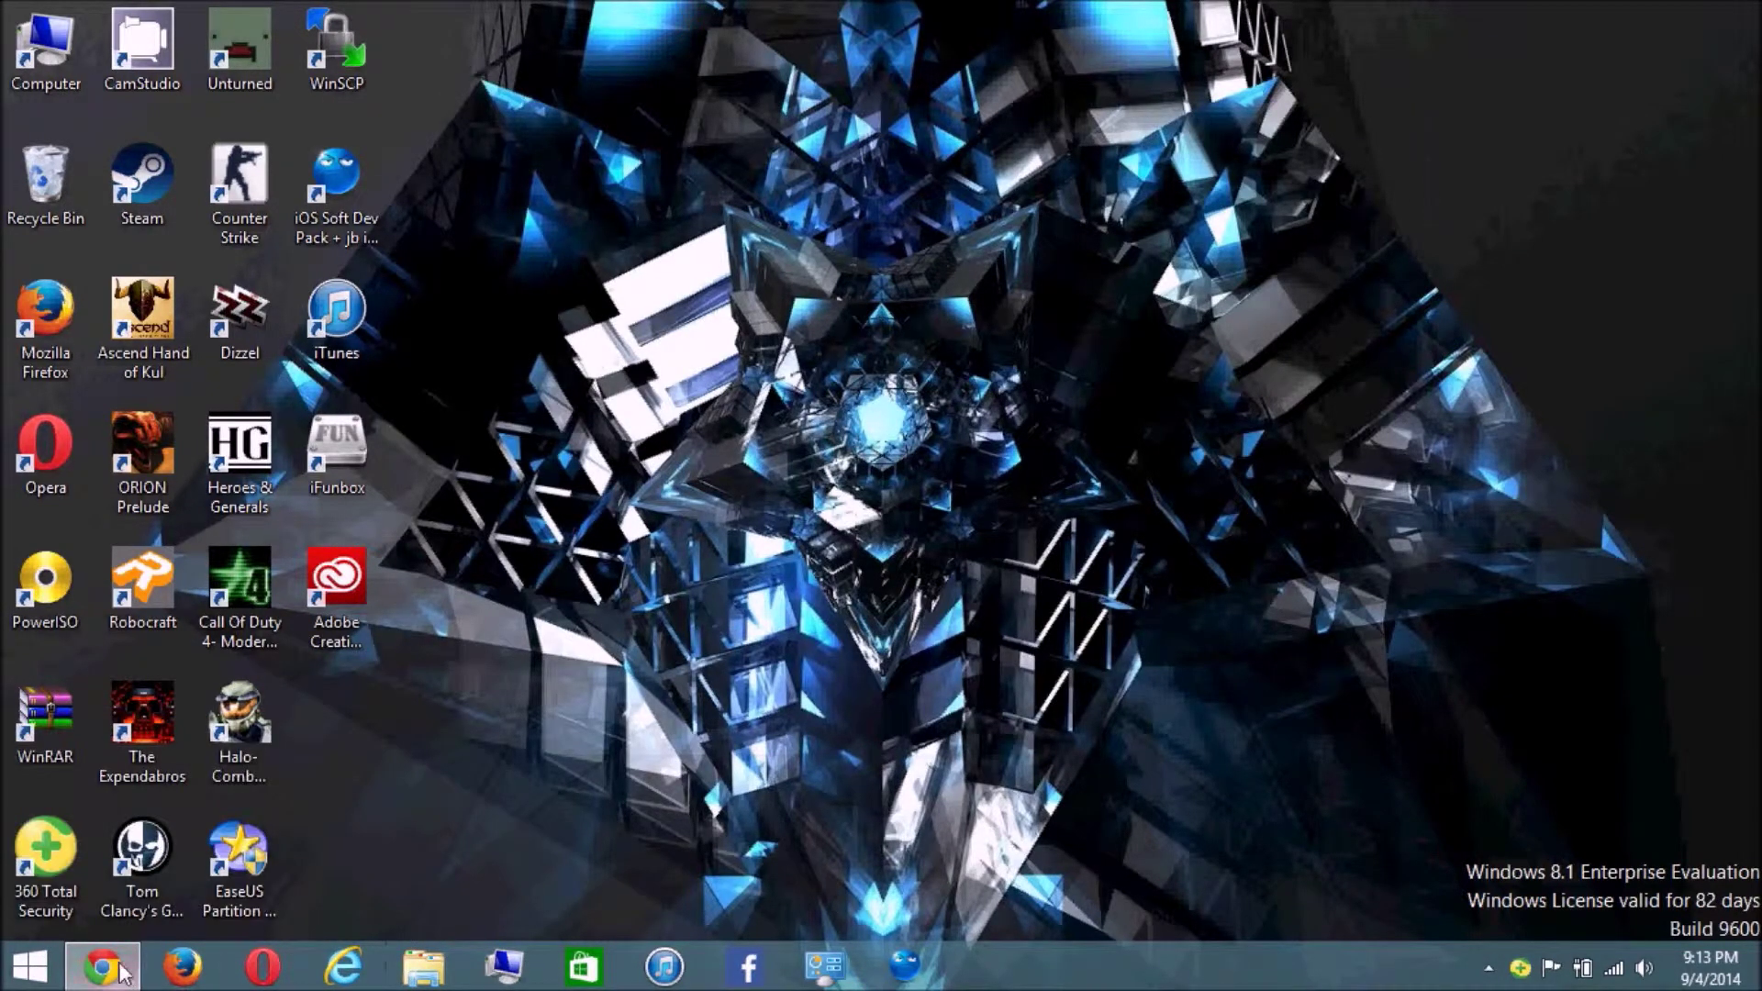
Step: Switch to Chrome and examine the Windows 8.1 Enterprise evaluation entry on the TechNet Evaluation Center page
{"action": "left_click", "coordinate": [130, 934]}
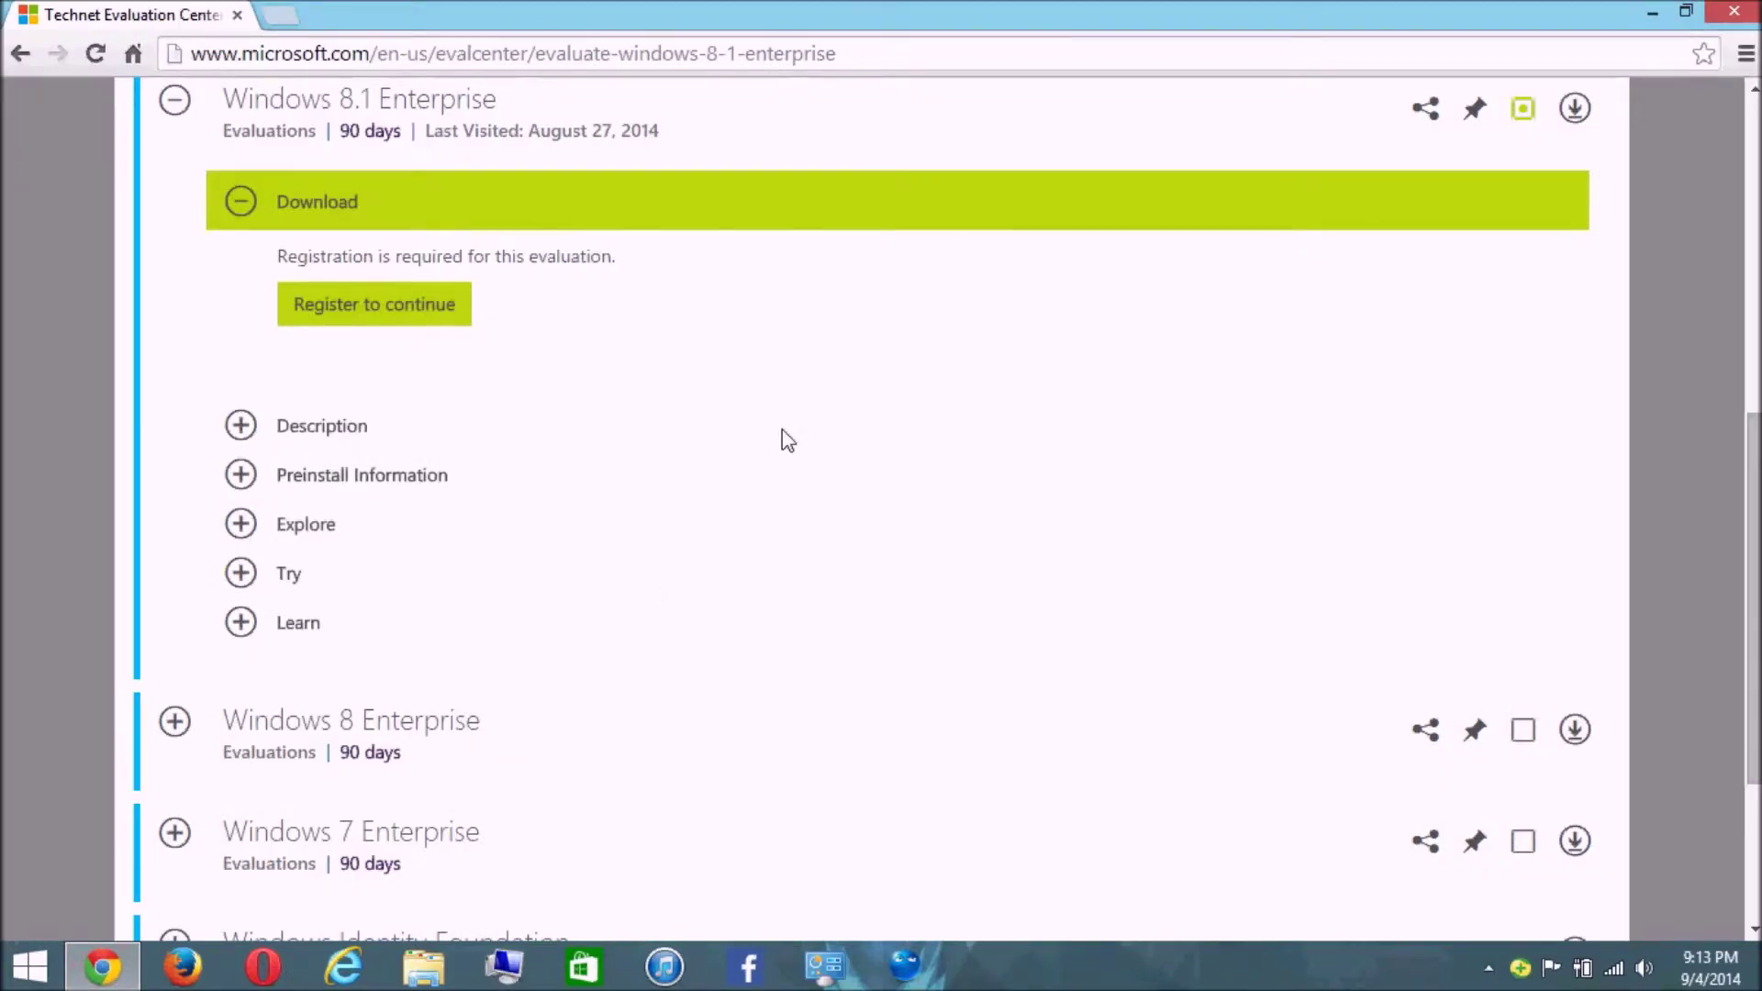
{"action": "scroll", "coordinate": [657, 542], "scroll_direction": "up", "scroll_amount": 8}
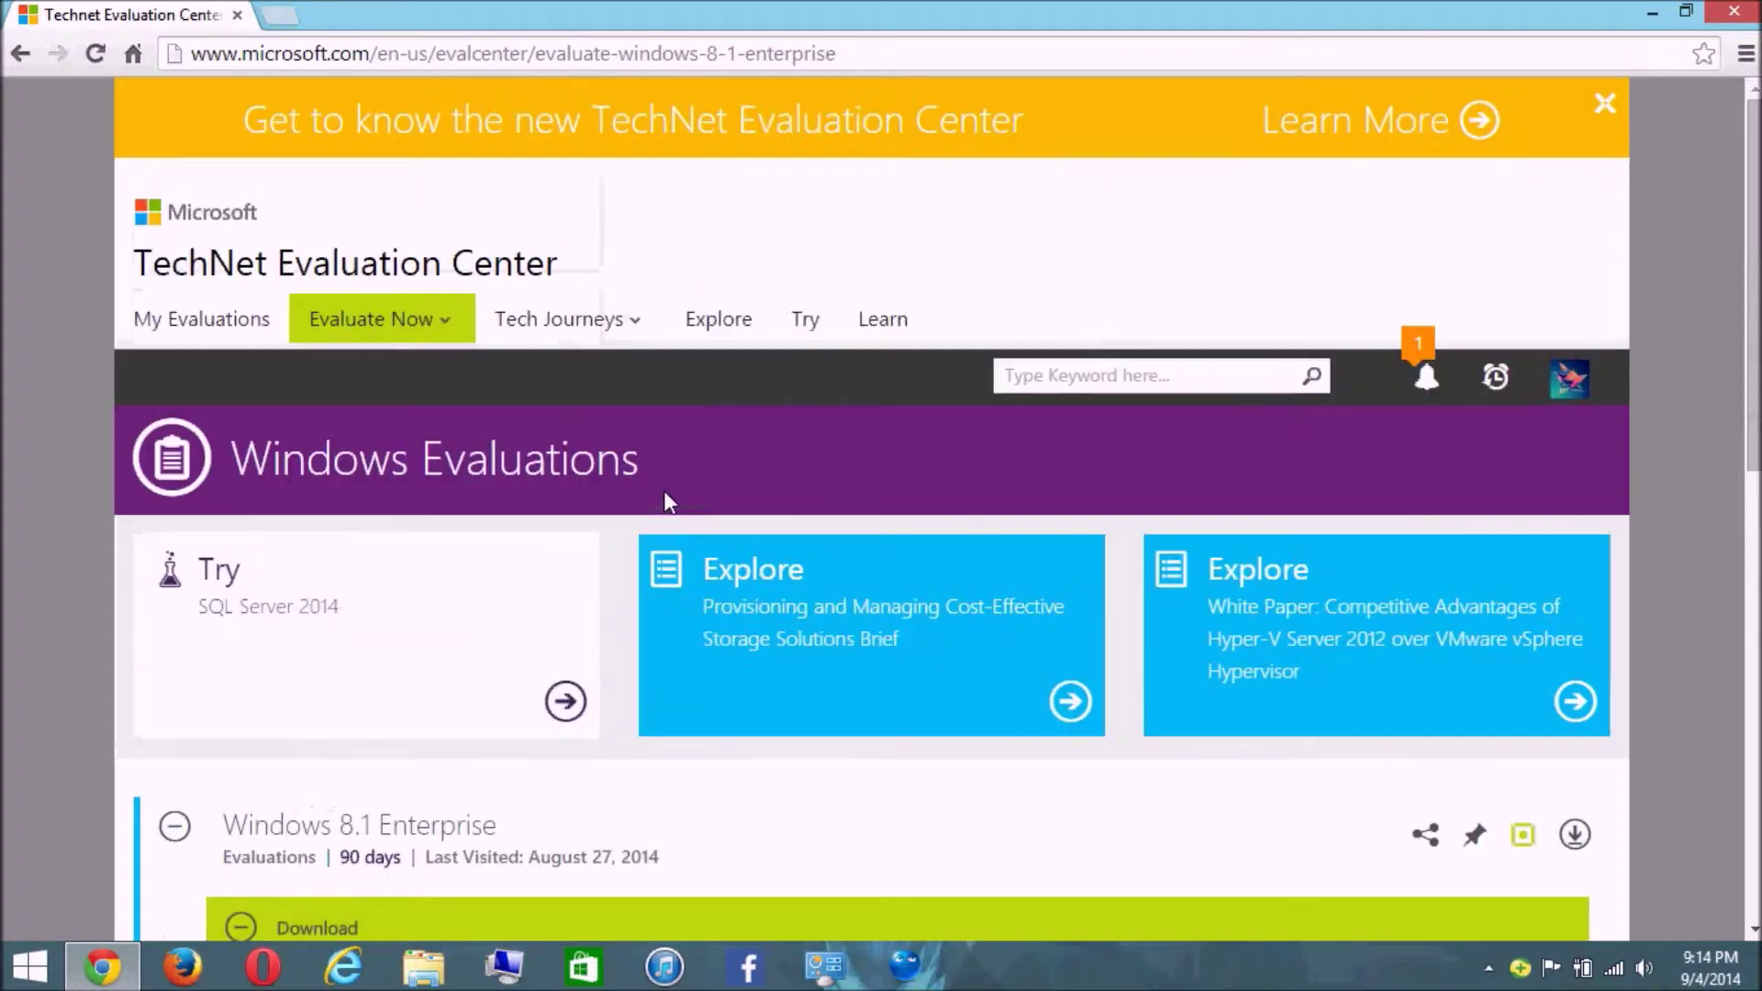
{"action": "scroll", "coordinate": [660, 512], "scroll_direction": "down", "scroll_amount": 3}
{"action": "scroll", "coordinate": [657, 528], "scroll_direction": "up", "scroll_amount": 2}
{"action": "scroll", "coordinate": [653, 524], "scroll_direction": "down", "scroll_amount": 5}
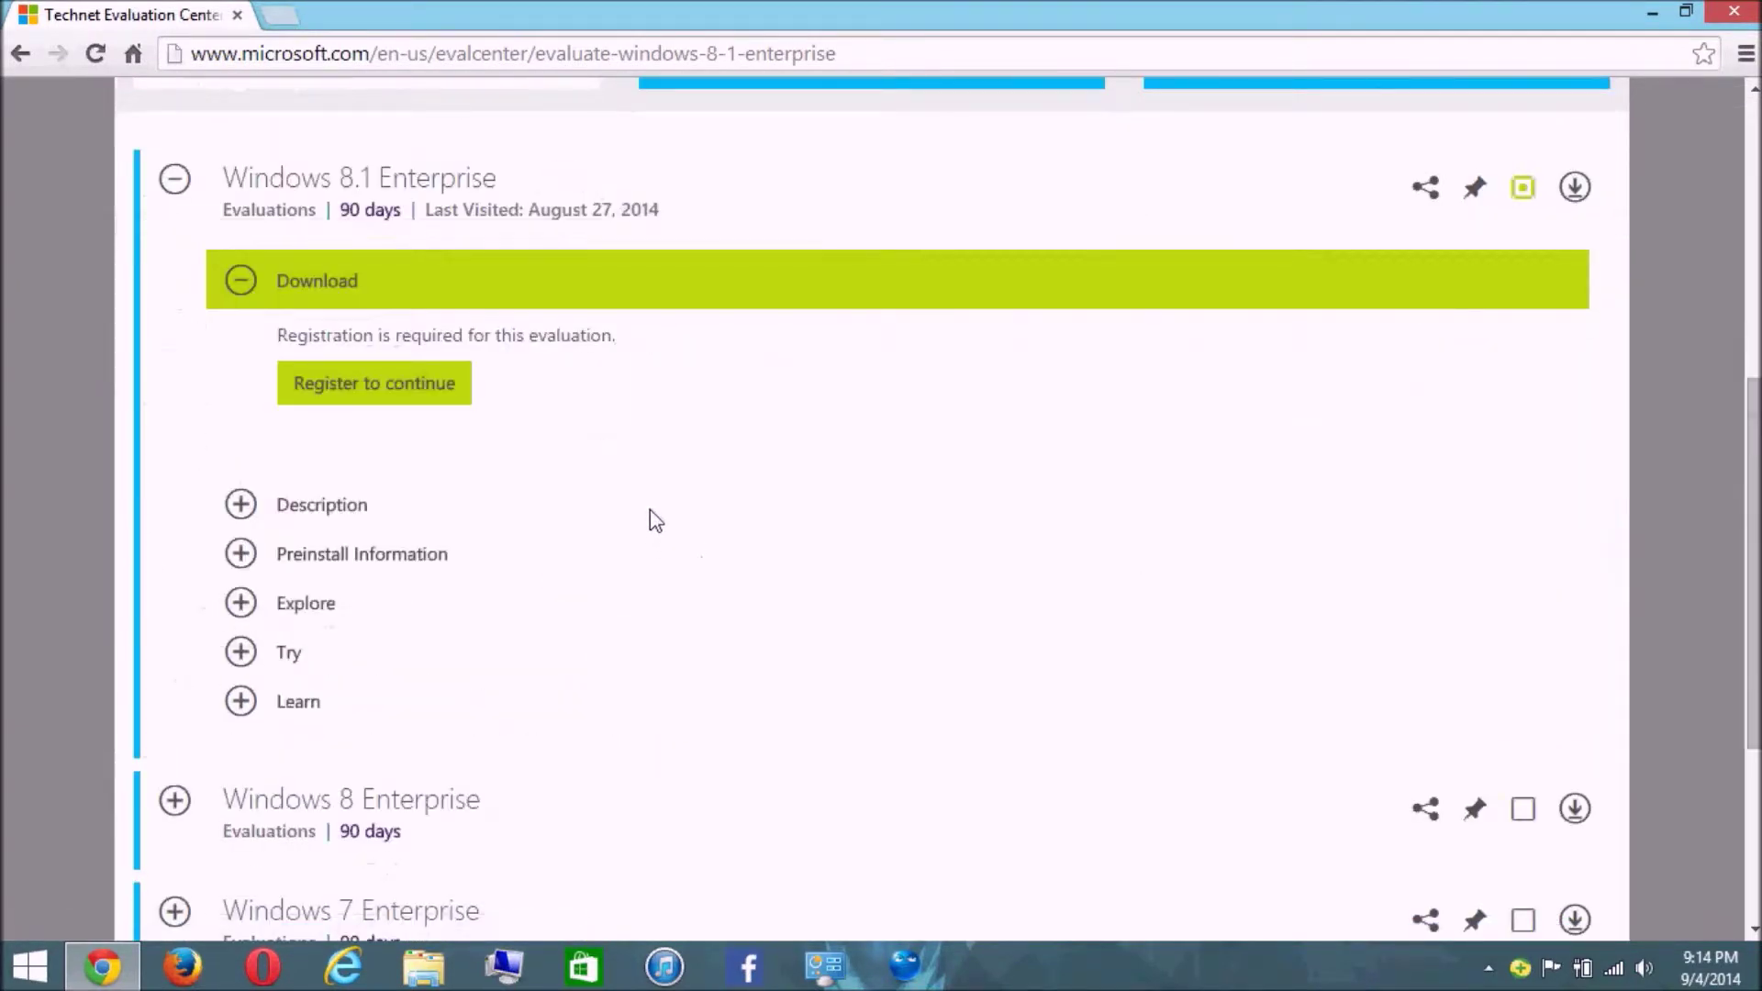
{"action": "scroll", "coordinate": [524, 482], "scroll_direction": "up", "scroll_amount": 4}
{"action": "scroll", "coordinate": [527, 484], "scroll_direction": "up", "scroll_amount": 3}
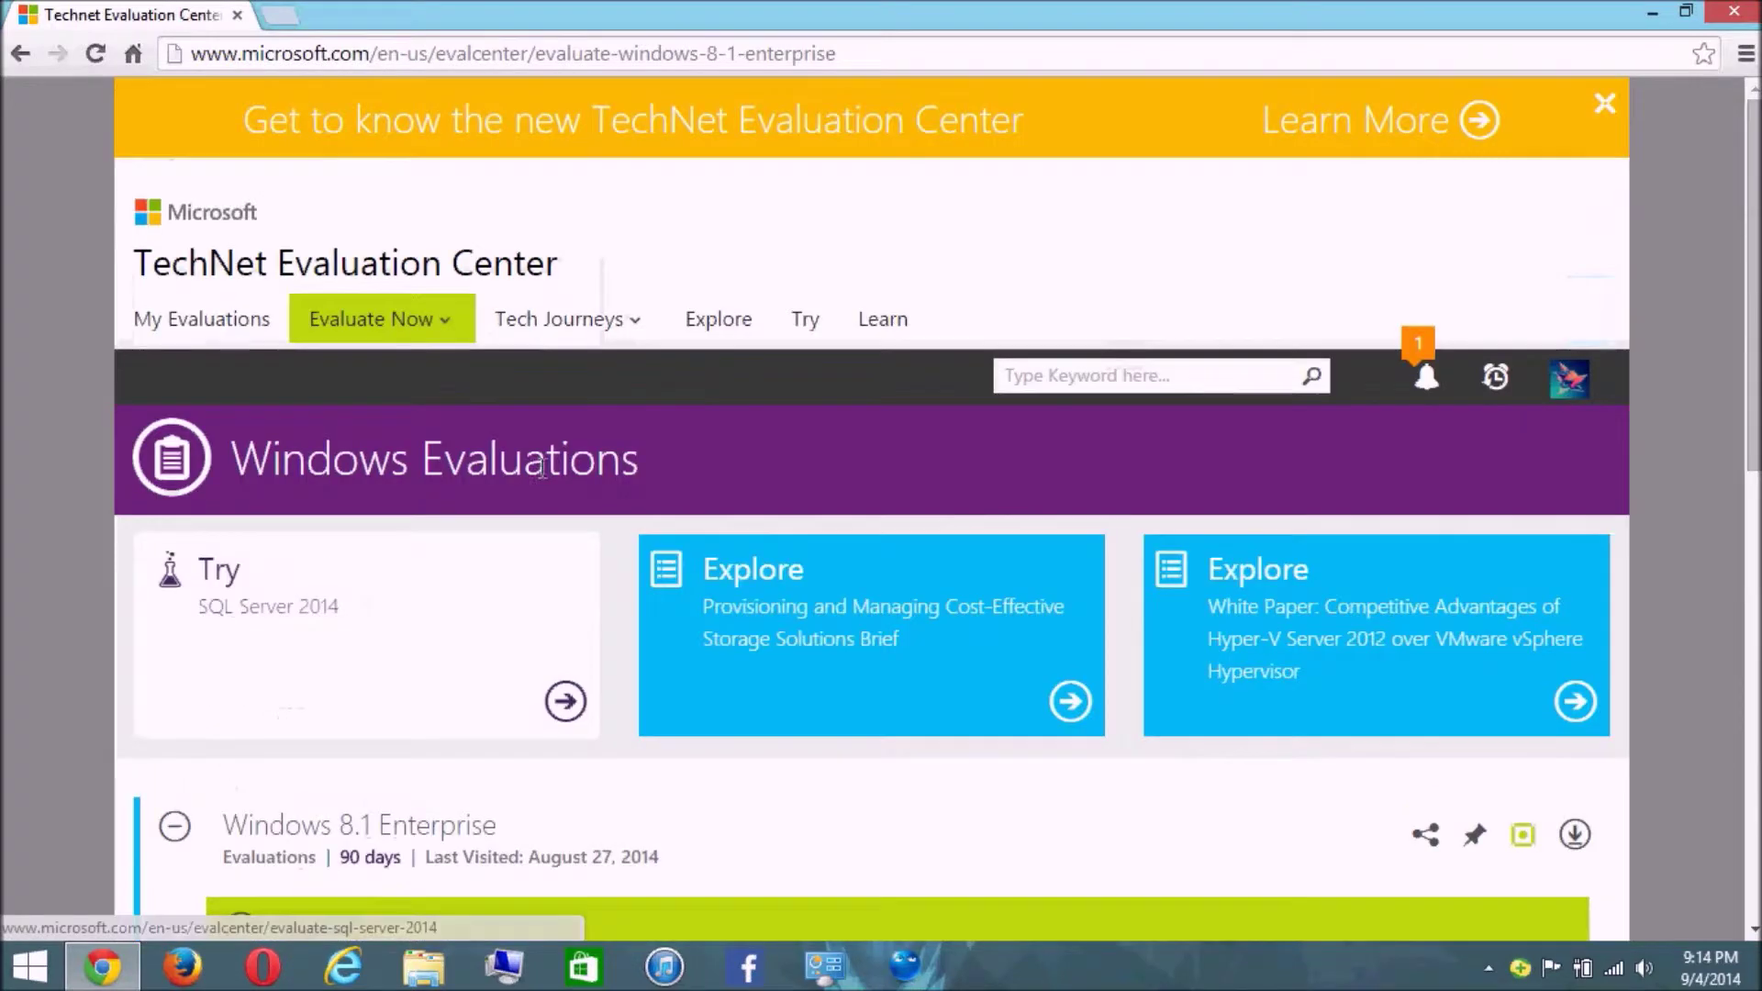
{"action": "scroll", "coordinate": [455, 569], "scroll_direction": "down", "scroll_amount": 5}
{"action": "scroll", "coordinate": [456, 574], "scroll_direction": "up", "scroll_amount": 5}
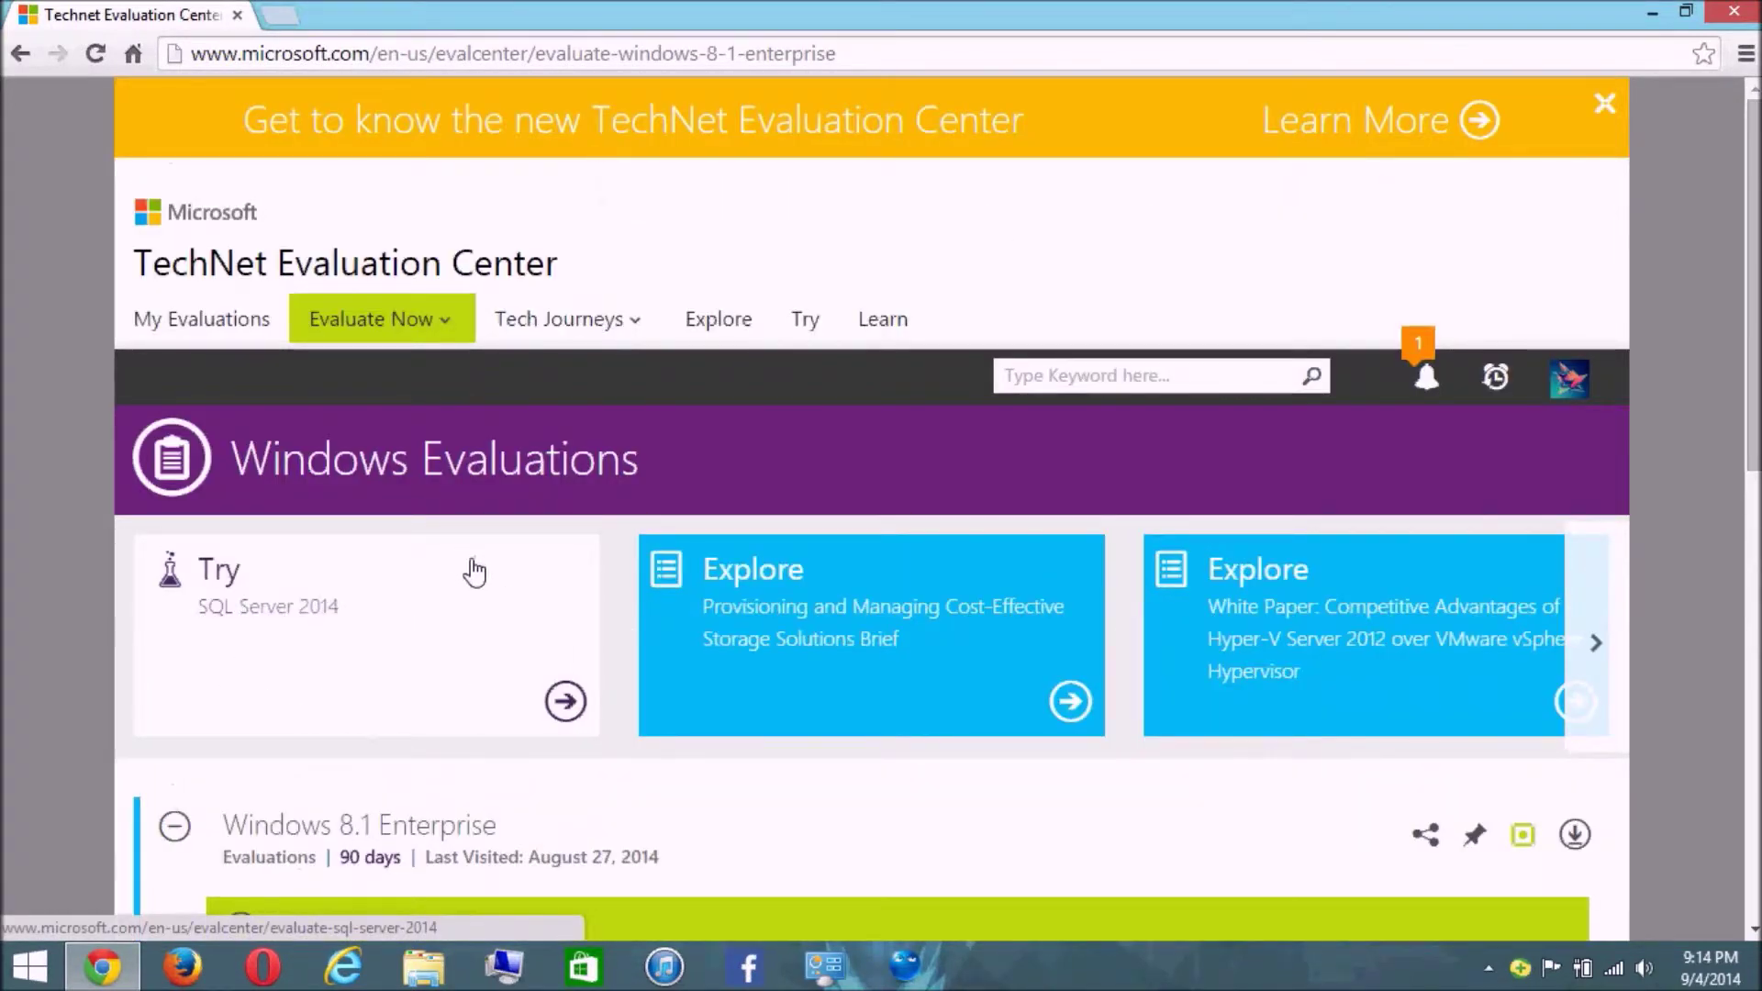
{"action": "scroll", "coordinate": [463, 605], "scroll_direction": "down", "scroll_amount": 5}
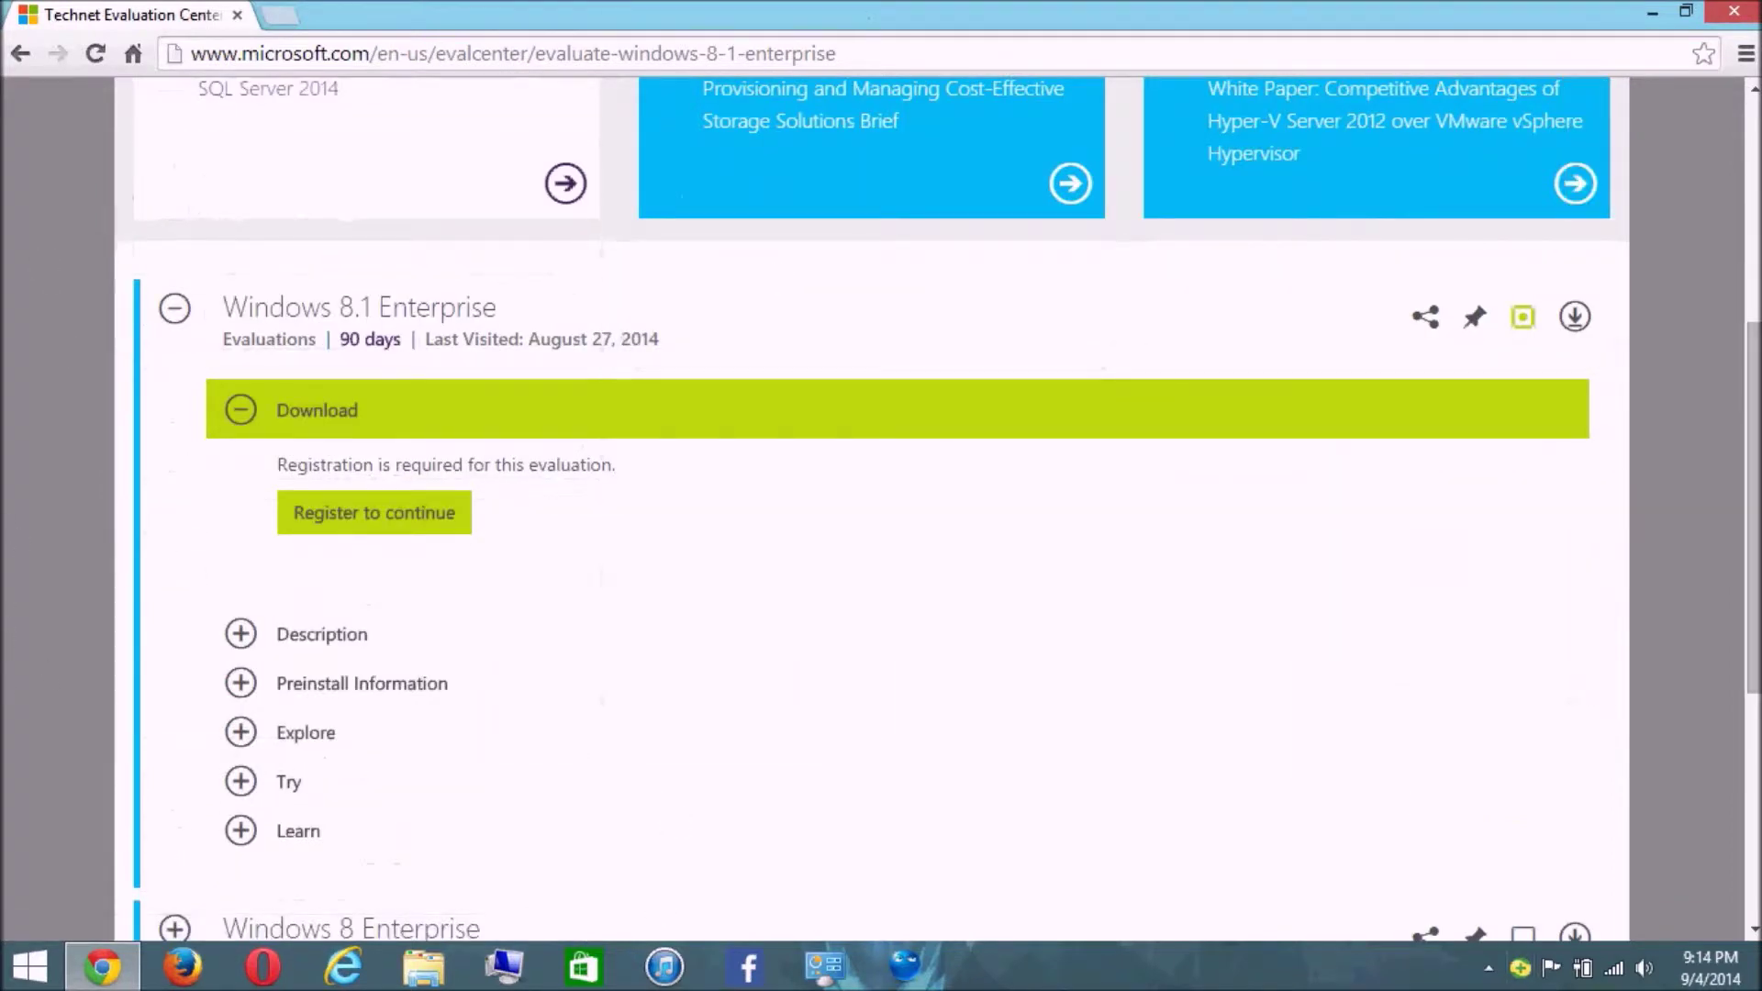
{"action": "scroll", "coordinate": [519, 347], "scroll_direction": "up", "scroll_amount": 5}
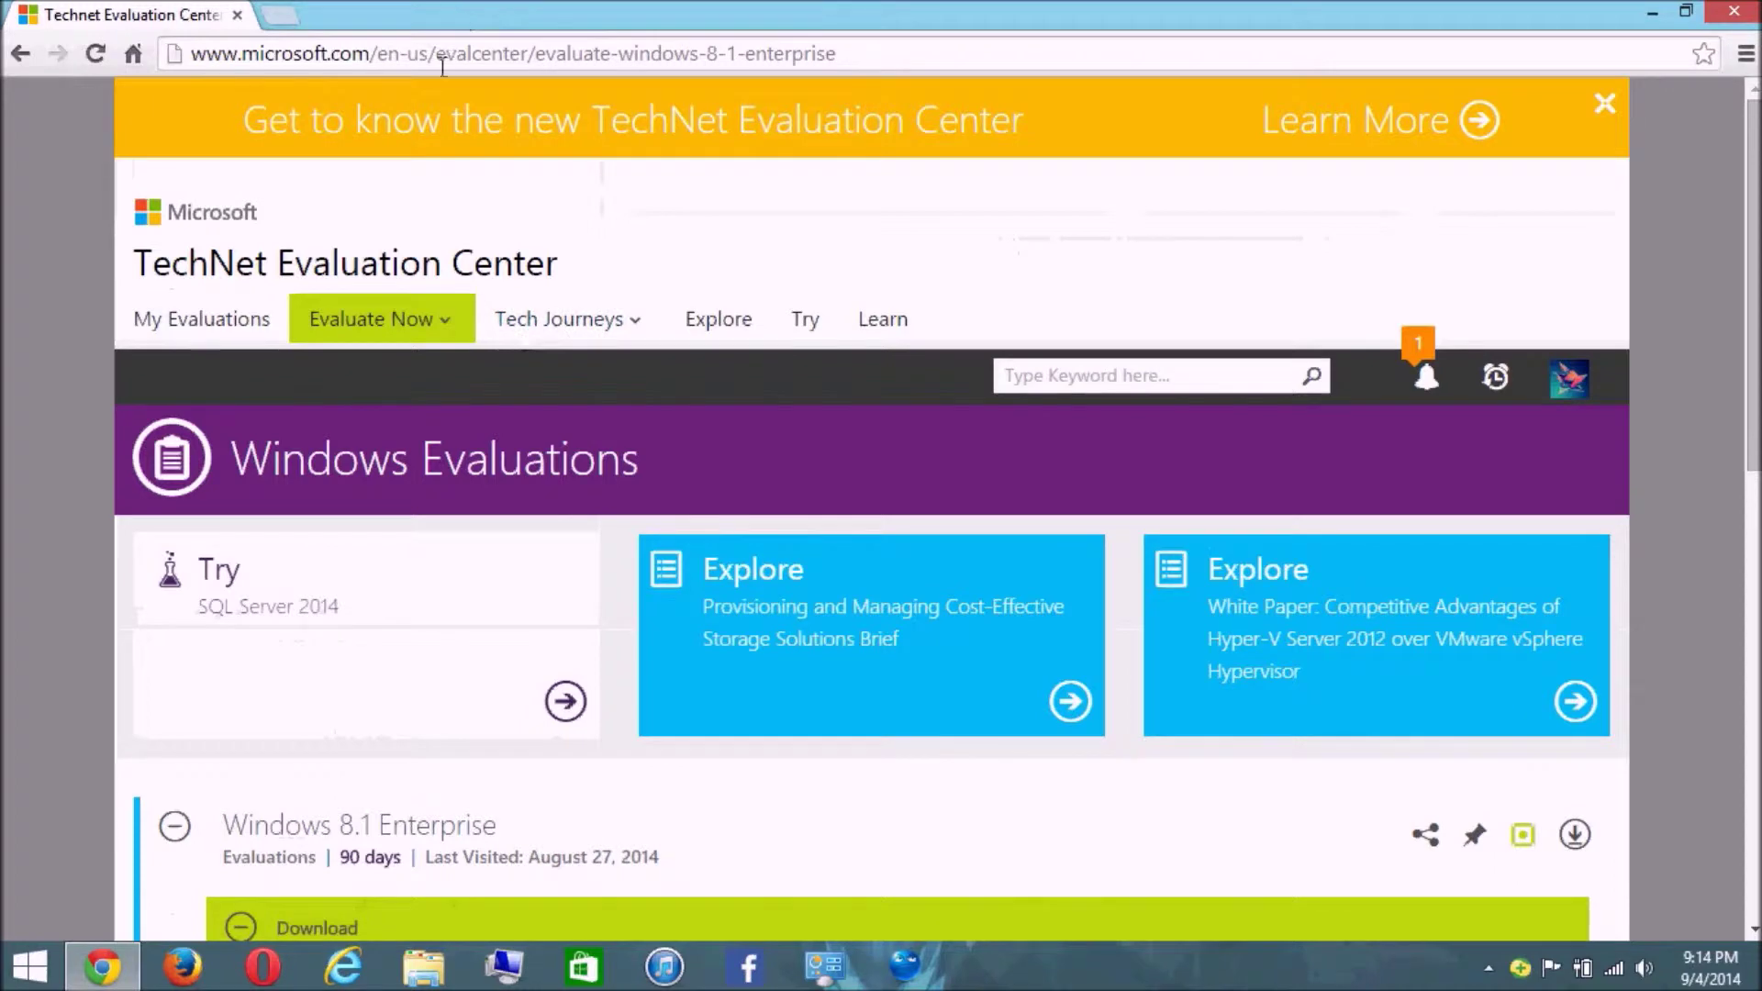
{"action": "scroll", "coordinate": [520, 347], "scroll_direction": "down", "scroll_amount": 5}
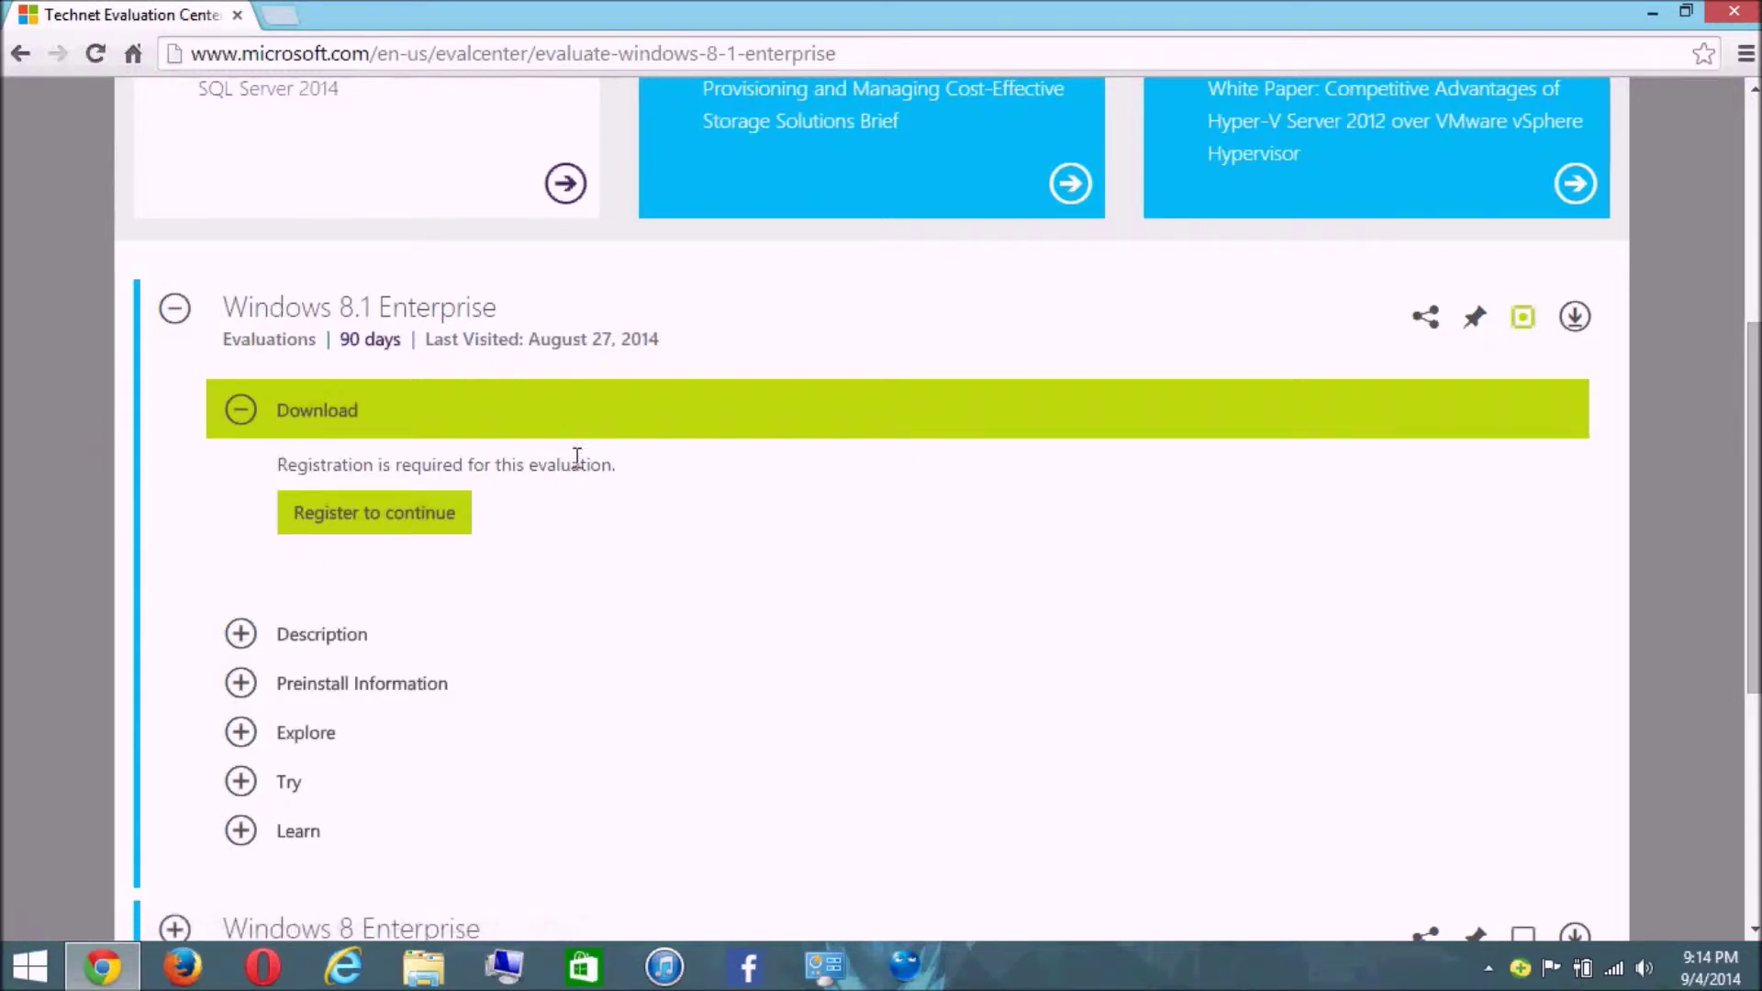
{"action": "scroll", "coordinate": [288, 457], "scroll_direction": "down", "scroll_amount": 1}
{"action": "scroll", "coordinate": [236, 561], "scroll_direction": "up", "scroll_amount": 3}
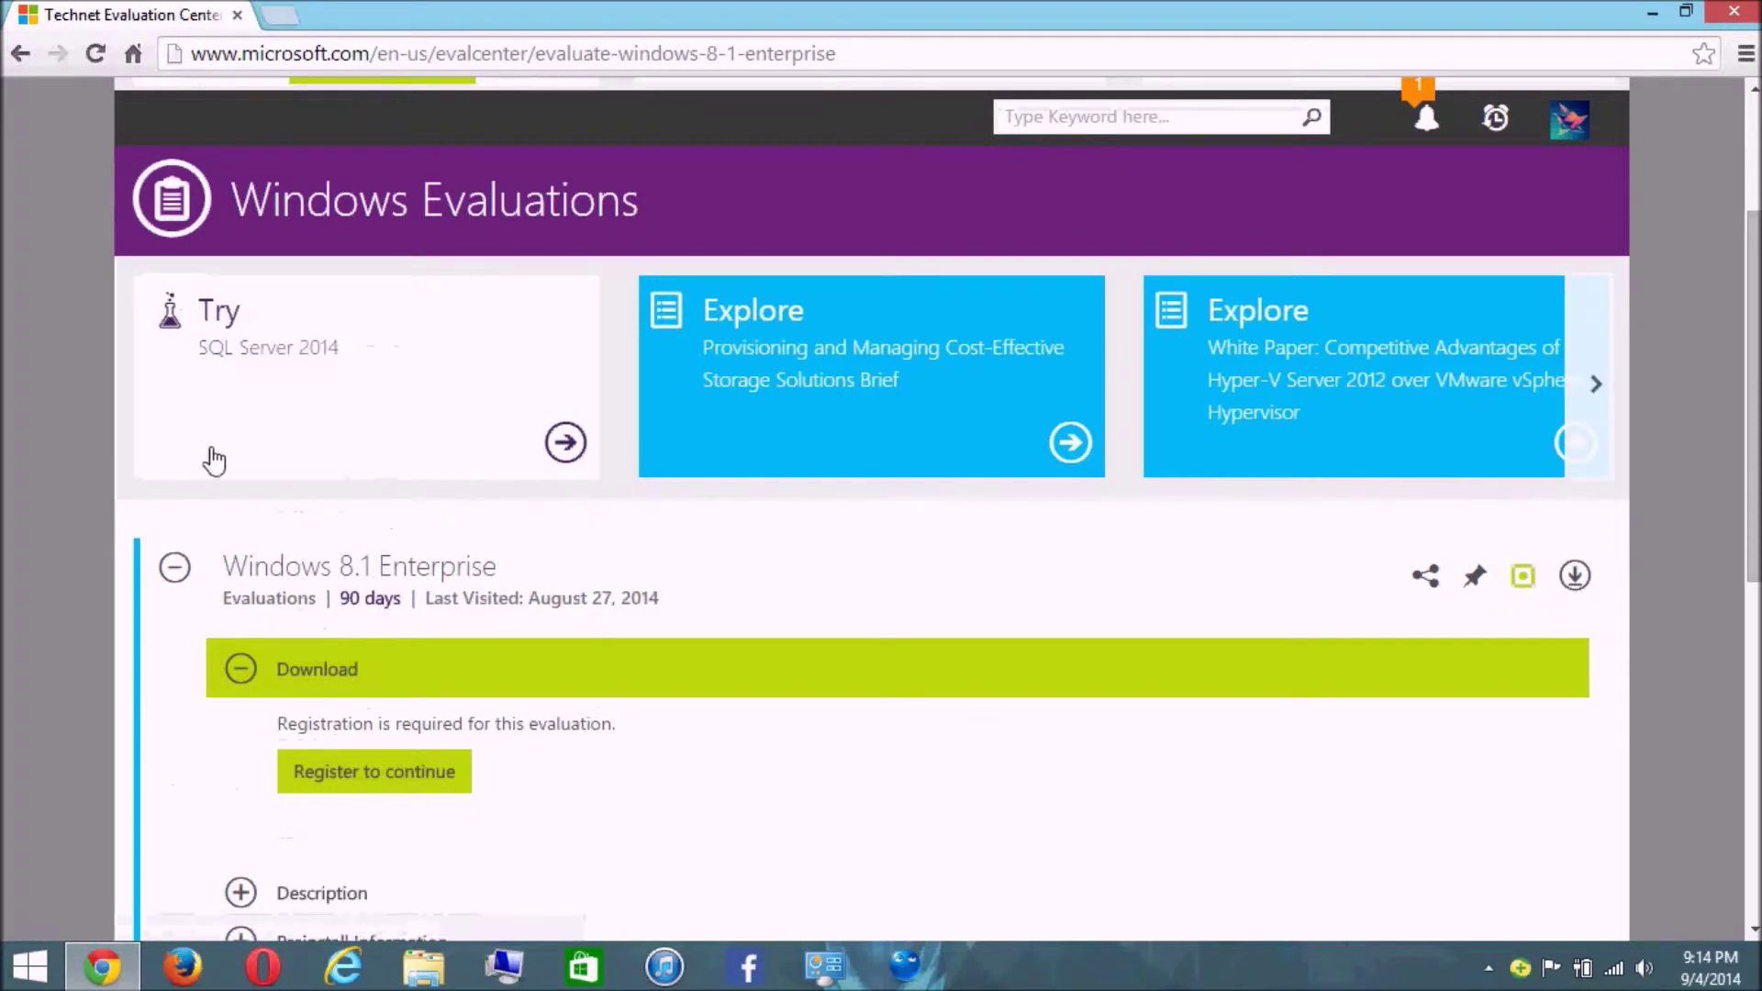
{"action": "scroll", "coordinate": [256, 503], "scroll_direction": "down", "scroll_amount": 3}
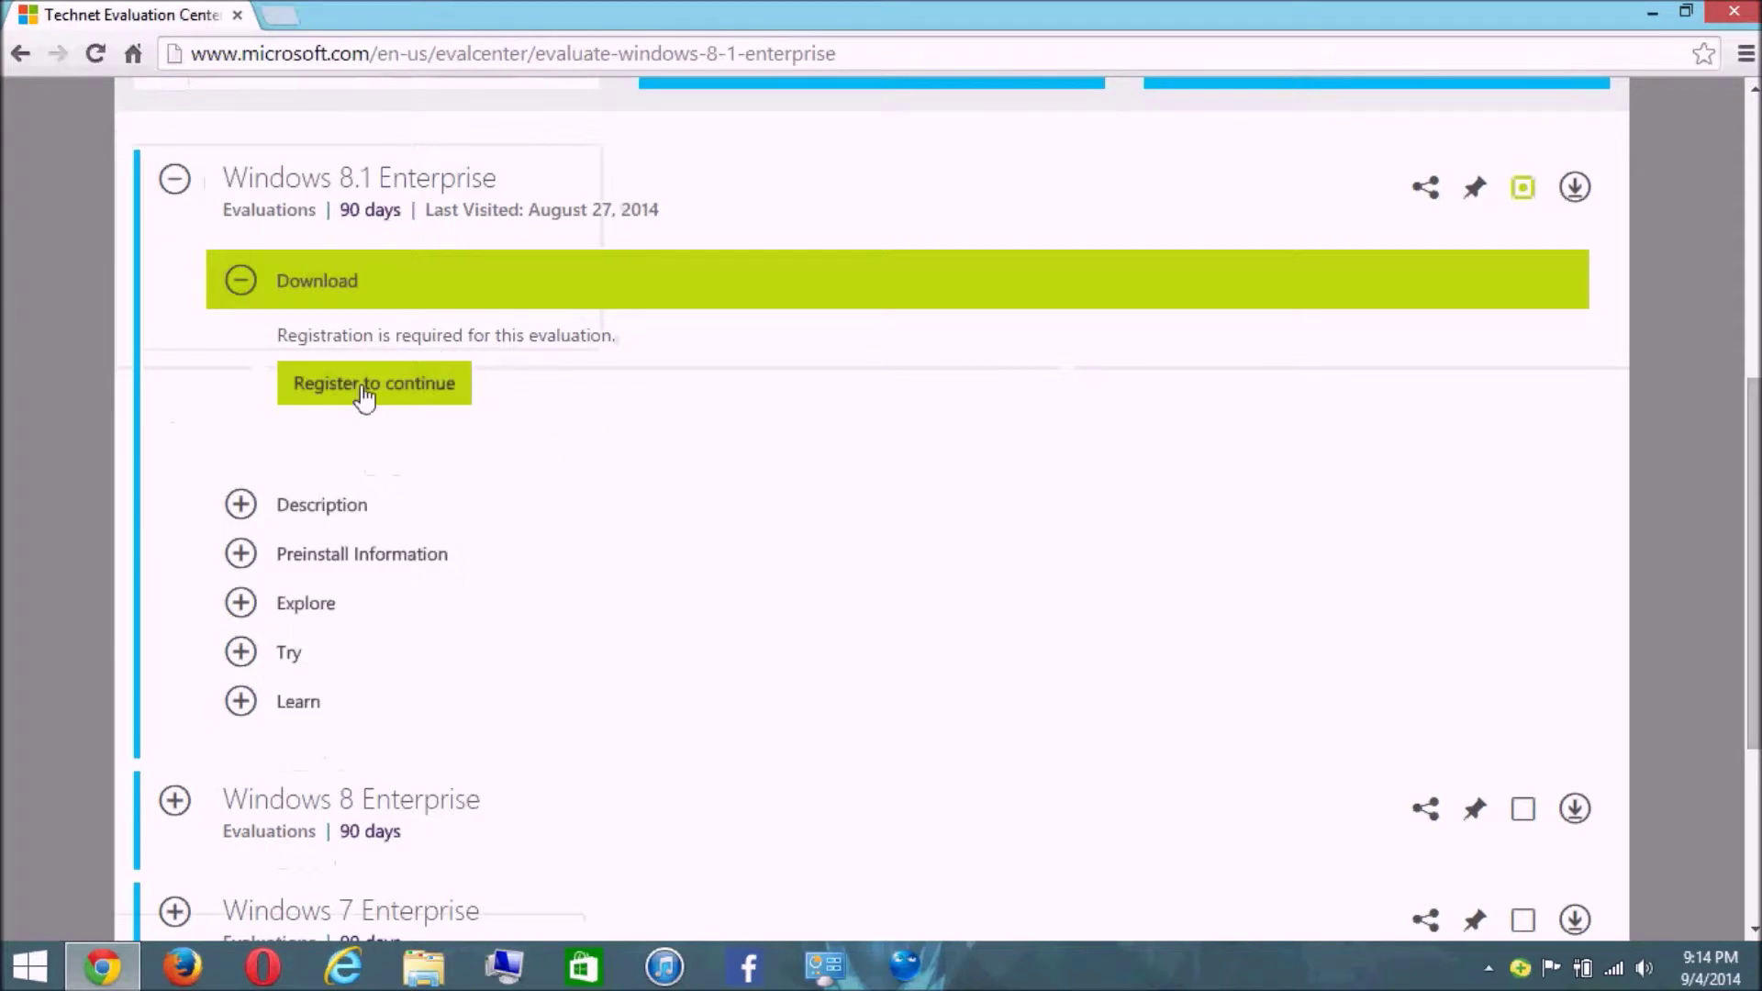
{"action": "scroll", "coordinate": [547, 711], "scroll_direction": "up", "scroll_amount": 4}
{"action": "scroll", "coordinate": [543, 701], "scroll_direction": "down", "scroll_amount": 3}
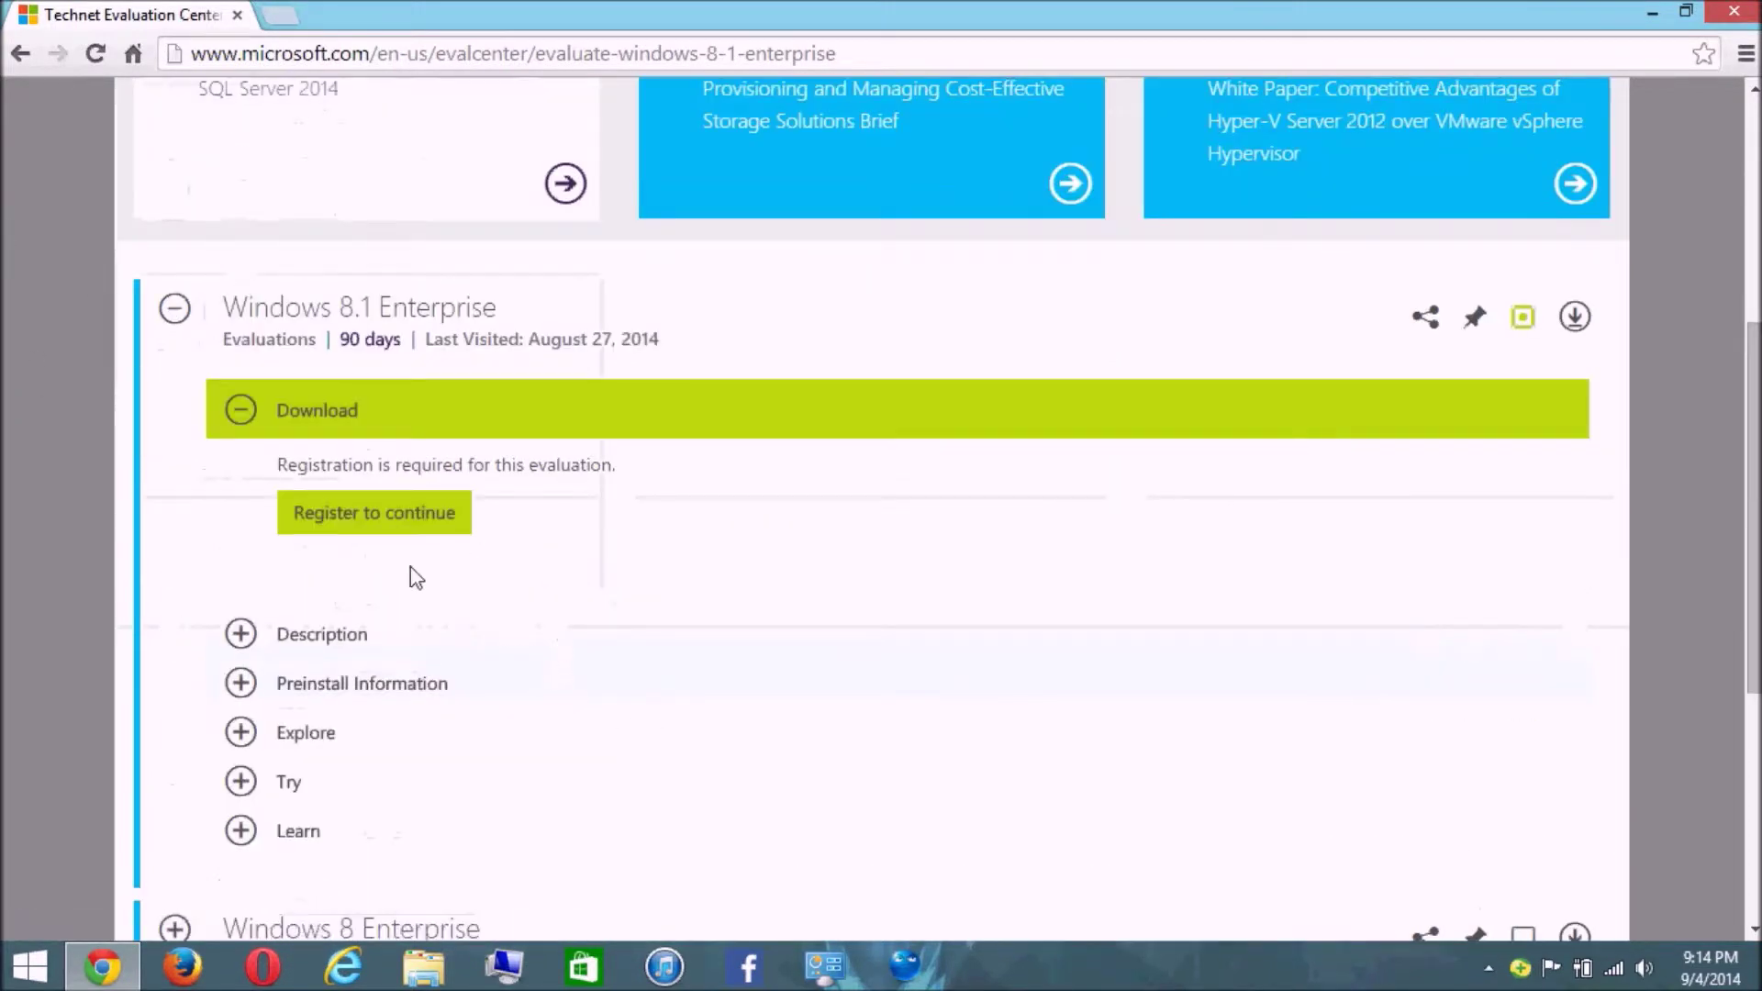
Step: Start registering for the Windows 8.1 Enterprise evaluation, keeping Windows 7 as the current operating system and 32-bit as the version
{"action": "left_click", "coordinate": [382, 521]}
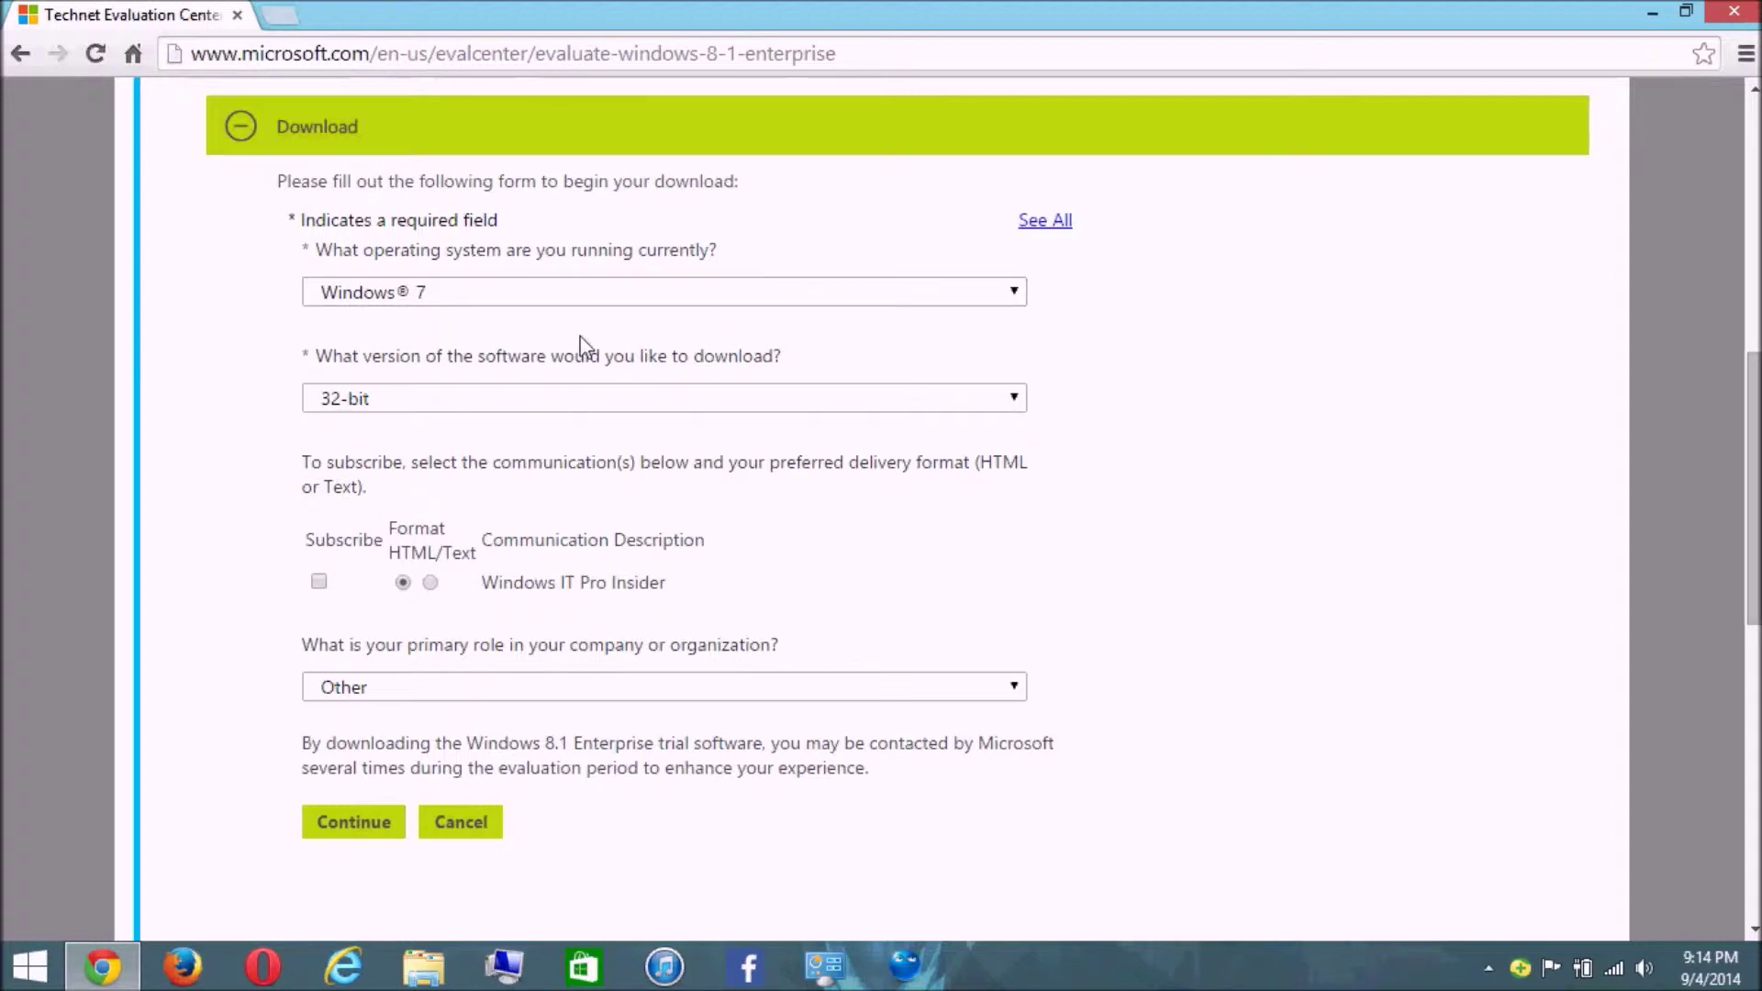
{"action": "left_click", "coordinate": [584, 299]}
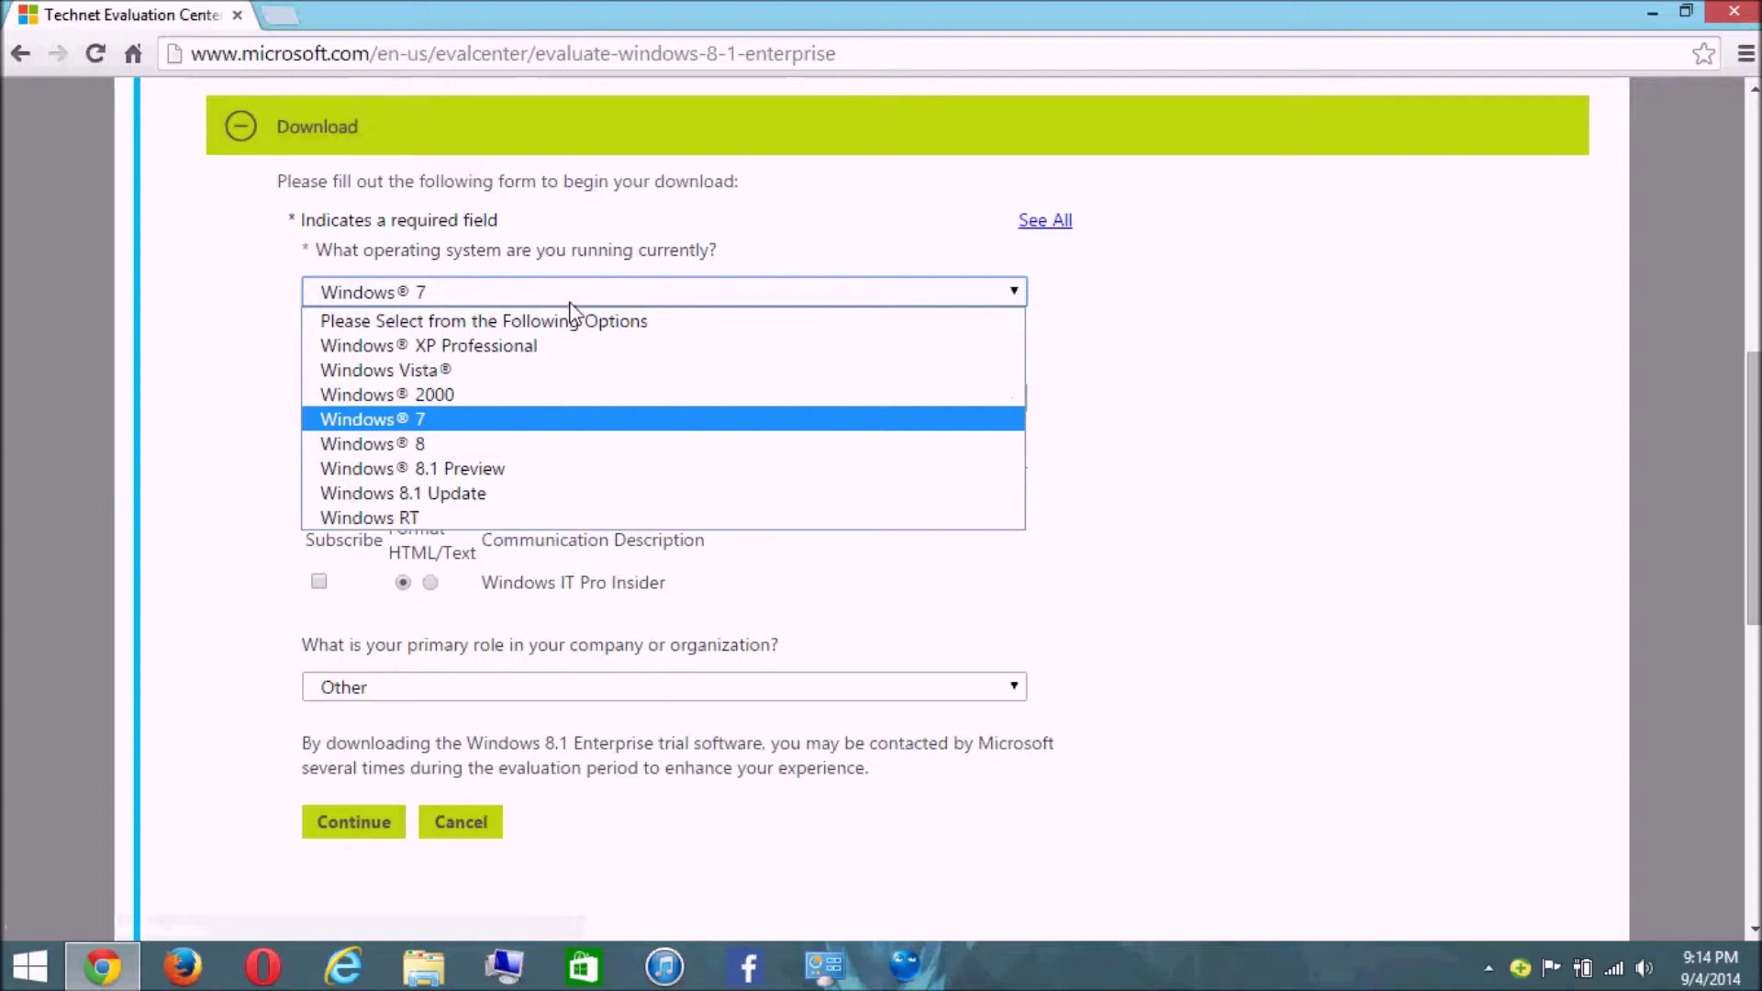
{"action": "left_click", "coordinate": [571, 292]}
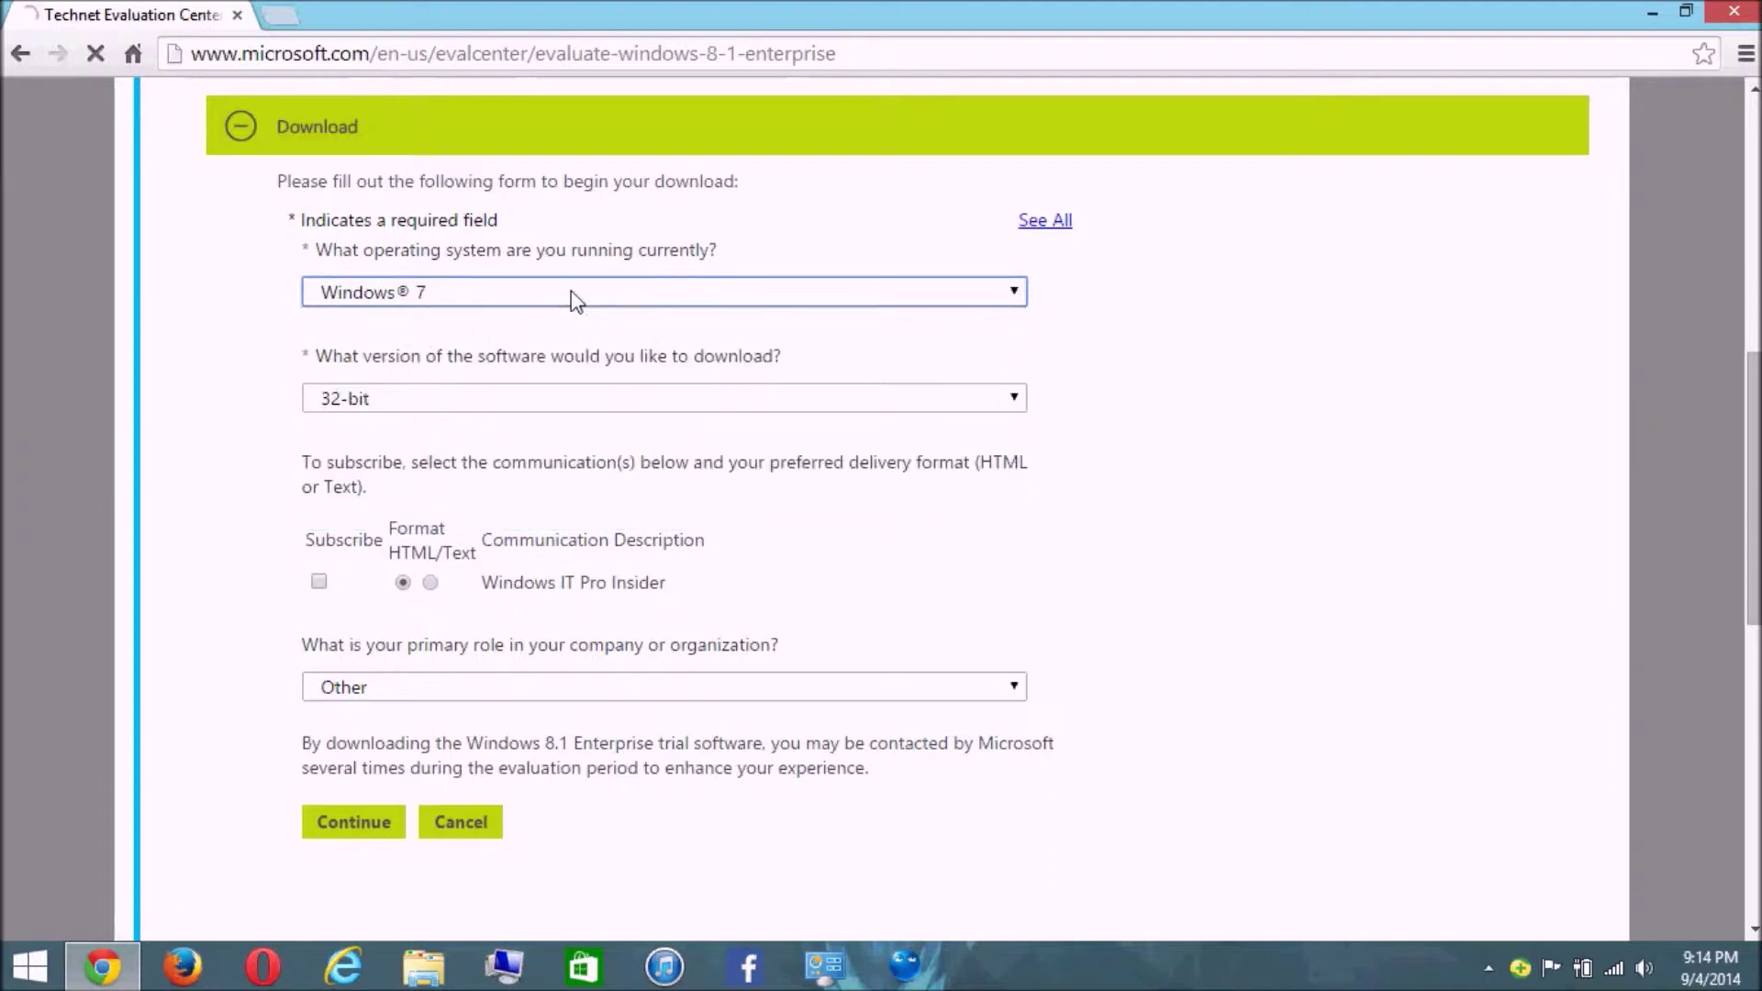
{"action": "left_click", "coordinate": [457, 404]}
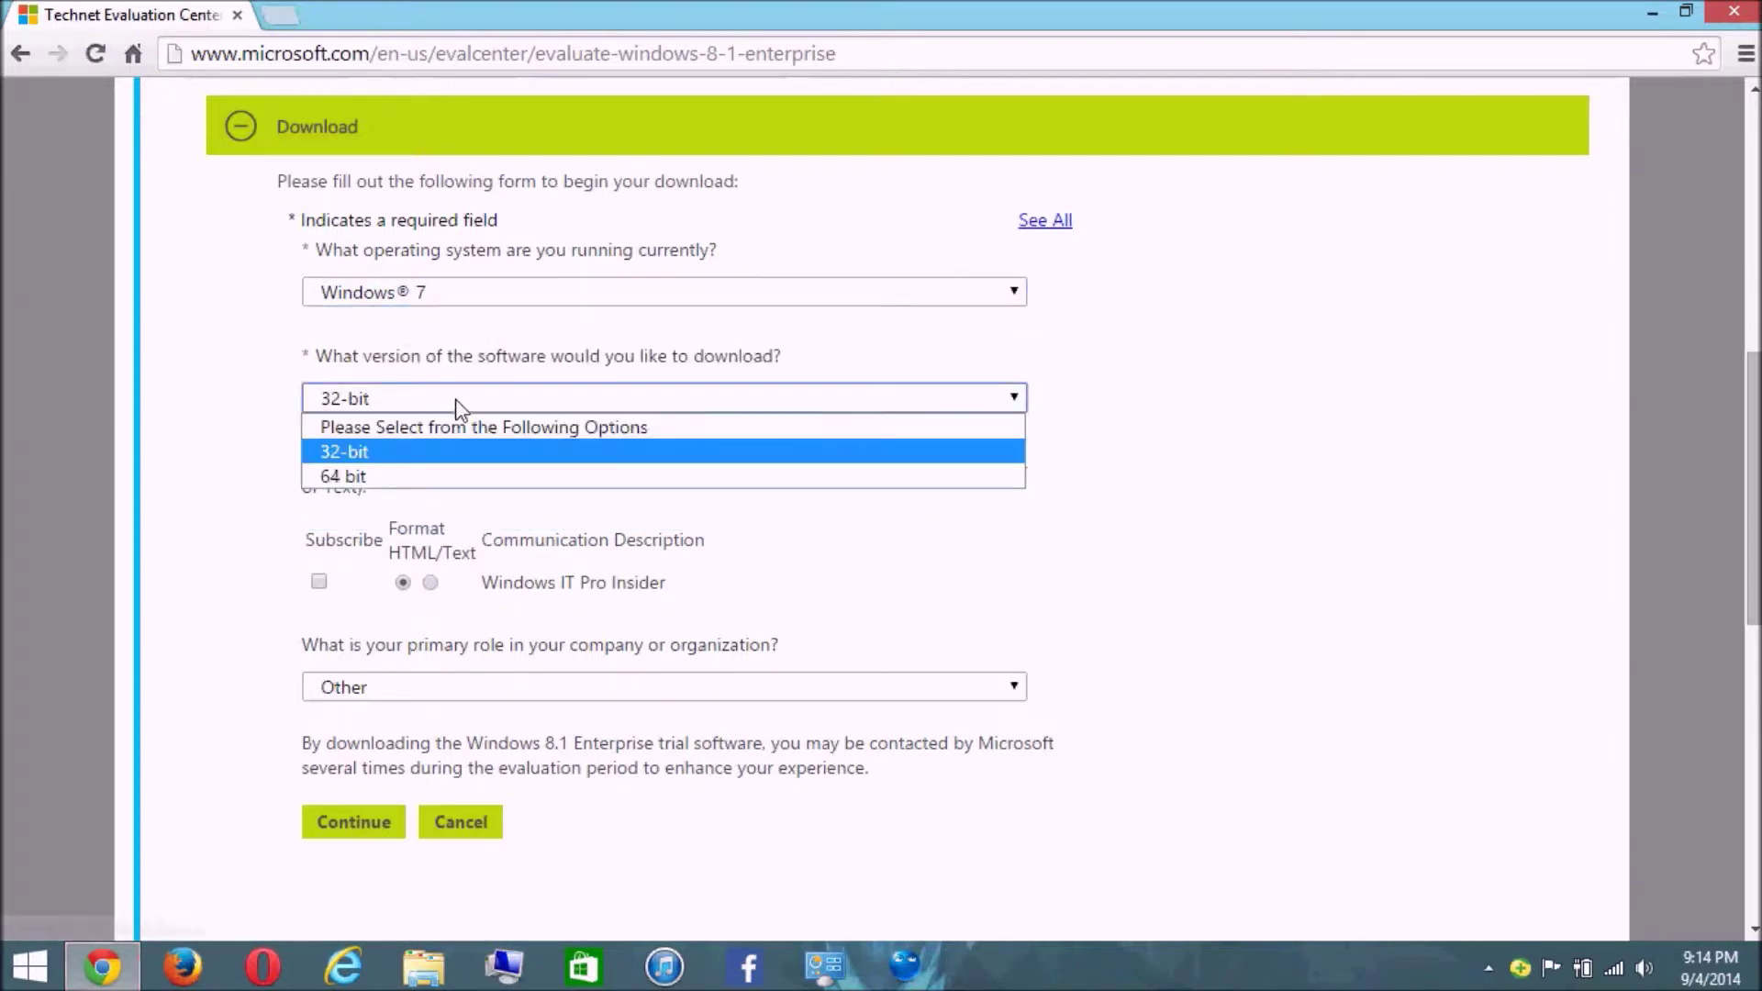
{"action": "left_click", "coordinate": [457, 402]}
{"action": "left_click", "coordinate": [445, 293]}
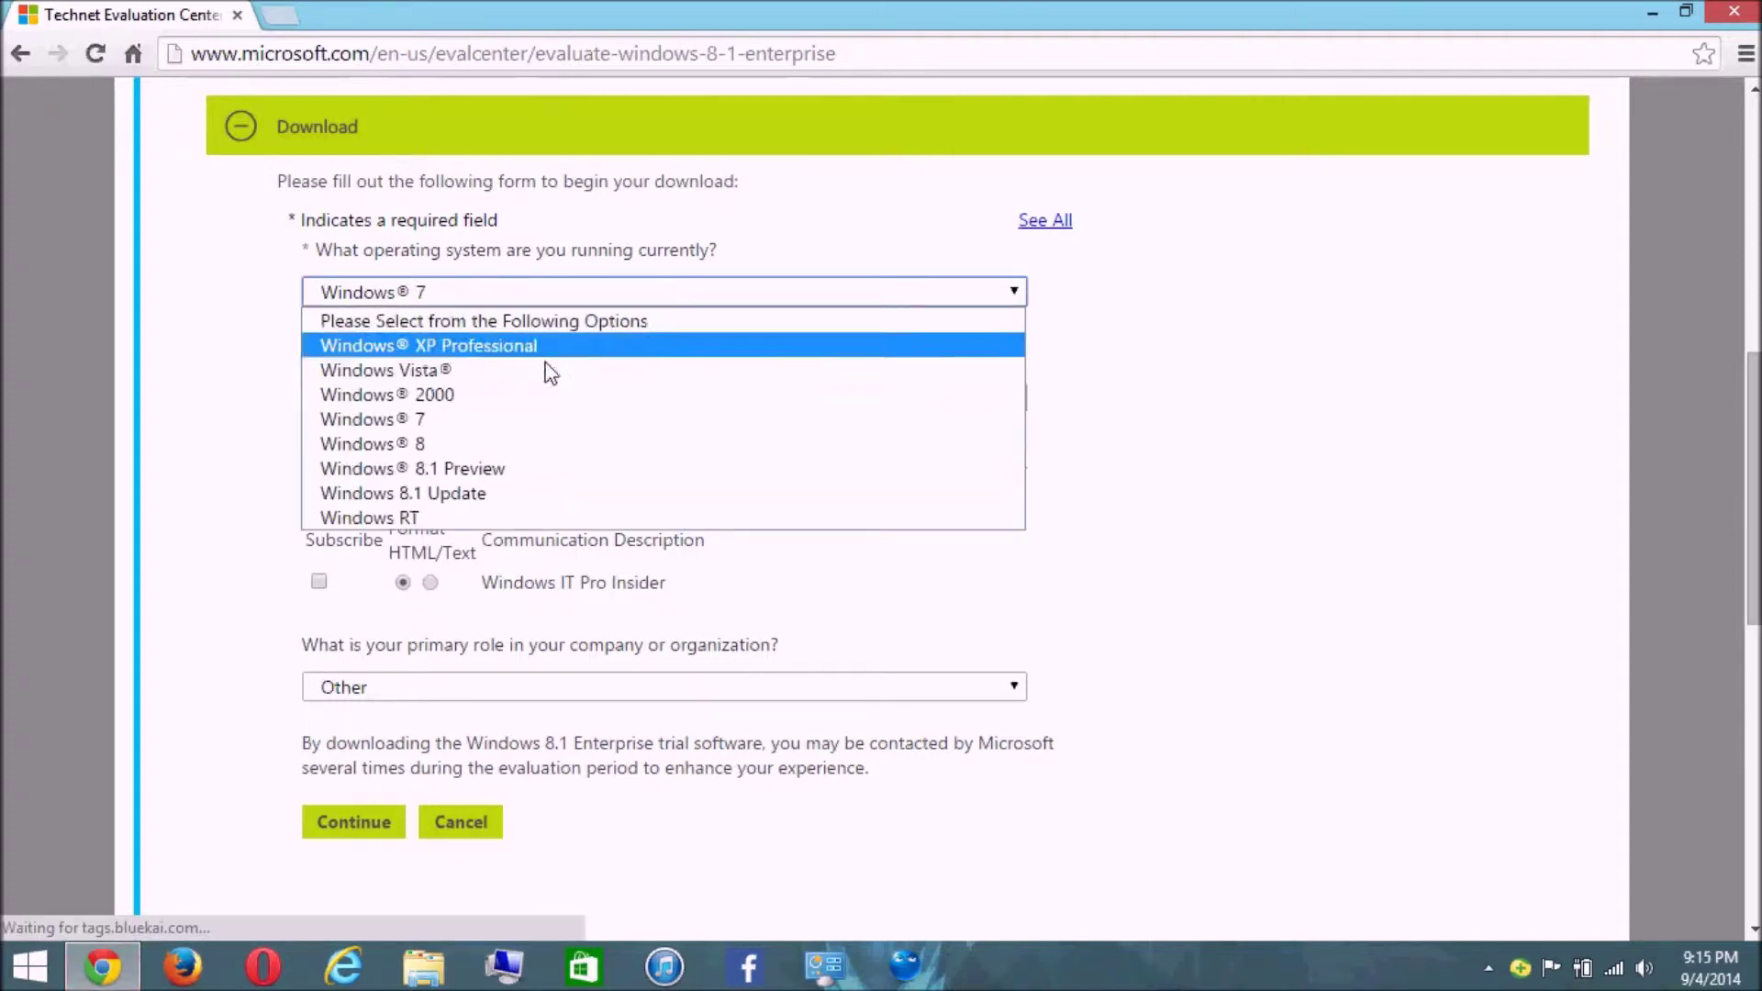
{"action": "left_click", "coordinate": [608, 290]}
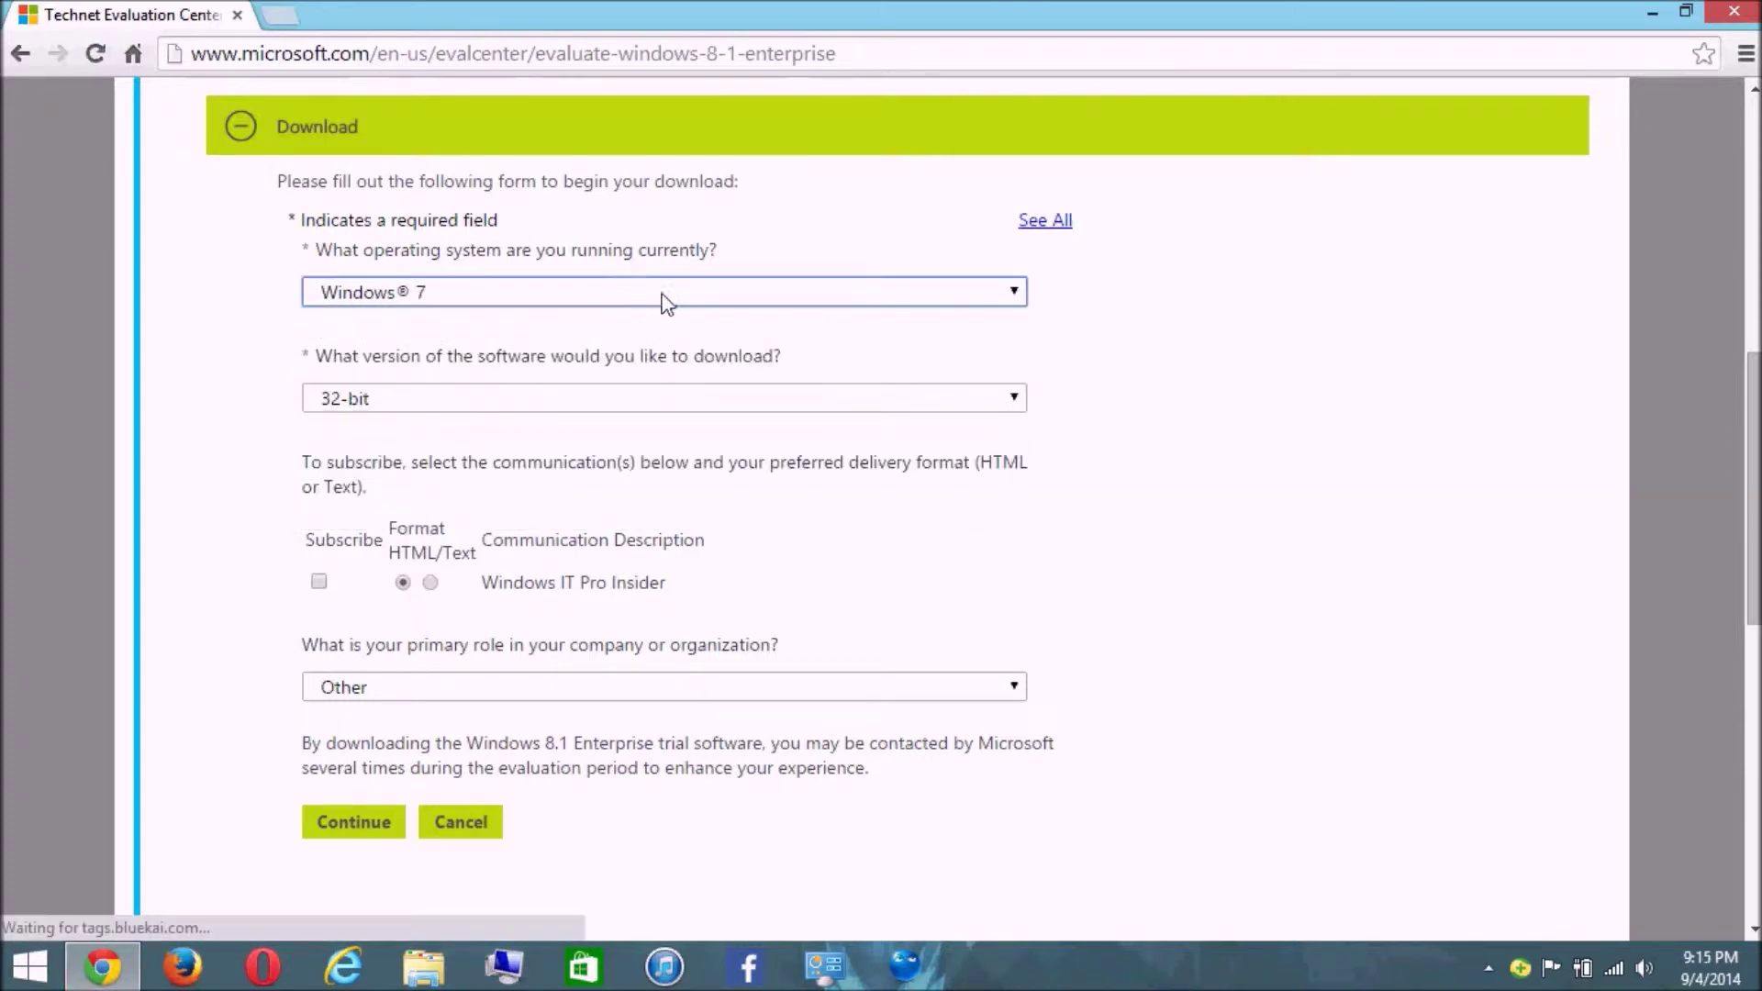
Step: Keep Other as the primary role in the organization, and continue to the download language selection
{"action": "left_click", "coordinate": [389, 696]}
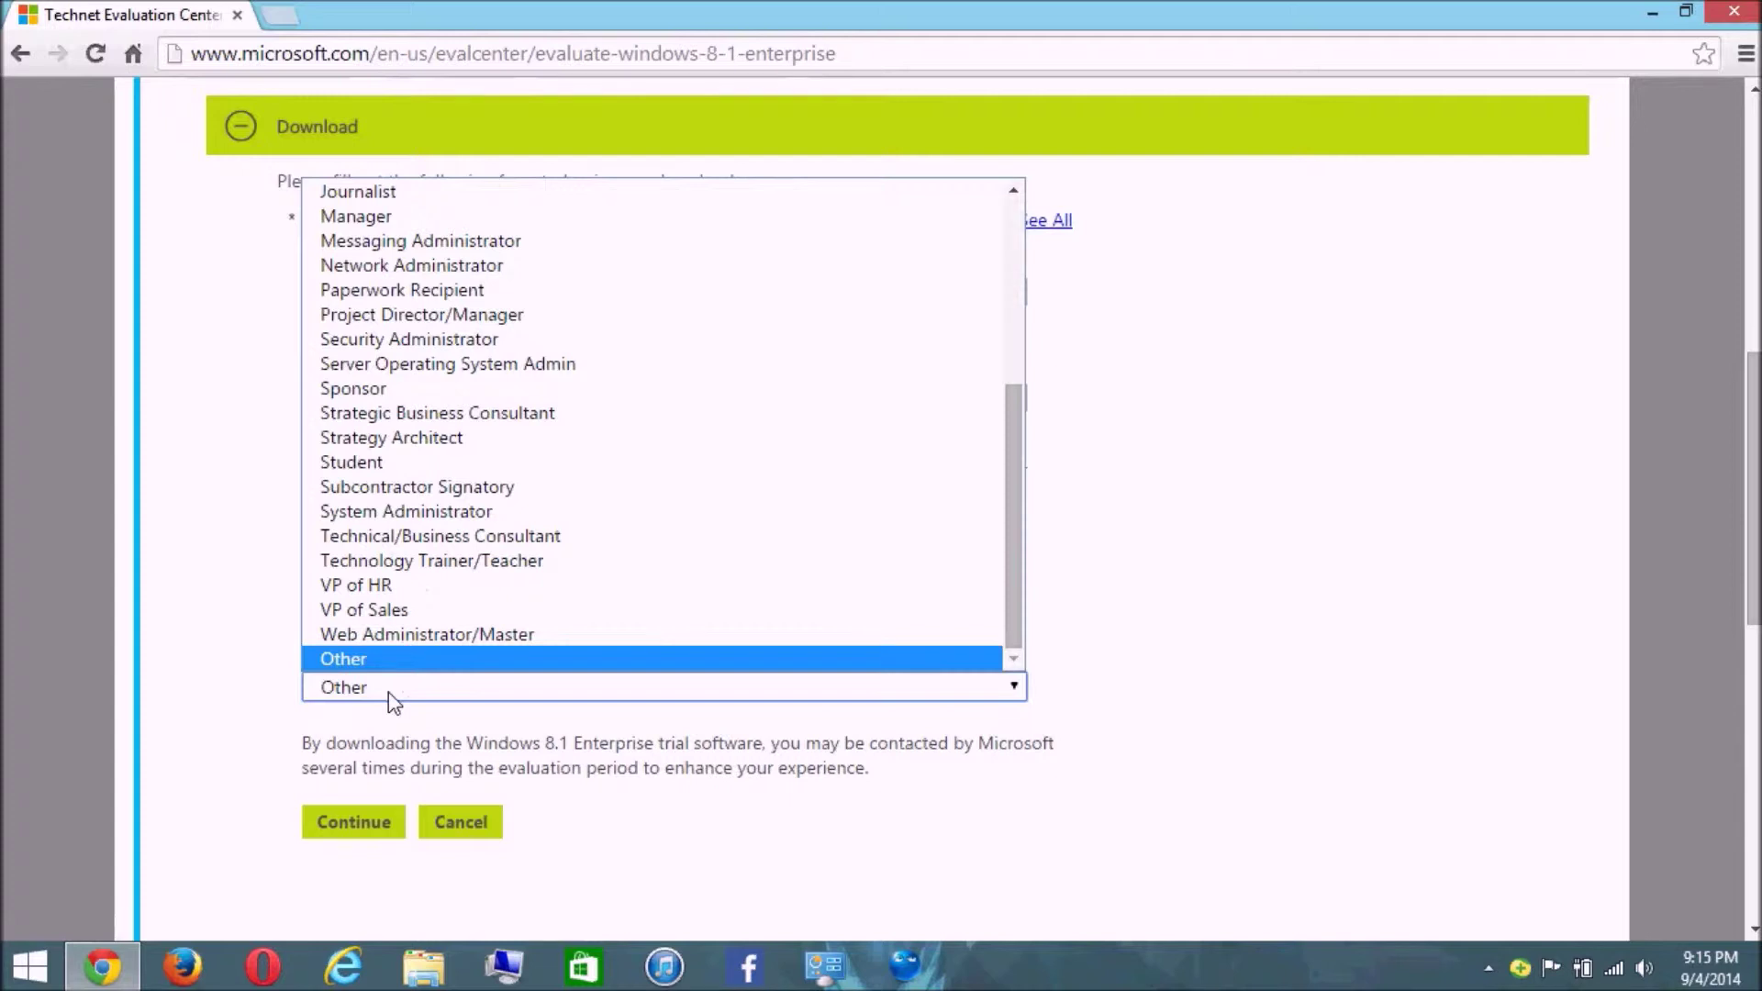
{"action": "left_click", "coordinate": [388, 692]}
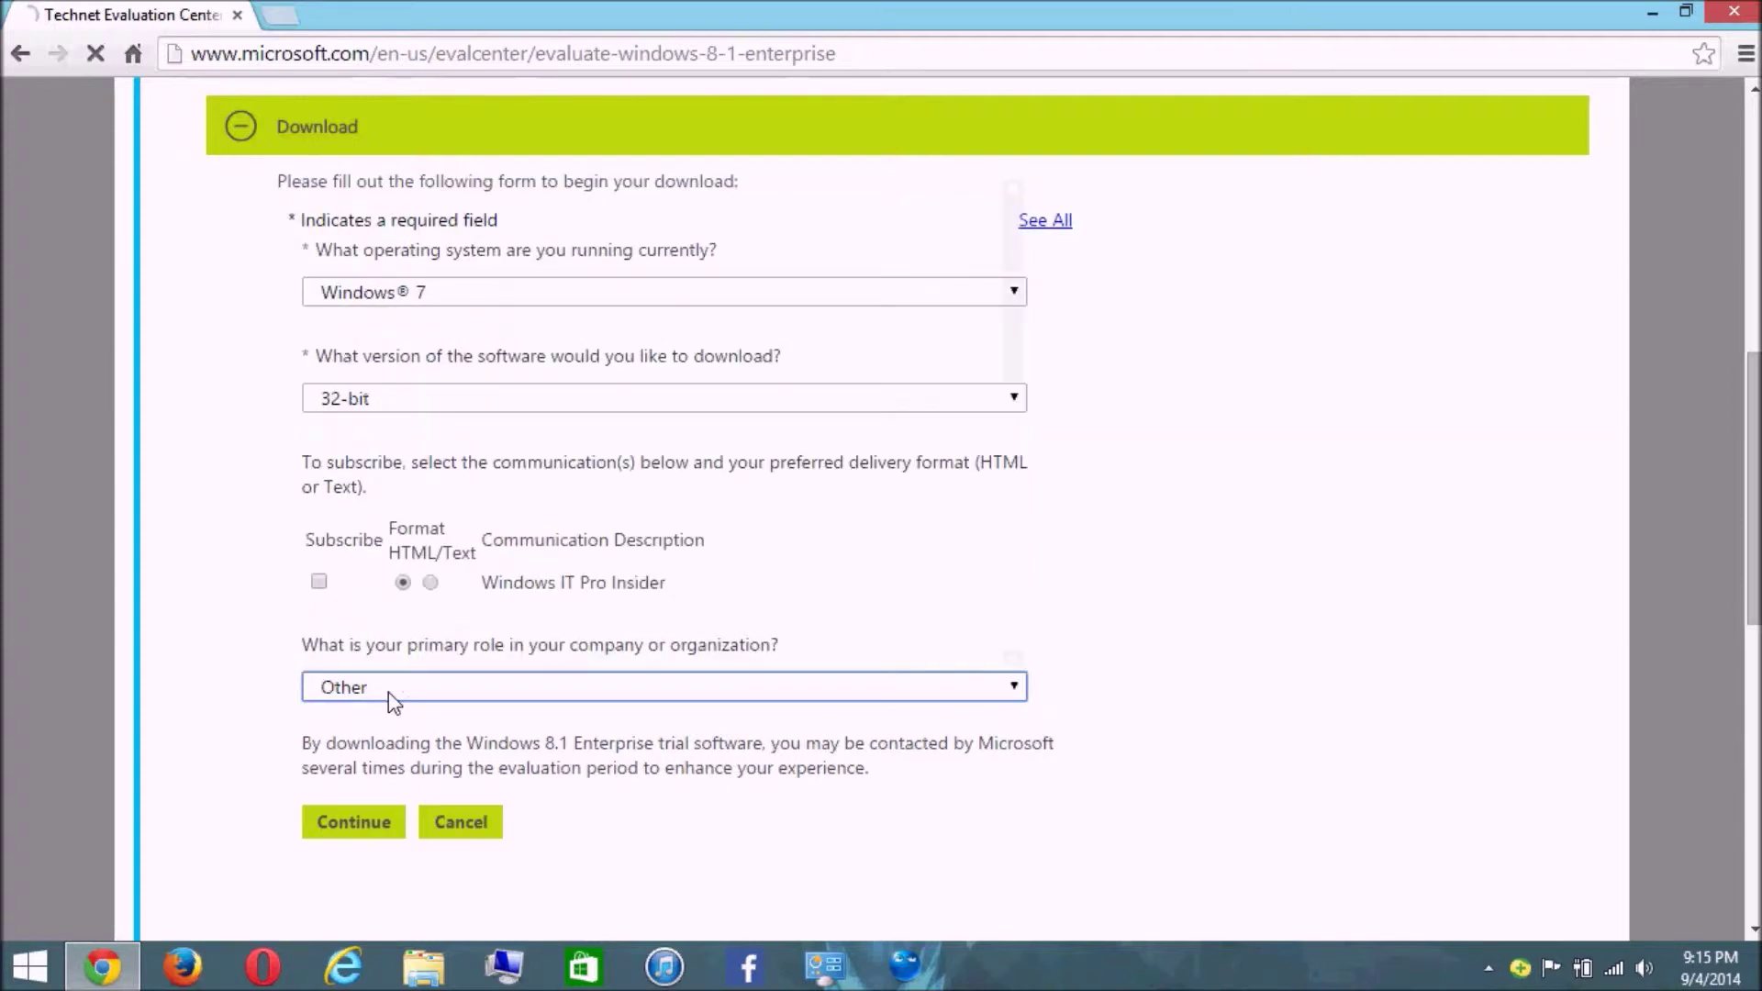
{"action": "left_click", "coordinate": [365, 831]}
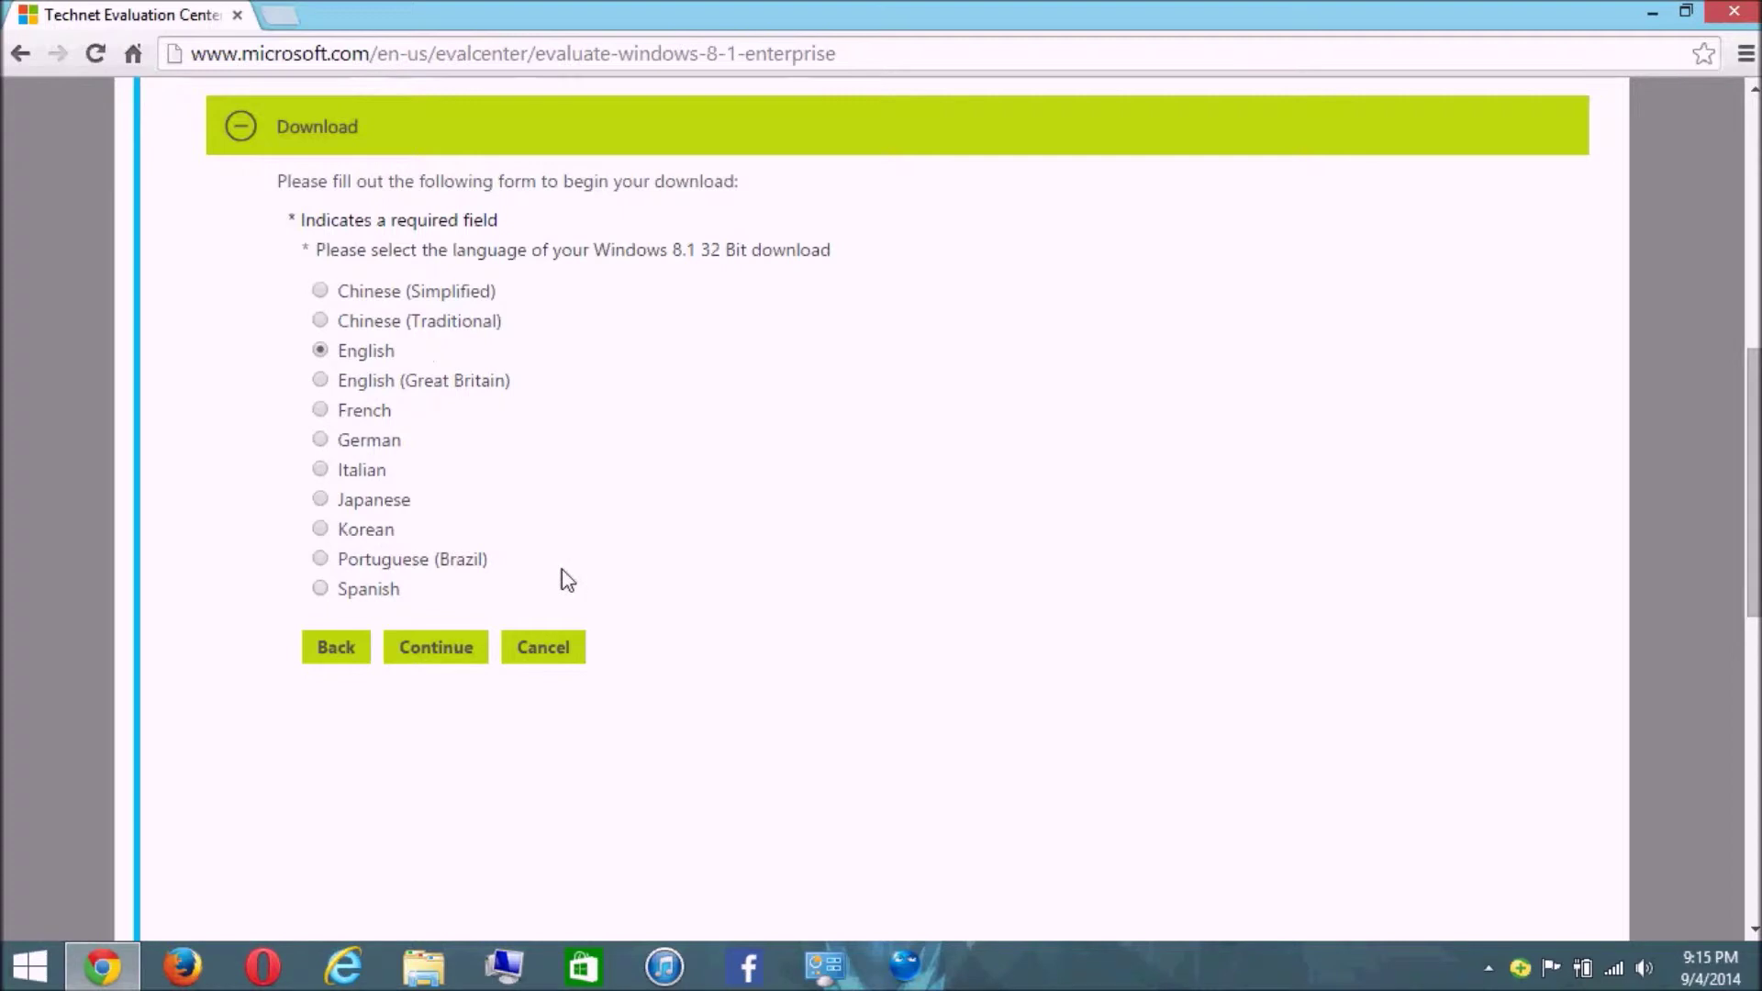
Step: Look over the evaluation page and the languages offered for the Windows 8.1 32 Bit download
{"action": "scroll", "coordinate": [826, 238], "scroll_direction": "up", "scroll_amount": 6}
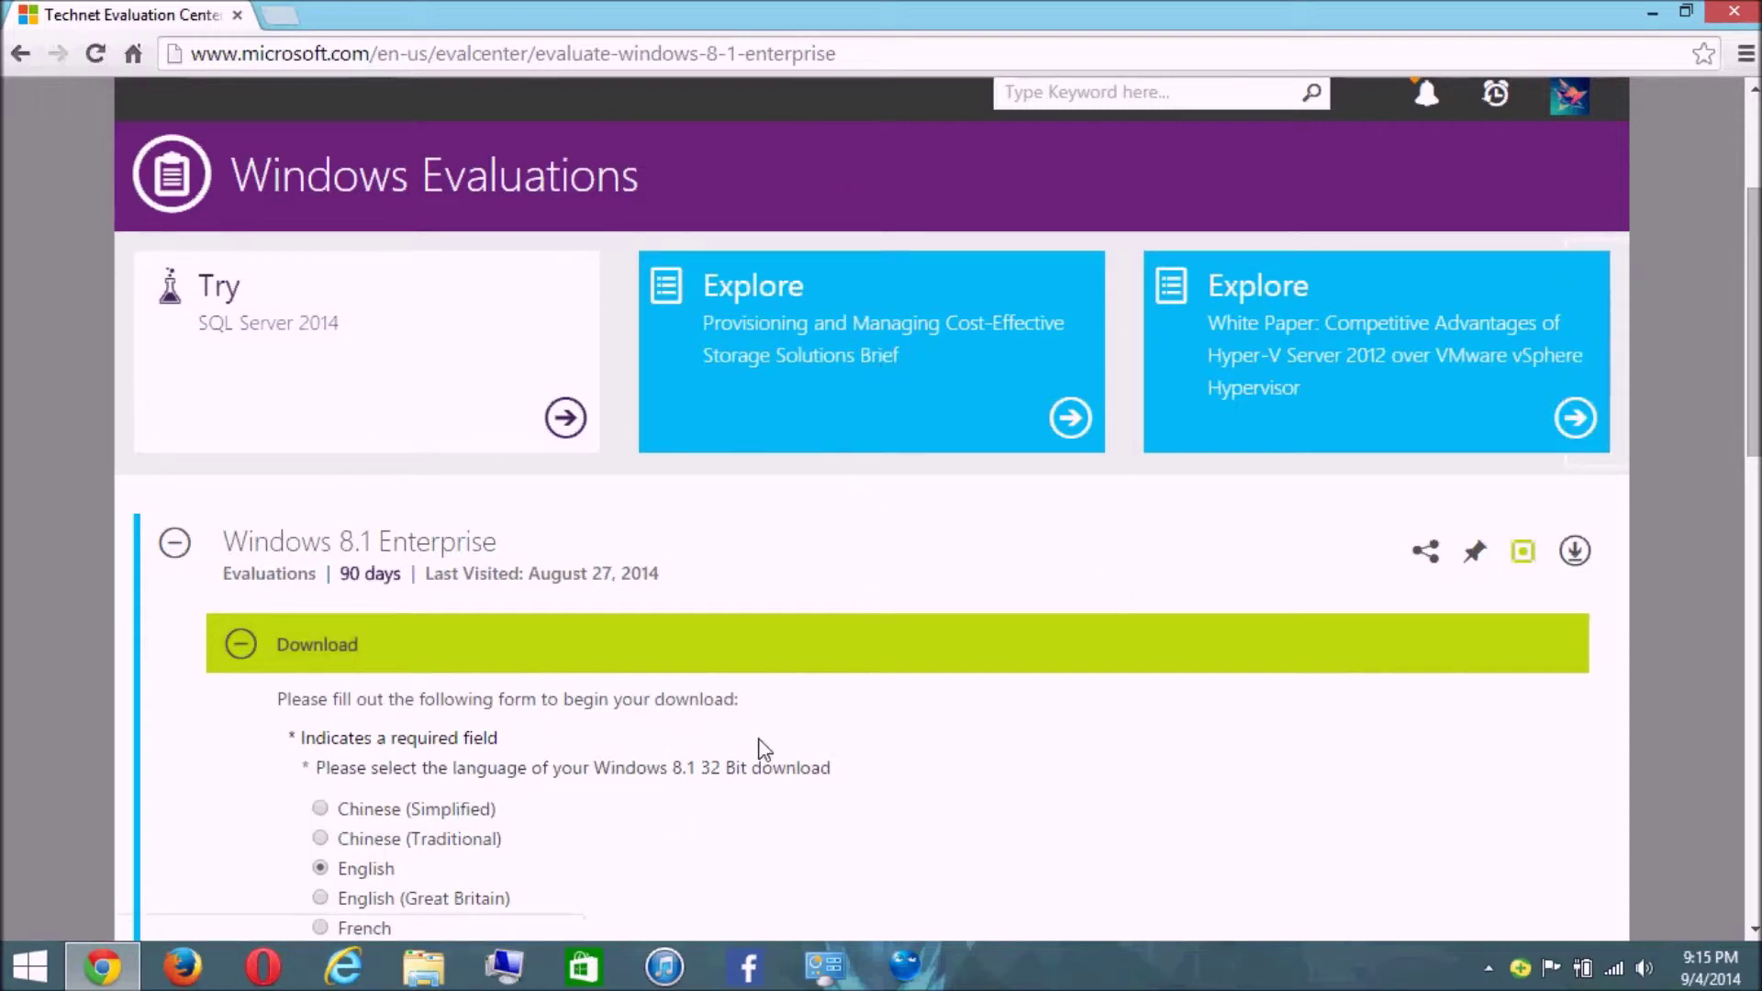
{"action": "scroll", "coordinate": [862, 762], "scroll_direction": "down", "scroll_amount": 3}
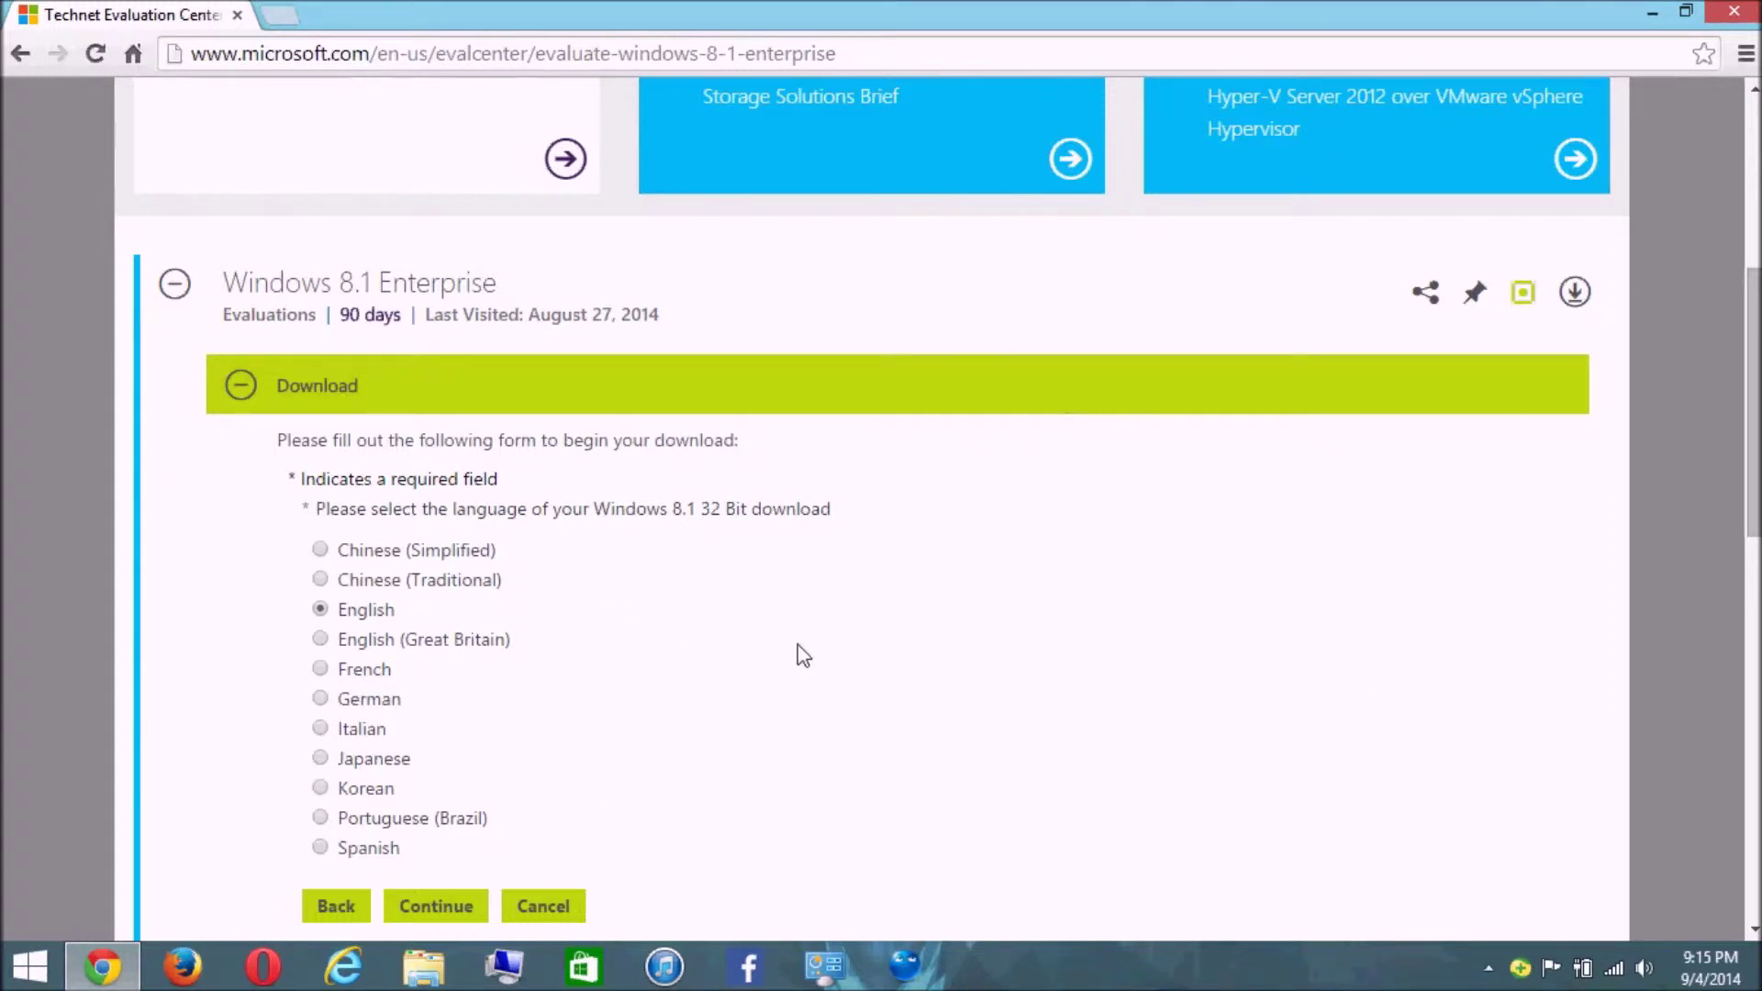
{"action": "scroll", "coordinate": [796, 679], "scroll_direction": "up", "scroll_amount": 5}
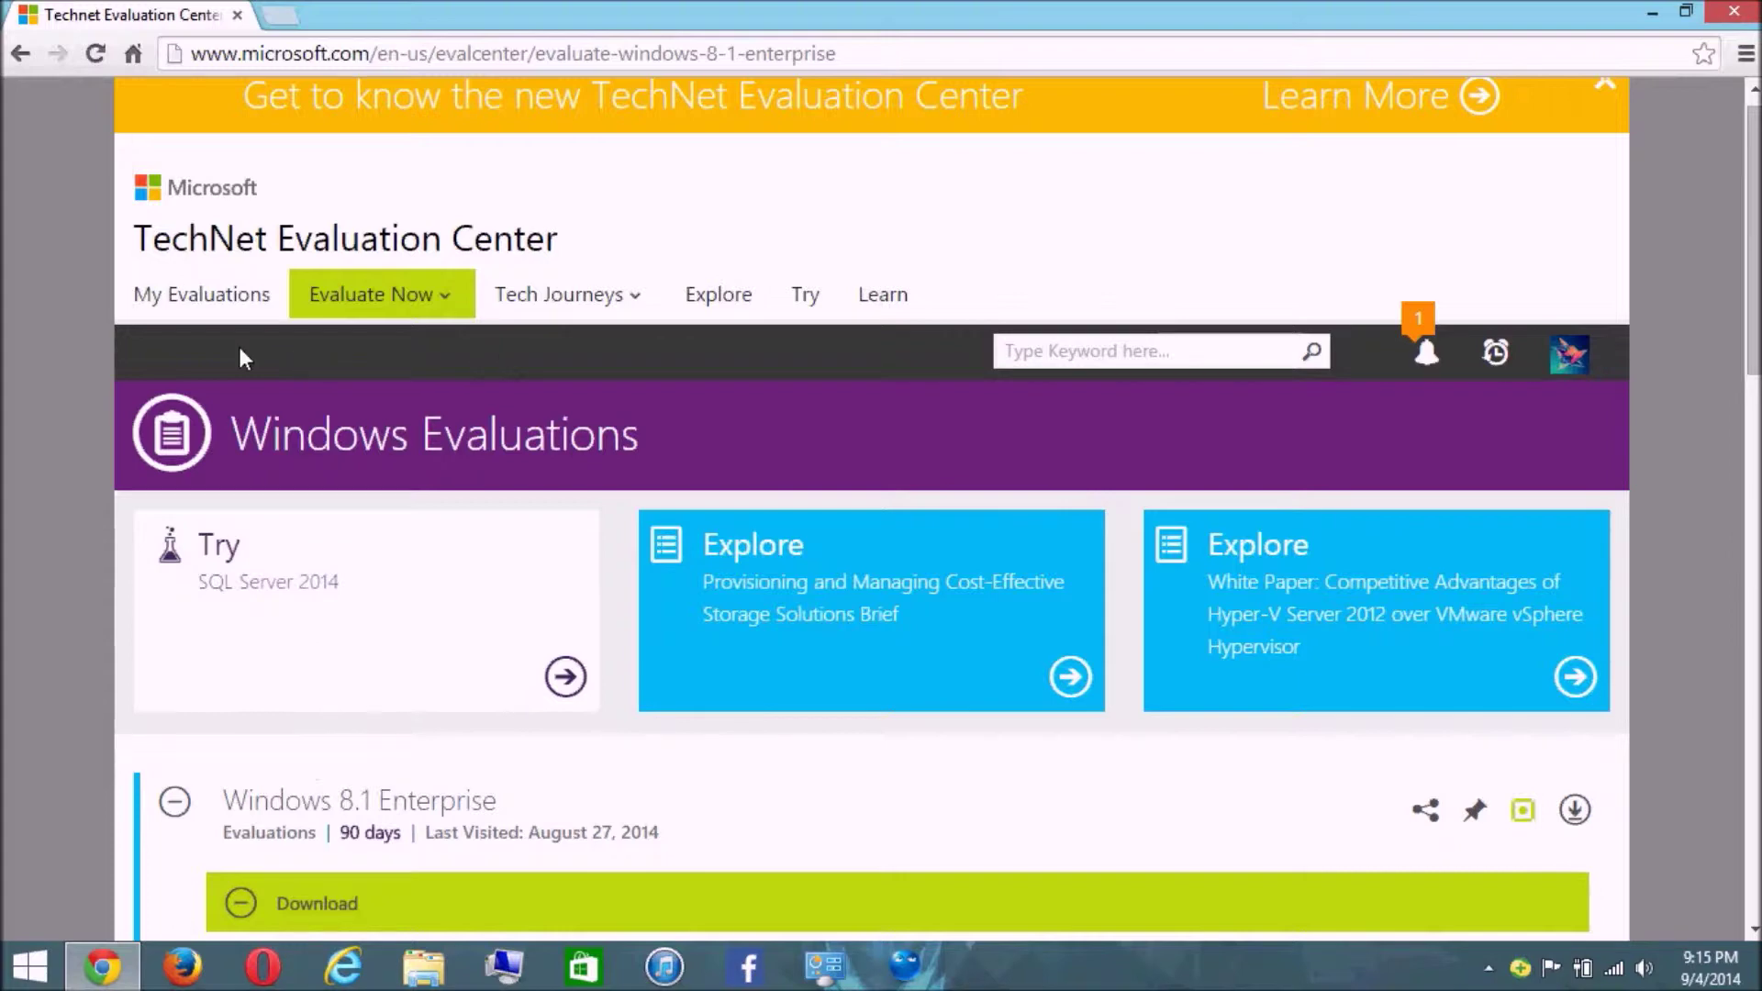
{"action": "scroll", "coordinate": [555, 341], "scroll_direction": "down", "scroll_amount": 3}
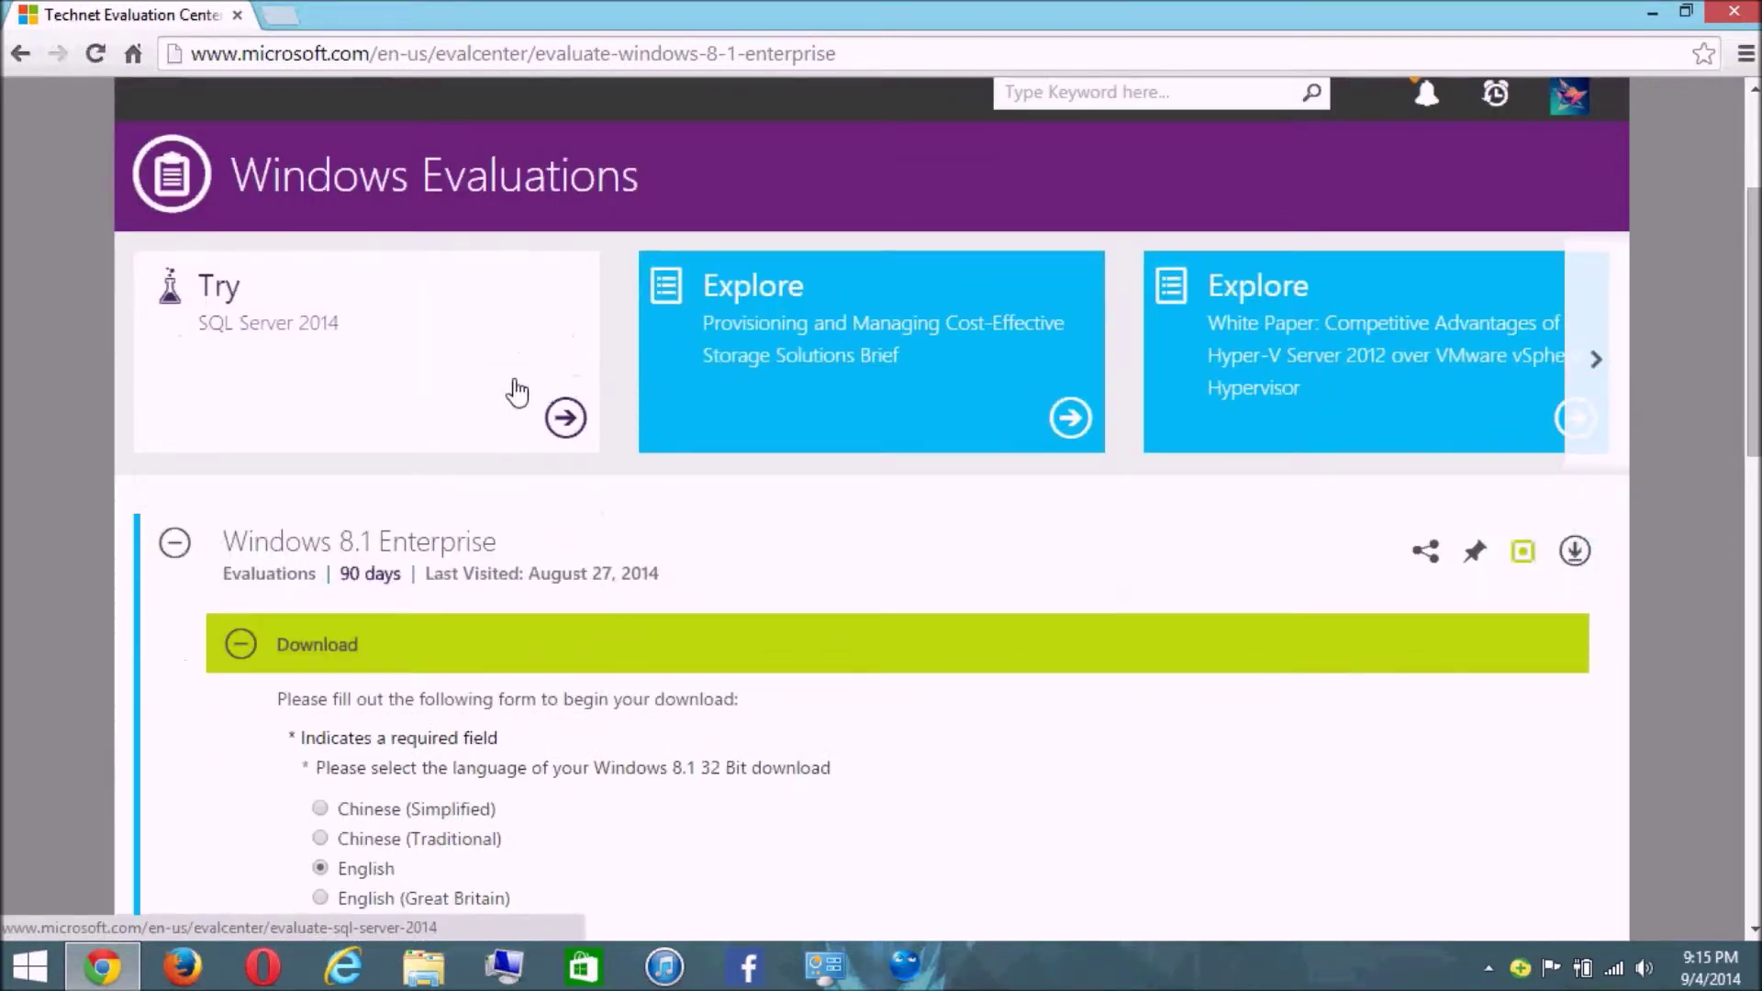
{"action": "scroll", "coordinate": [368, 257], "scroll_direction": "up", "scroll_amount": 2}
{"action": "scroll", "coordinate": [345, 246], "scroll_direction": "up", "scroll_amount": 2}
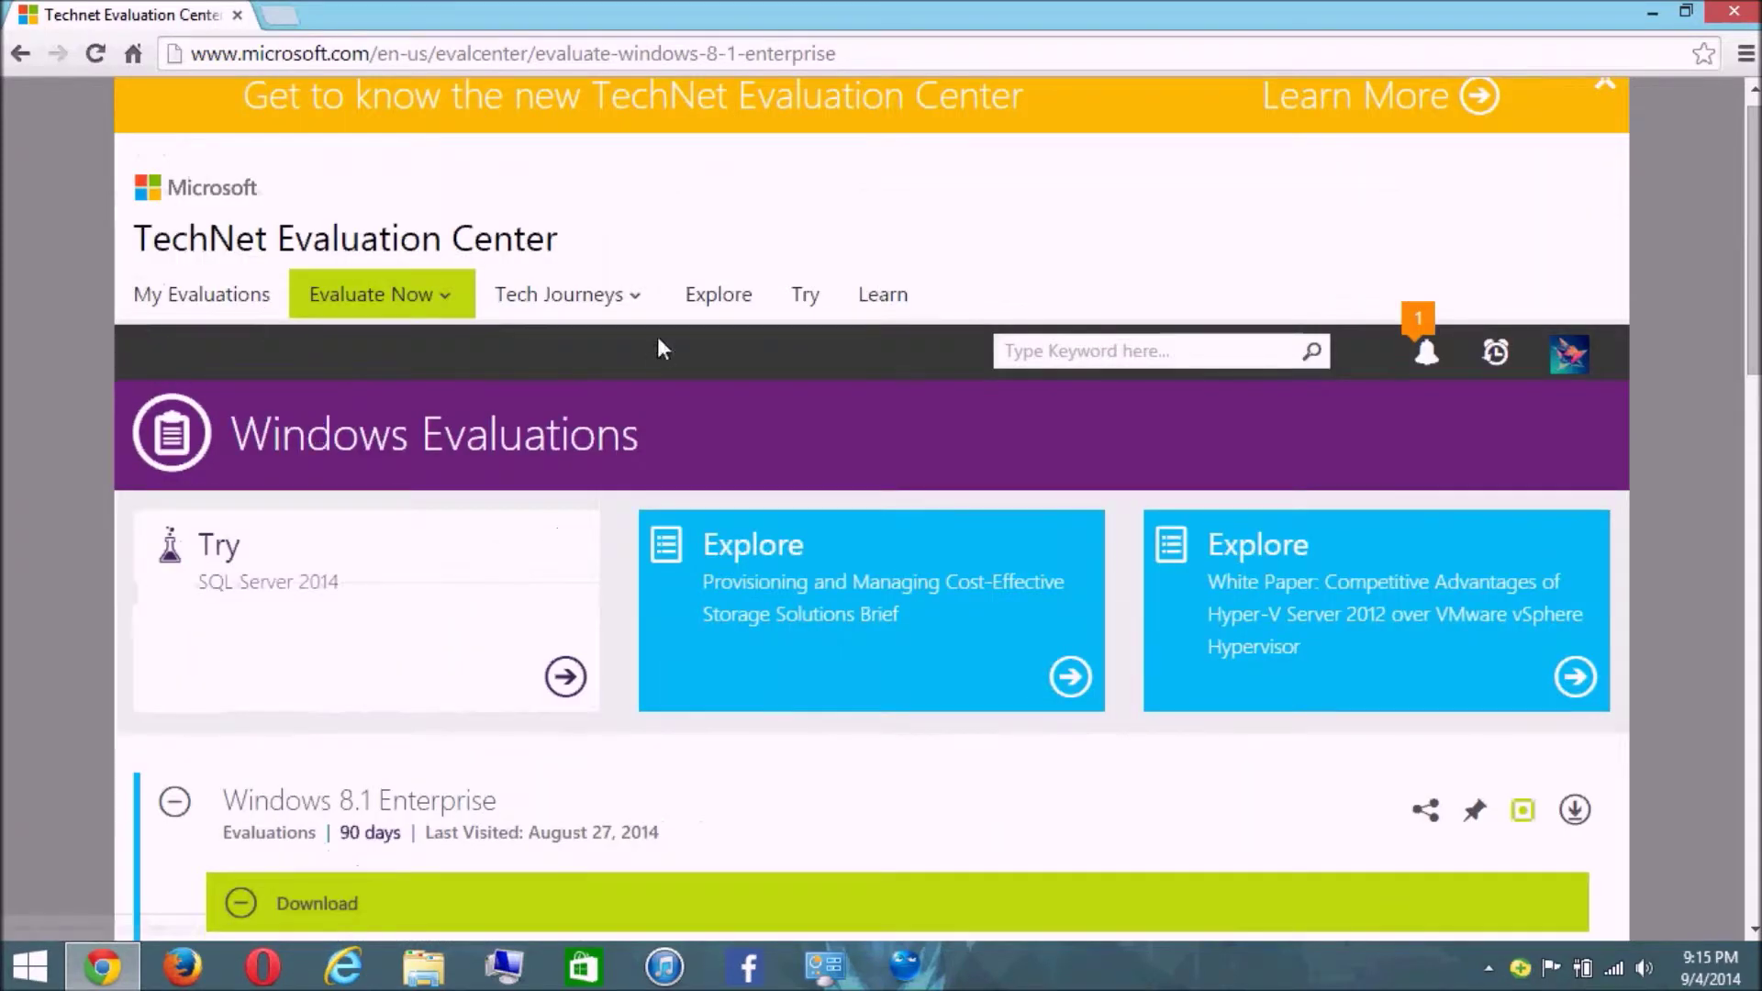
{"action": "scroll", "coordinate": [532, 349], "scroll_direction": "down", "scroll_amount": 6}
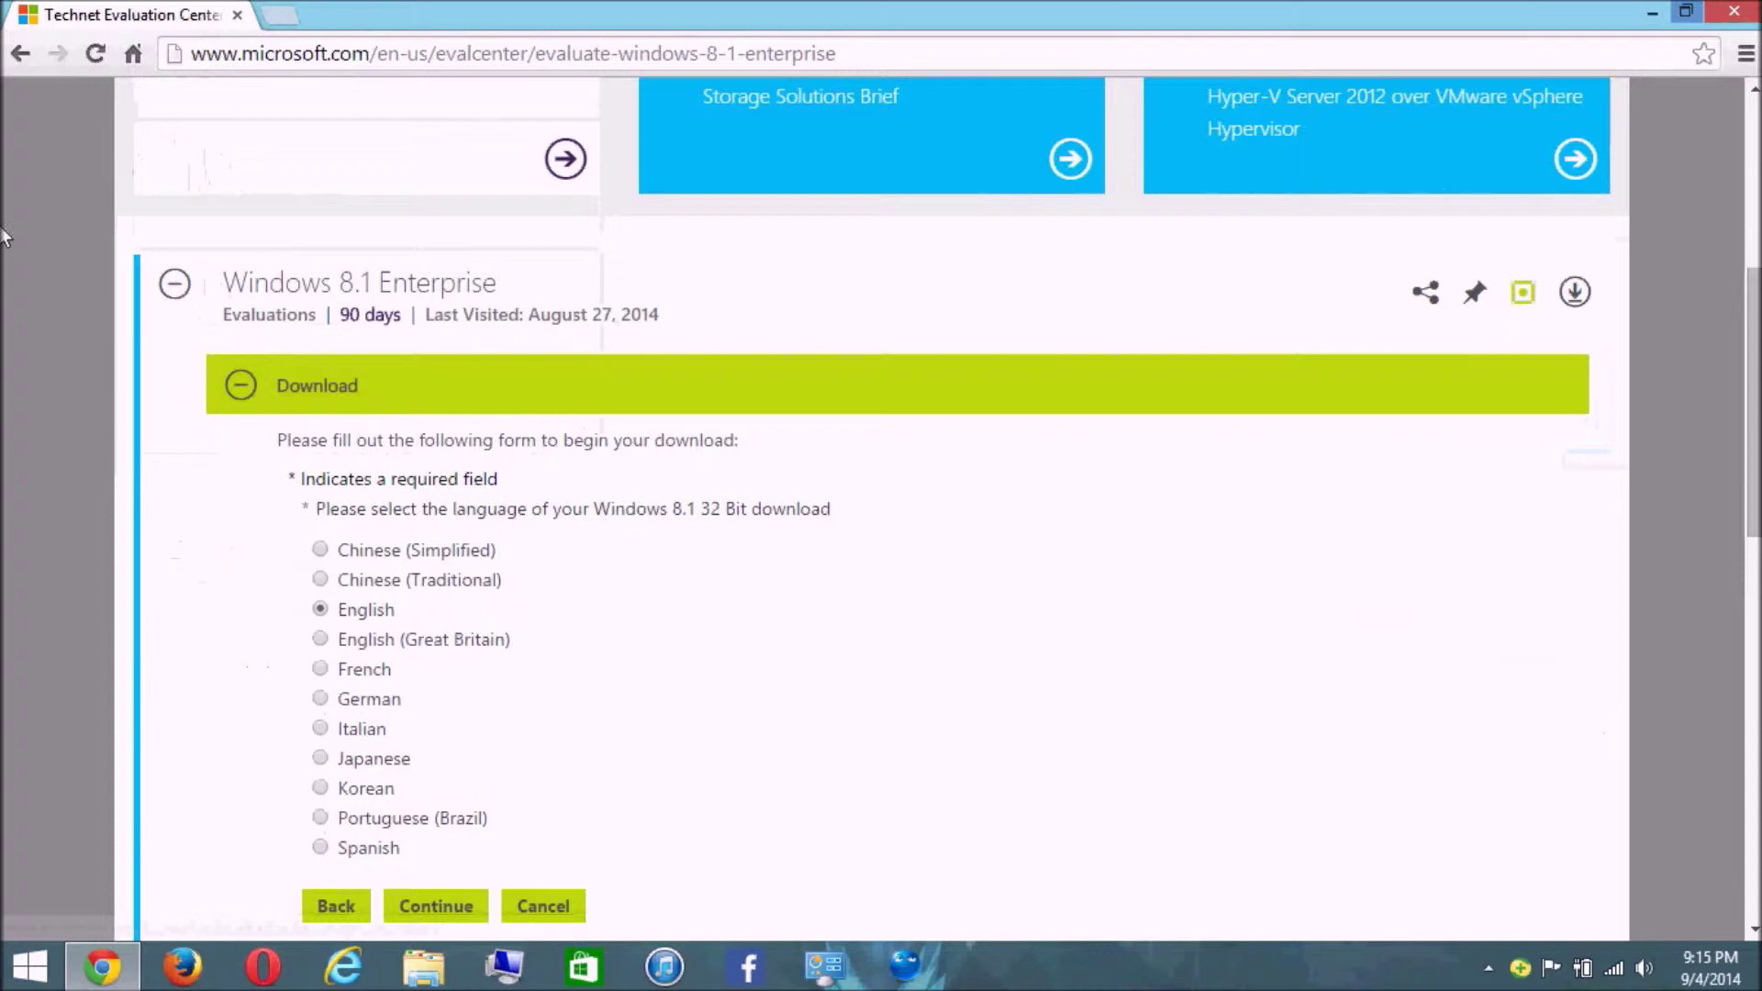
{"action": "scroll", "coordinate": [520, 681], "scroll_direction": "down", "scroll_amount": 3}
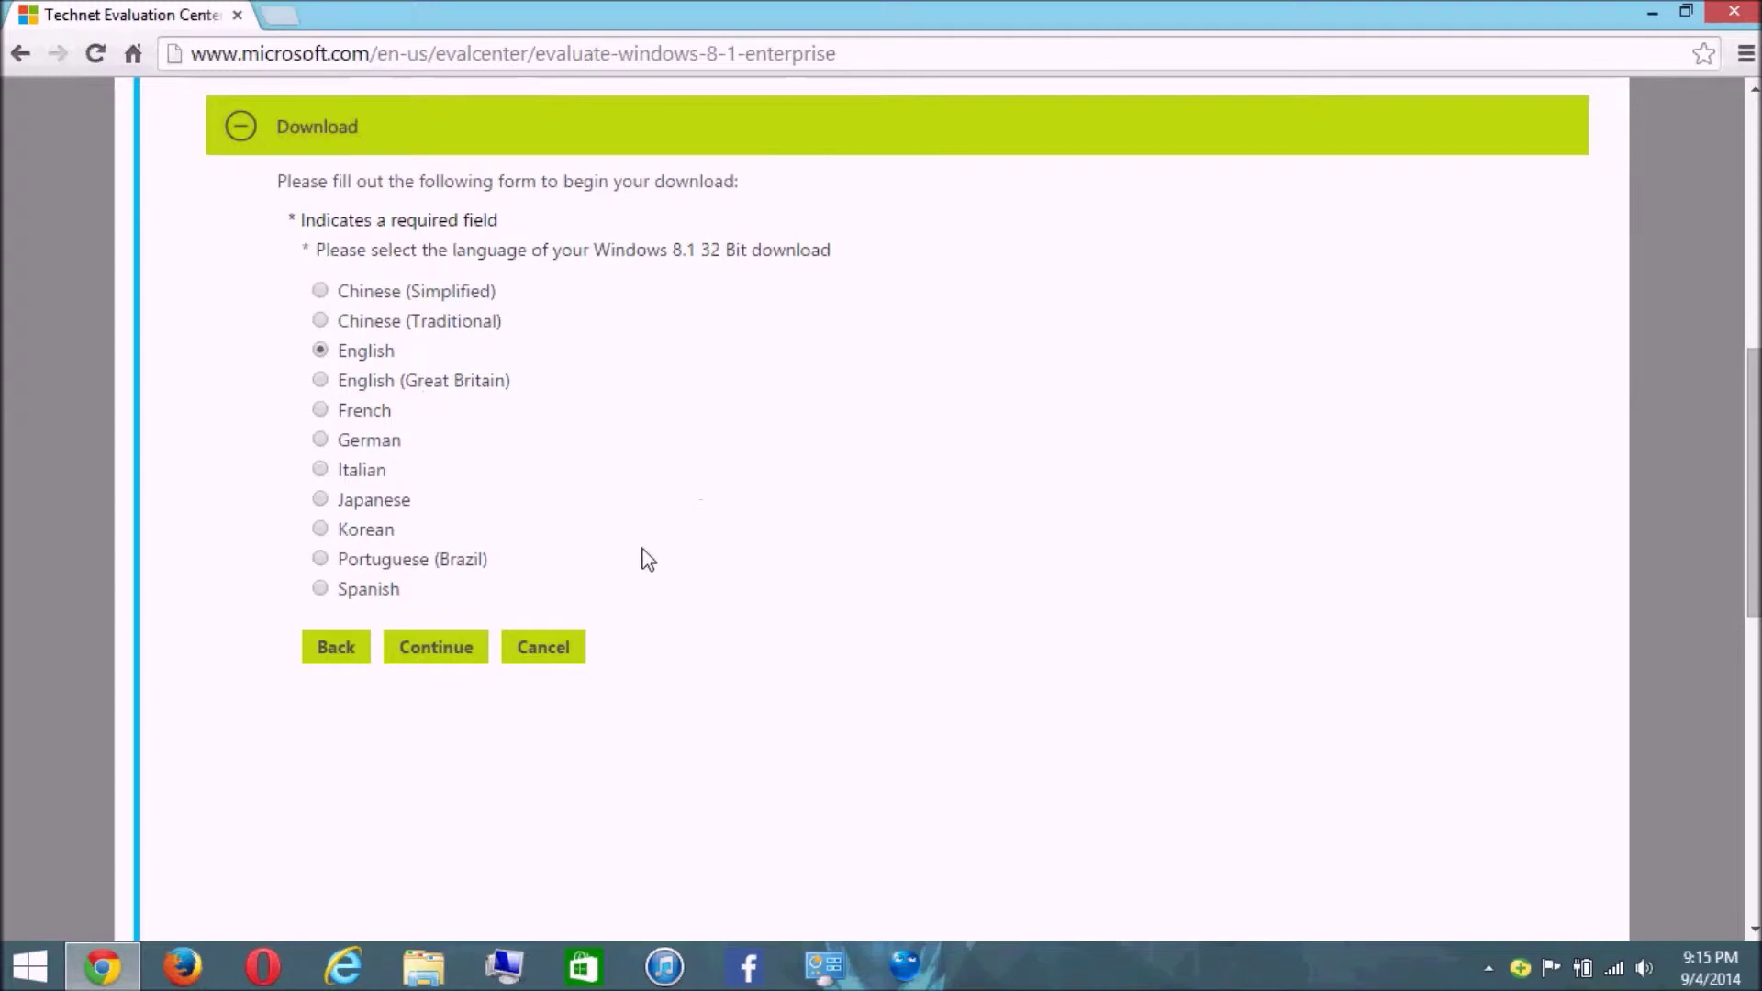
{"action": "scroll", "coordinate": [648, 559], "scroll_direction": "up", "scroll_amount": 4}
{"action": "scroll", "coordinate": [649, 550], "scroll_direction": "down", "scroll_amount": 1}
{"action": "scroll", "coordinate": [648, 523], "scroll_direction": "up", "scroll_amount": 1}
{"action": "scroll", "coordinate": [661, 486], "scroll_direction": "down", "scroll_amount": 4}
{"action": "scroll", "coordinate": [905, 487], "scroll_direction": "up", "scroll_amount": 4}
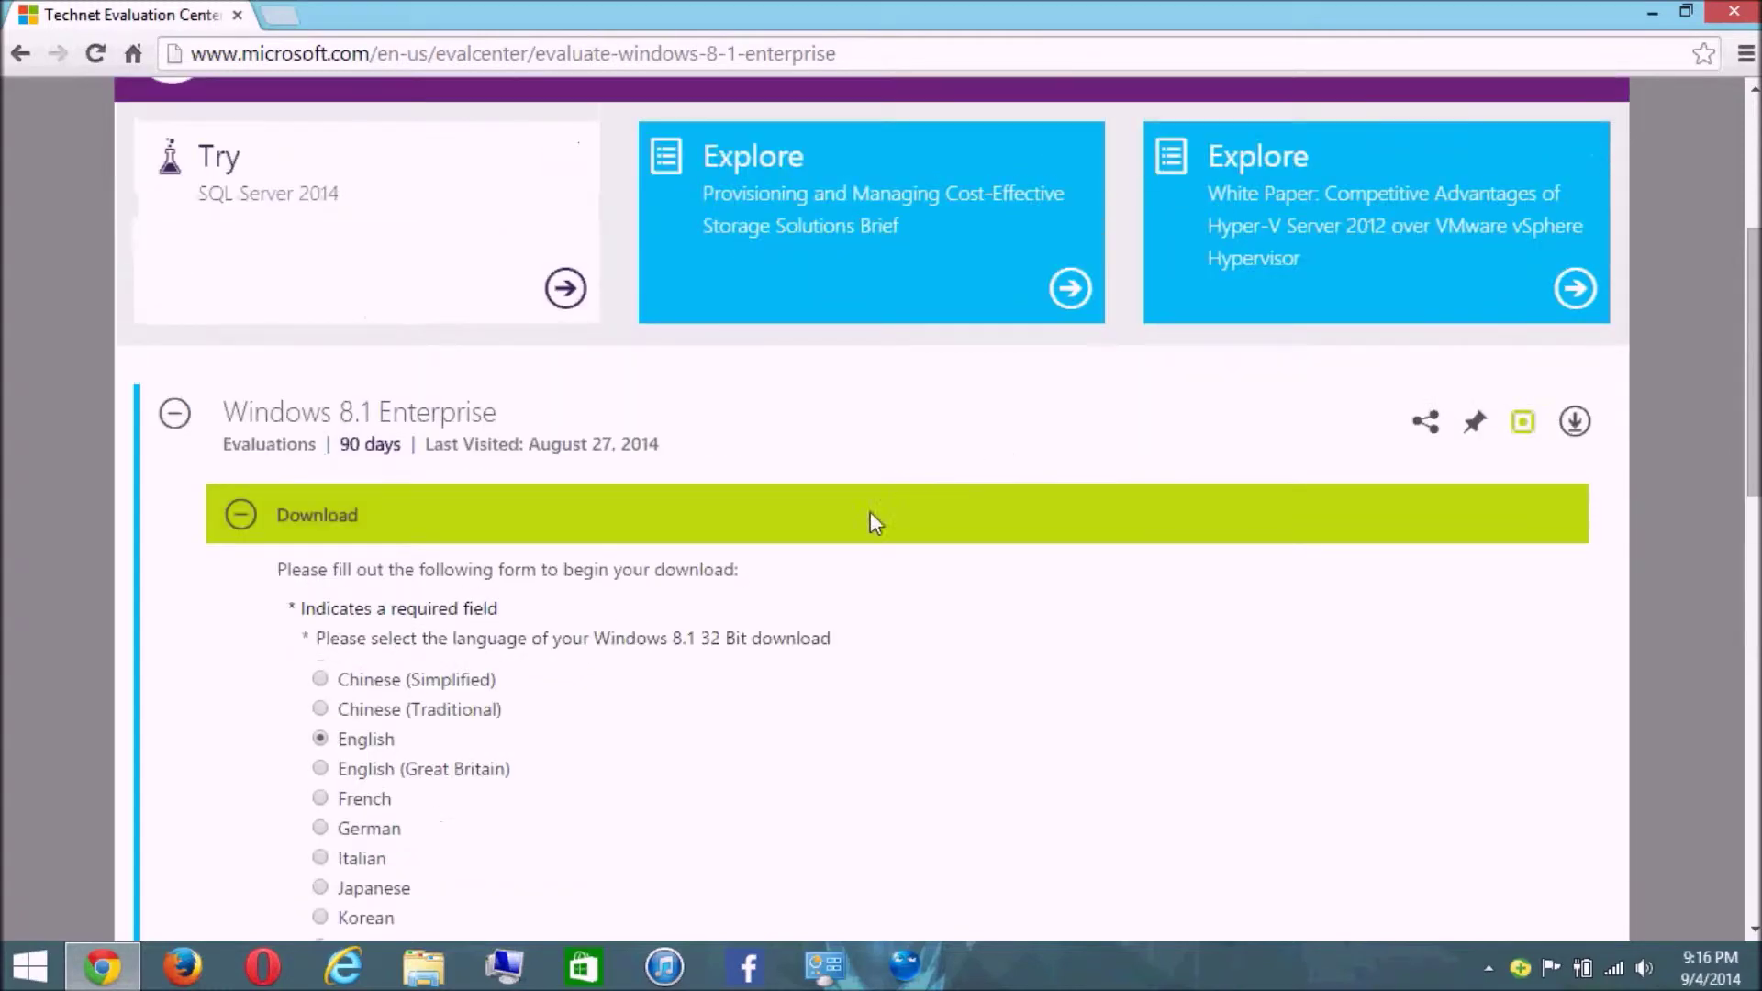
{"action": "scroll", "coordinate": [796, 548], "scroll_direction": "up", "scroll_amount": 4}
{"action": "scroll", "coordinate": [734, 532], "scroll_direction": "down", "scroll_amount": 1}
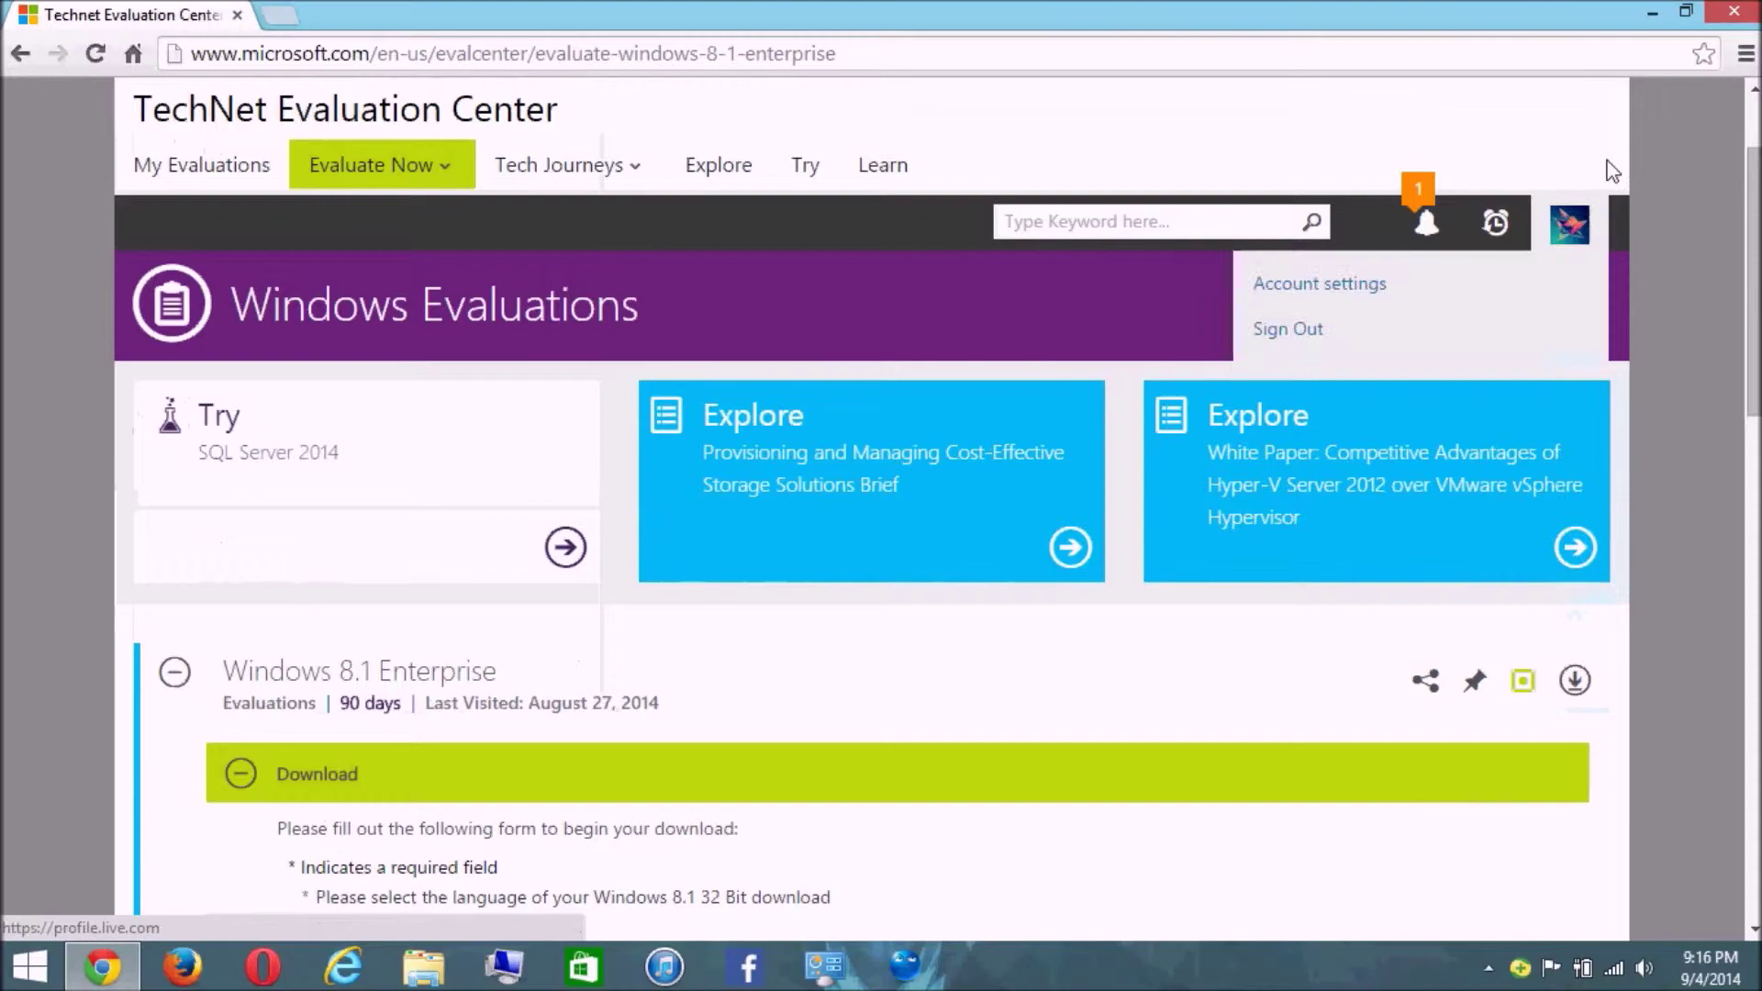
Step: Minimize Chrome, switch to PowerISO by running it as administrator, and continue with the unregistered version
{"action": "left_click", "coordinate": [1652, 13]}
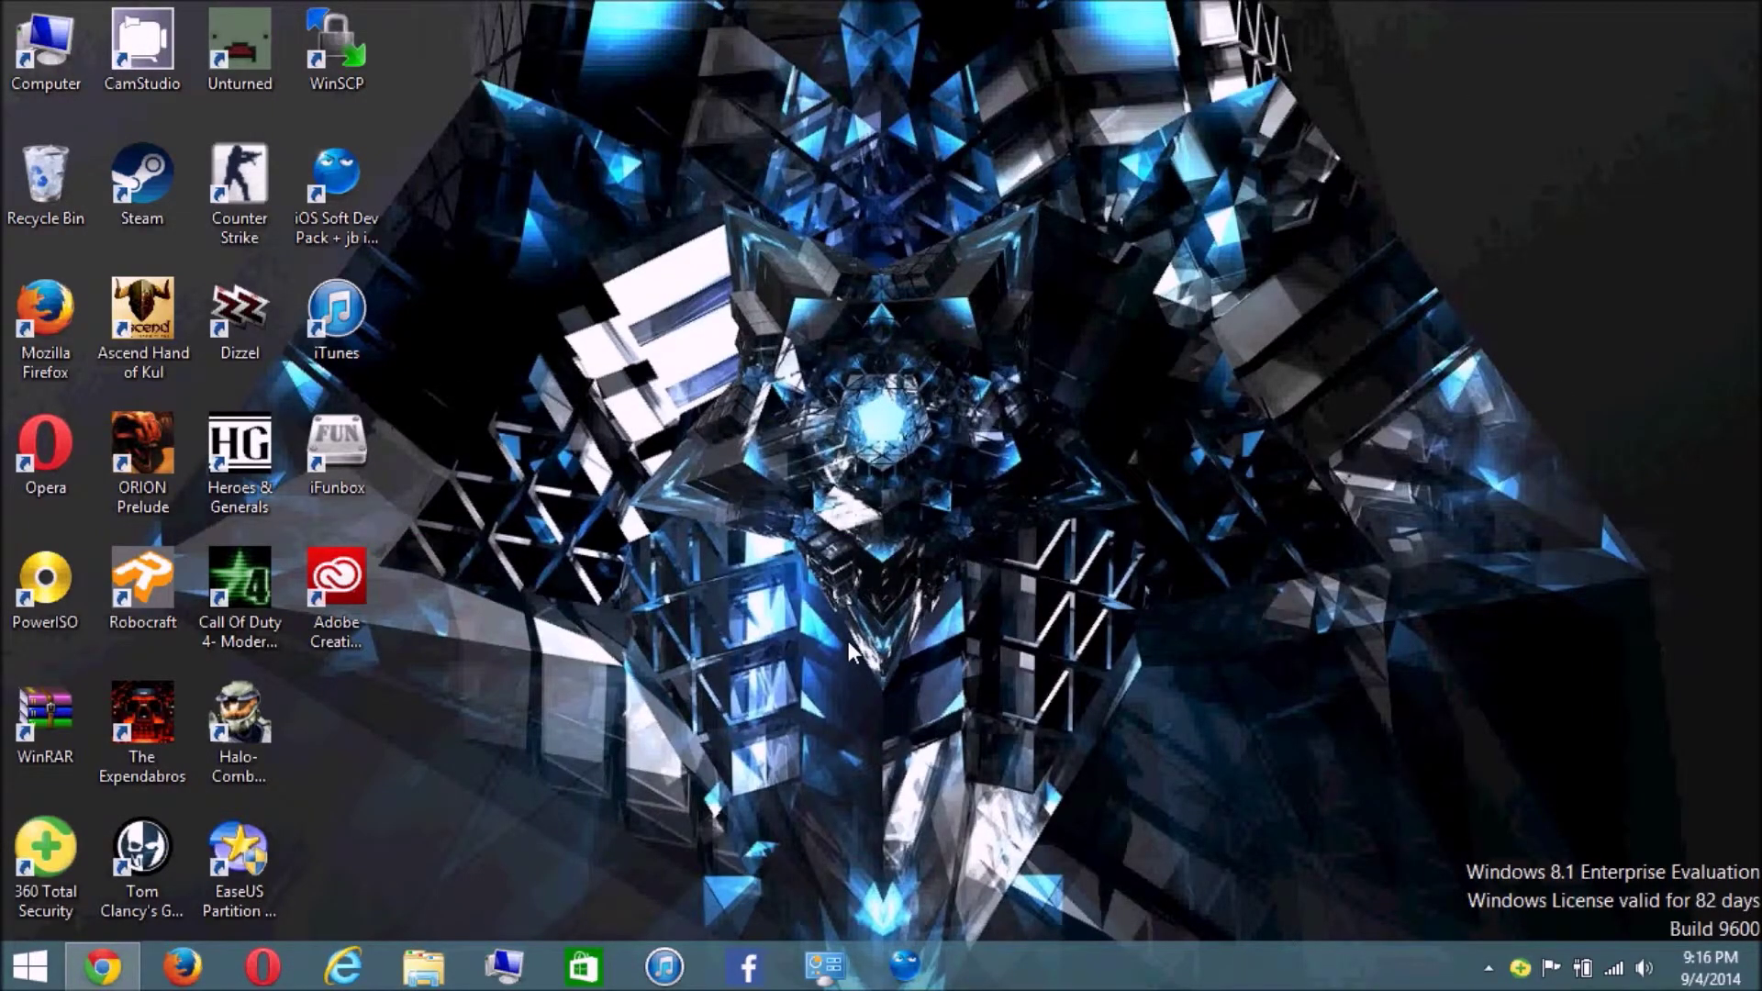
{"action": "left_click", "coordinate": [48, 608]}
{"action": "double_click", "coordinate": [58, 578]}
{"action": "right_click", "coordinate": [37, 592]}
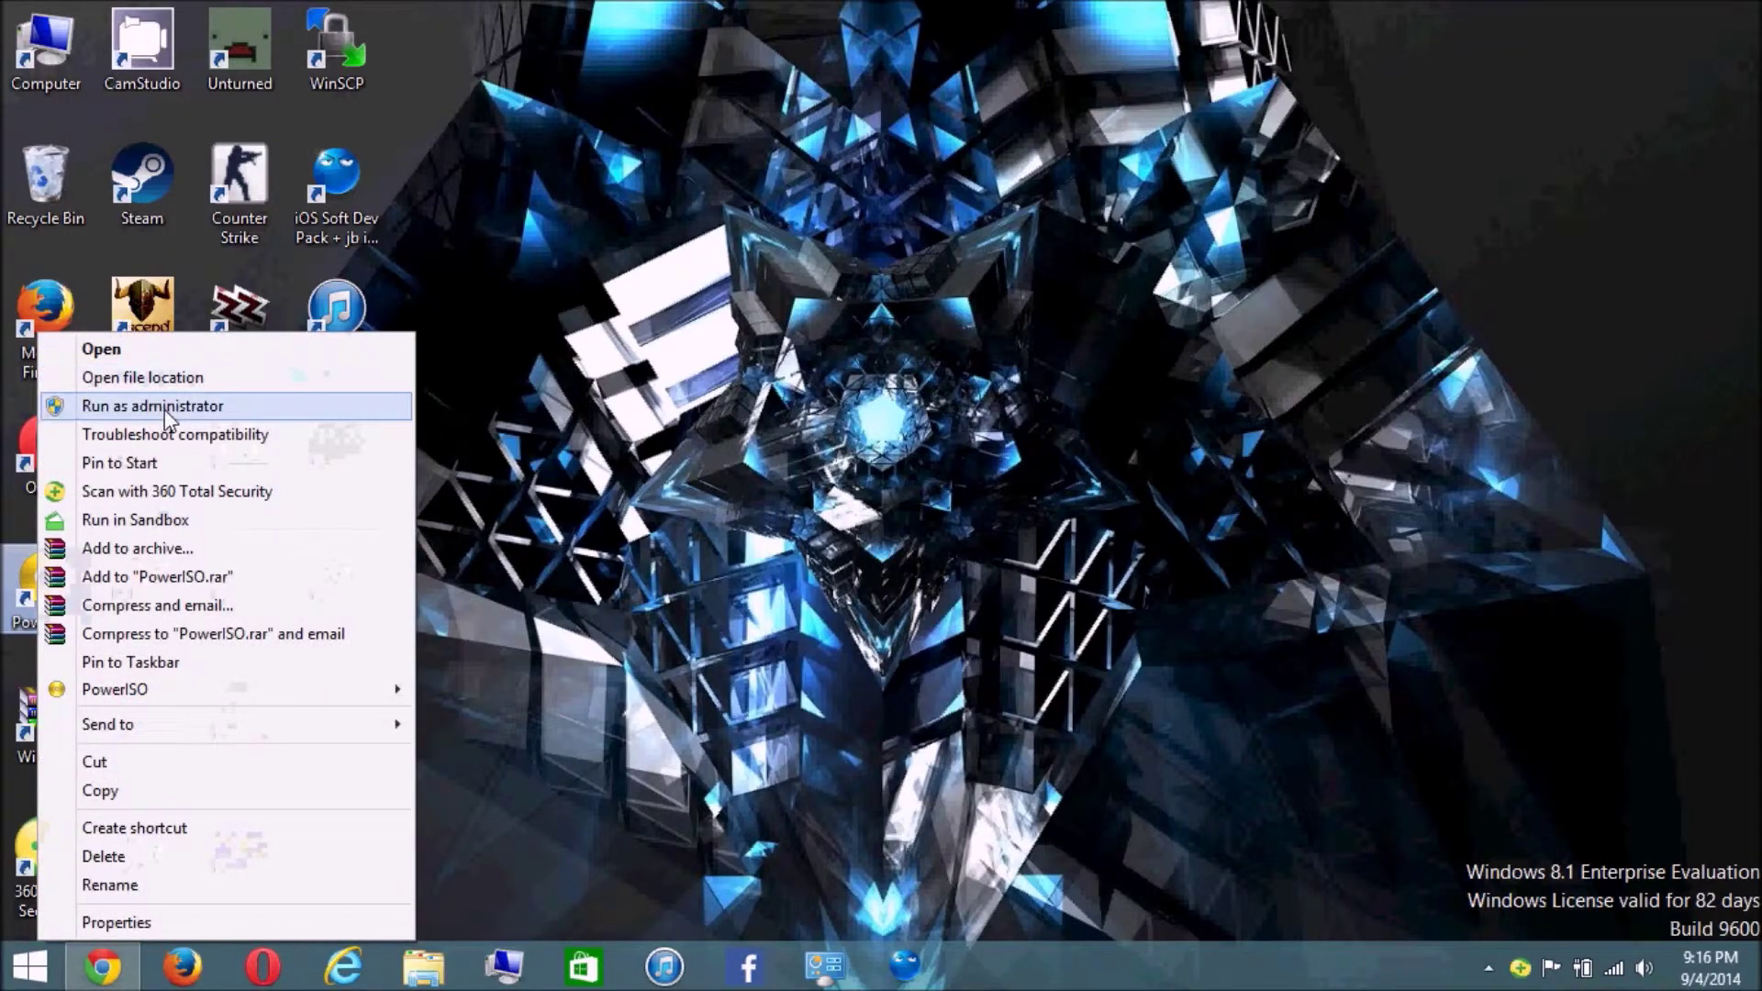
{"action": "left_click", "coordinate": [274, 415]}
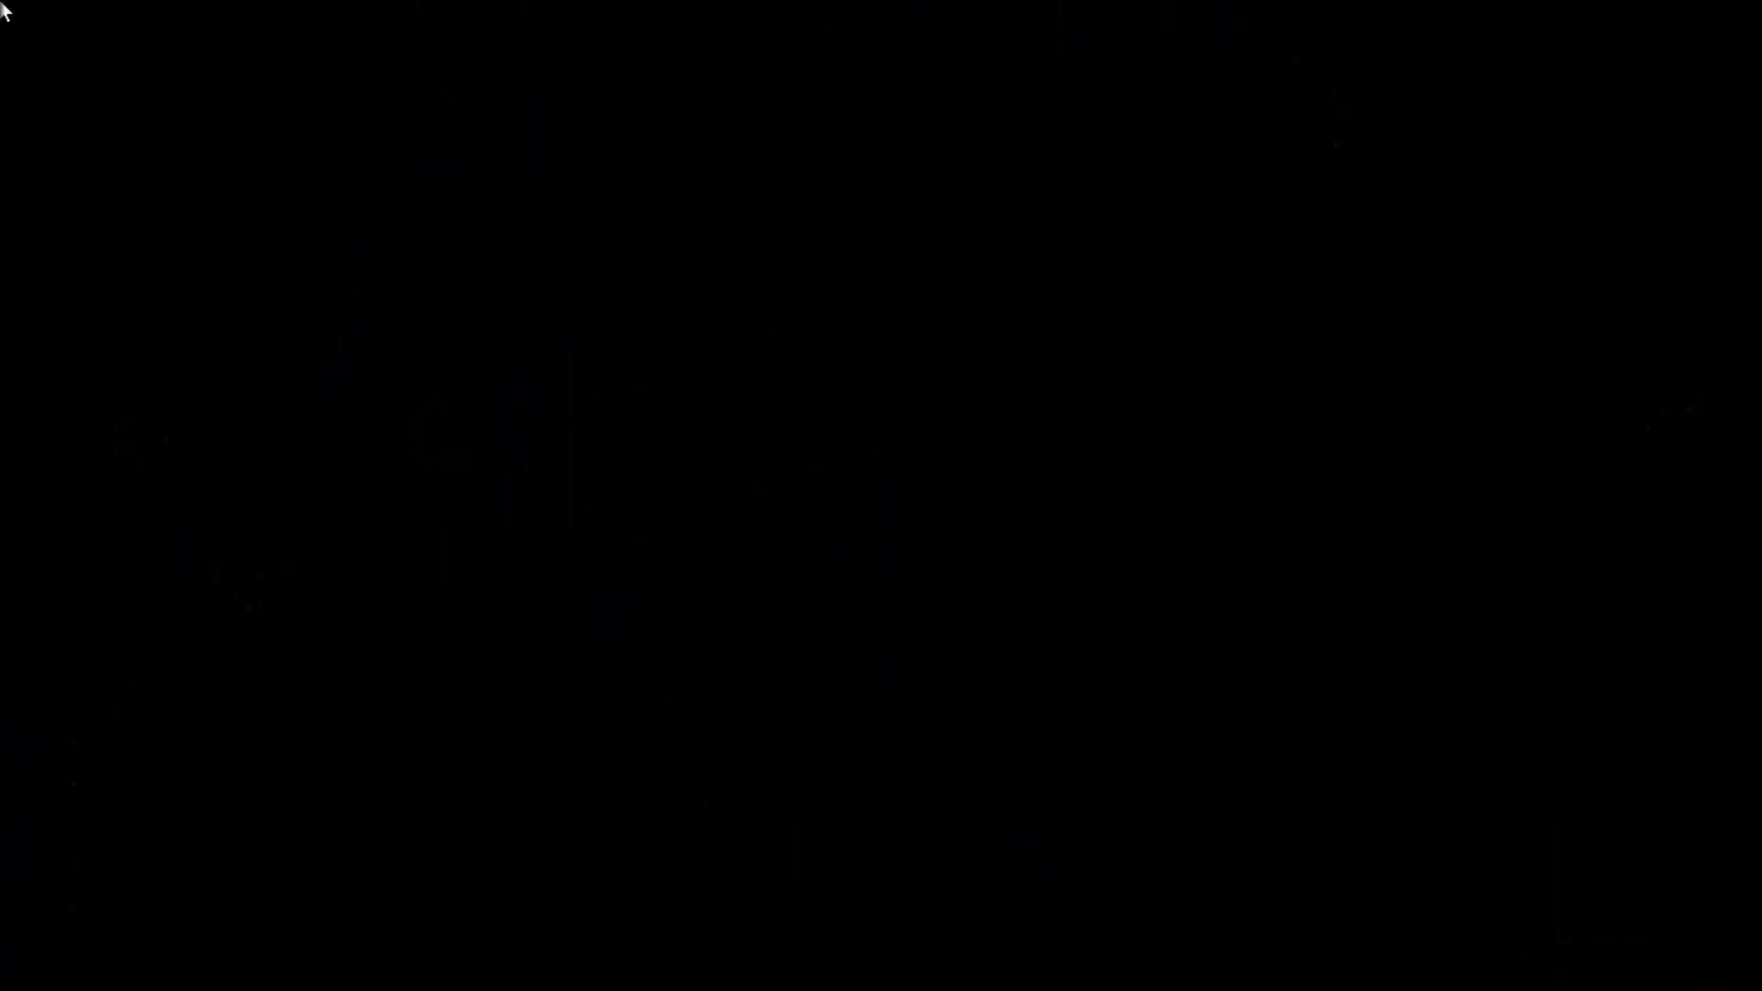
{"action": "left_click", "coordinate": [982, 536]}
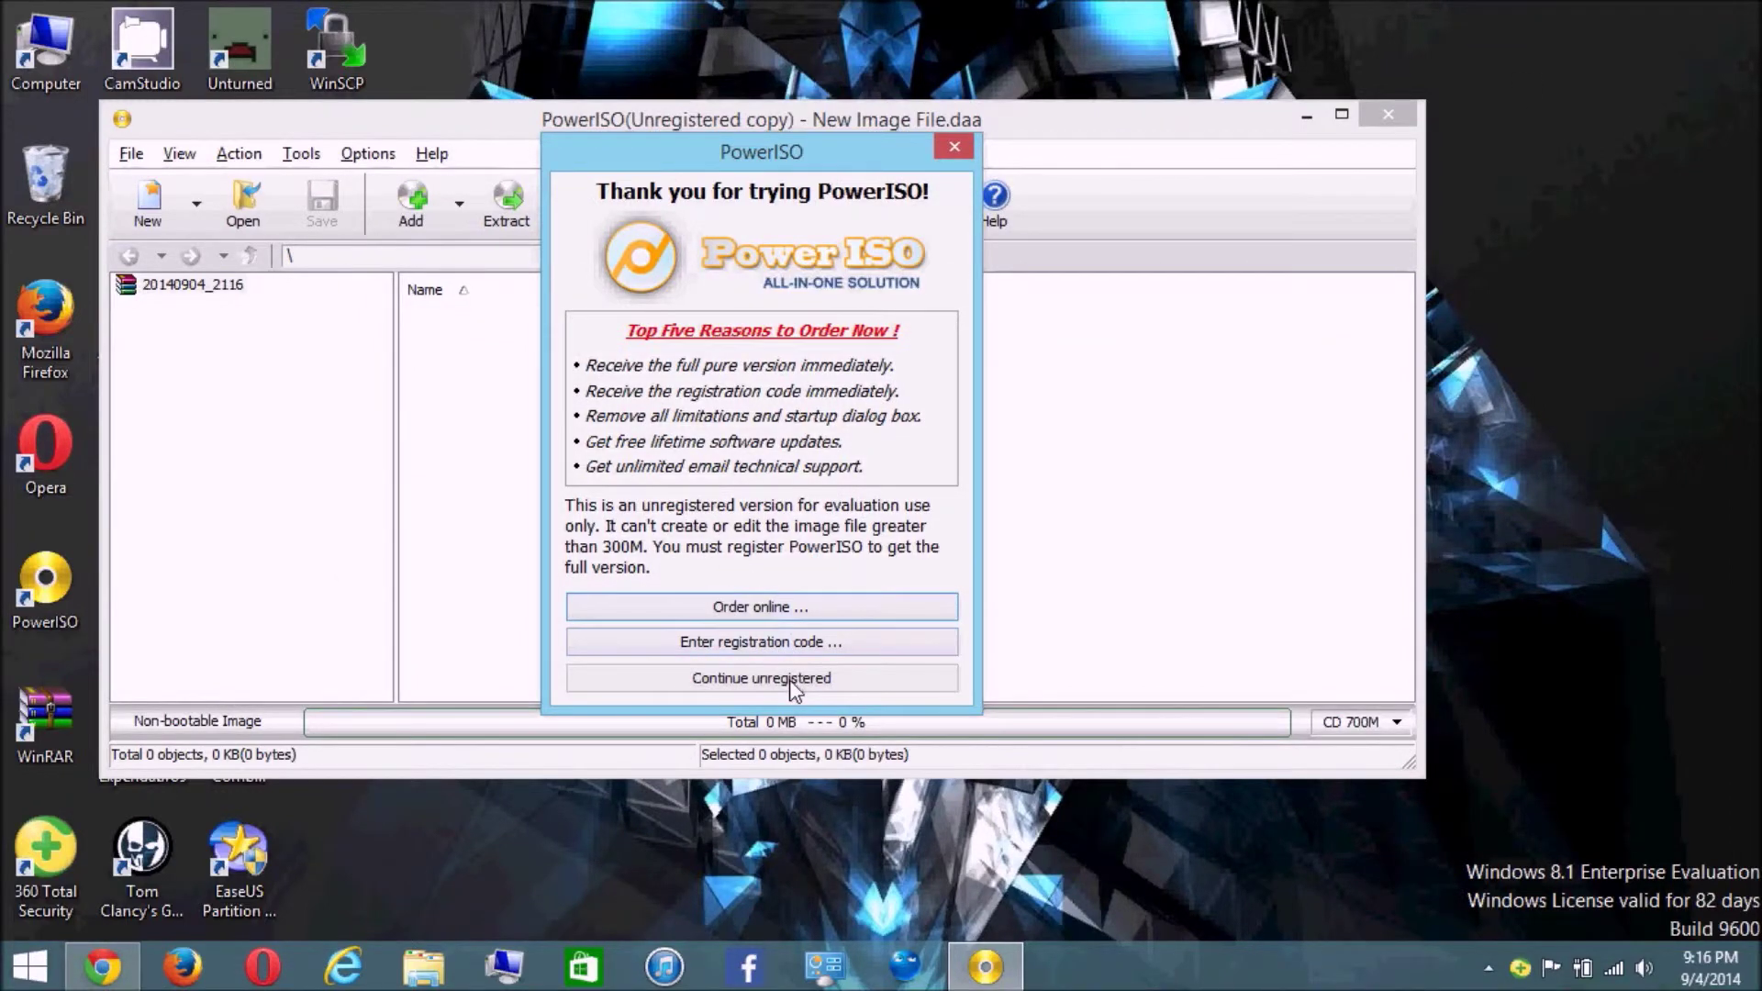
{"action": "left_click", "coordinate": [789, 679]}
Step: Open PowerISO's Create Bootable USB Drive tool
{"action": "left_click", "coordinate": [244, 161]}
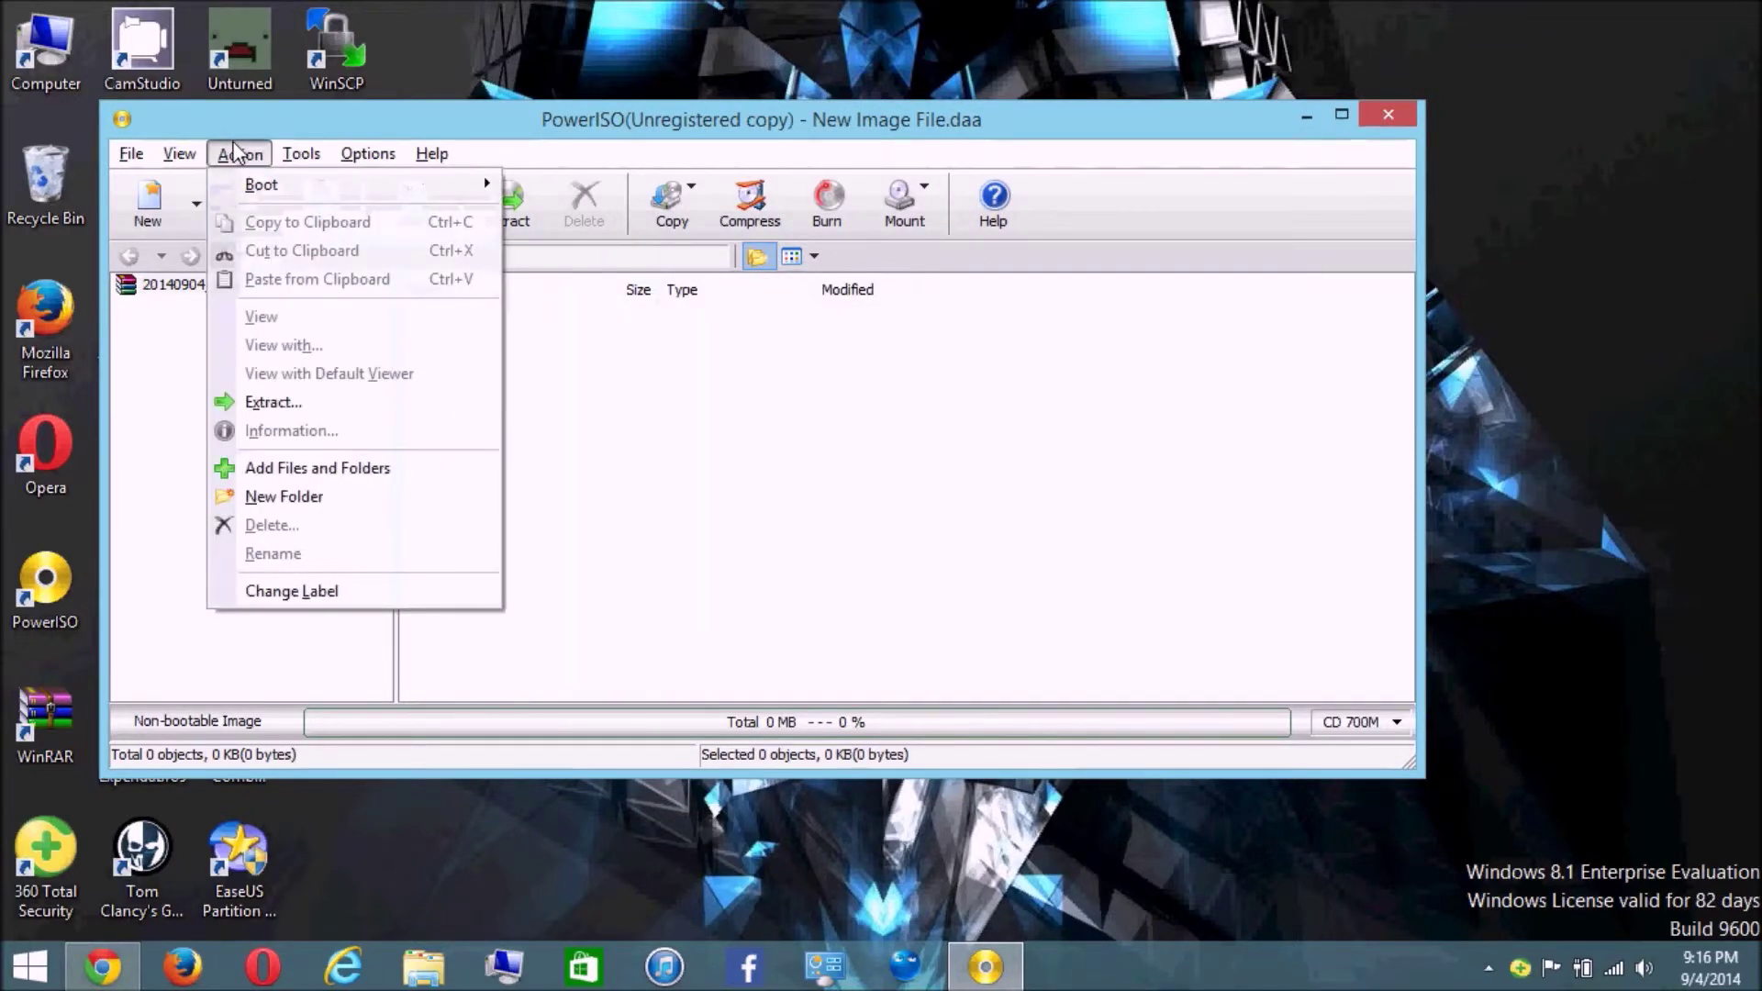
{"action": "left_click", "coordinate": [241, 158]}
{"action": "left_click", "coordinate": [202, 163]}
{"action": "mouse_move", "coordinate": [226, 163]}
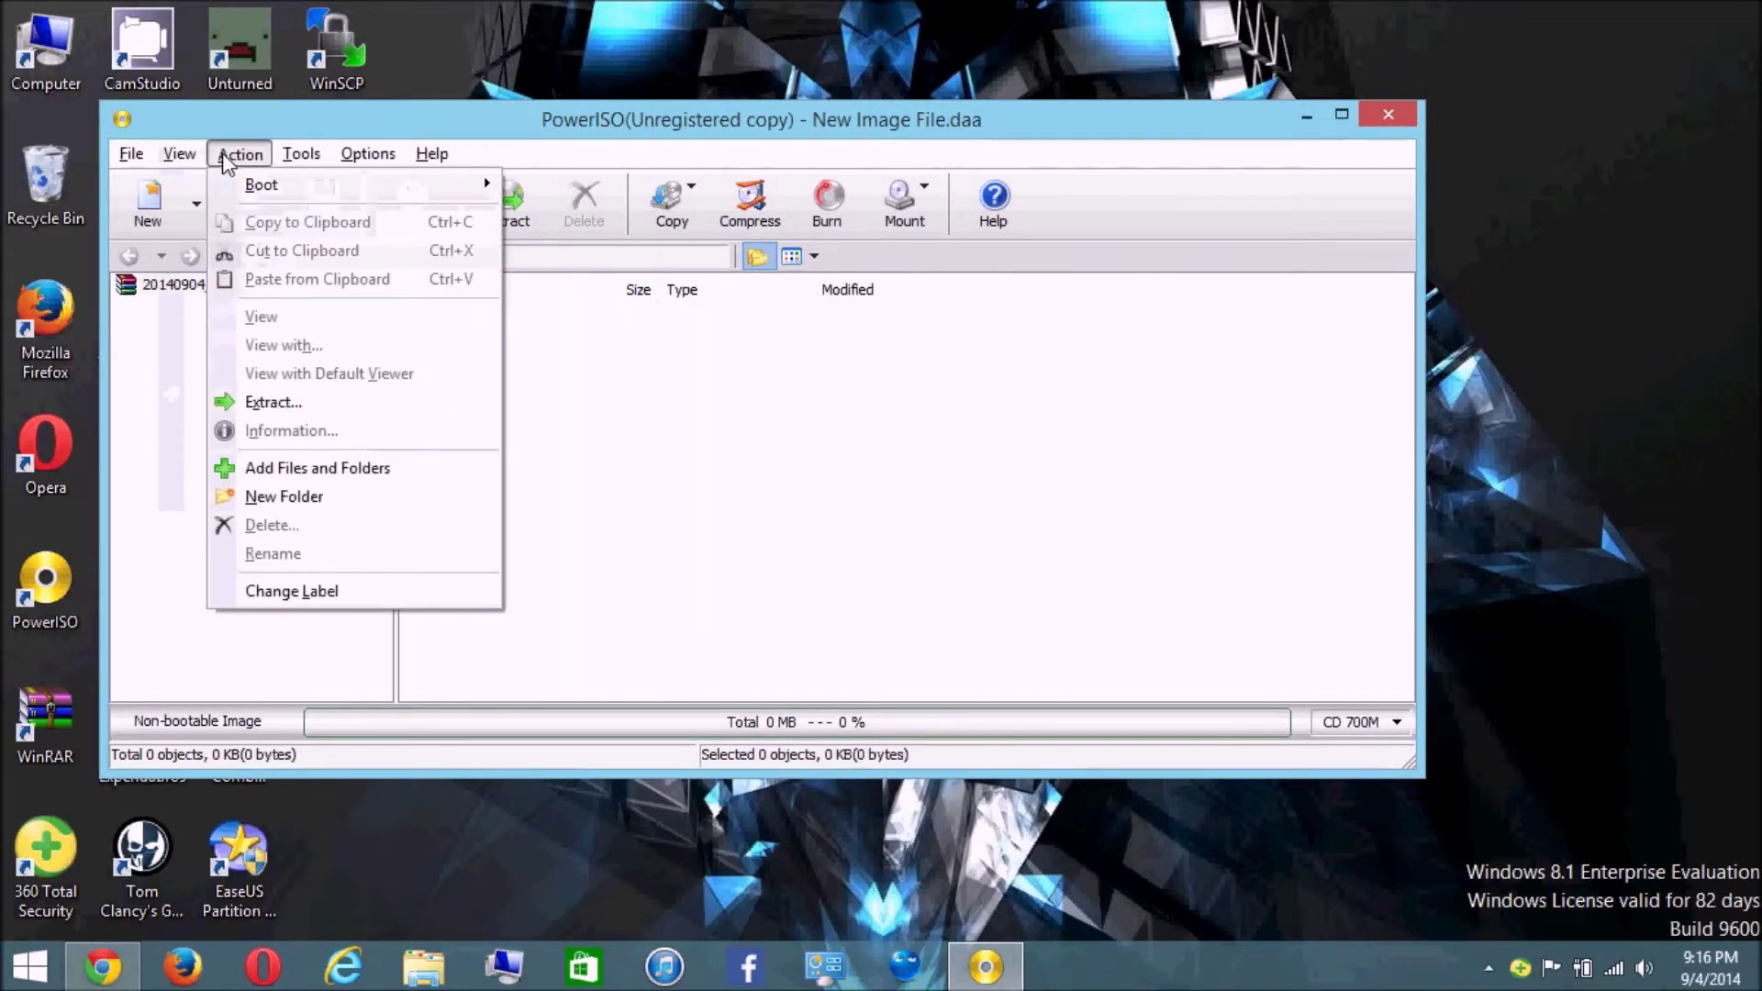
{"action": "mouse_move", "coordinate": [294, 152]}
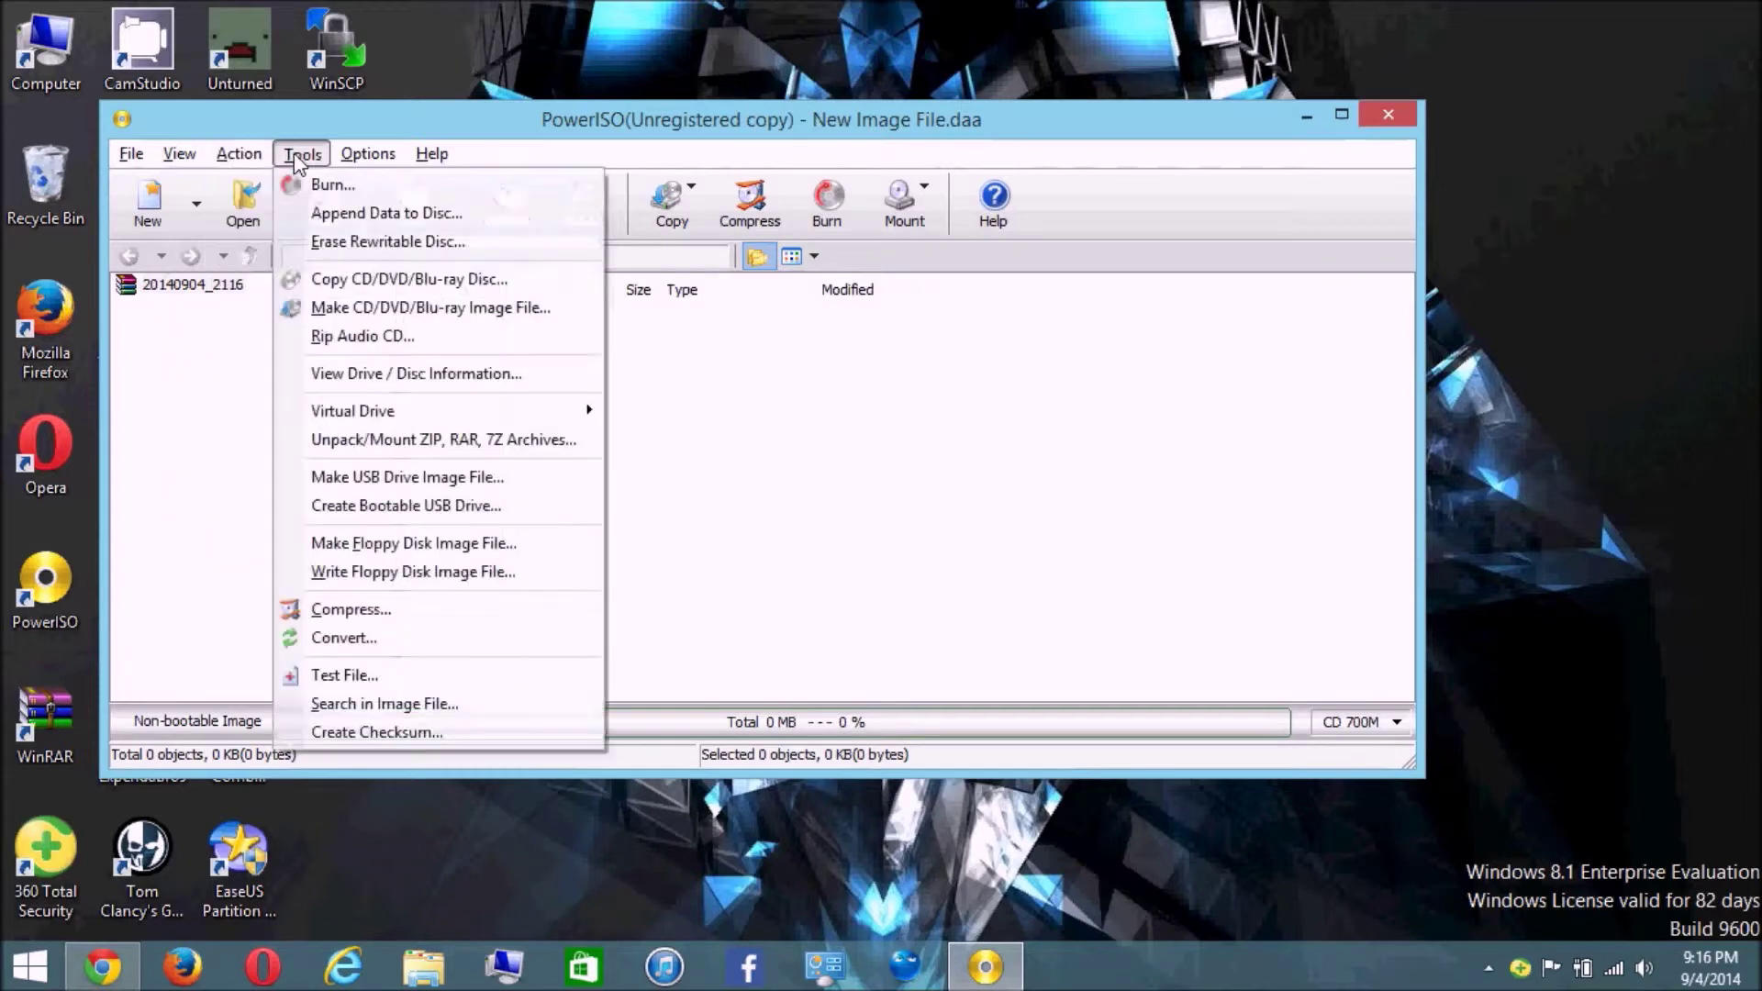
{"action": "left_click", "coordinate": [456, 514]}
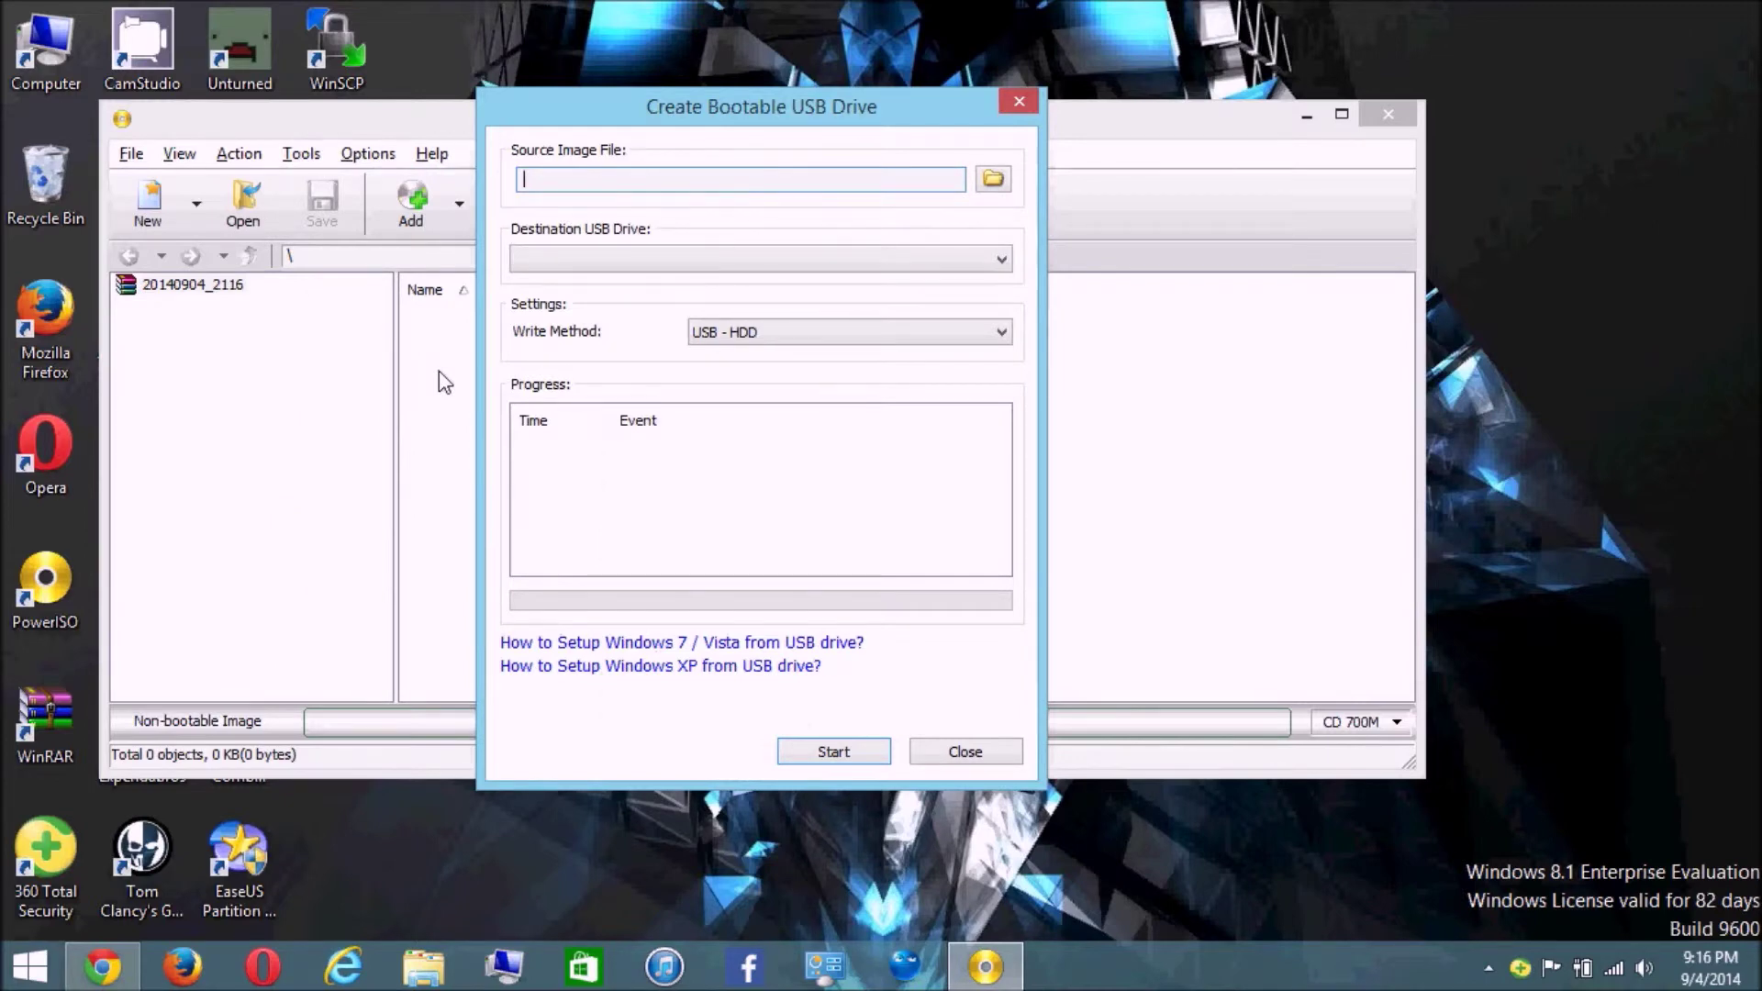
Step: Look at the file browser for the source image file, and leave it without choosing an image
{"action": "left_click", "coordinate": [991, 181]}
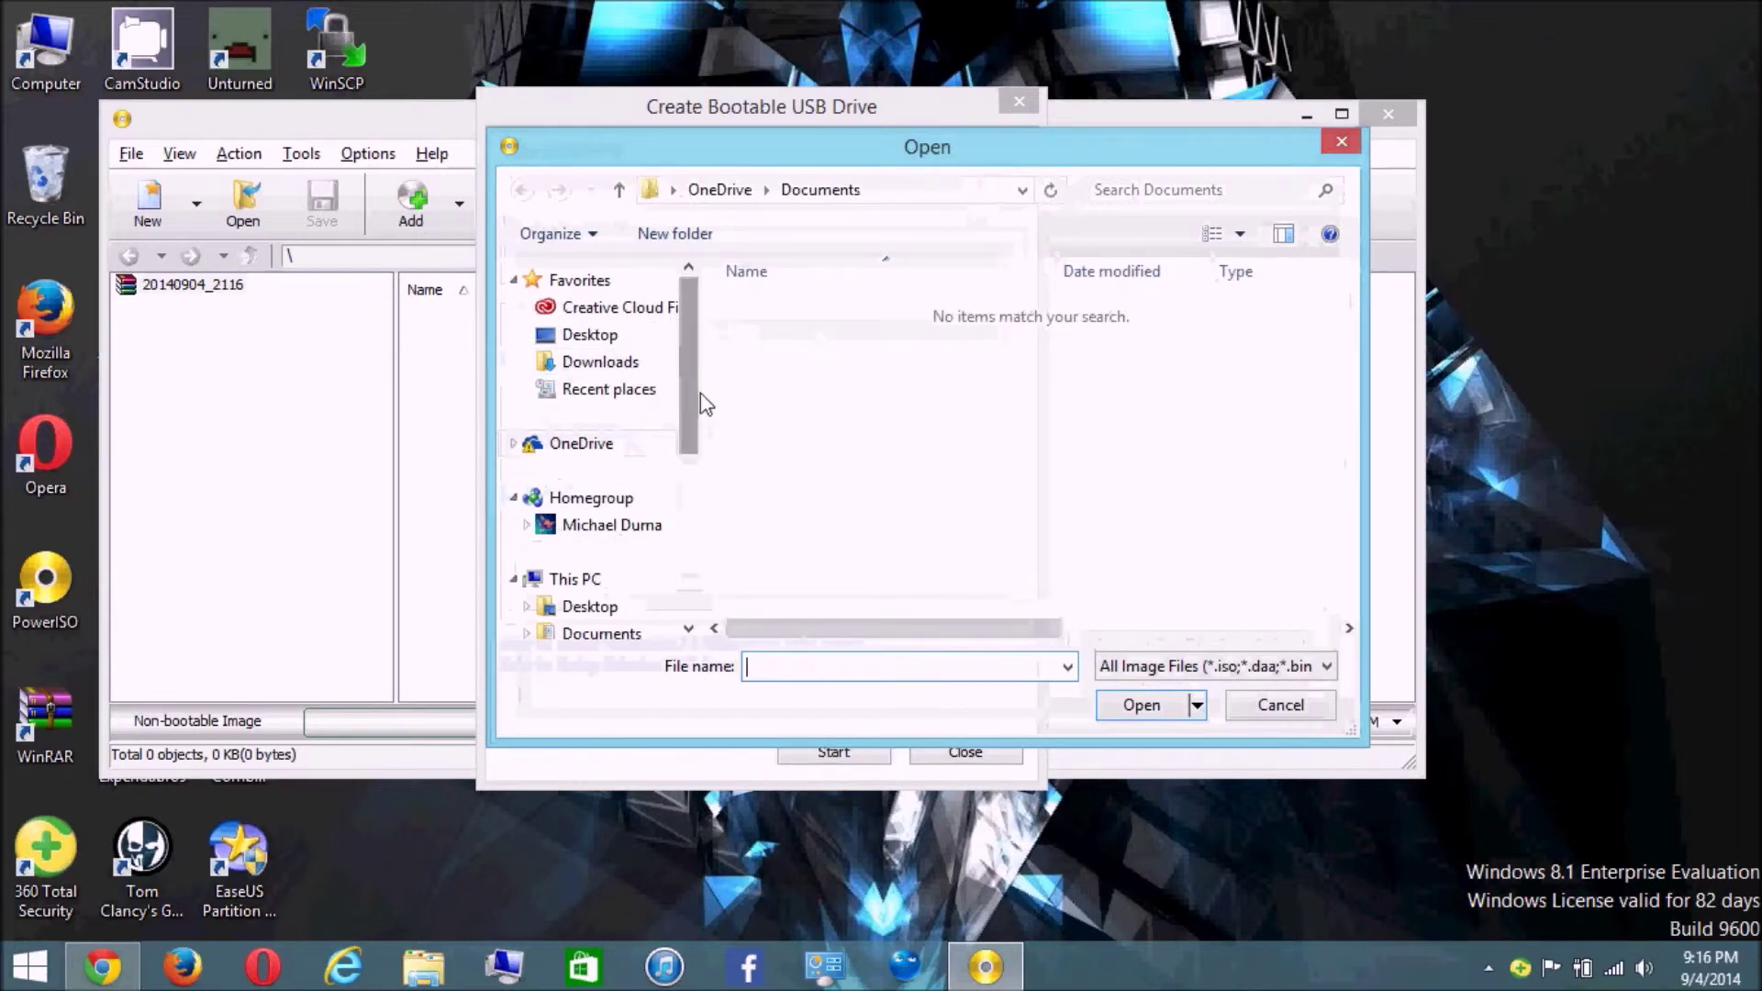
{"action": "left_click_drag", "start_coordinate": [695, 408], "coordinate": [712, 370]}
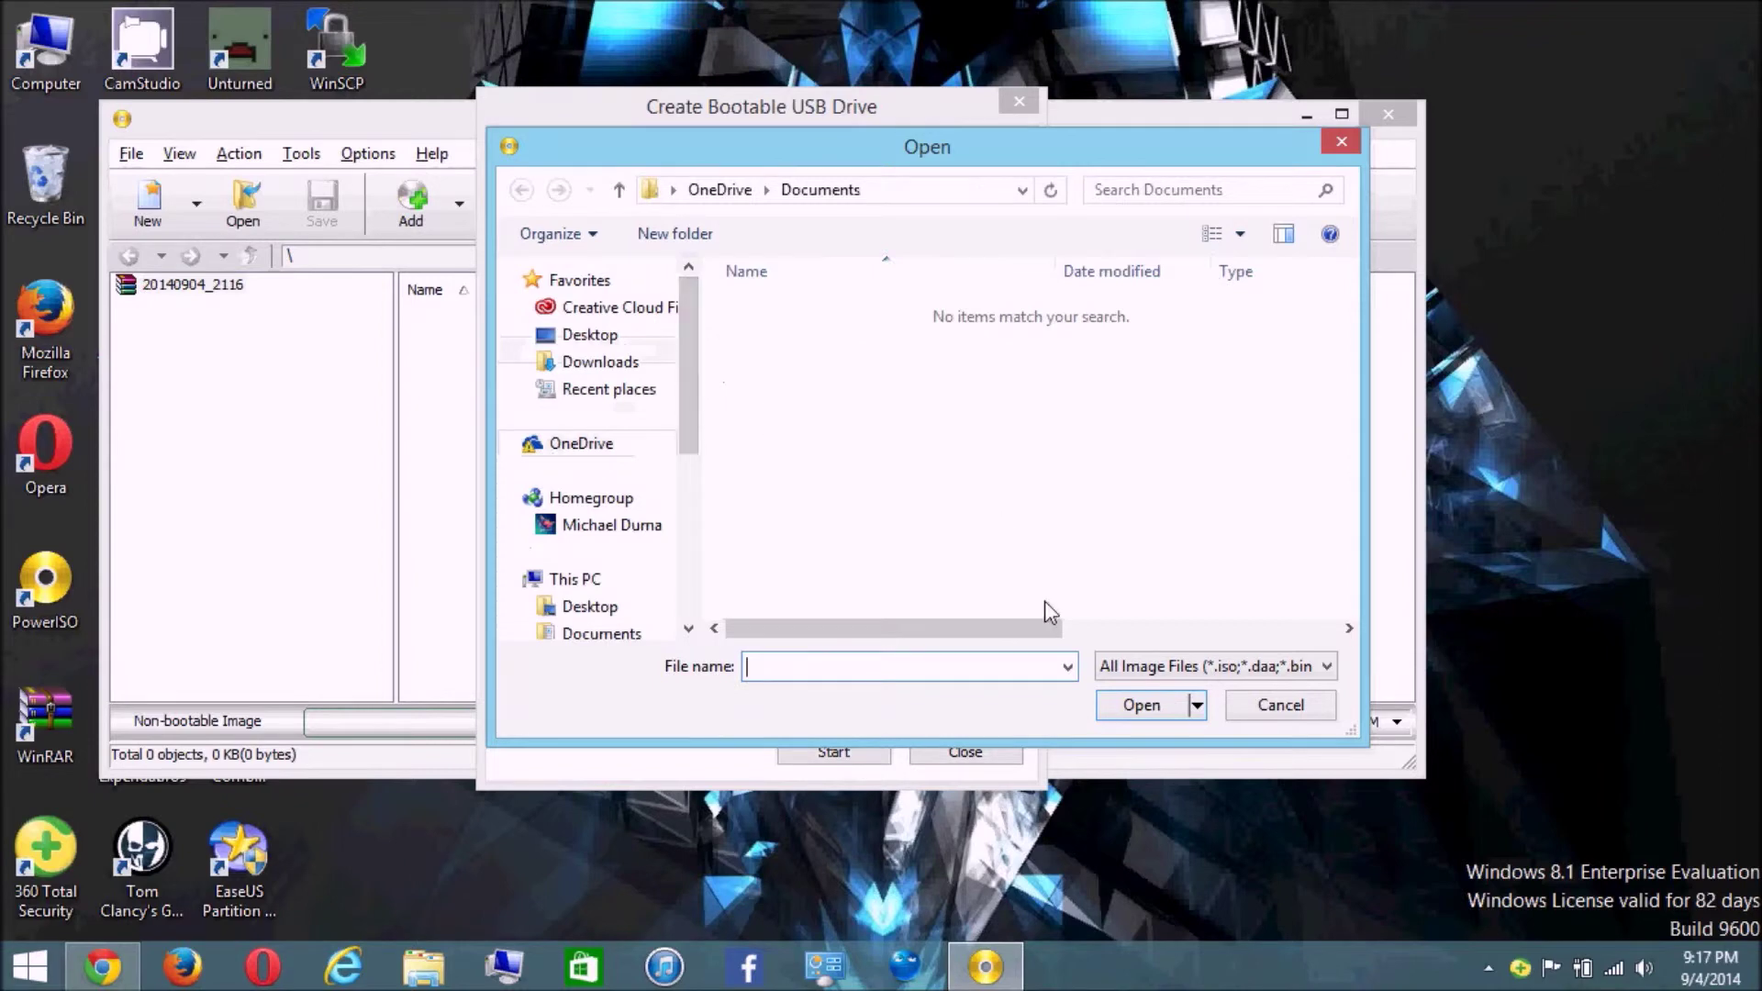
{"action": "left_click", "coordinate": [1280, 706]}
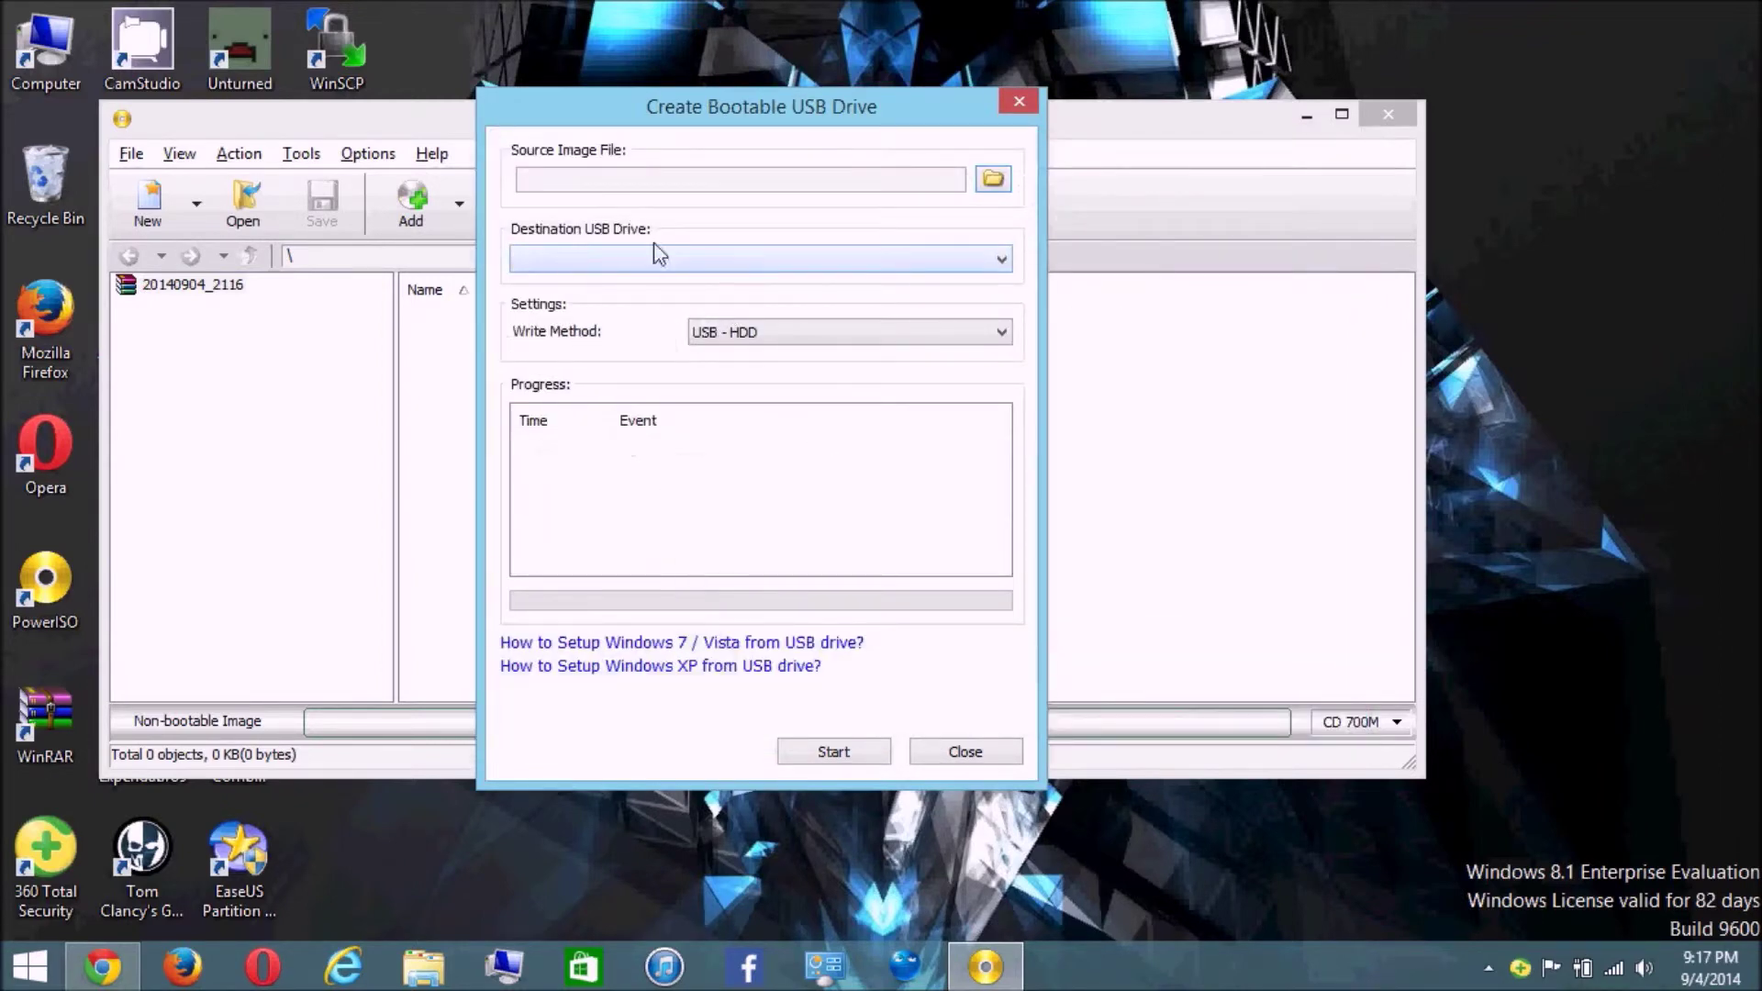
Step: Check the destination USB drive and write method choices, keeping USB-HDD, and close the bootable USB drive dialog
{"action": "left_click", "coordinate": [630, 266]}
{"action": "left_click", "coordinate": [630, 266]}
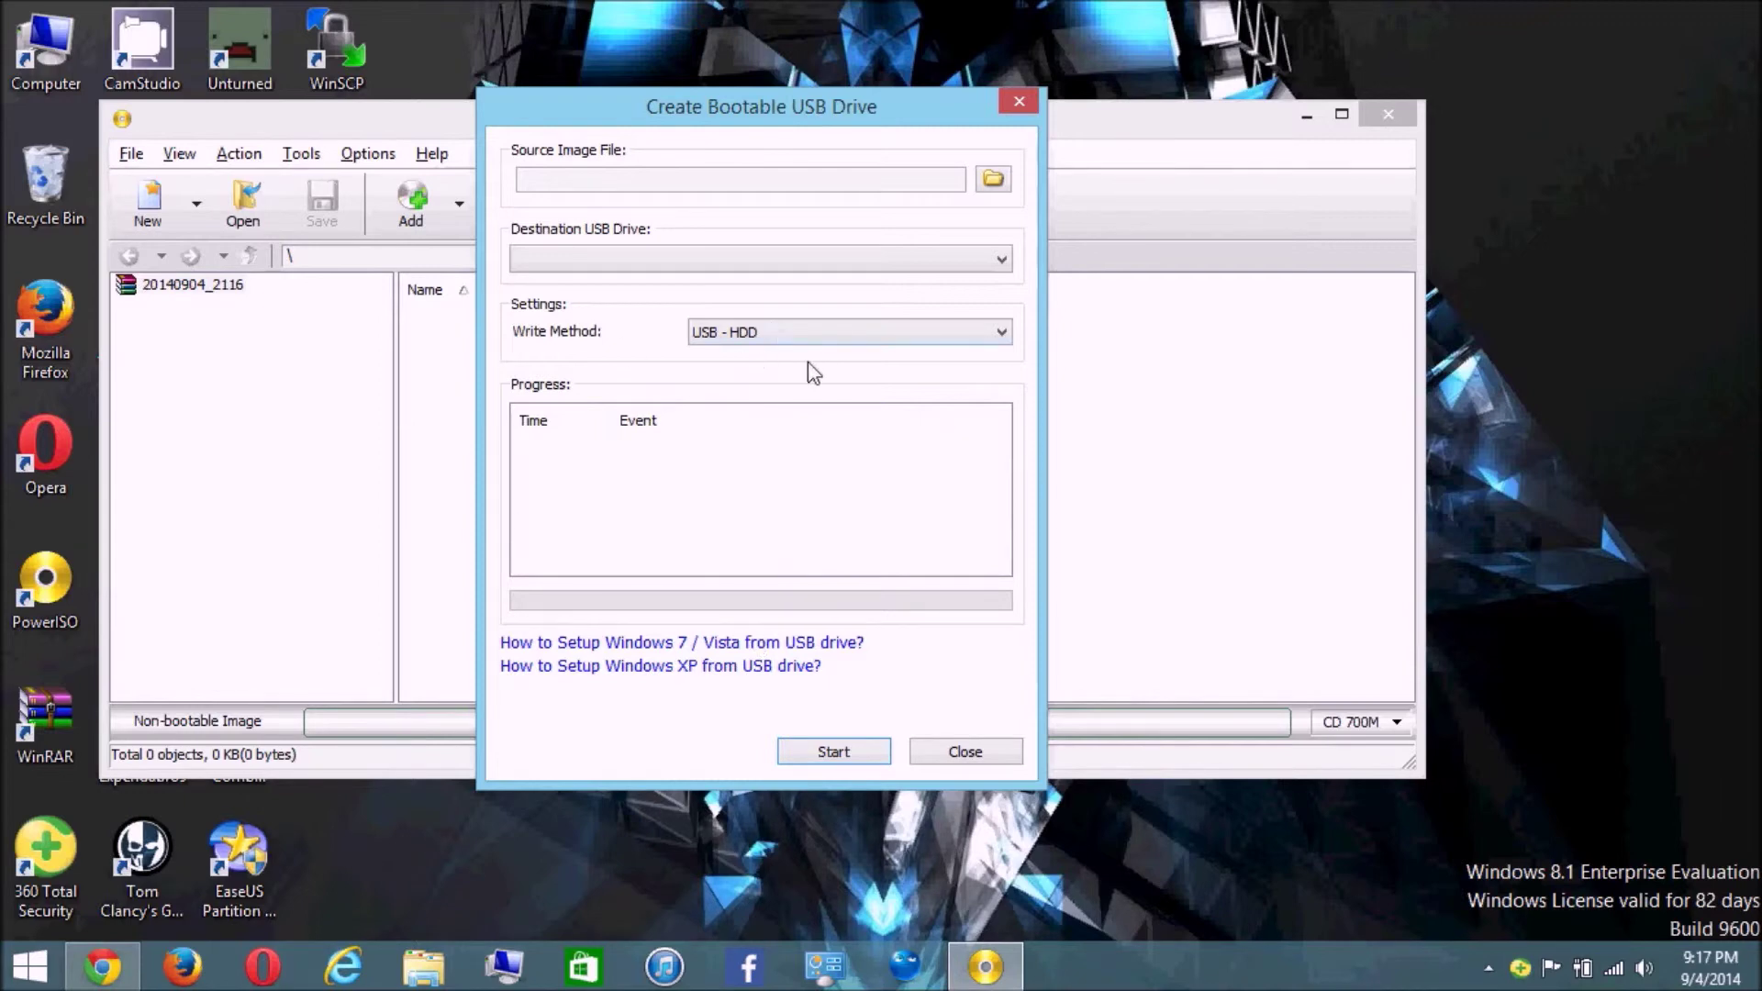
{"action": "left_click", "coordinate": [817, 336]}
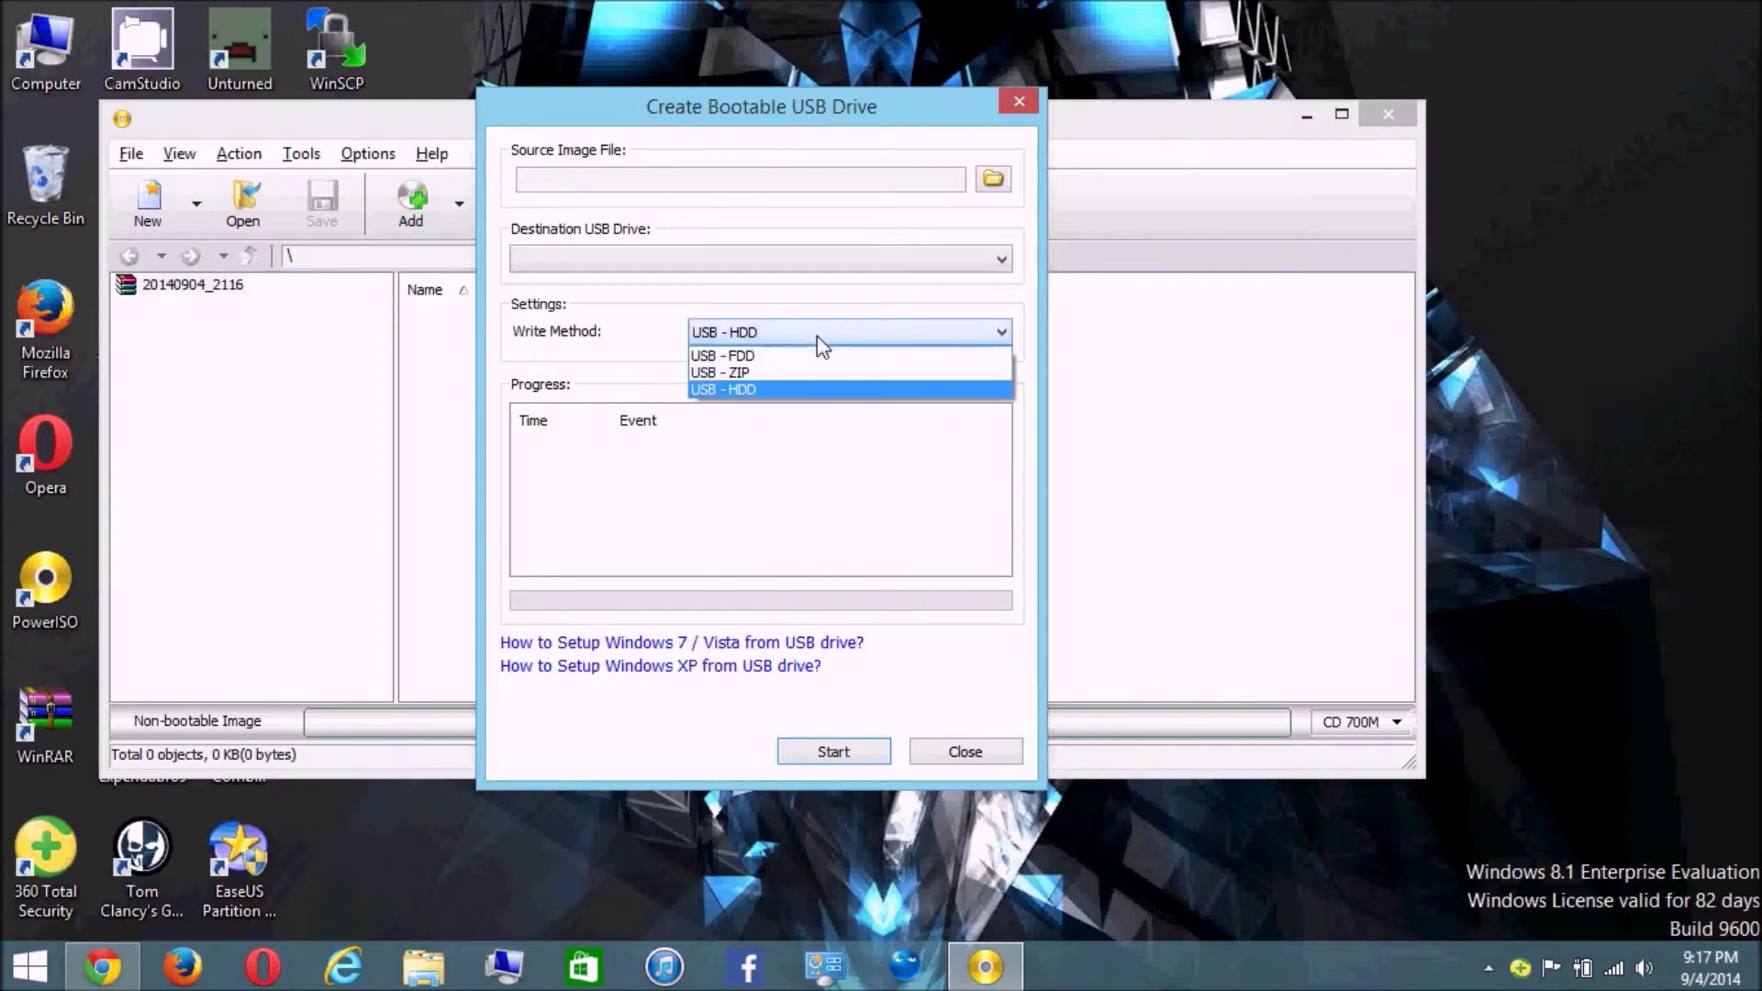
{"action": "left_click", "coordinate": [816, 336]}
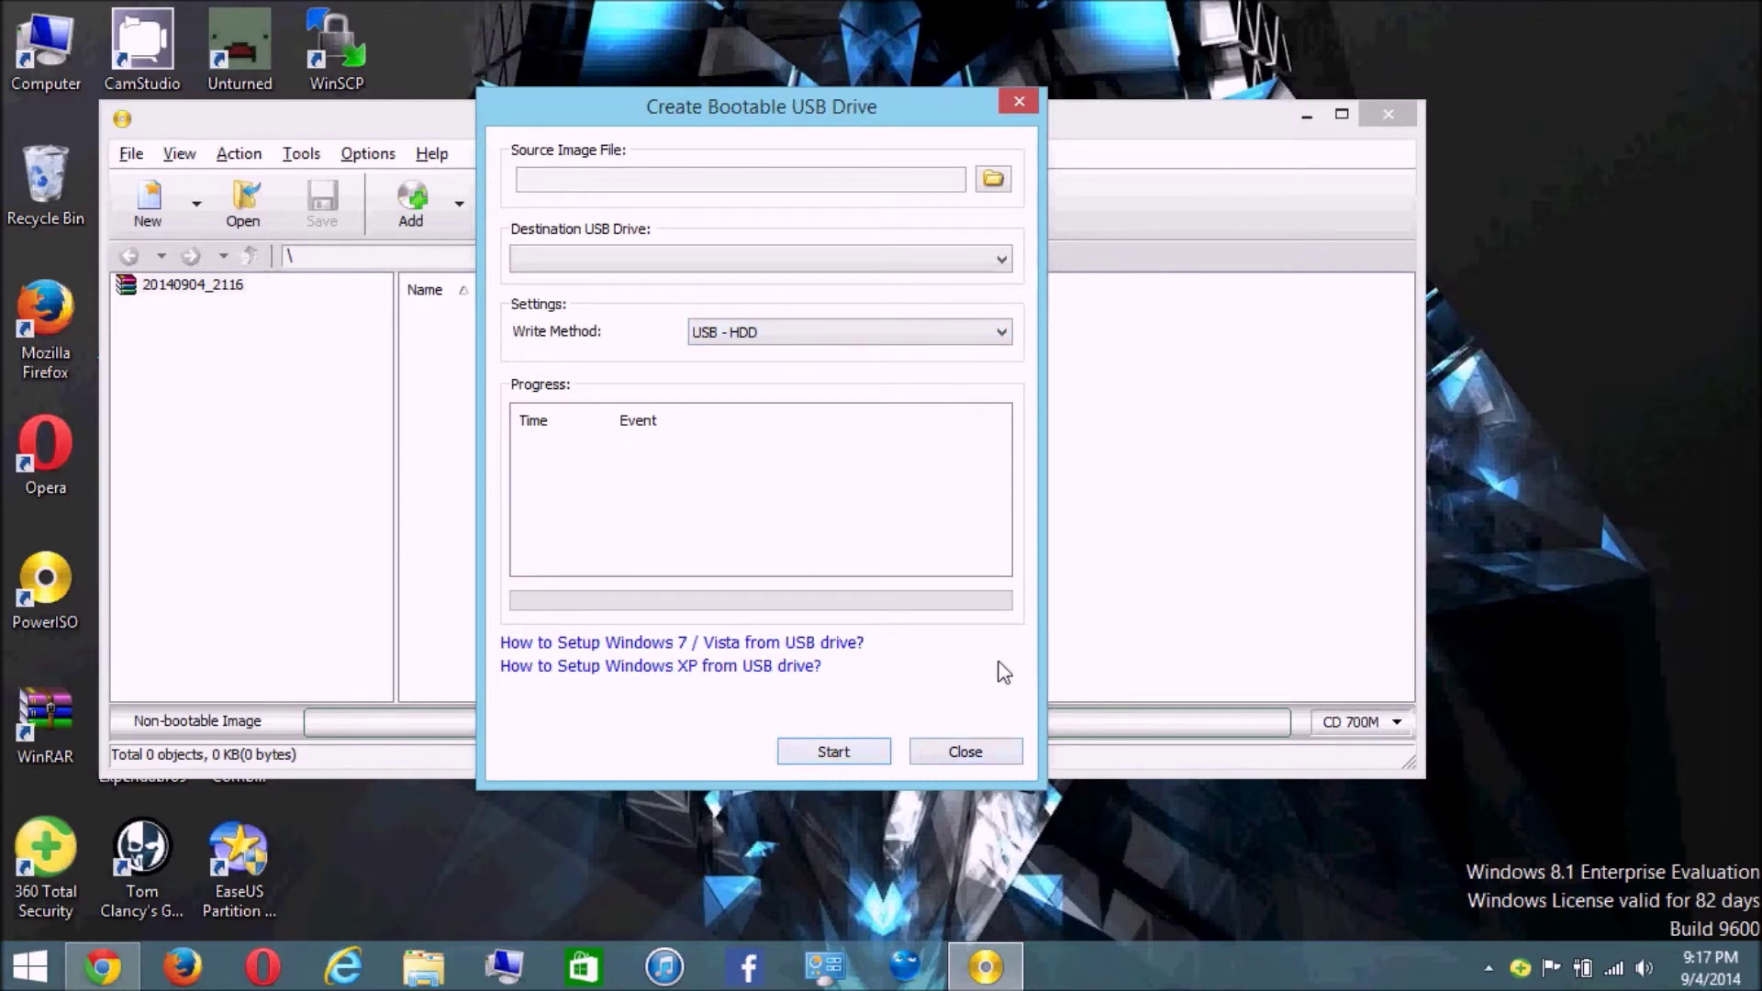
{"action": "left_click", "coordinate": [965, 751]}
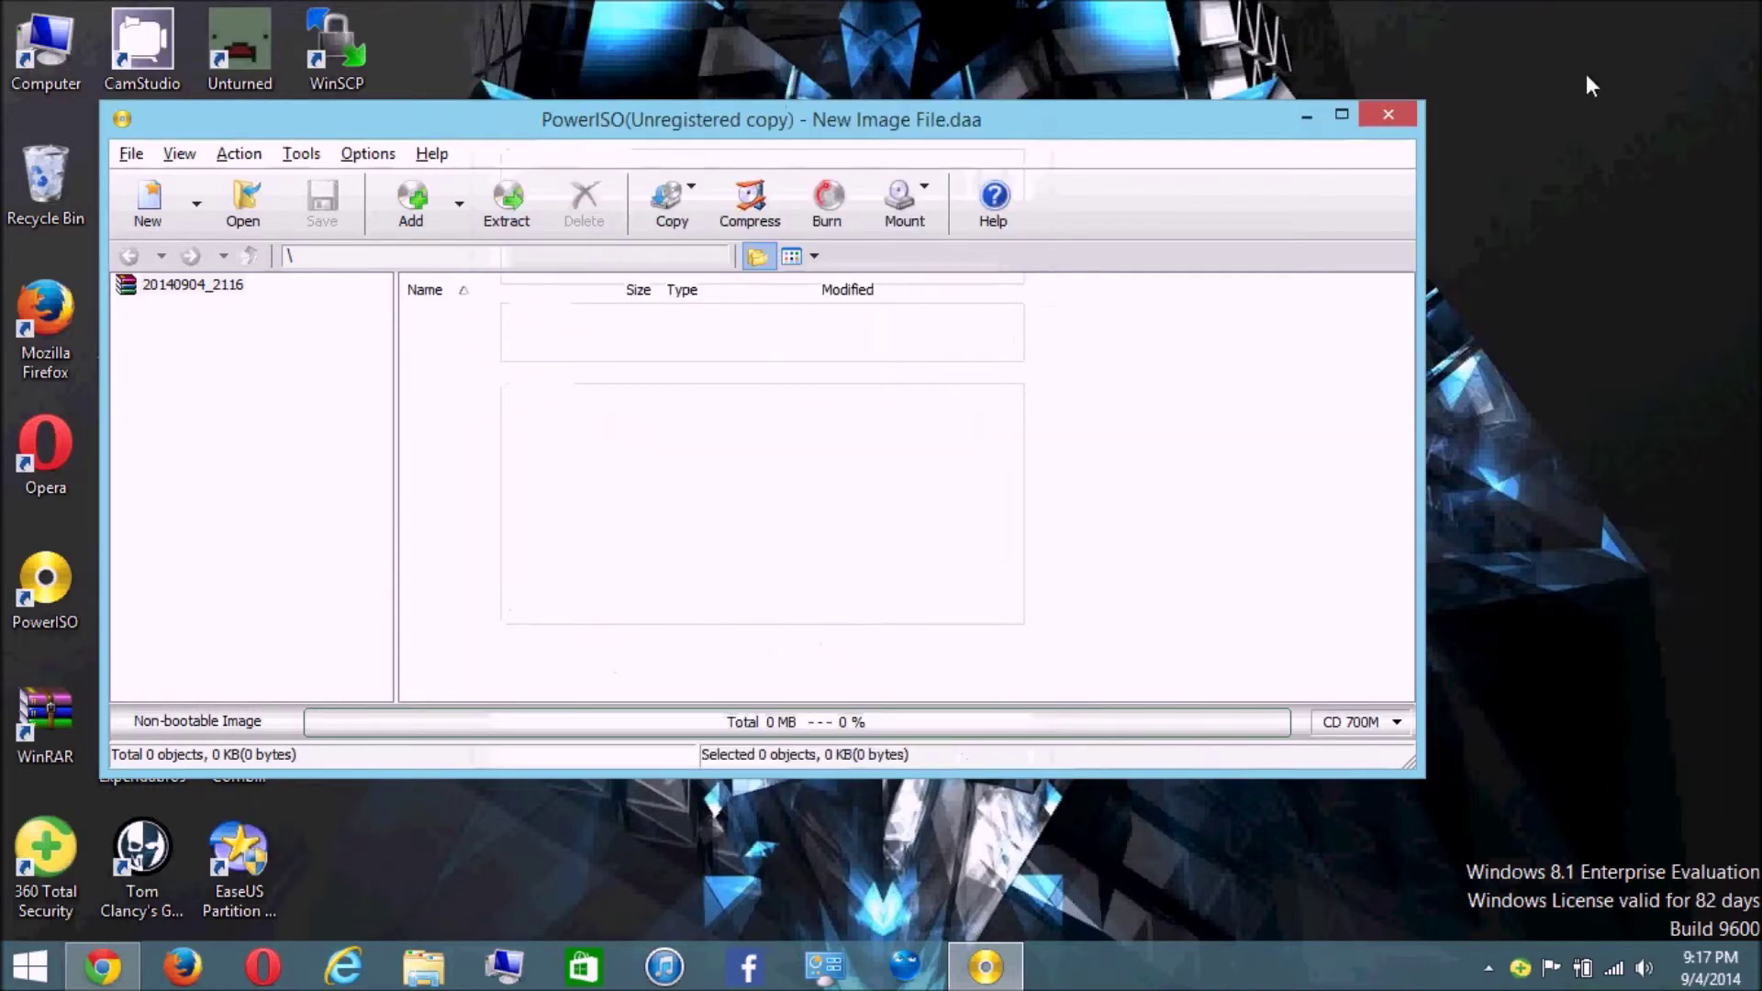